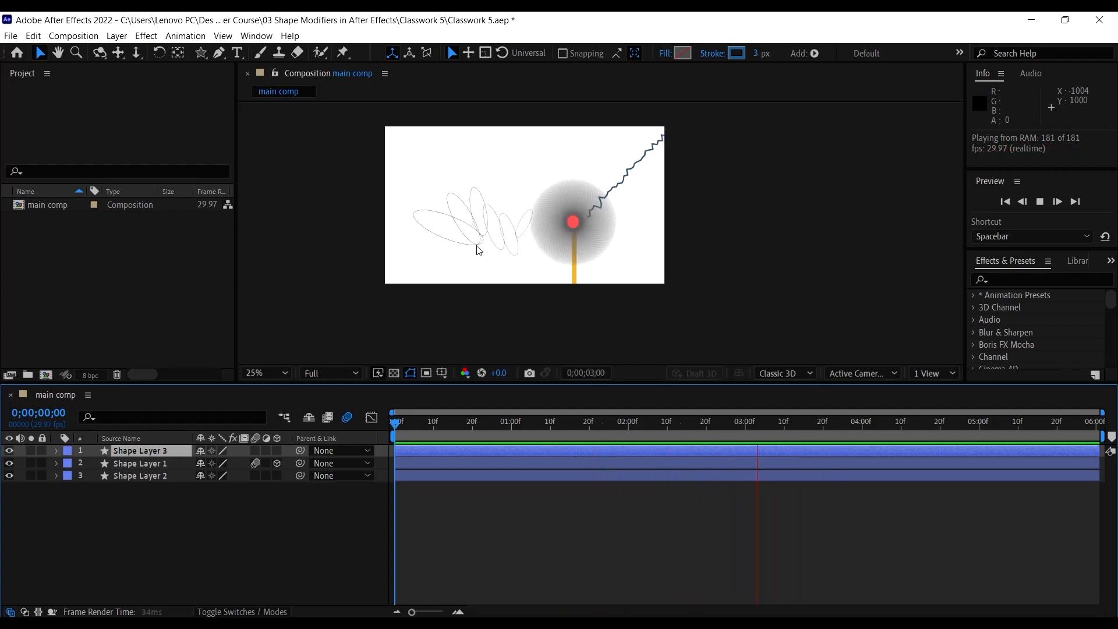
Stop the preview and examine Shape Layer 2's contents, including its Trim Paths and Wiggle Paths modifiers, near the start of the timeline
key(space)
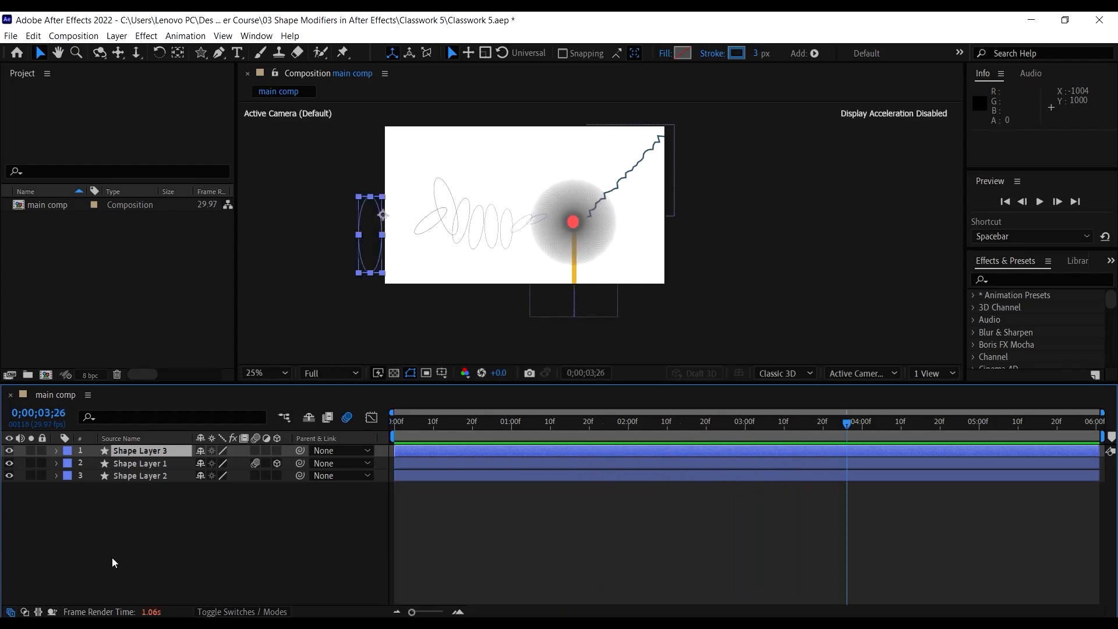
click(149, 463)
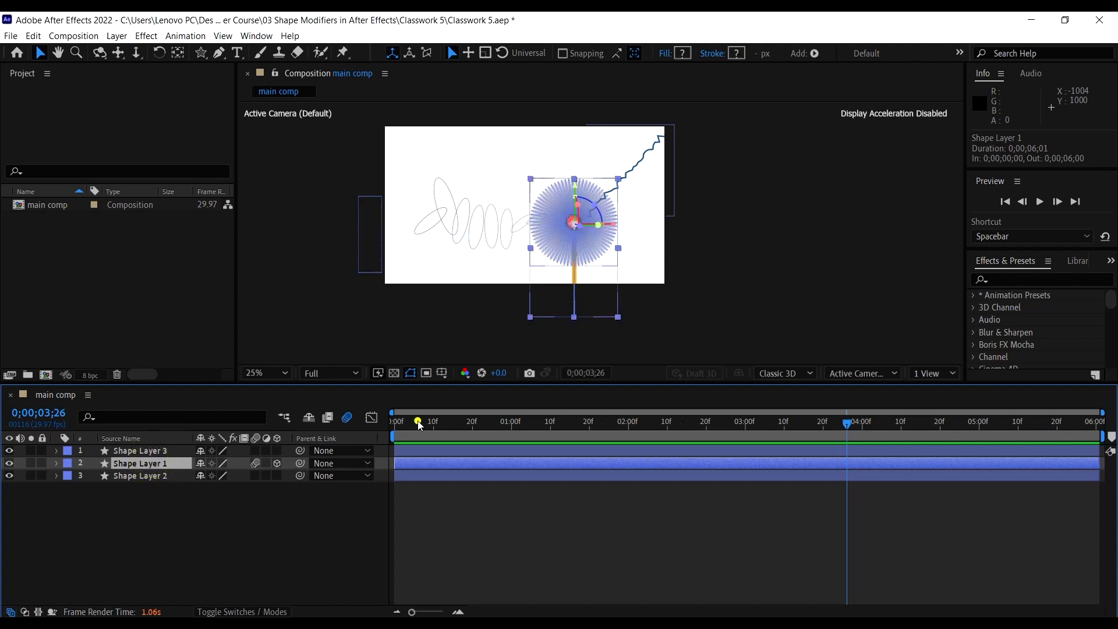
drag(418, 422, 396, 422)
click(140, 475)
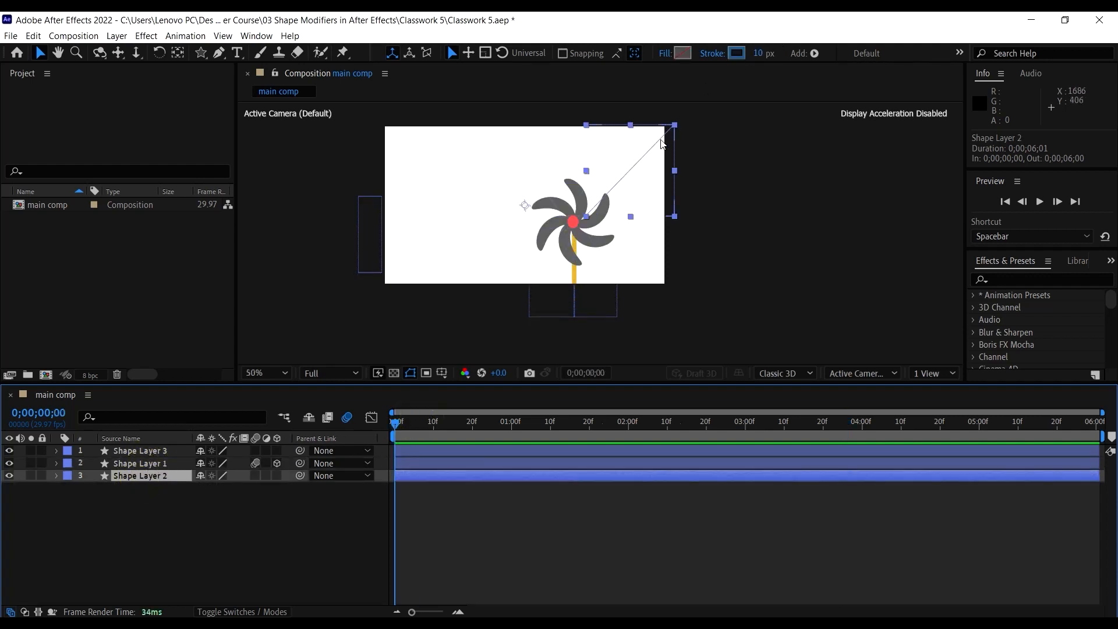
scroll(661, 144, down, 1)
click(57, 476)
mouse_move(427, 430)
mouse_down()
mouse_move(472, 432)
mouse_move(441, 434)
mouse_up()
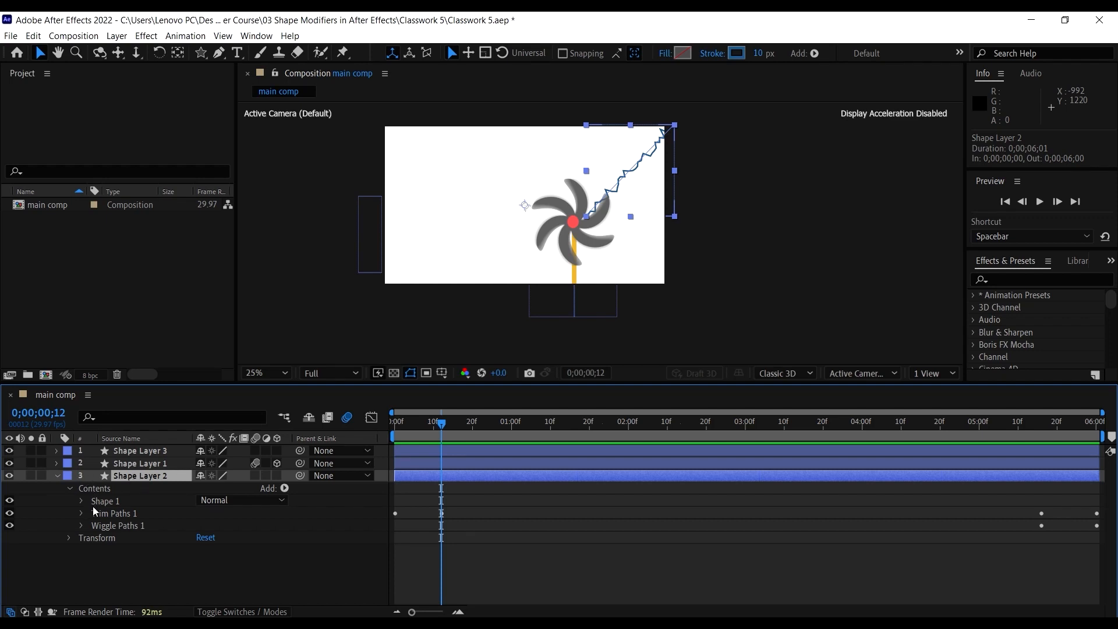
click(114, 513)
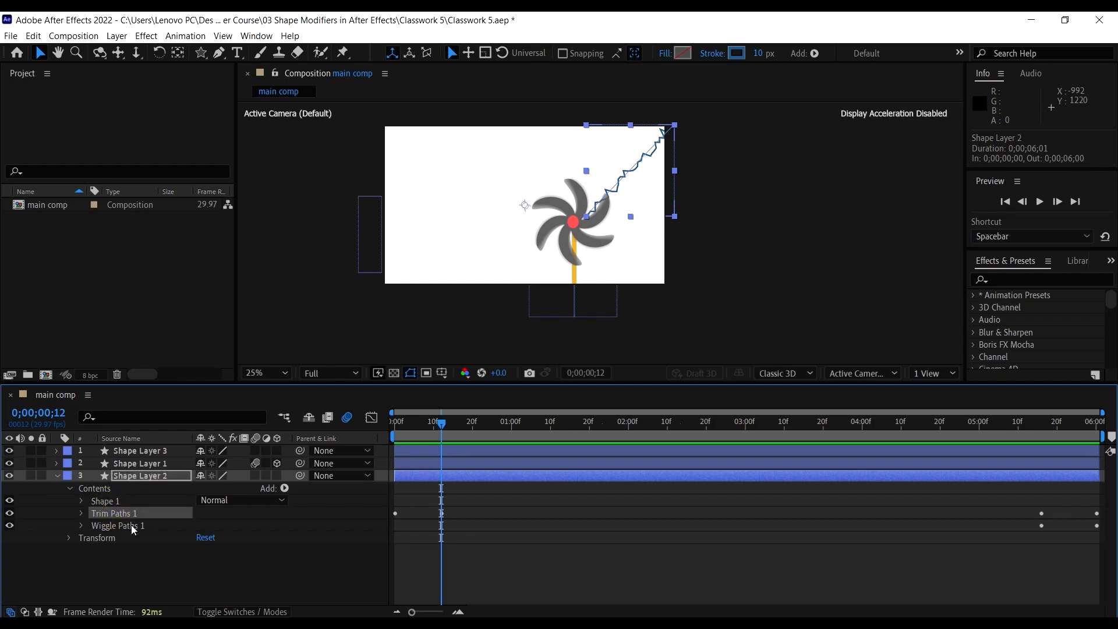
click(124, 525)
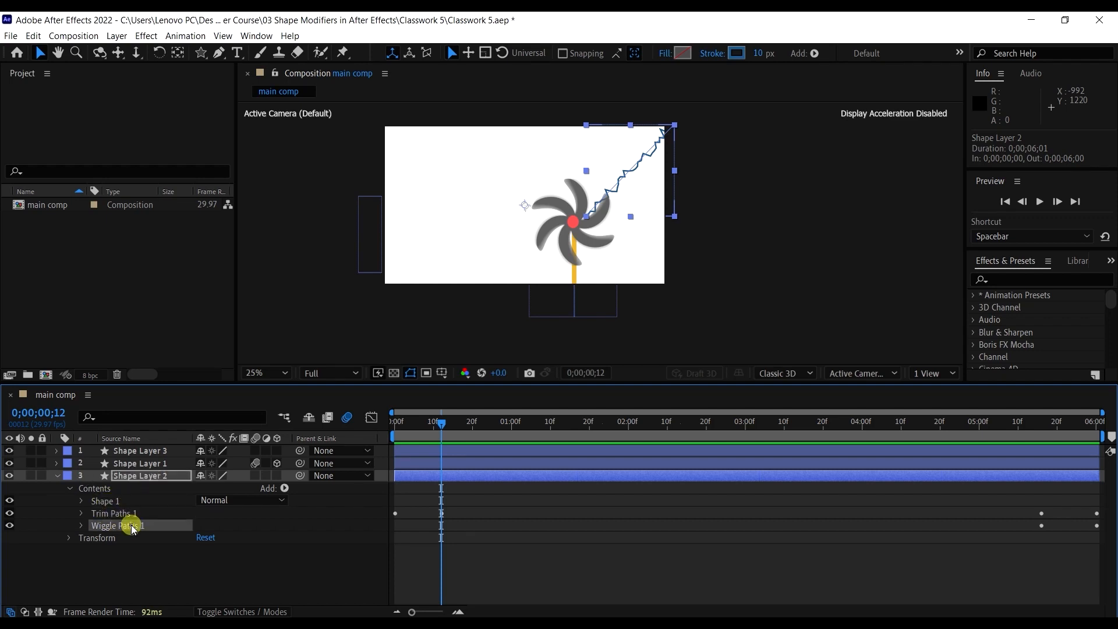
Examine the Ellipse 1, Polystar 1 and Shape 1 groups that make up the pinwheel in Shape Layer 1
click(57, 464)
click(124, 465)
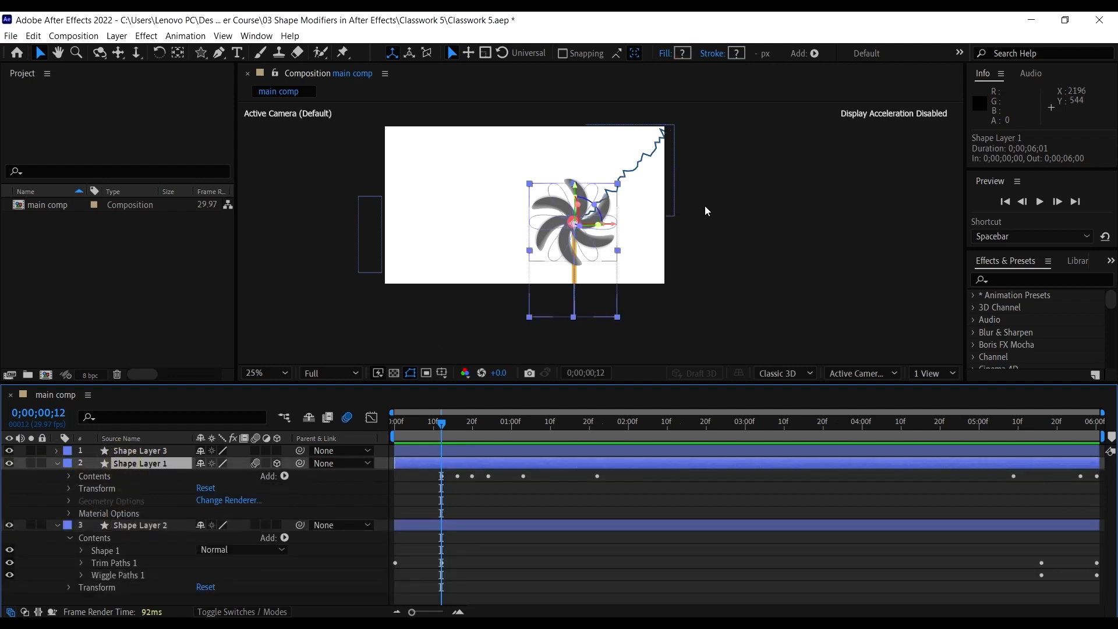
click(69, 476)
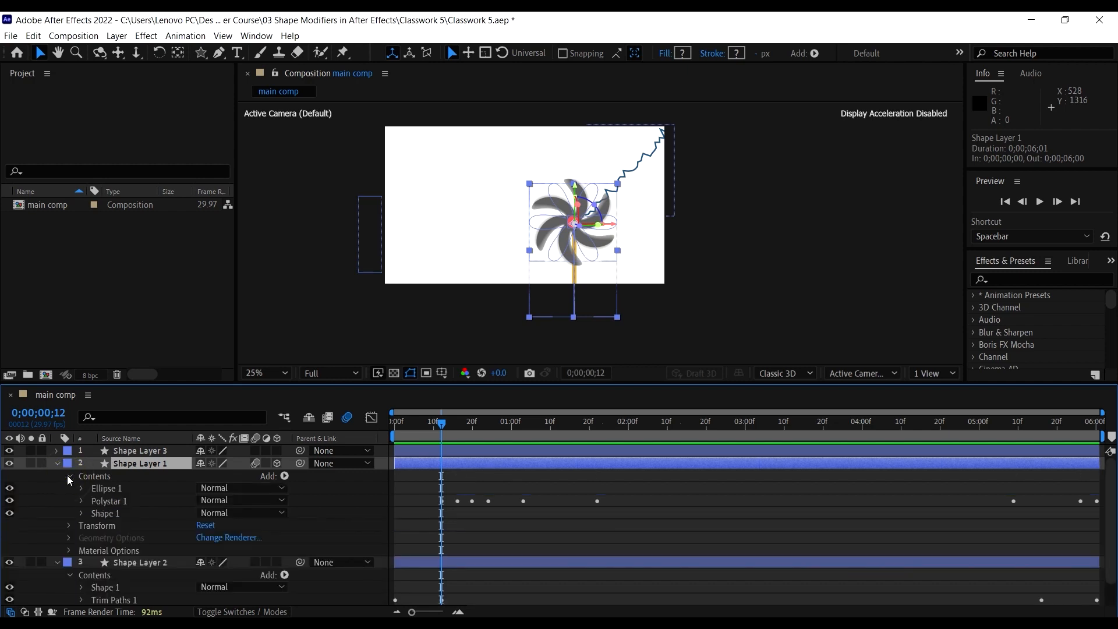
click(110, 502)
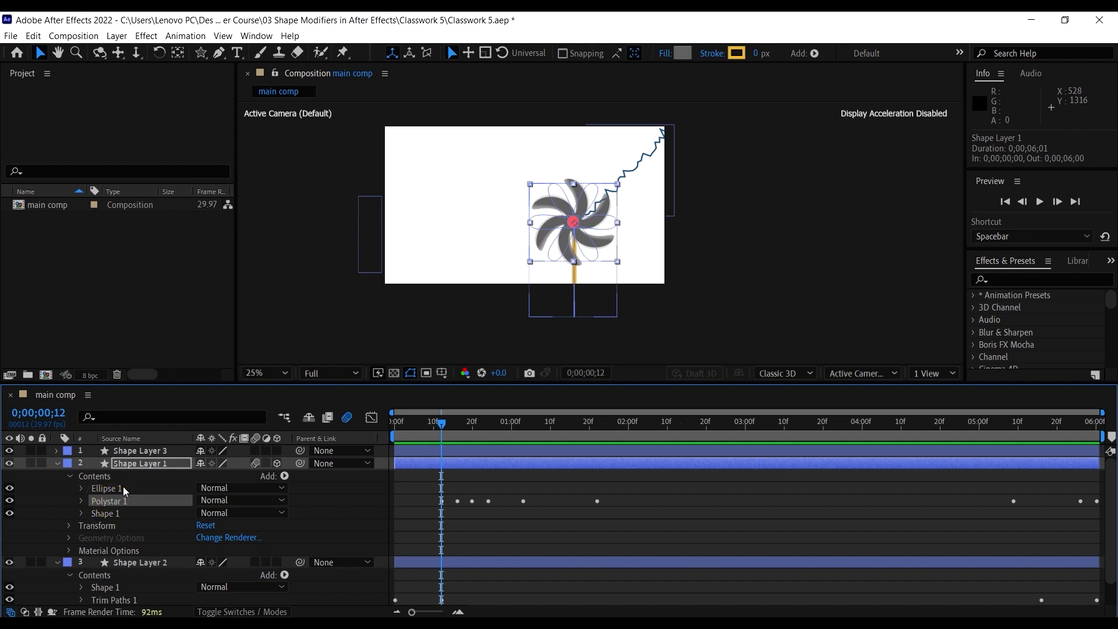
click(123, 488)
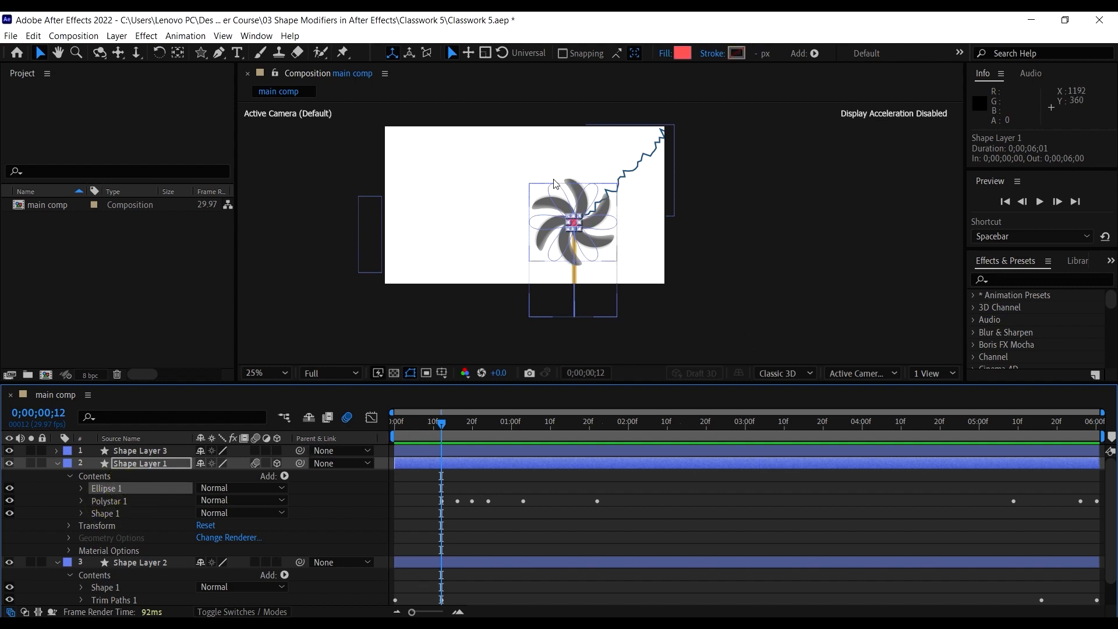
scroll(579, 229, up, 2)
scroll(550, 237, down, 1)
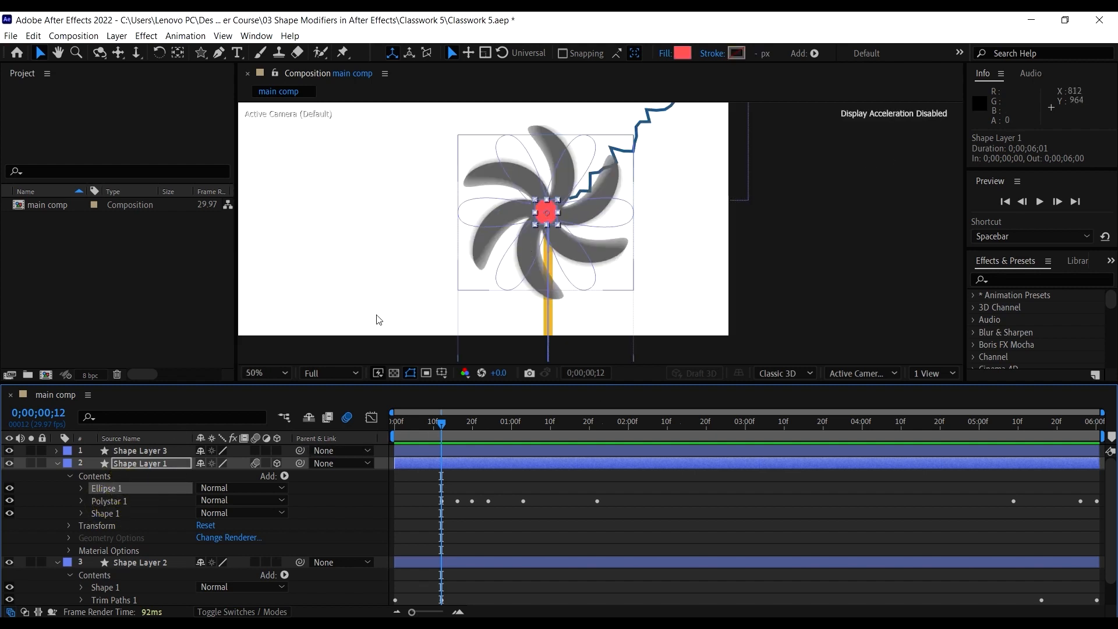
click(114, 512)
scroll(526, 310, down, 1)
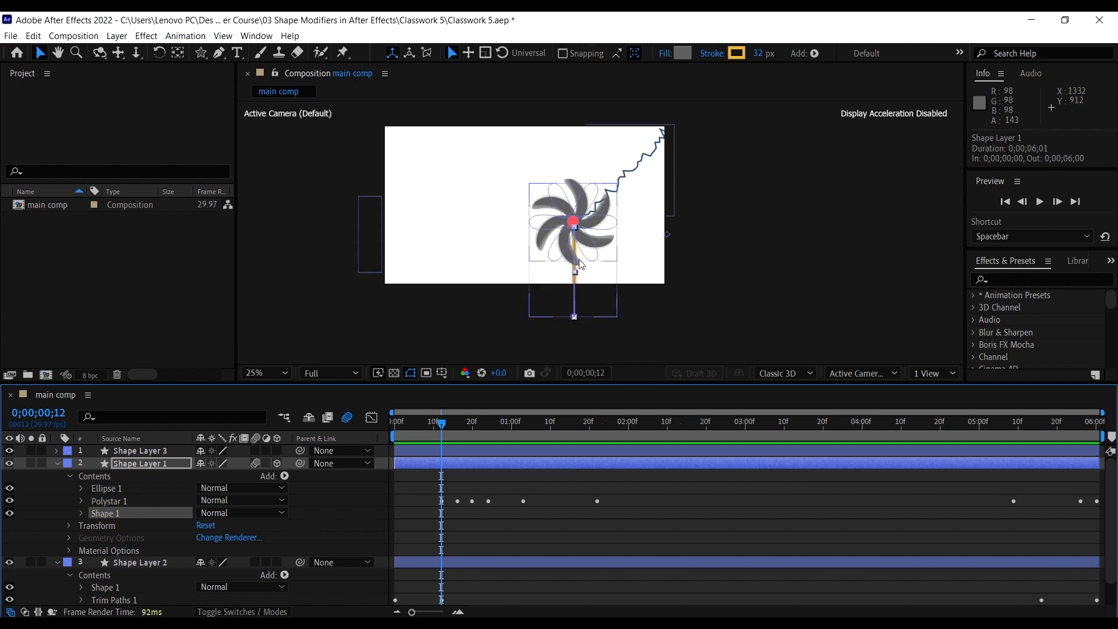
Inspect the Twist modifier inside Shape Layer 1's Polystar 1 group, and collapse the layer again
click(69, 476)
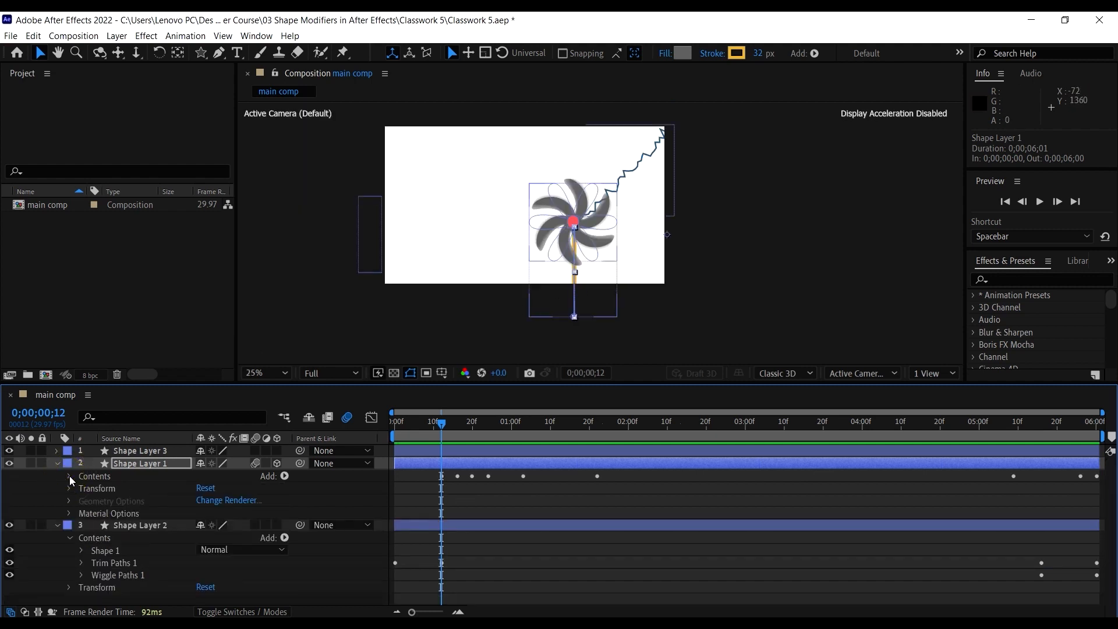
click(70, 477)
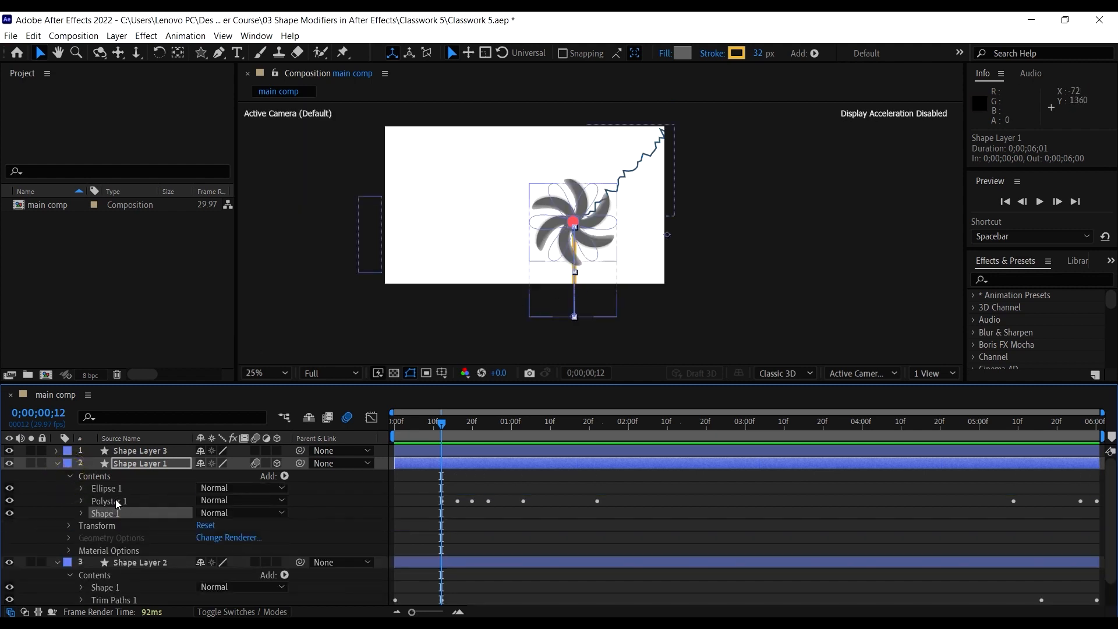
click(94, 499)
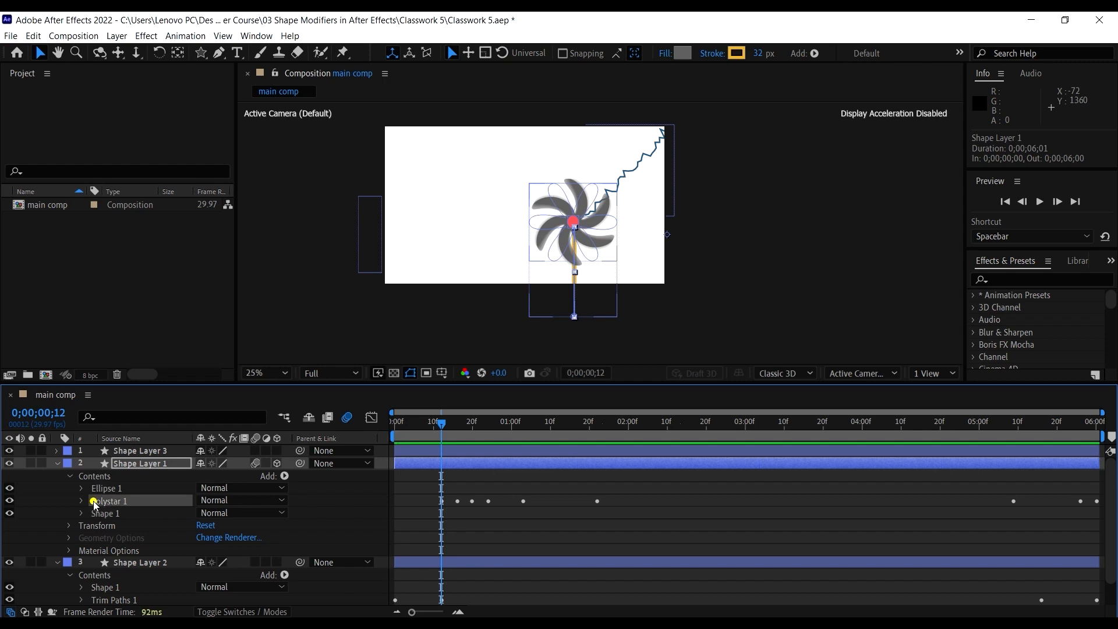
click(82, 501)
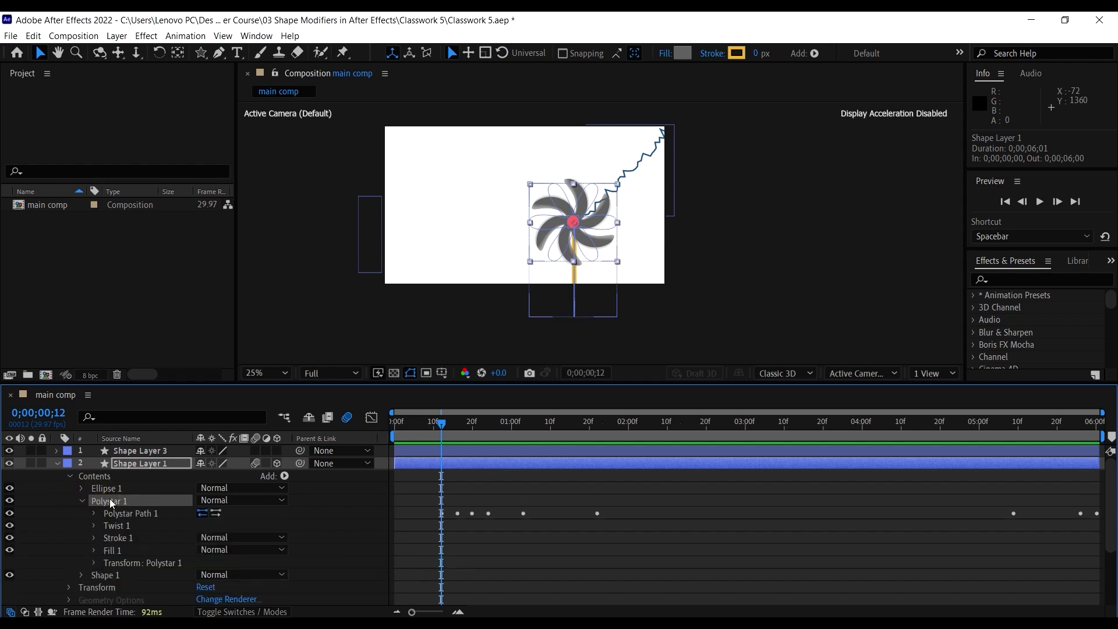
click(111, 501)
click(116, 526)
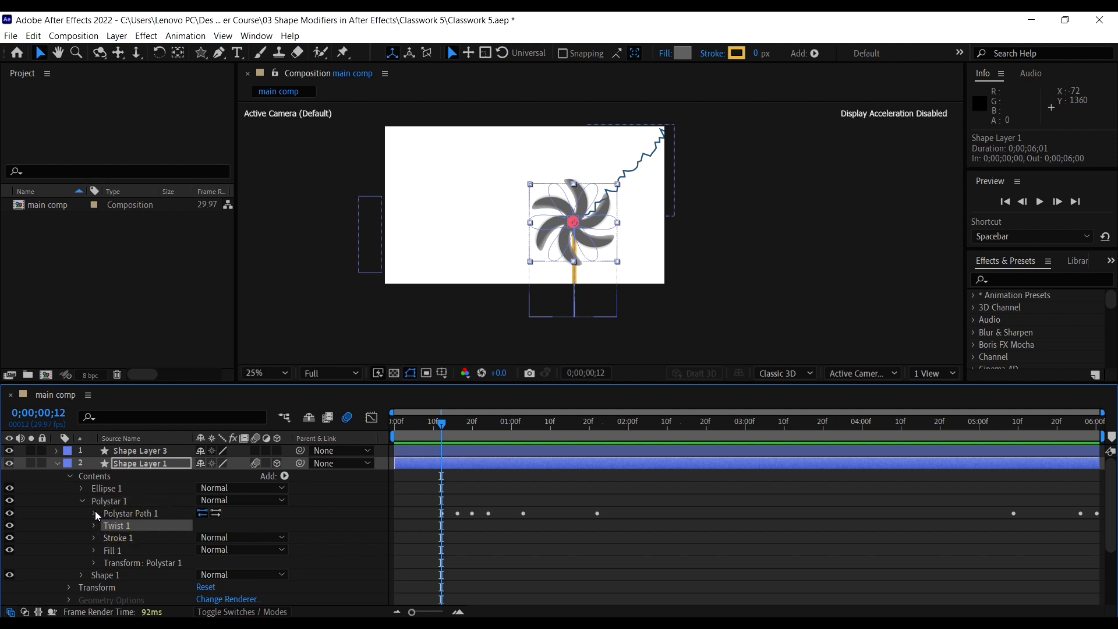
click(82, 500)
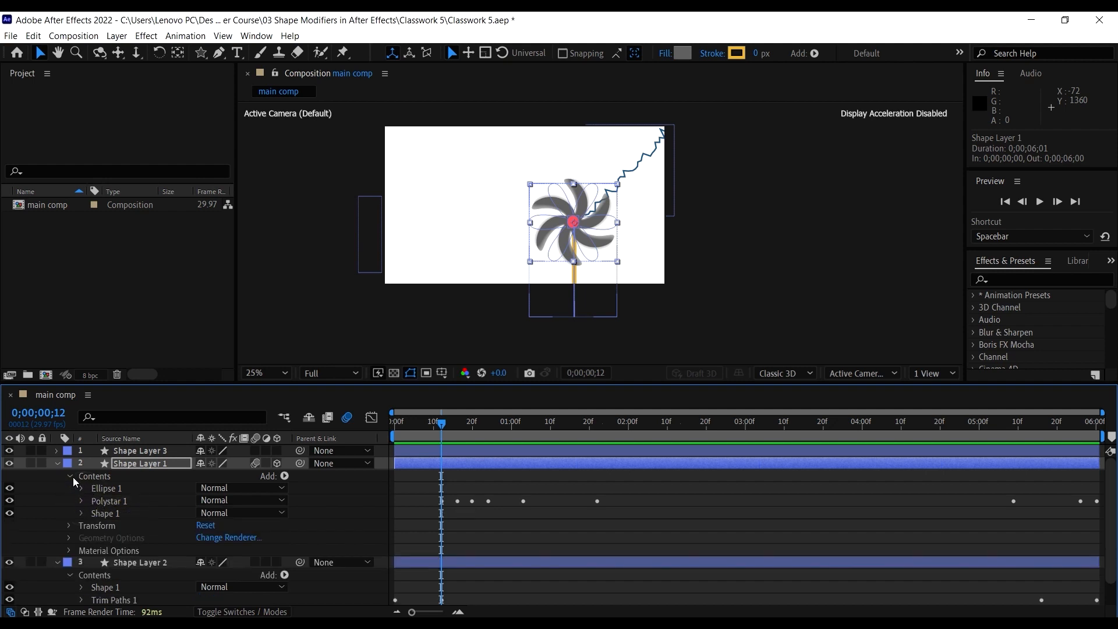
click(72, 477)
click(57, 463)
Review the Repeater and Wiggle Transform modifiers in Shape Layer 3 and preview the animation from the start
click(114, 450)
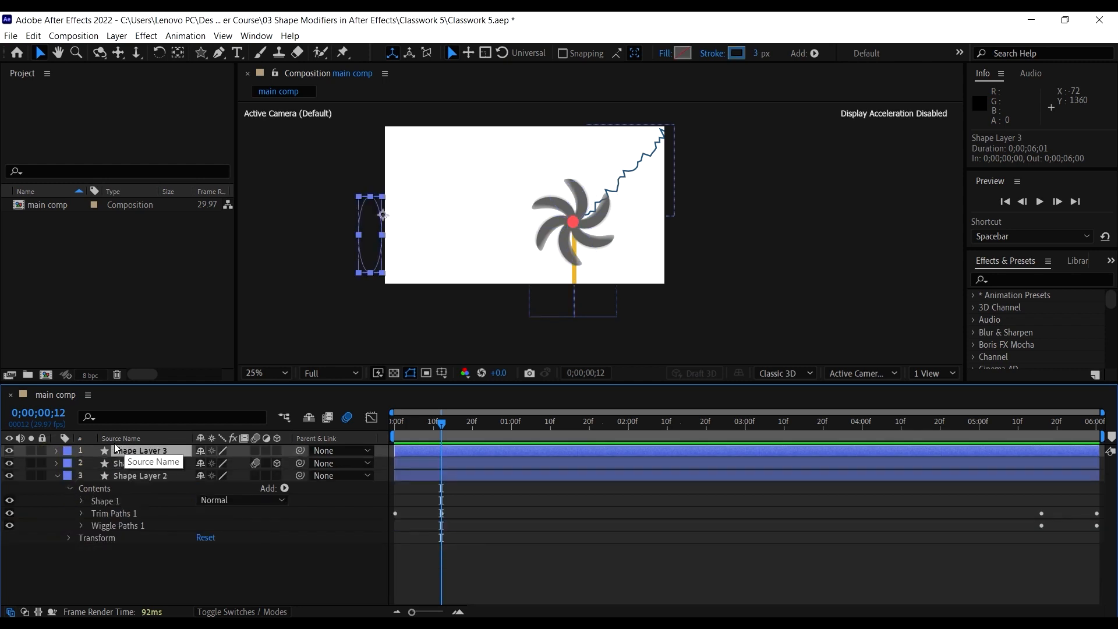
click(56, 451)
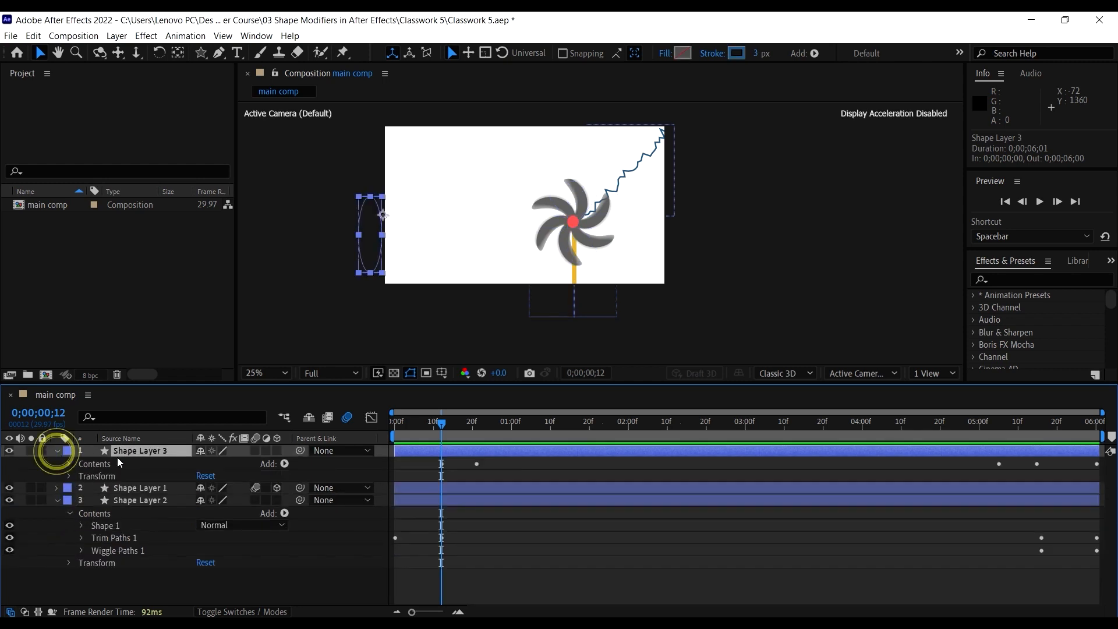
click(69, 463)
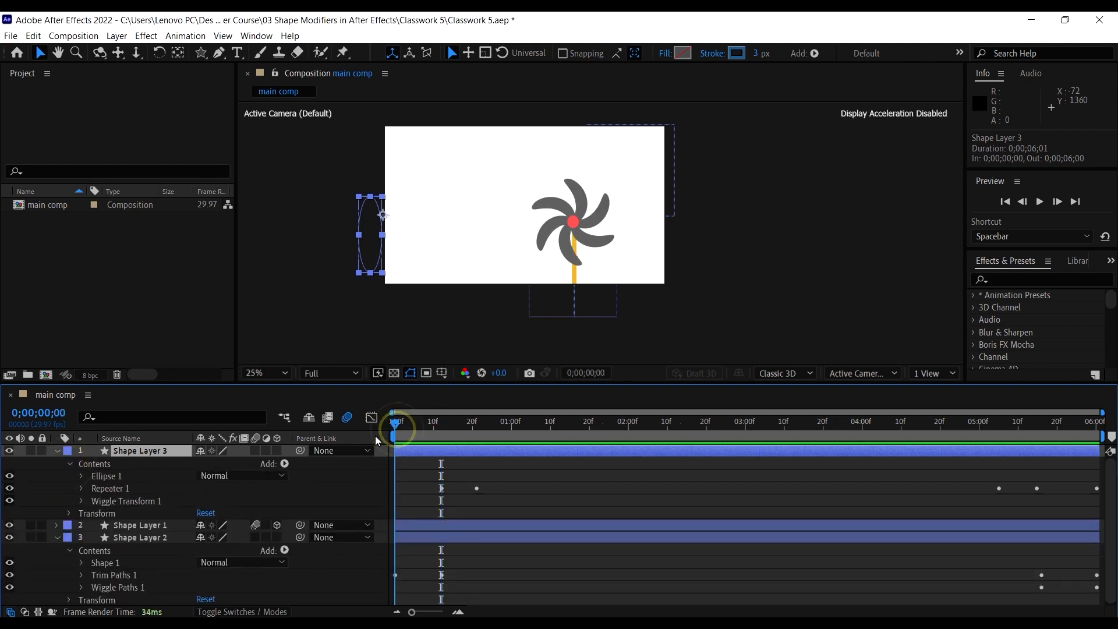
key(space)
Create a new composition with the HDTV 1080 29.97 preset and draw a five-pointed star in its upper middle area
click(47, 374)
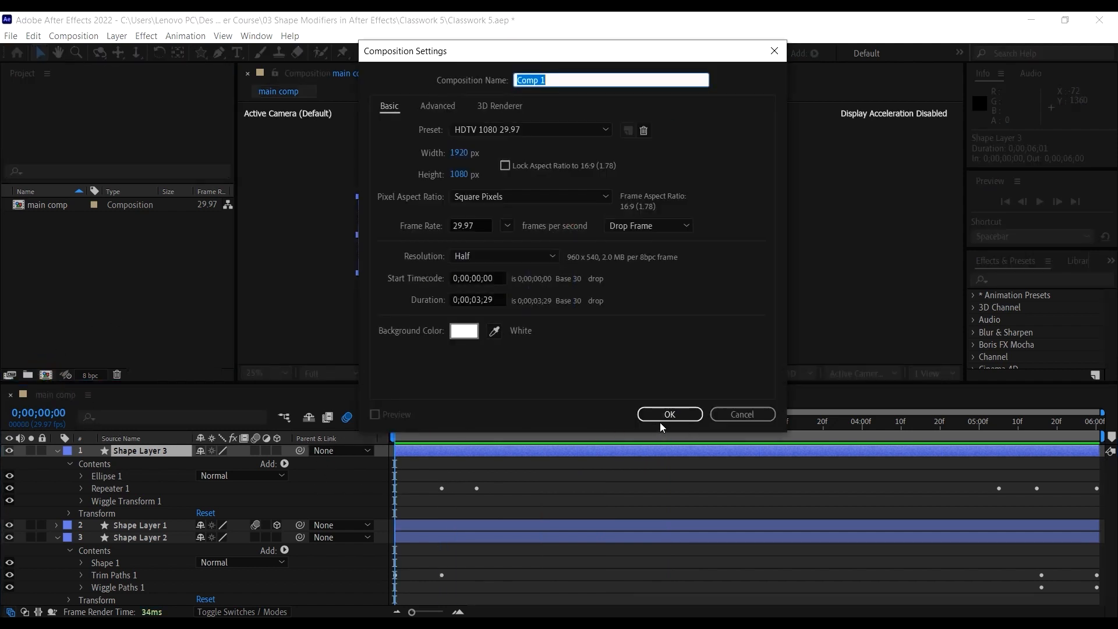
click(662, 426)
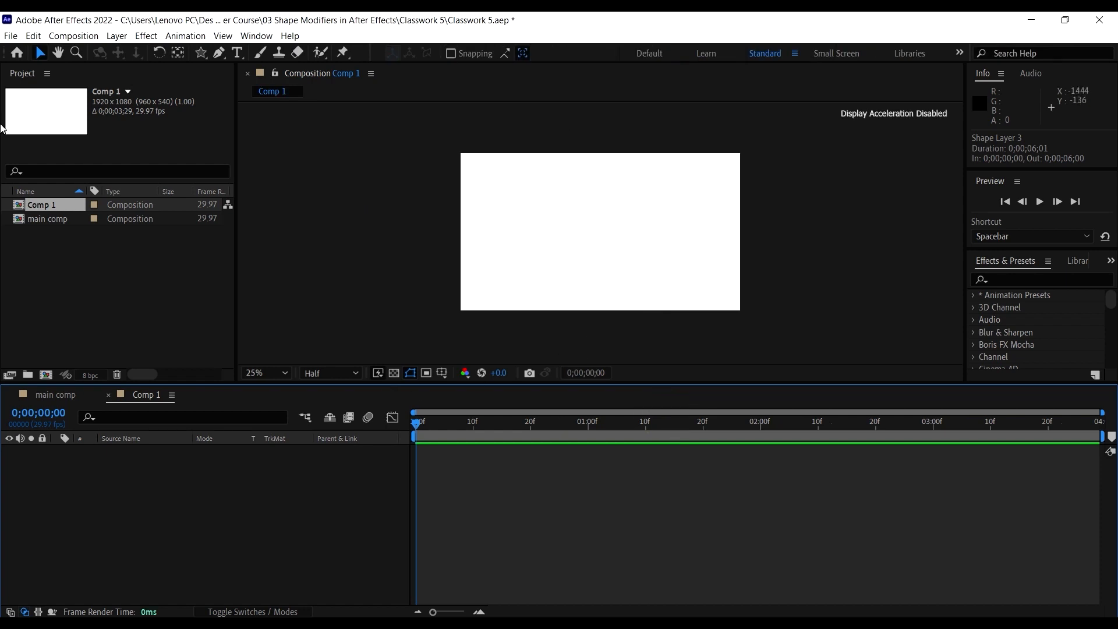
drag(199, 54, 257, 114)
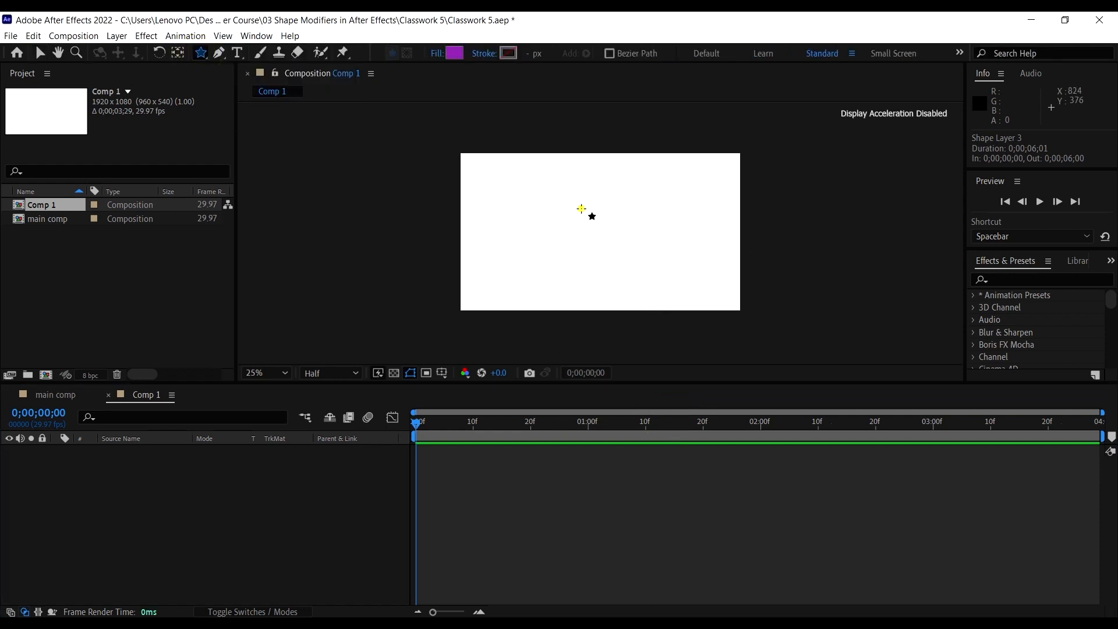
drag(582, 208, 582, 165)
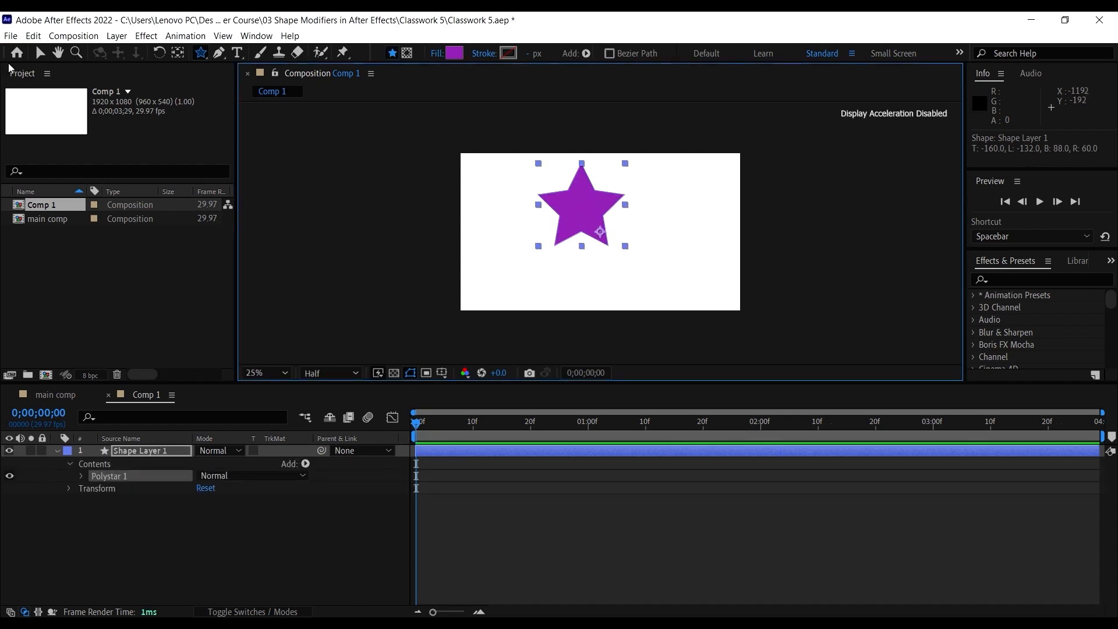
Move the star down to roughly the centre of the composition frame
click(39, 53)
drag(608, 200, 625, 221)
click(664, 234)
click(616, 235)
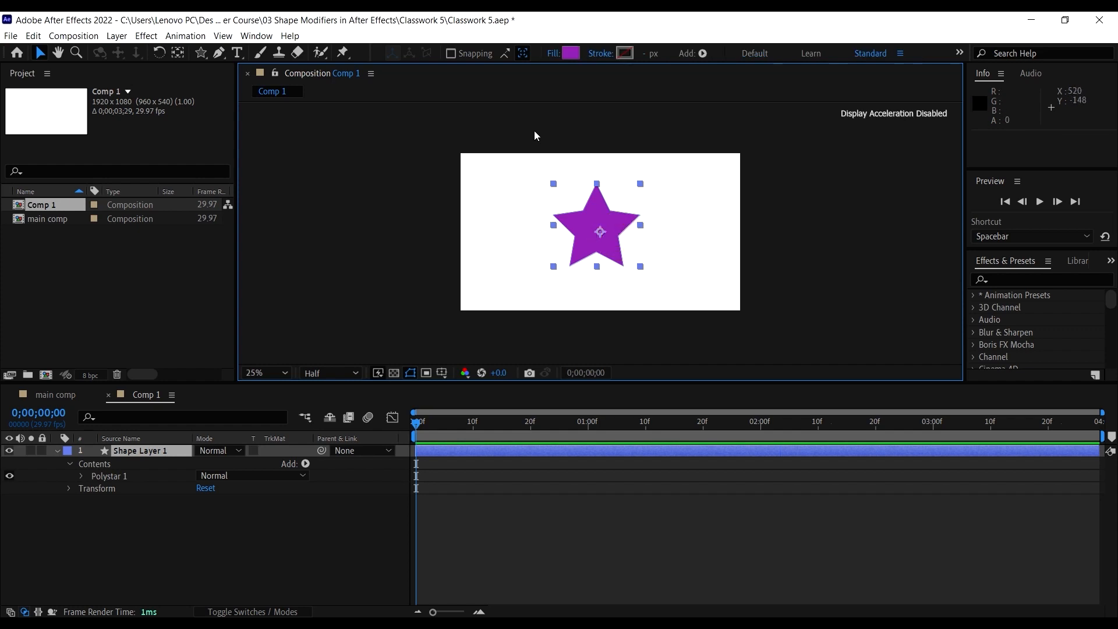
Recolour the star's fill to dark greyish purple 6C626F, using the pinwheel in main comp as reference
click(569, 53)
drag(883, 345, 727, 331)
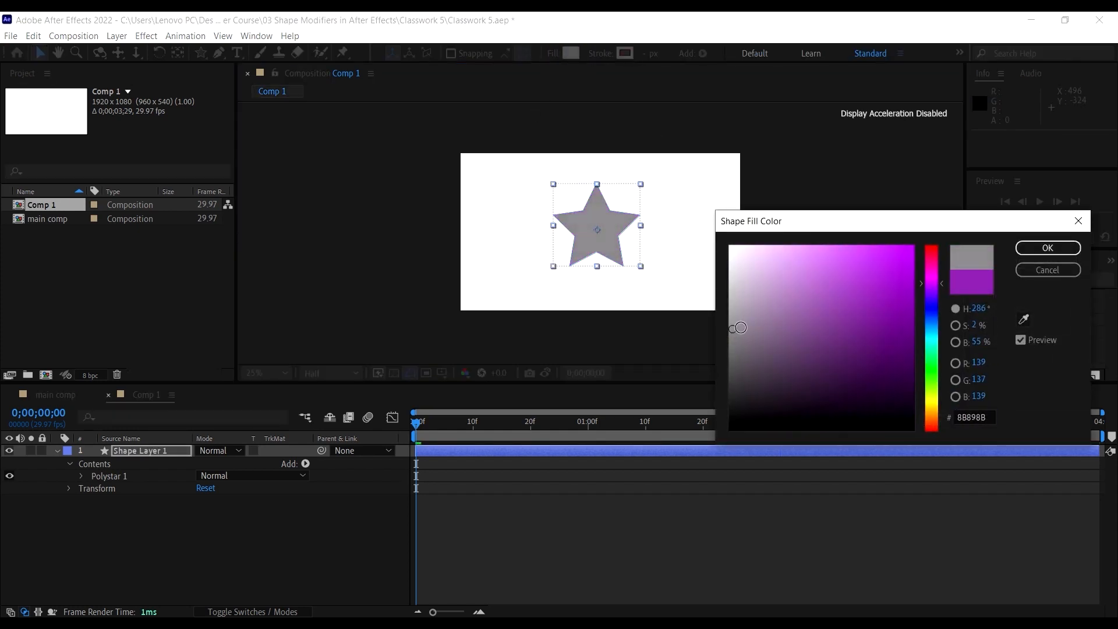
click(1048, 248)
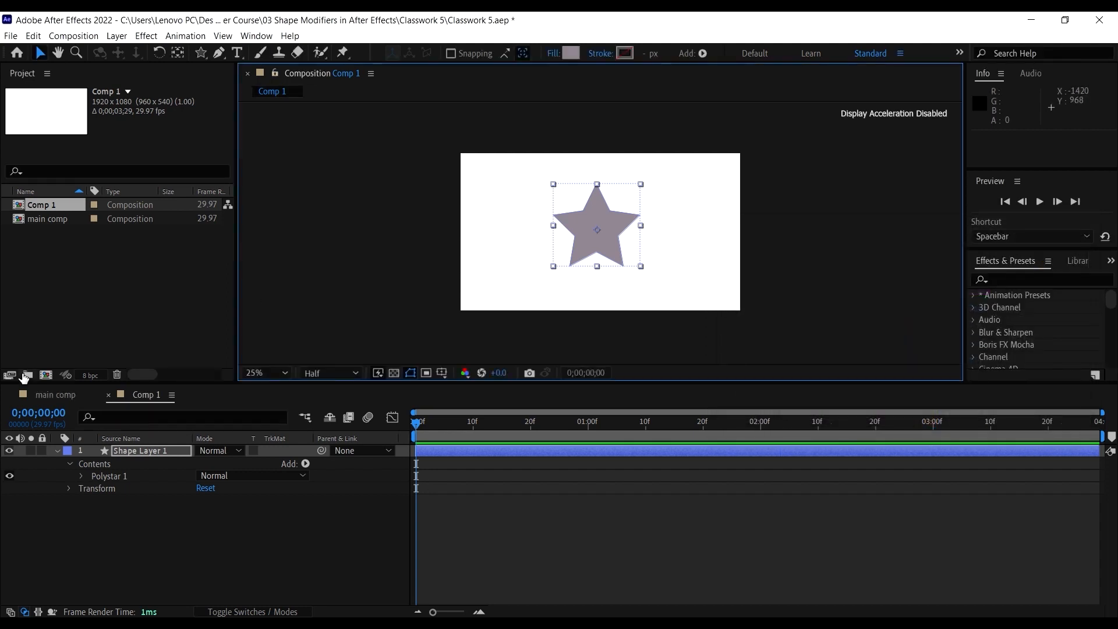
click(48, 395)
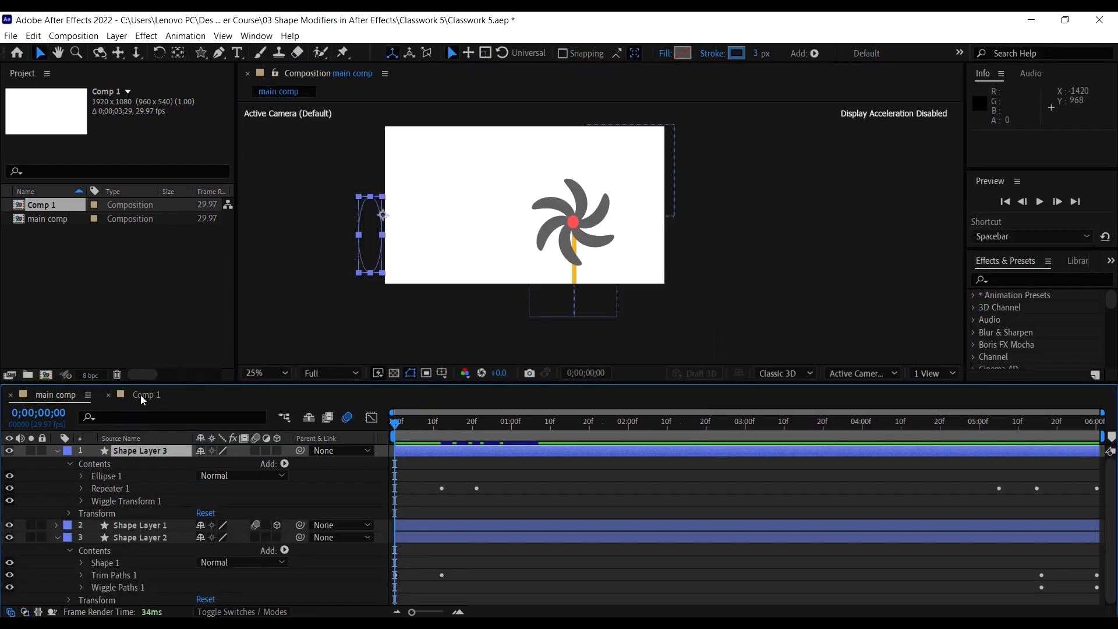
click(141, 395)
click(608, 218)
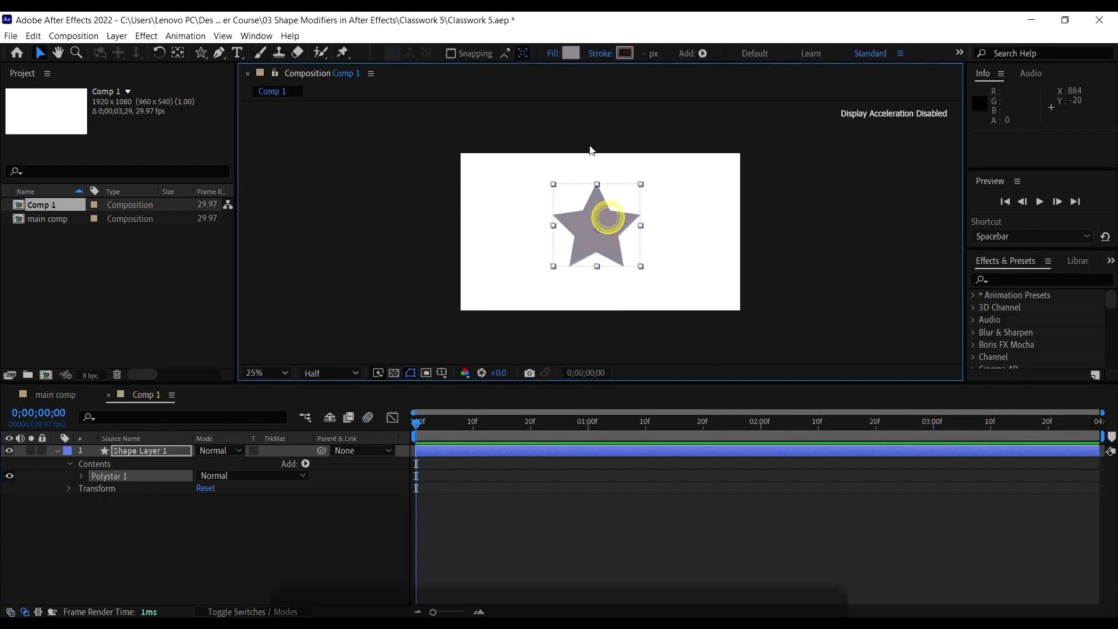
click(575, 53)
click(751, 348)
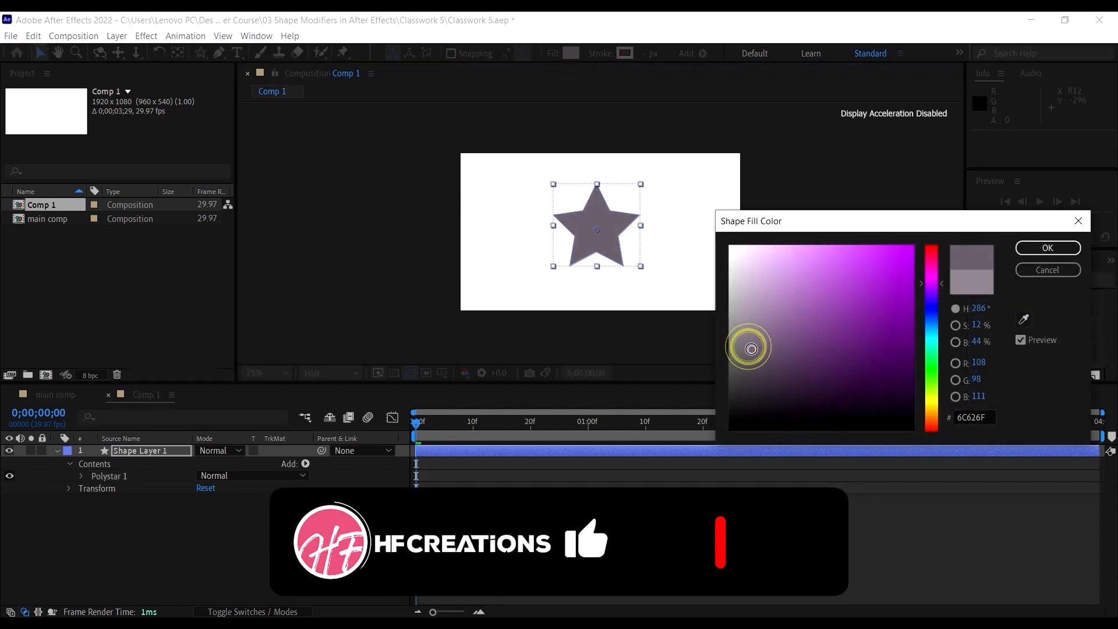
key(Return)
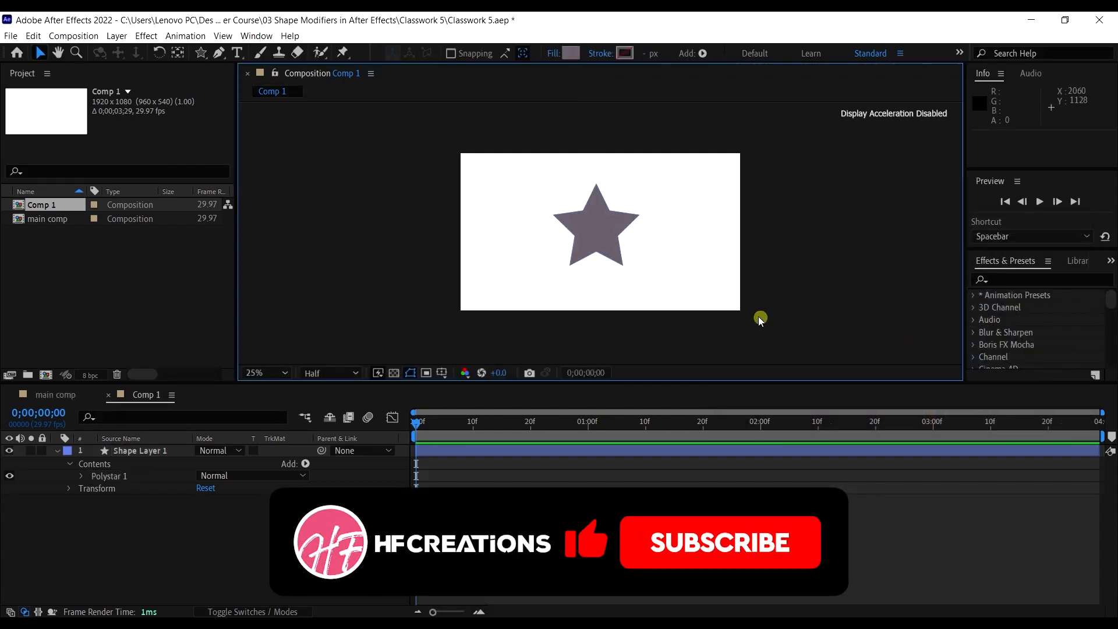
click(760, 317)
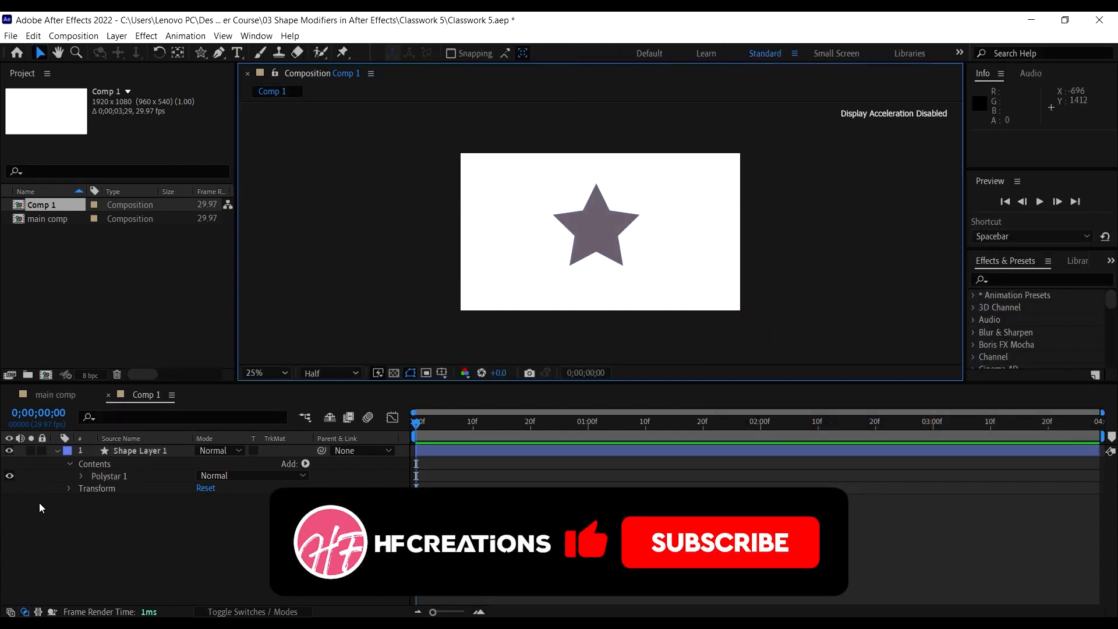
Set the star path to 6 points, inner radius 82.8, outer radius 357.6, inner roundness 250% and outer roundness 131%
click(108, 476)
click(82, 476)
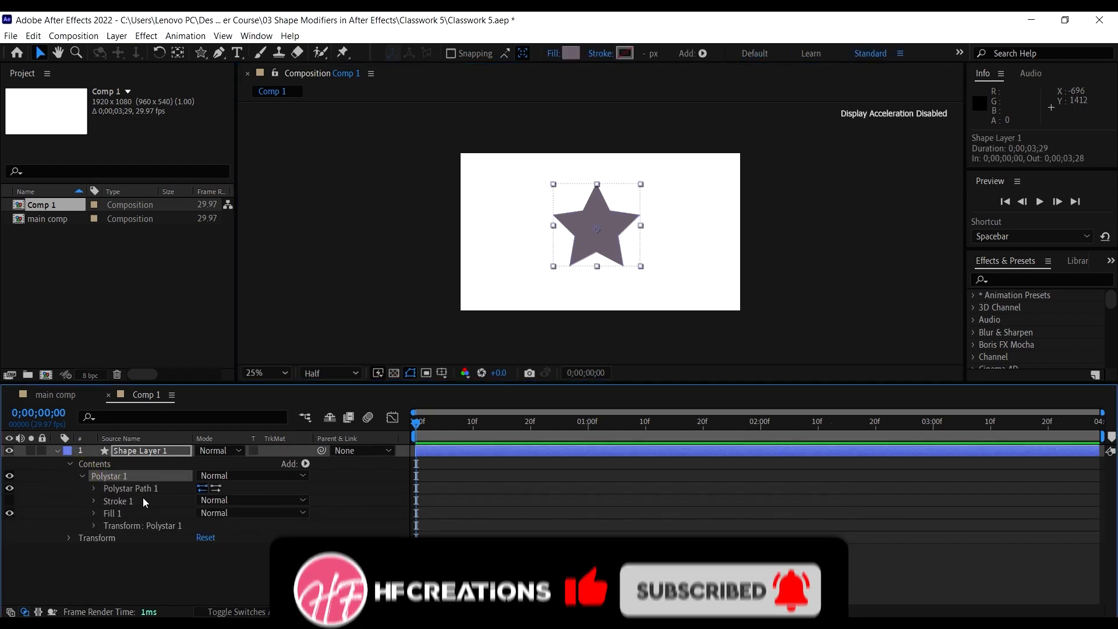
click(94, 489)
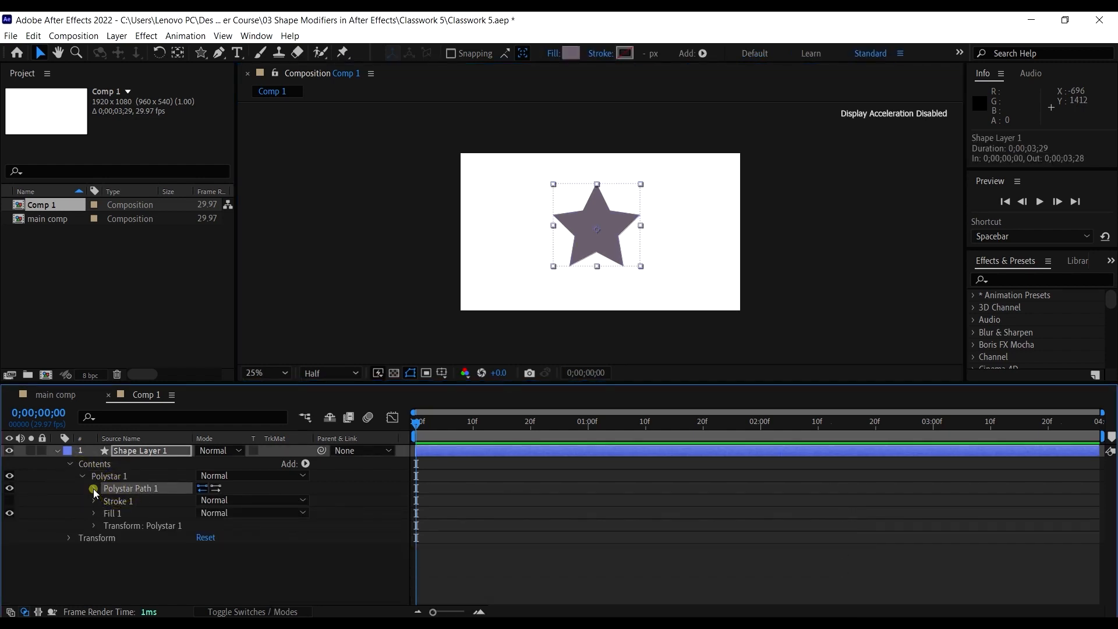
click(94, 489)
drag(205, 512, 204, 508)
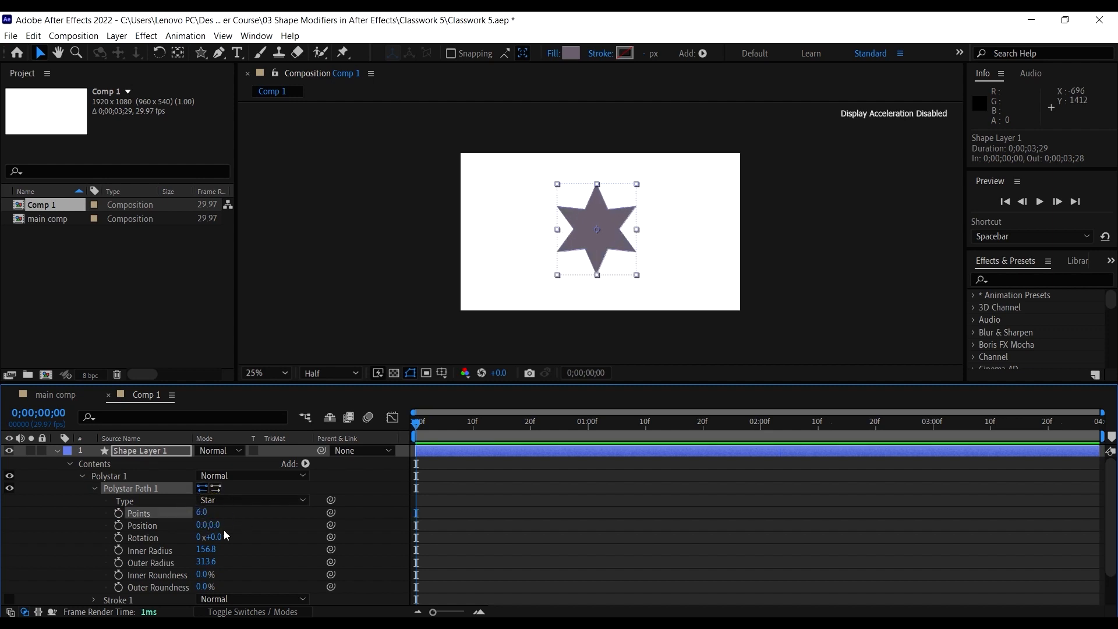
scroll(225, 531, down, 3)
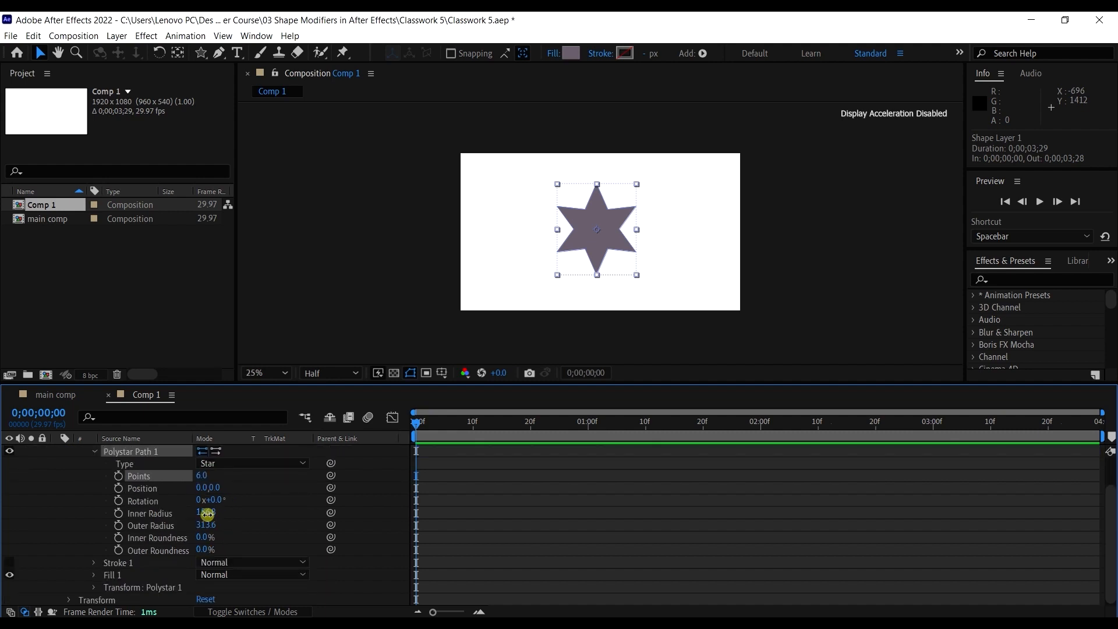
drag(207, 513, 33, 539)
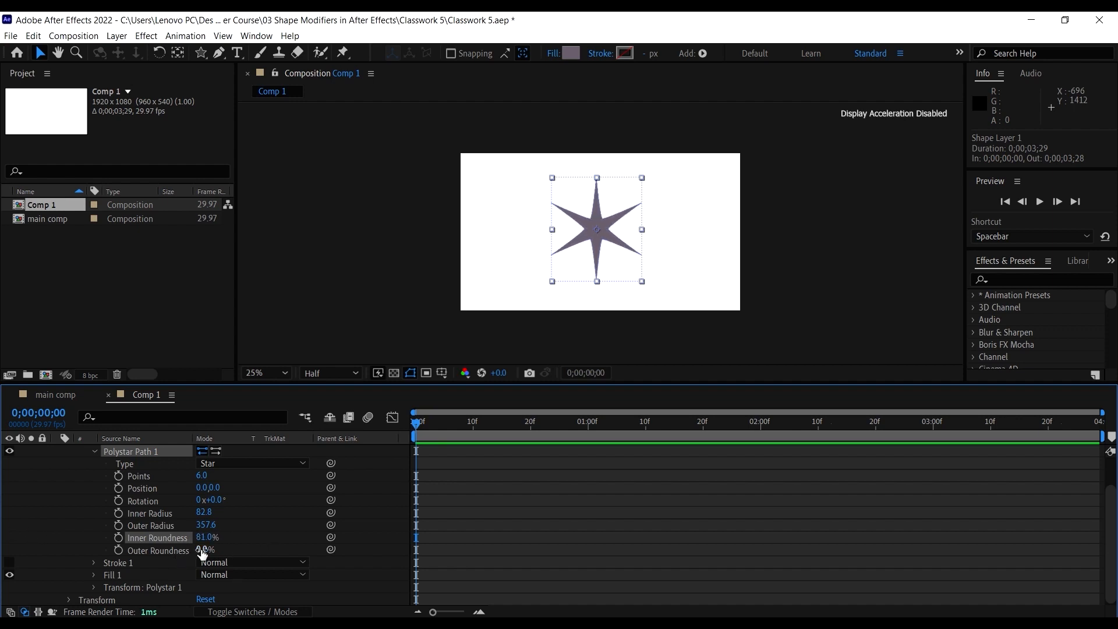
drag(203, 553, 310, 533)
scroll(198, 488, up, 2)
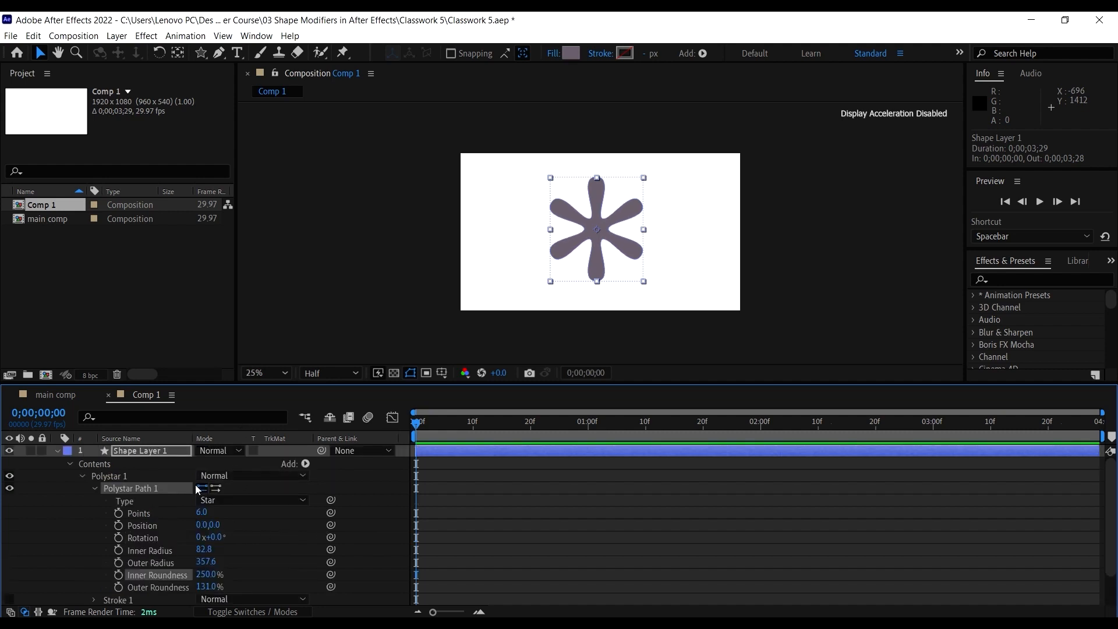
Refine the star path to 5 points, inner radius 48.8, outer radius 320.6, inner roundness 294% and outer roundness 130%, then collapse its properties
drag(200, 512, 199, 512)
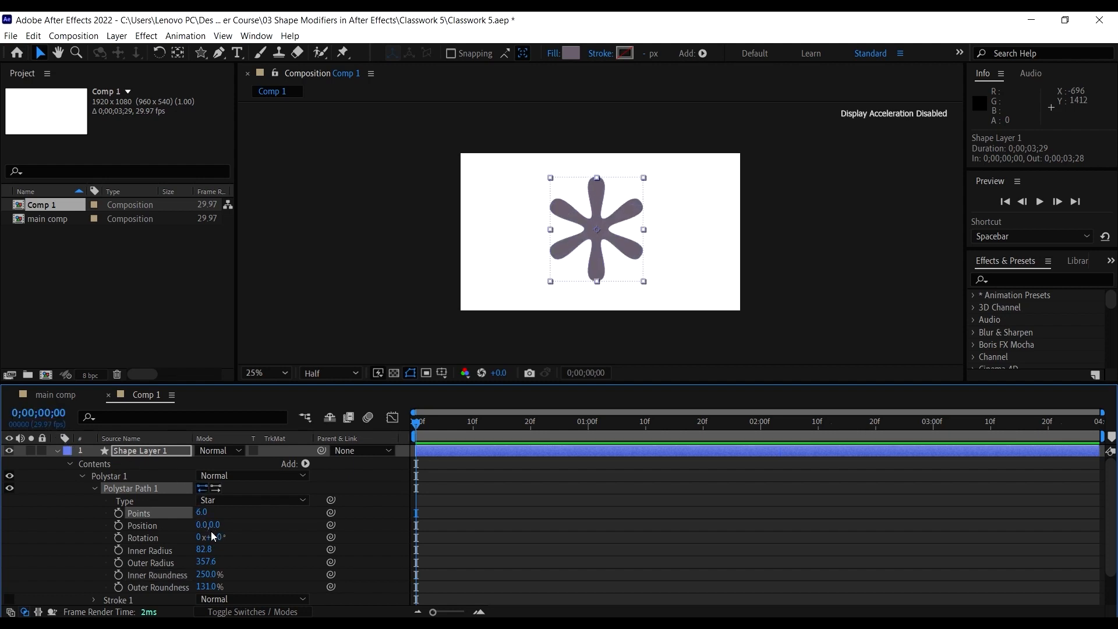
drag(205, 516, 206, 512)
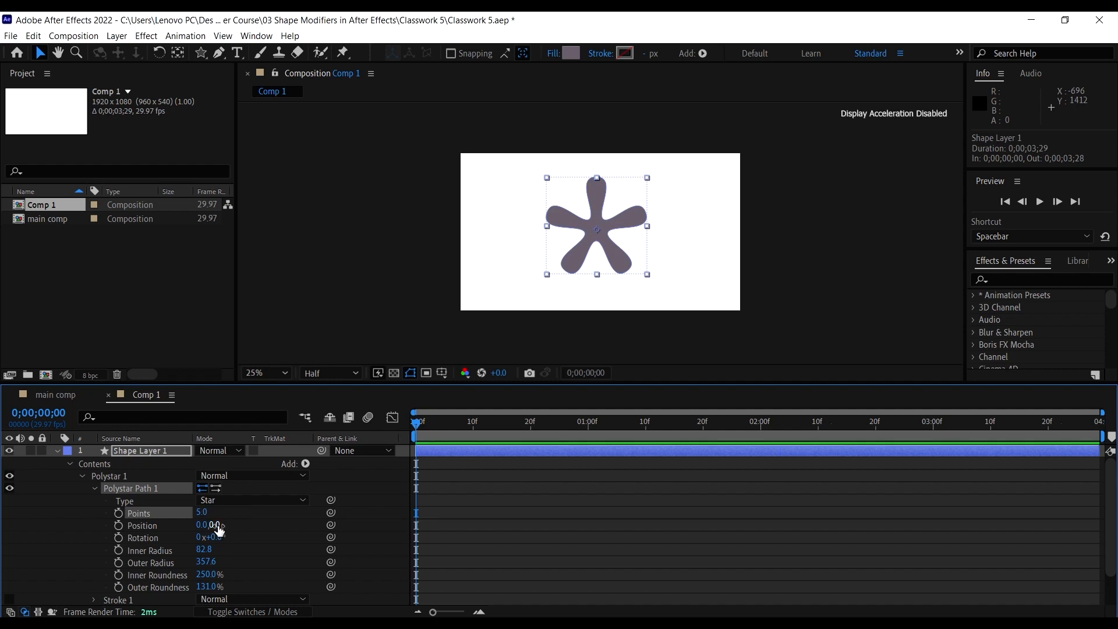
drag(201, 555, 185, 551)
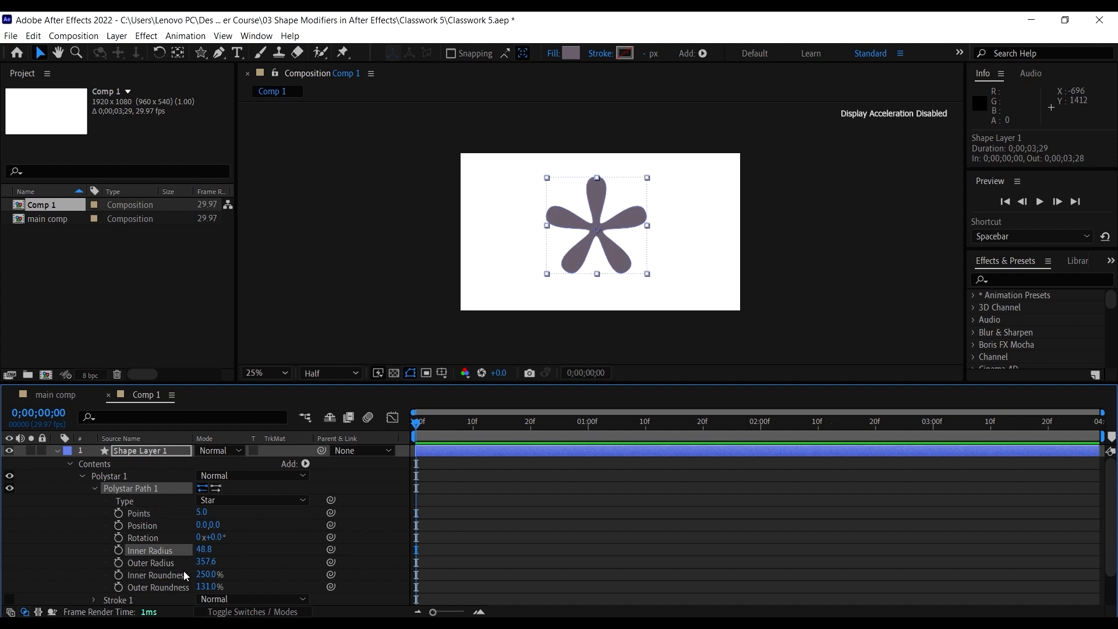
drag(203, 562, 168, 553)
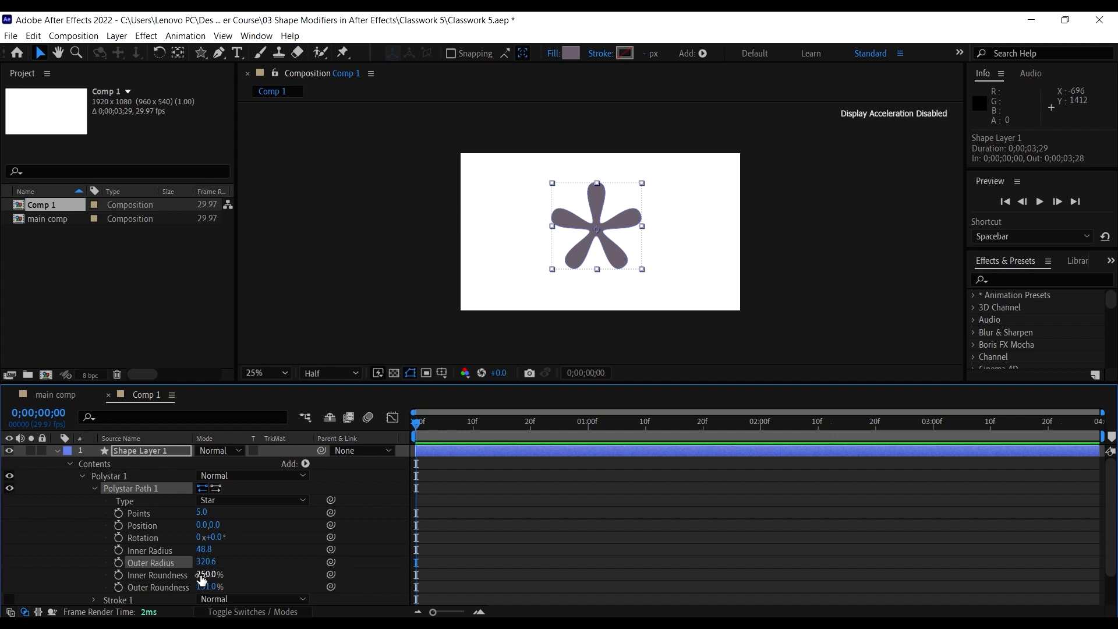
mouse_move(200, 575)
mouse_down()
mouse_move(291, 578)
mouse_move(201, 587)
mouse_up()
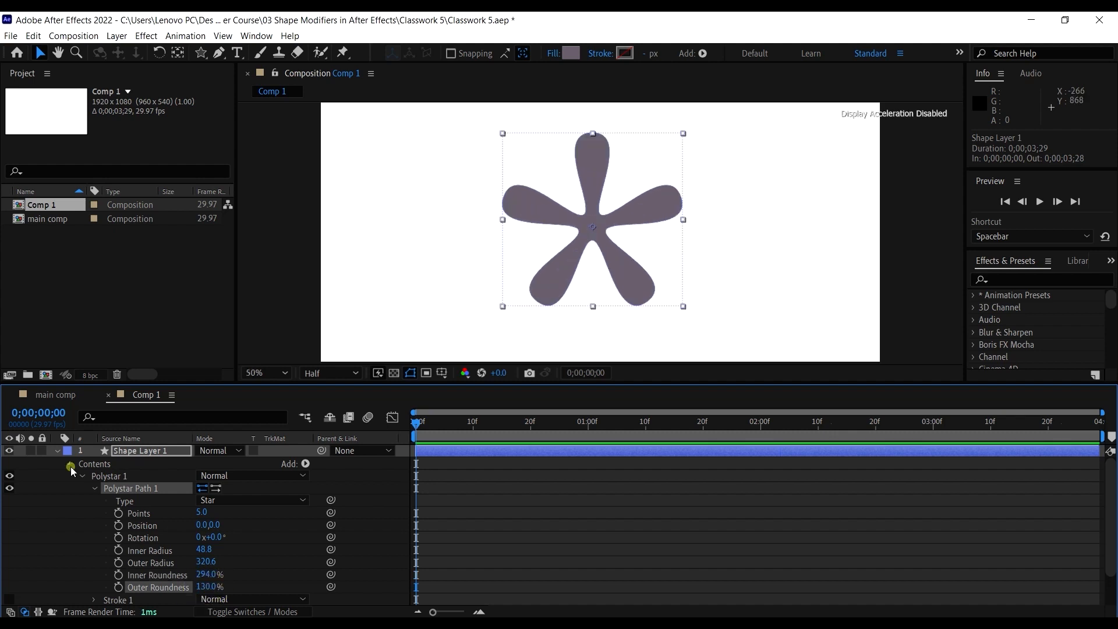
click(70, 465)
click(70, 465)
scroll(116, 466, down, 1)
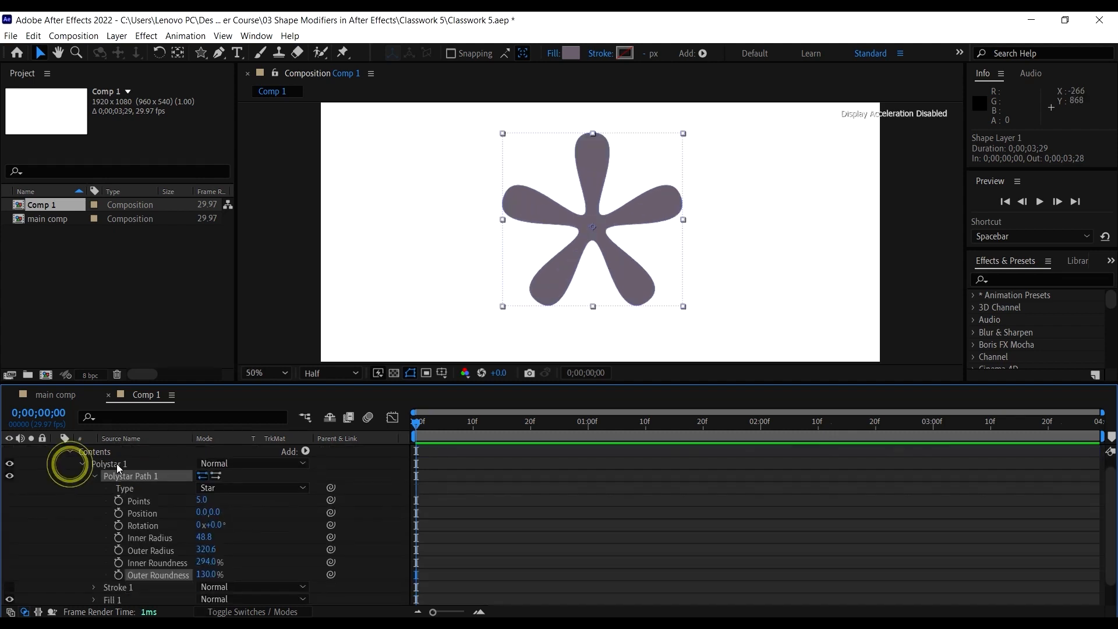
click(82, 465)
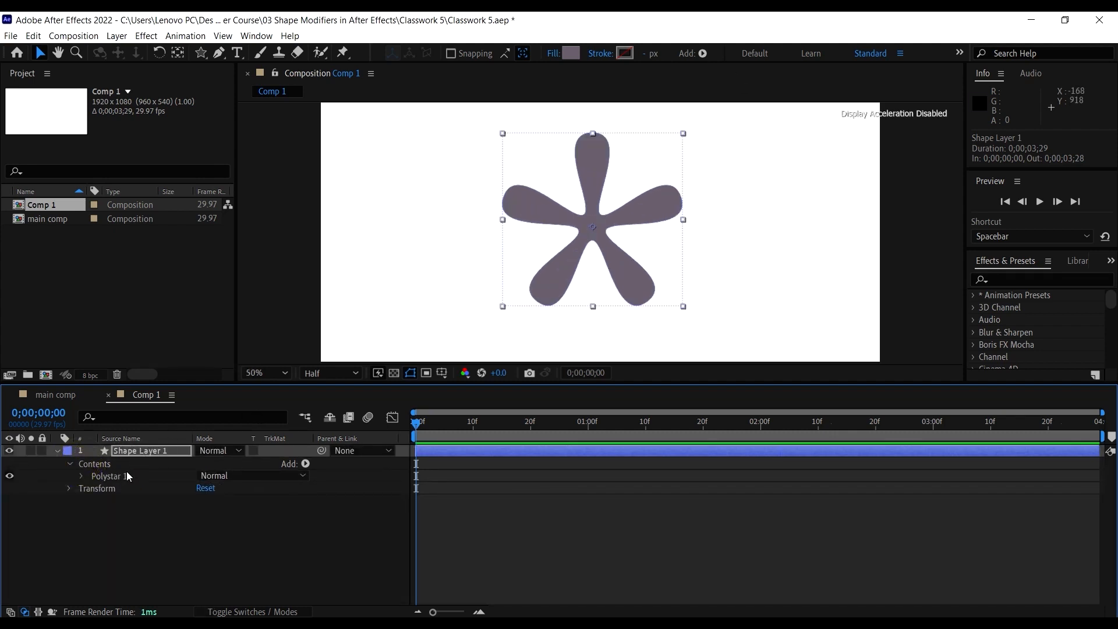
Draw a circle about 76 px wide with the Ellipse tool inside Shape Layer 1, near the centre of the petals
click(131, 453)
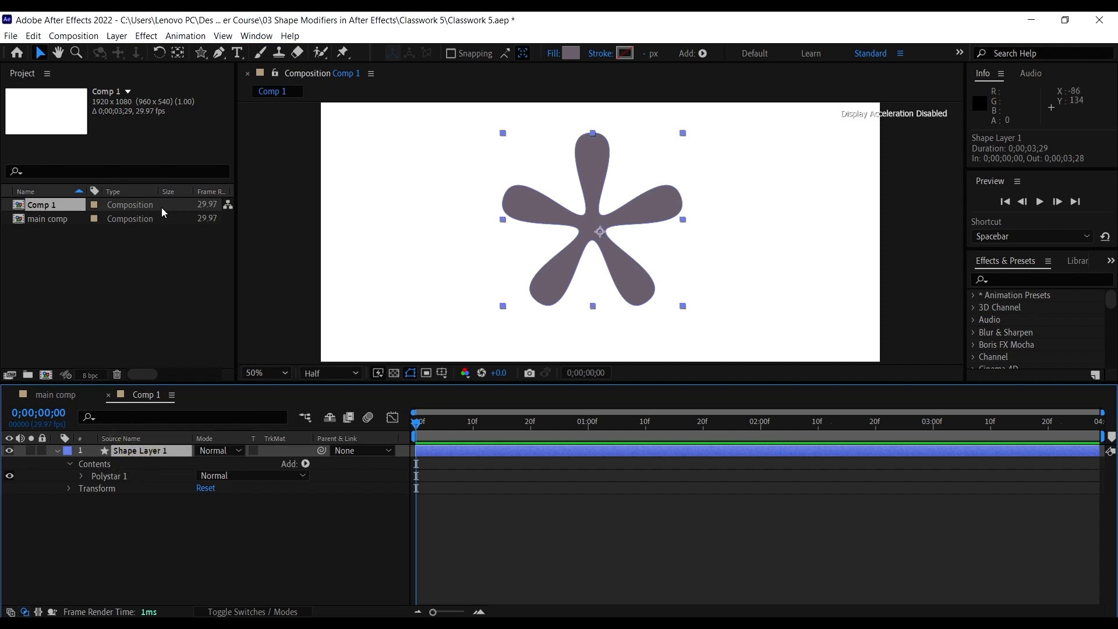
click(199, 53)
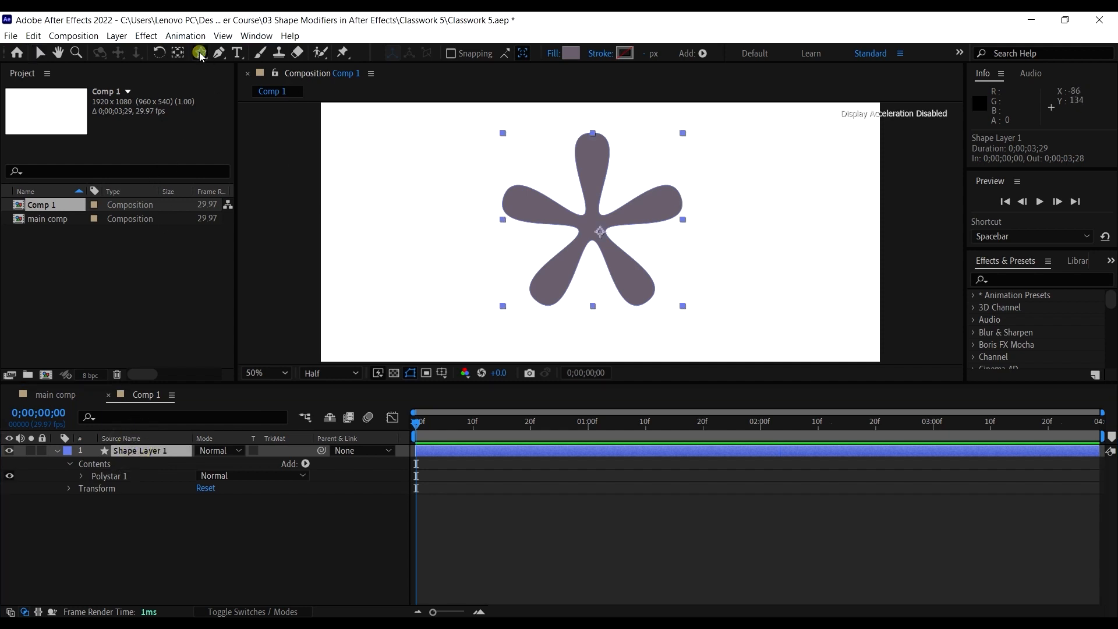
click(239, 83)
scroll(571, 207, up, 4)
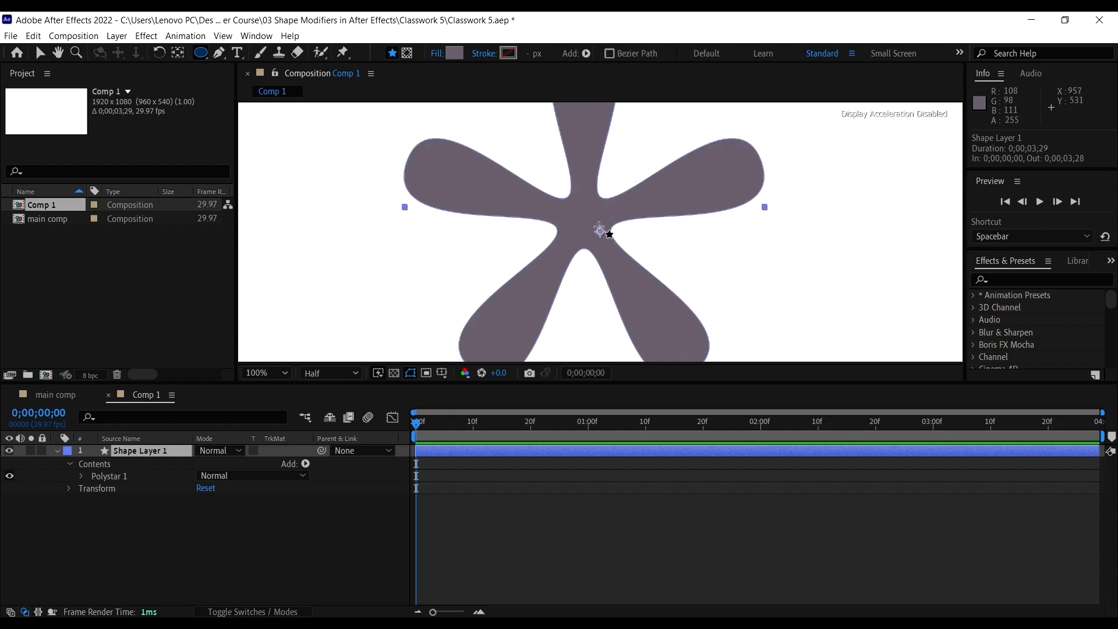
drag(569, 208, 609, 248)
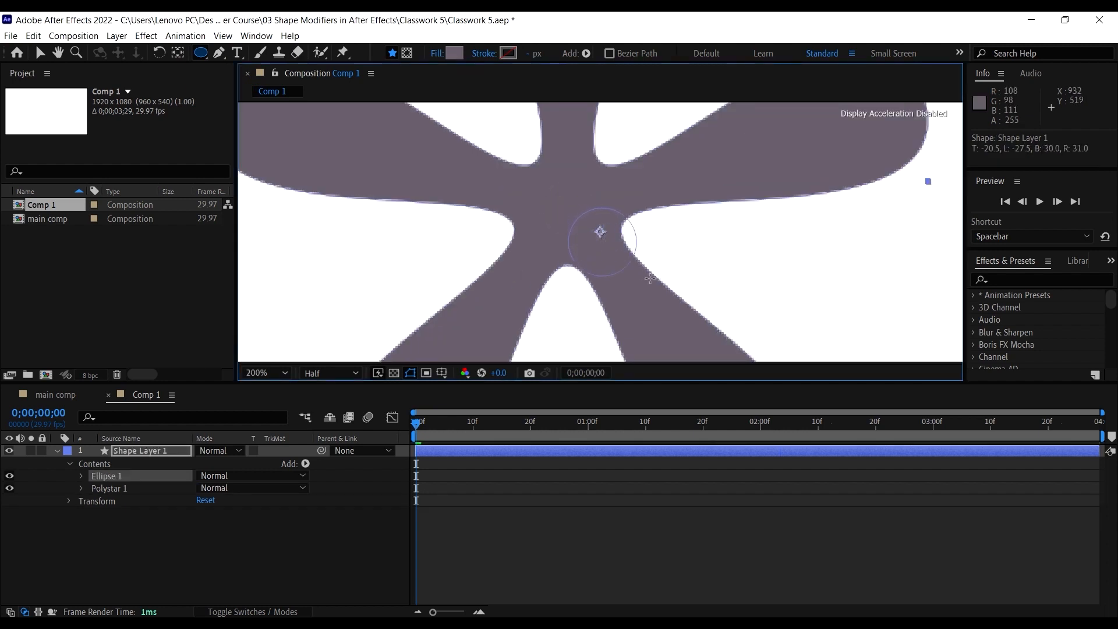
drag(650, 278, 657, 295)
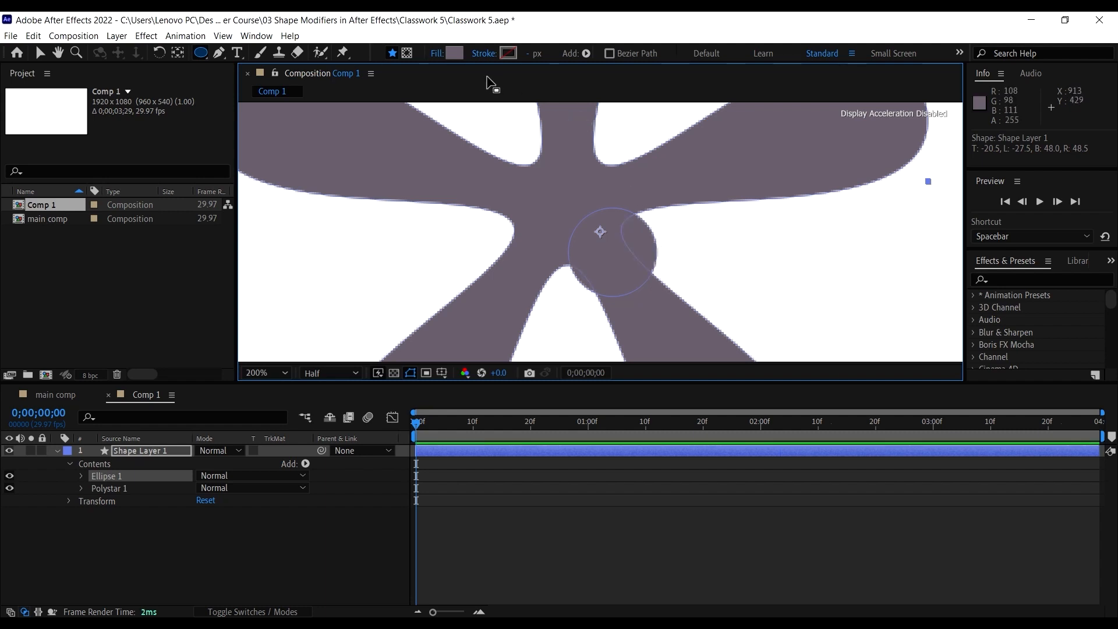
Recolour the circle's fill to bright red
click(459, 53)
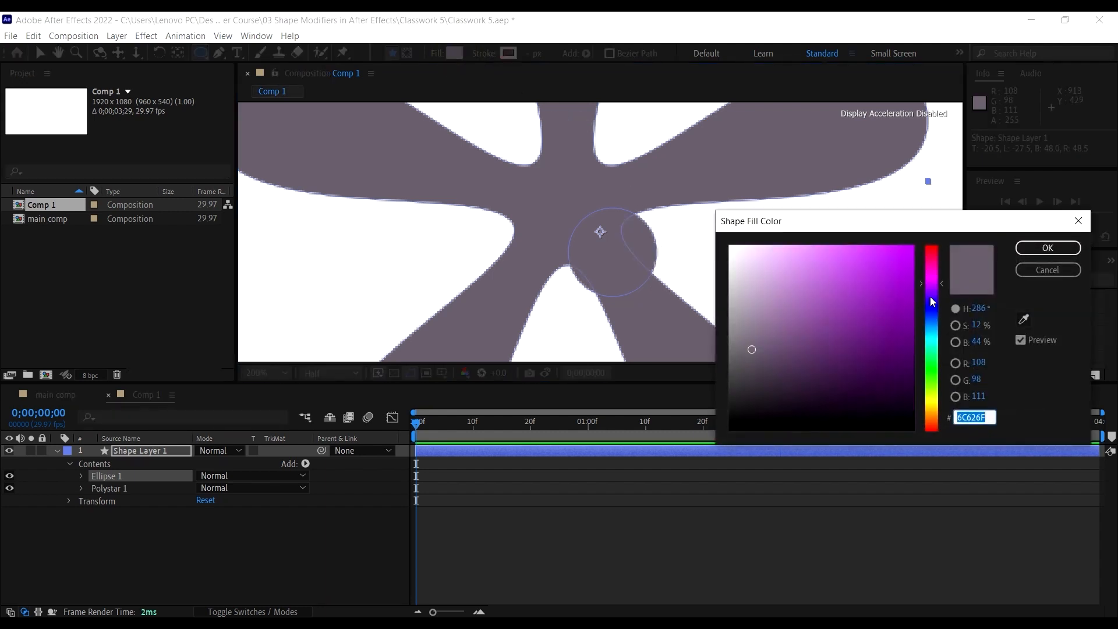
text(FF3B3B)
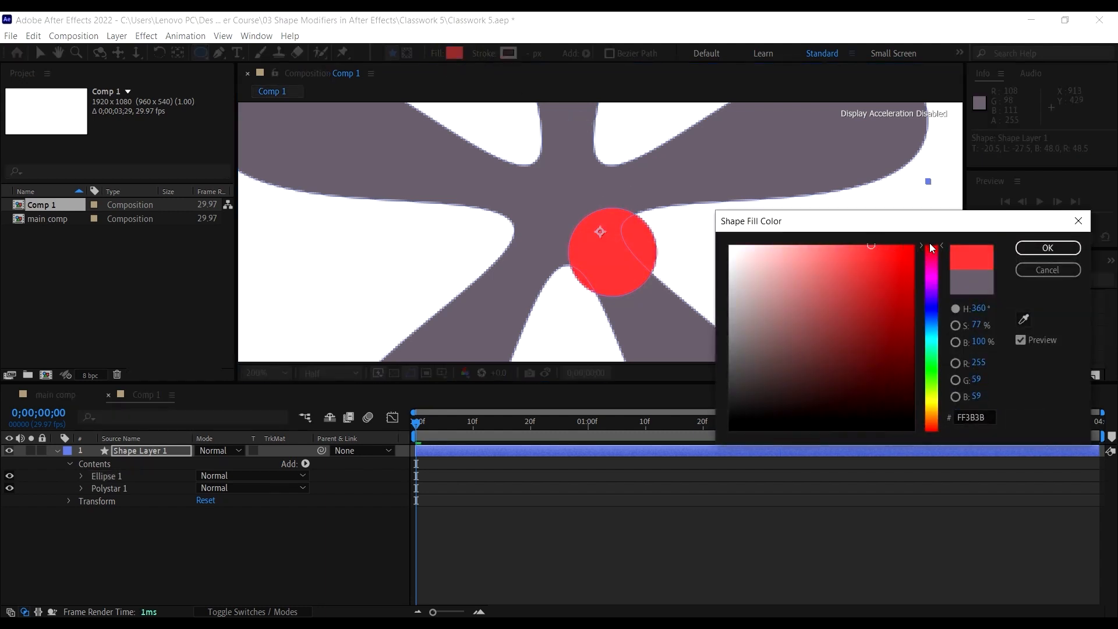
mouse_move(824, 272)
mouse_down()
mouse_move(856, 242)
mouse_move(874, 264)
mouse_up()
click(1046, 248)
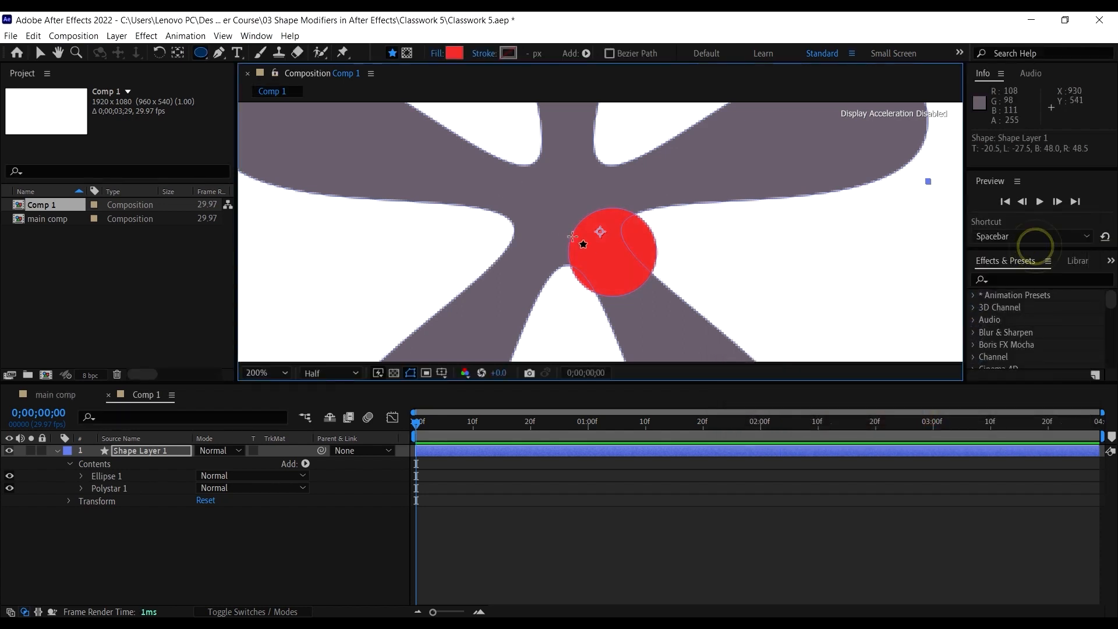
Move the red circle onto the centre of the petals and enlarge it slightly to cover the hub
click(37, 53)
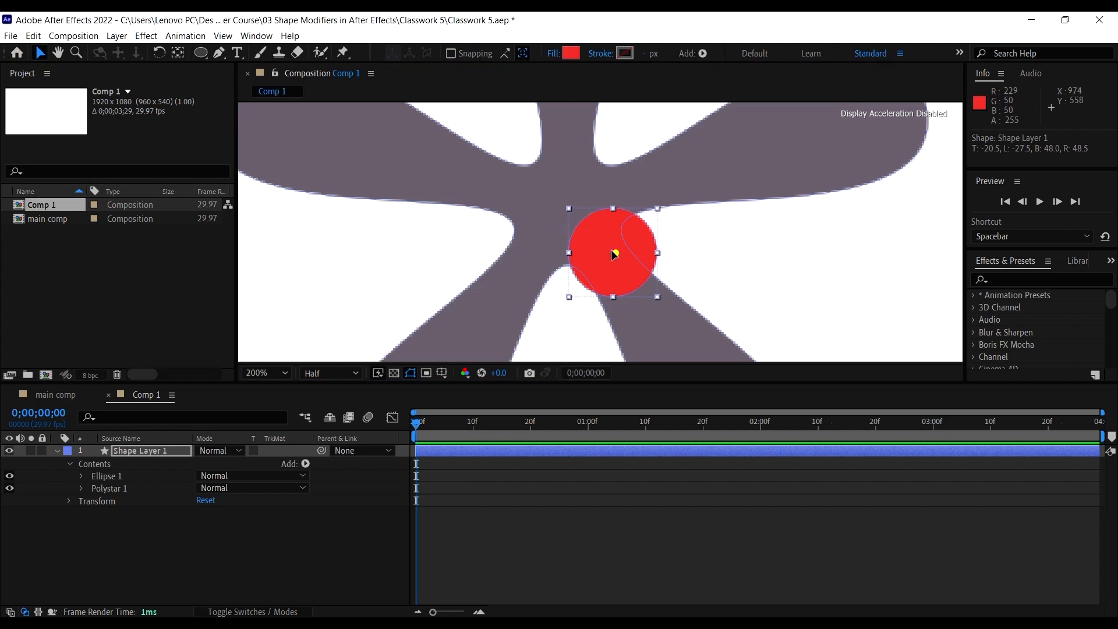
drag(615, 254, 573, 212)
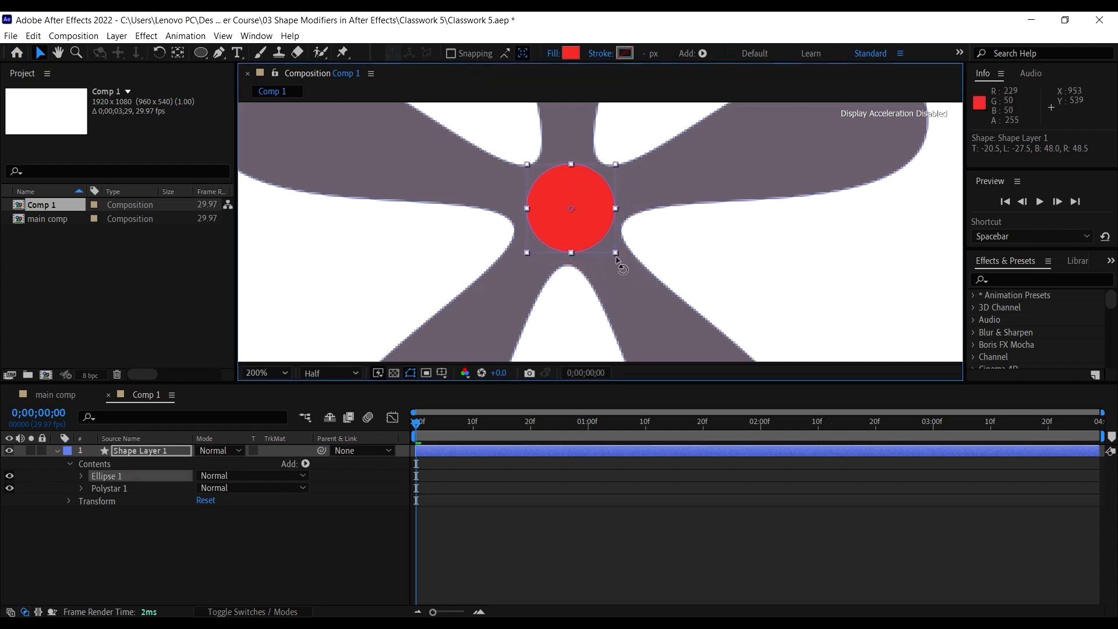
drag(617, 253, 622, 256)
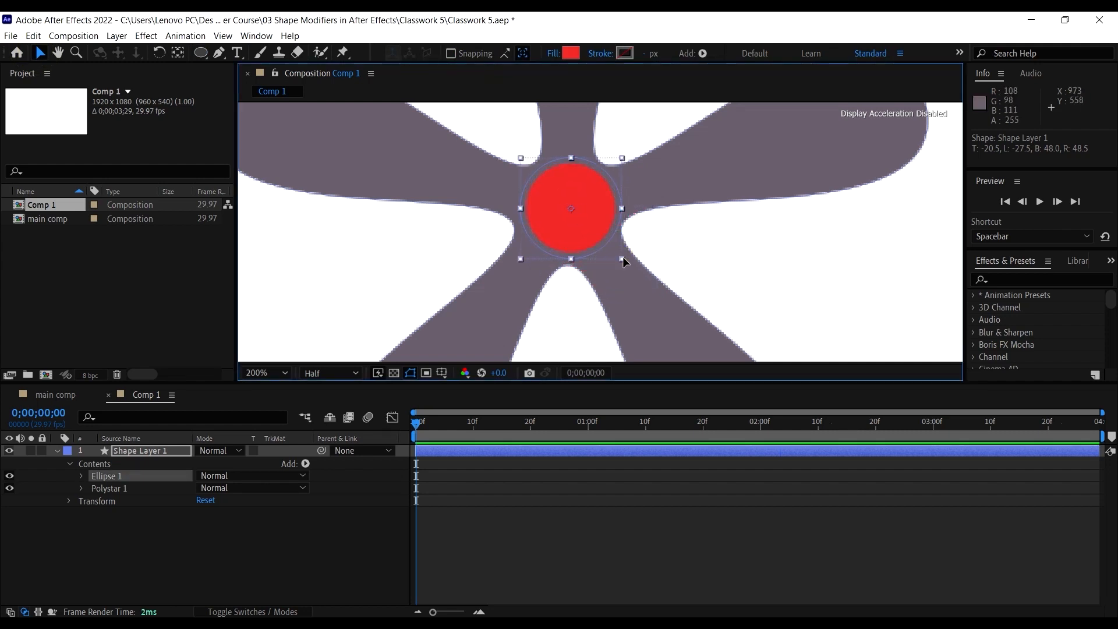
click(574, 228)
drag(570, 225, 570, 224)
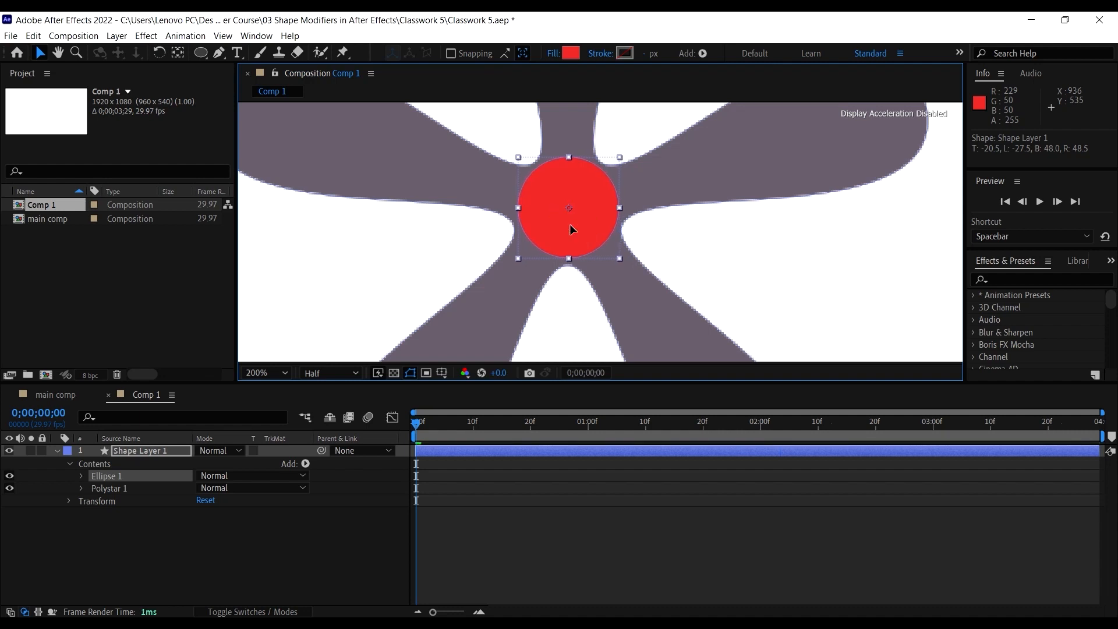
key(comma)
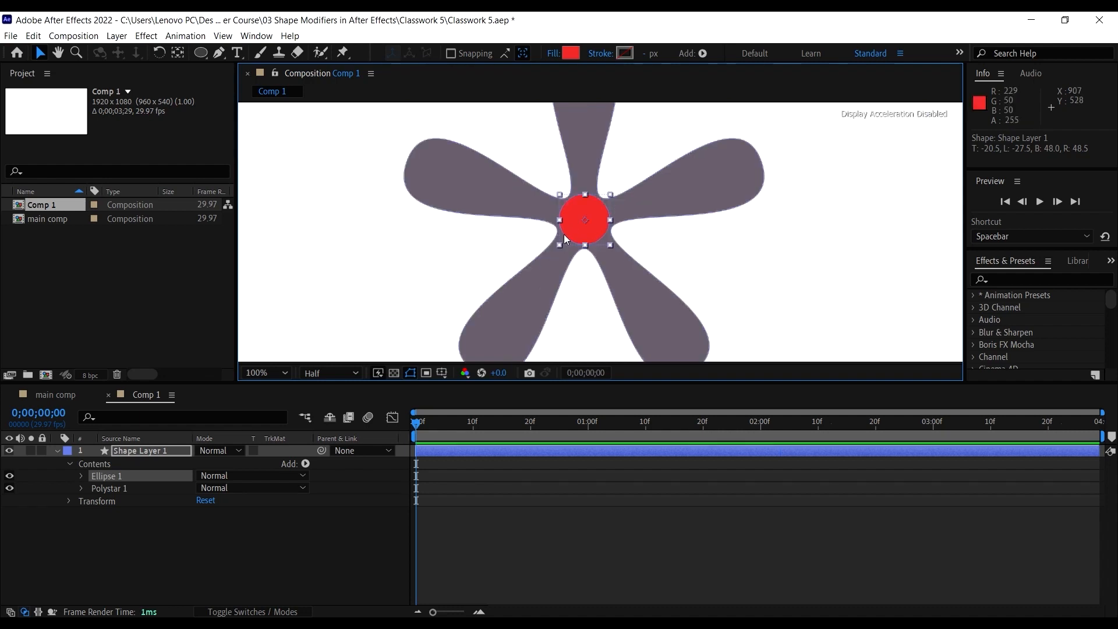
Examine the pinwheel and its stick on Shape Layer 1 in main comp as reference
click(54, 396)
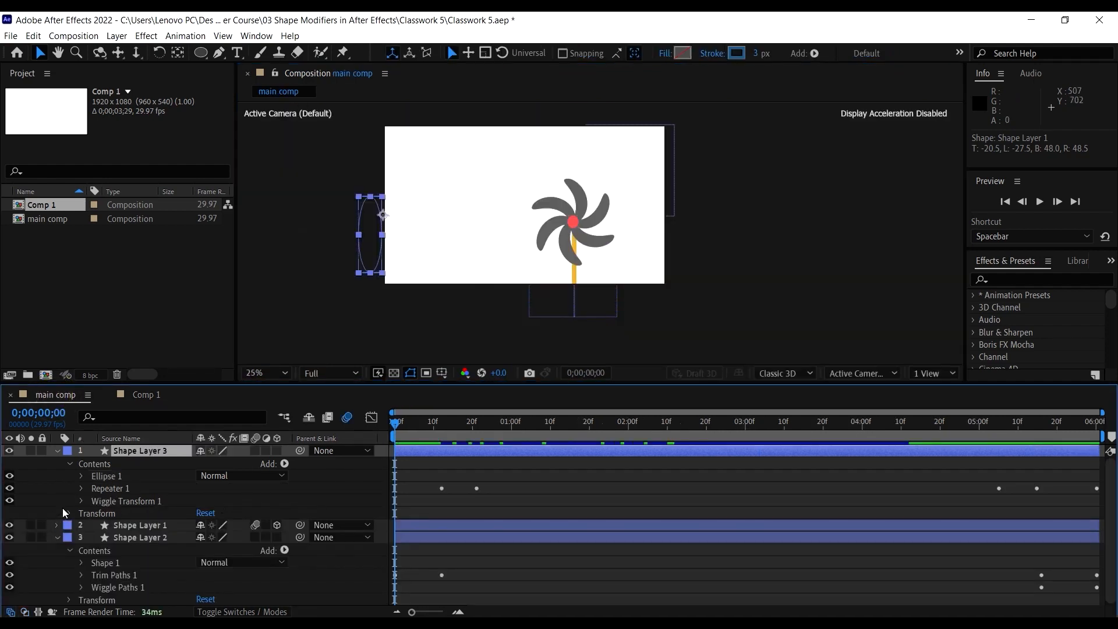
click(56, 451)
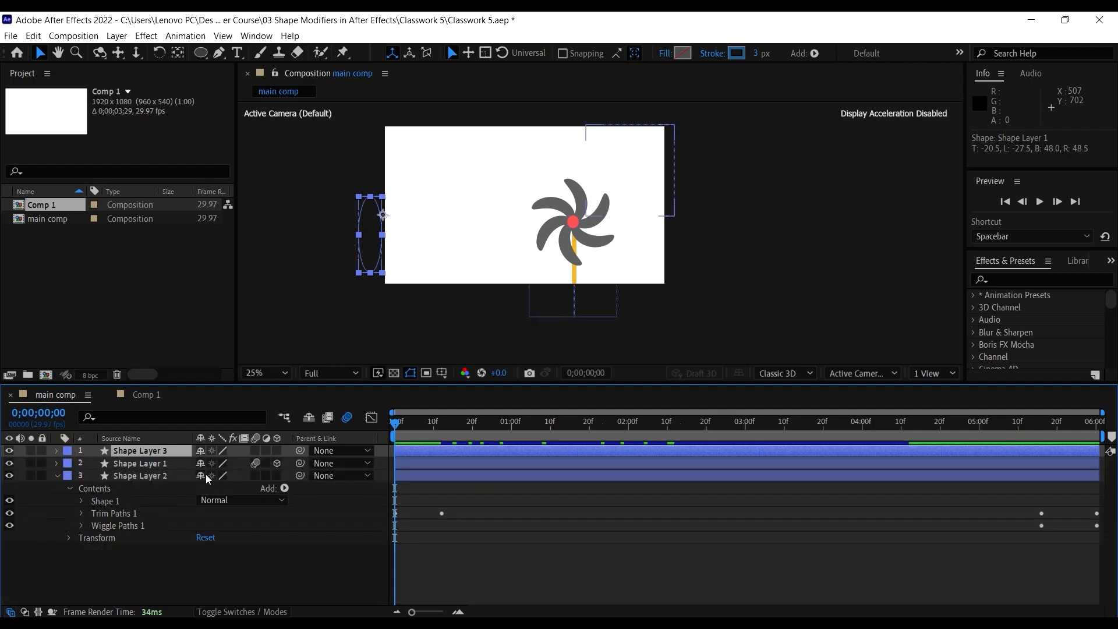
click(132, 464)
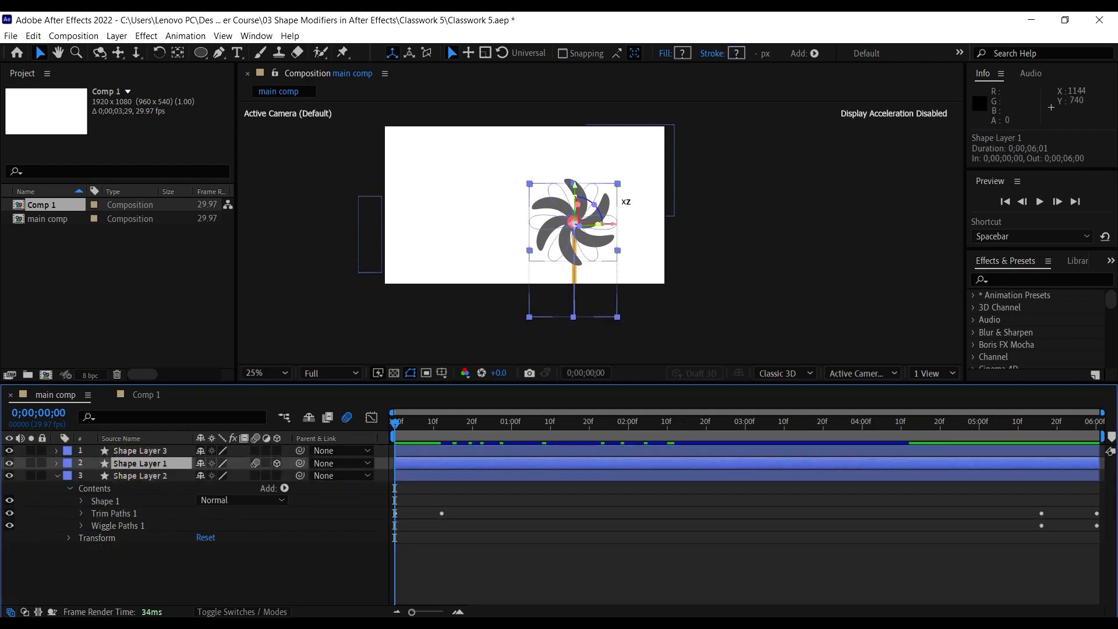
scroll(619, 198, up, 2)
drag(657, 251, 678, 259)
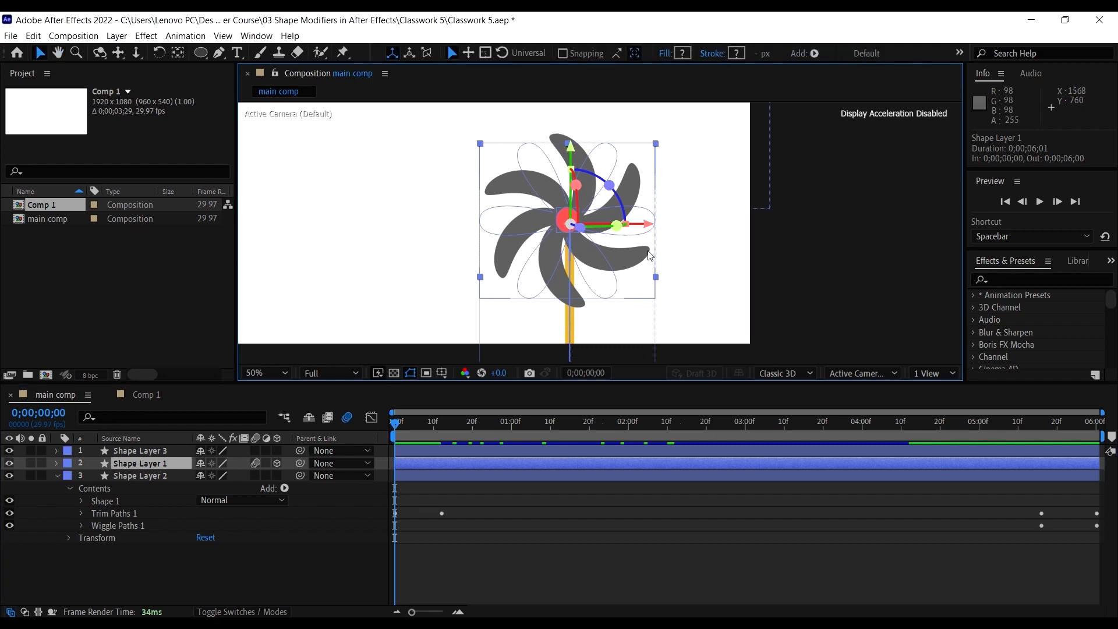
scroll(650, 257, down, 2)
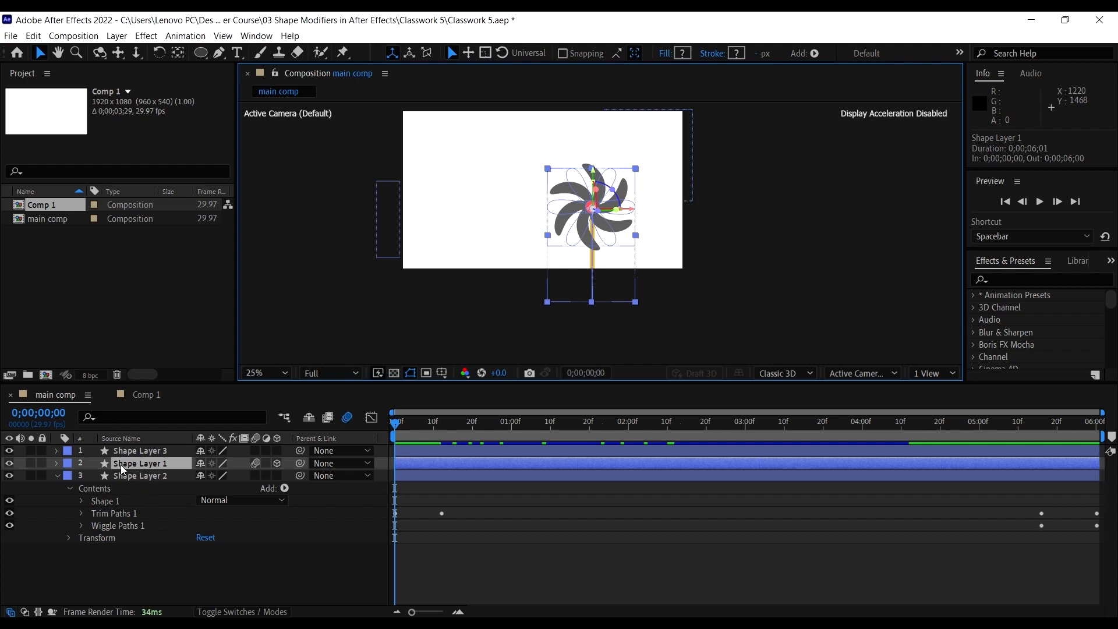
click(155, 463)
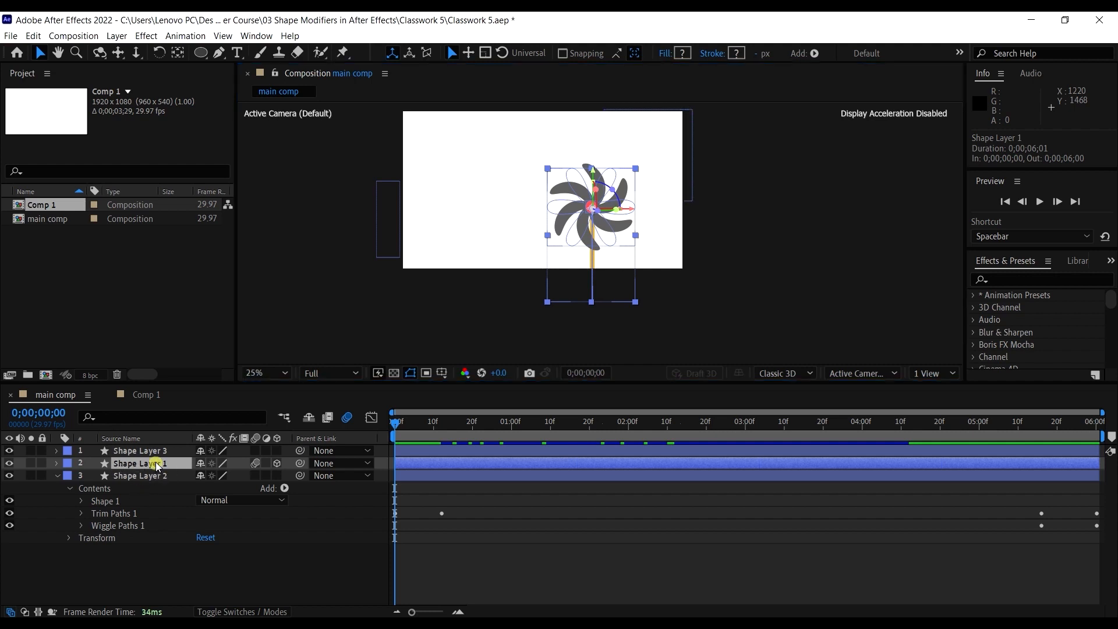
In Comp 1, draw a straight vertical Pen path inside Shape Layer 1 from the red circle's centre down past the composition's lower edge
click(146, 395)
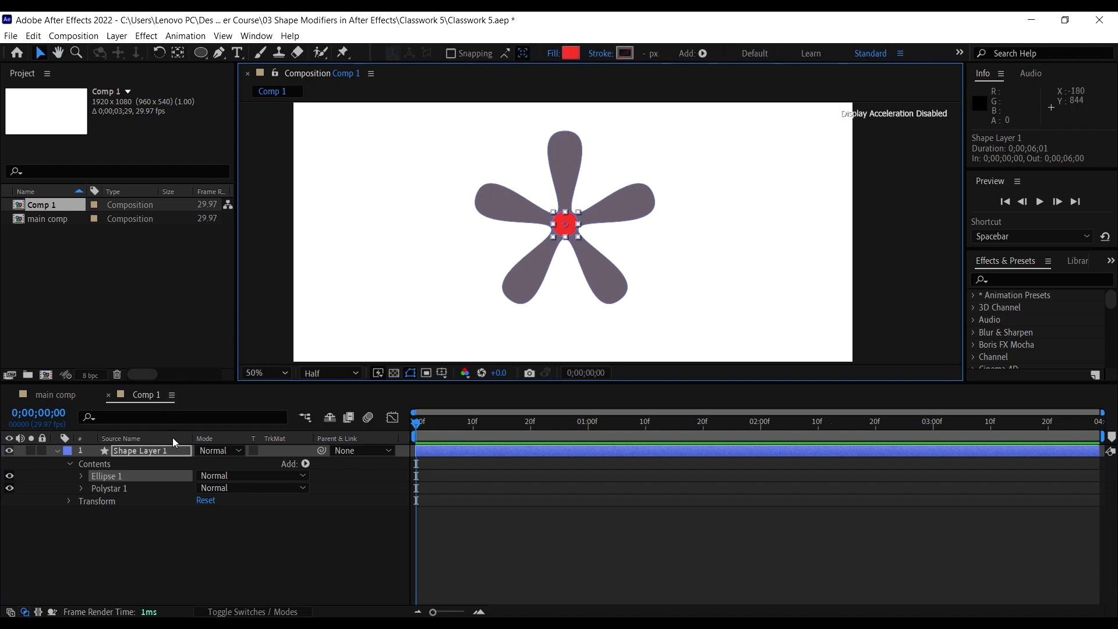
click(166, 451)
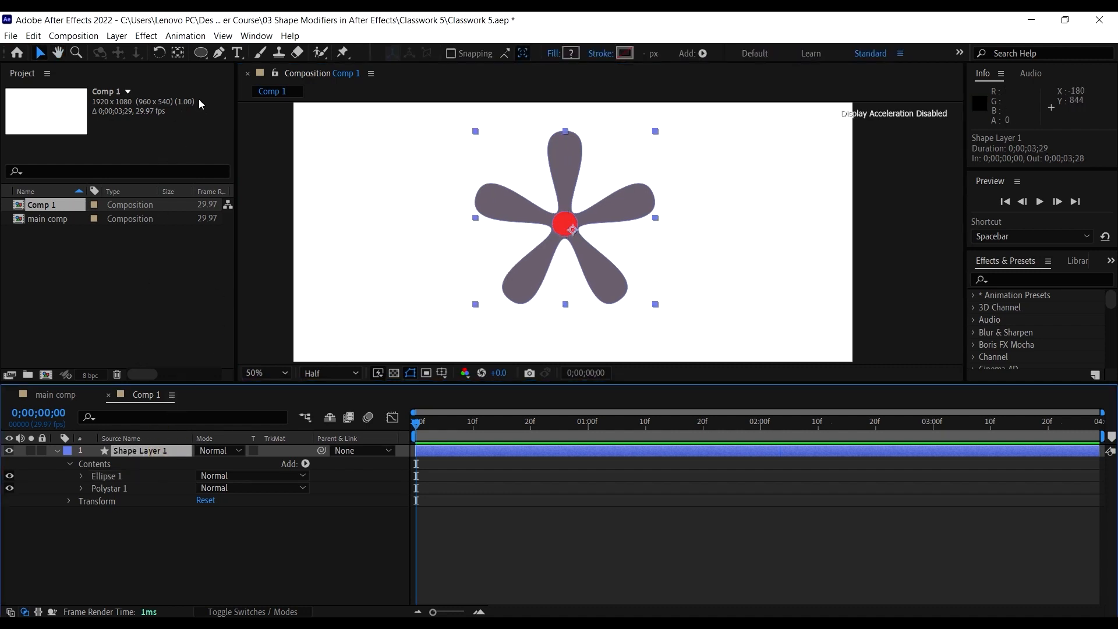
click(219, 53)
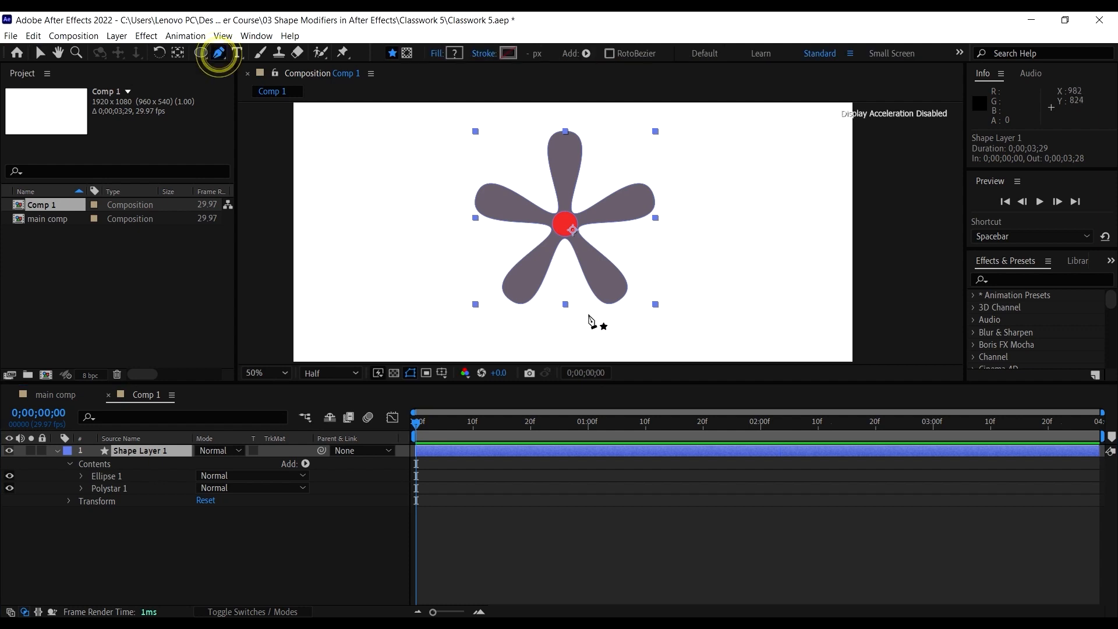
click(566, 229)
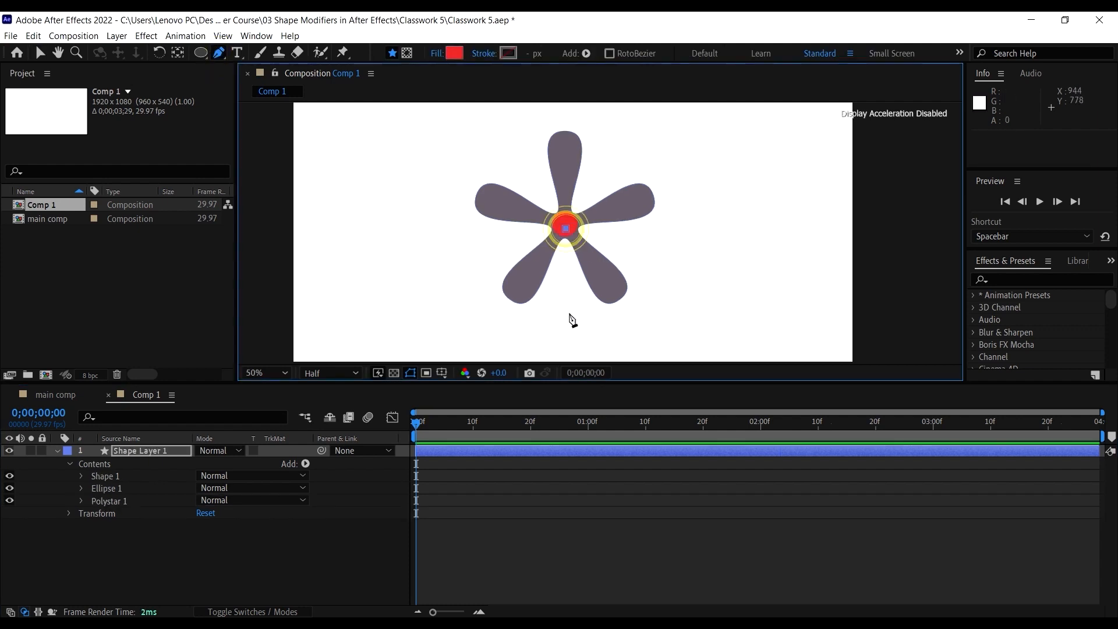
key(comma)
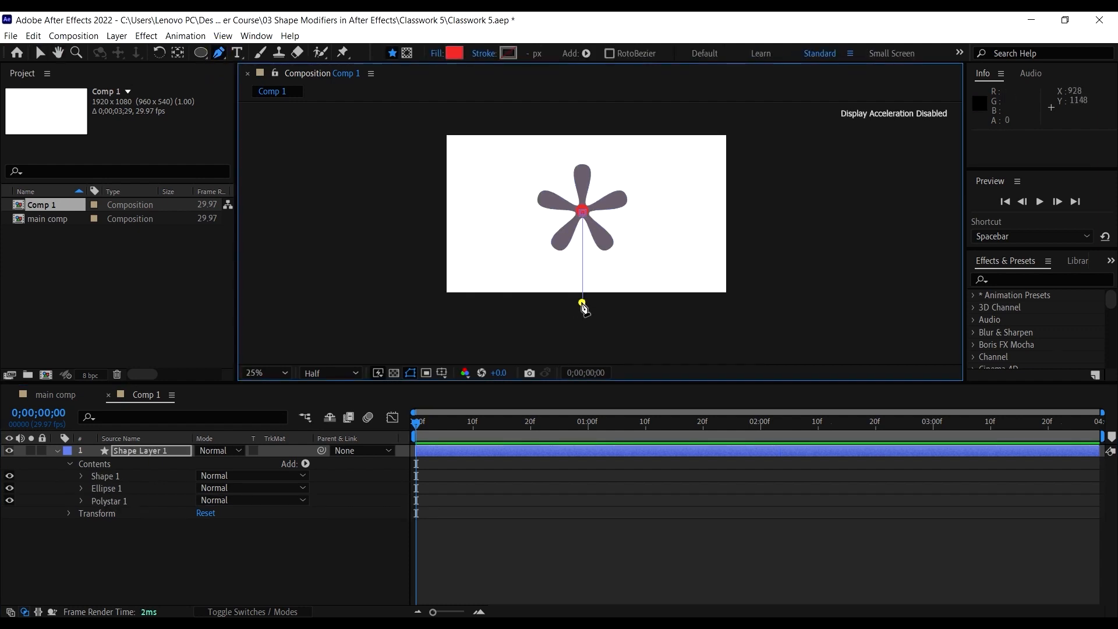
Set the new stick path's fill to None
click(436, 52)
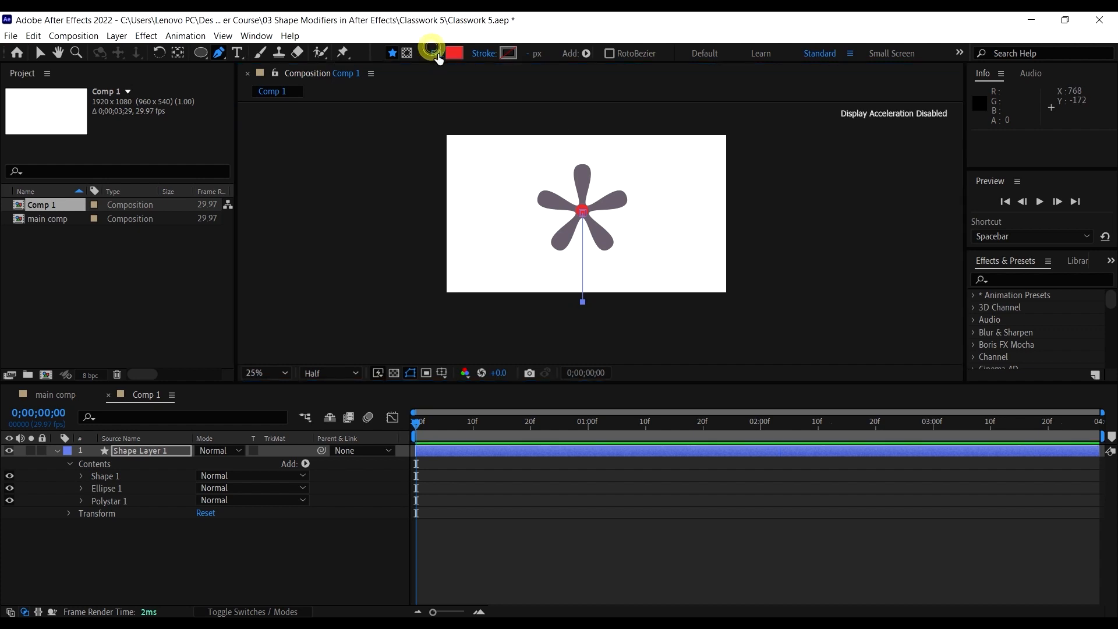
click(485, 281)
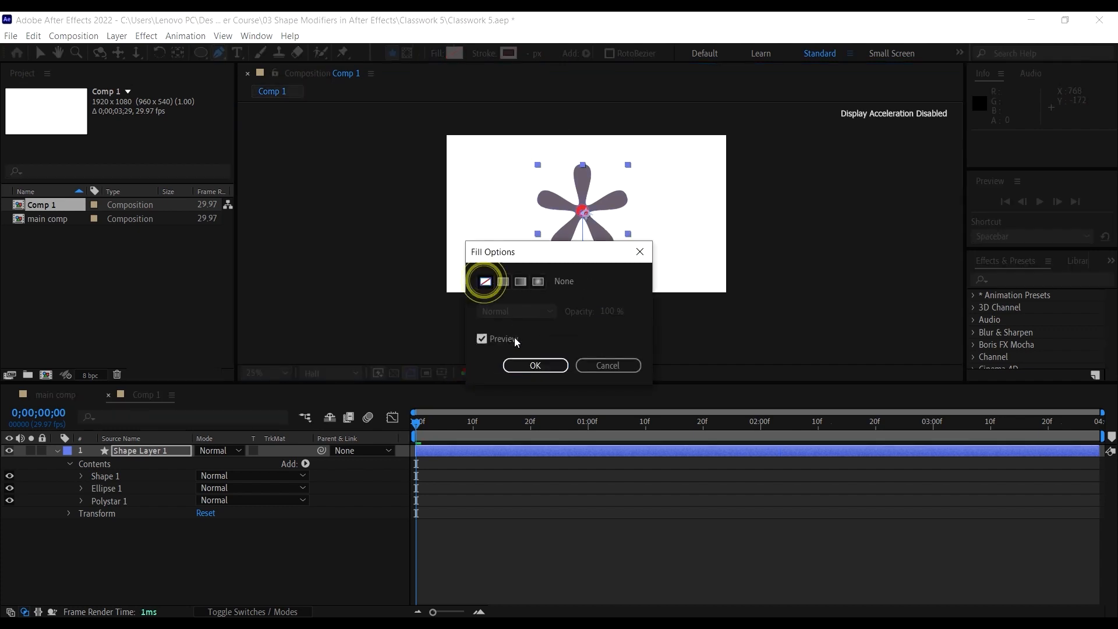
click(535, 365)
Recolour the stick's stroke to a vivid purple
click(508, 52)
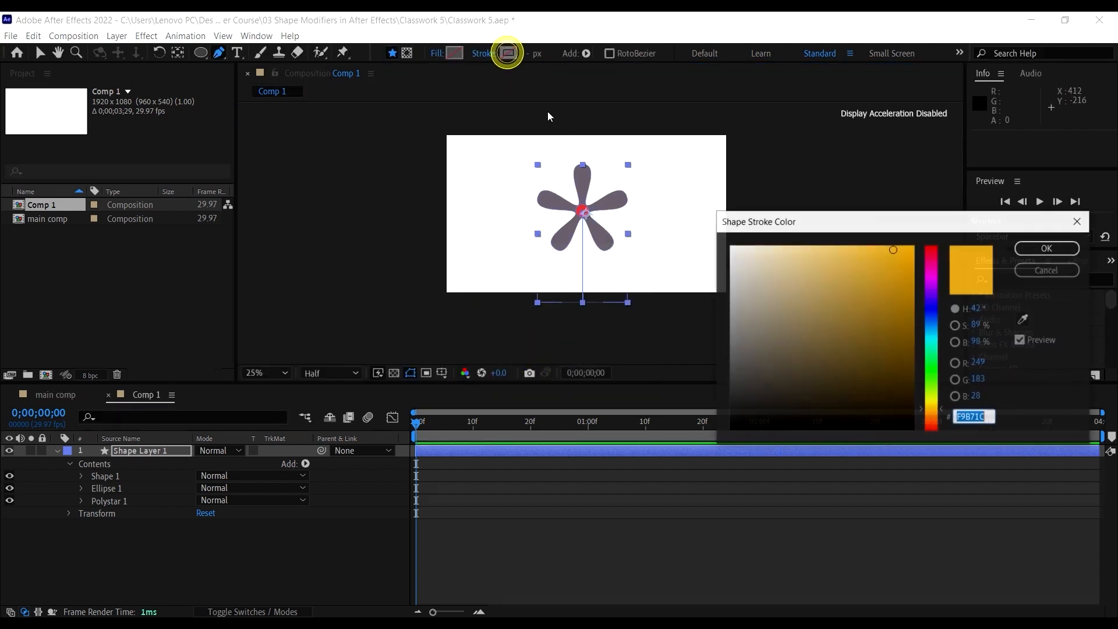
mouse_move(874, 367)
mouse_down()
mouse_move(899, 362)
mouse_move(914, 379)
mouse_move(927, 475)
mouse_move(912, 384)
mouse_move(925, 313)
mouse_up()
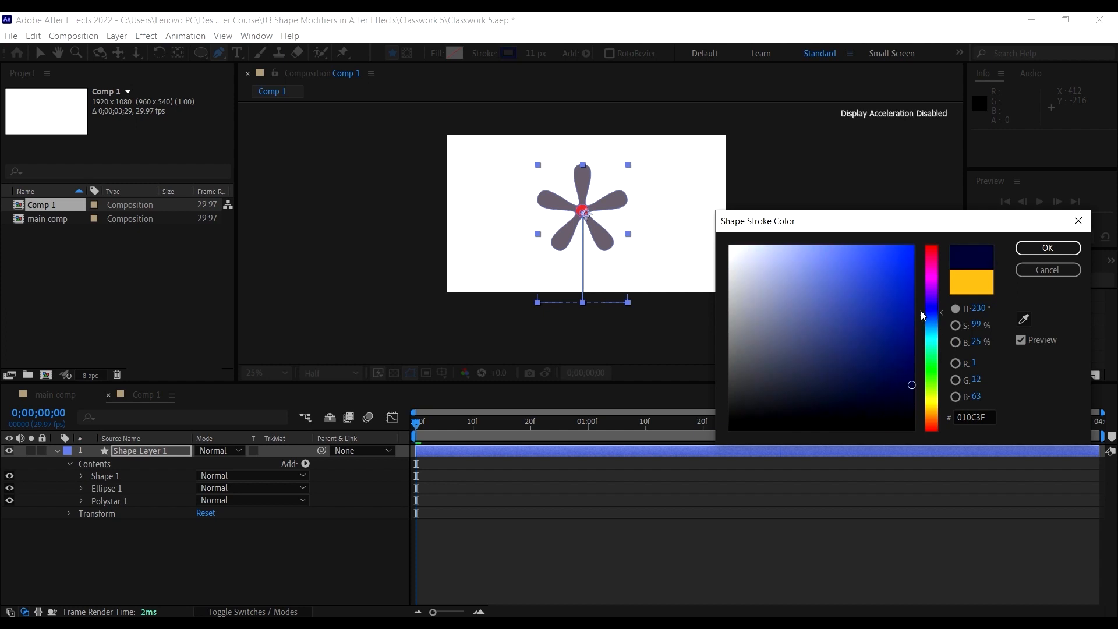
click(894, 270)
click(901, 270)
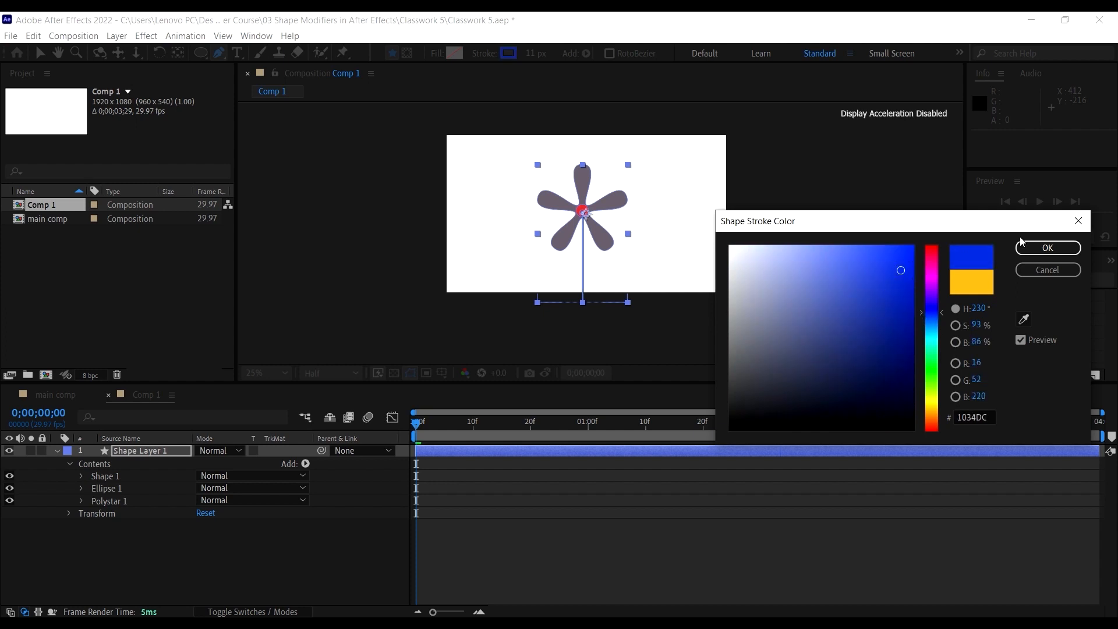
click(882, 270)
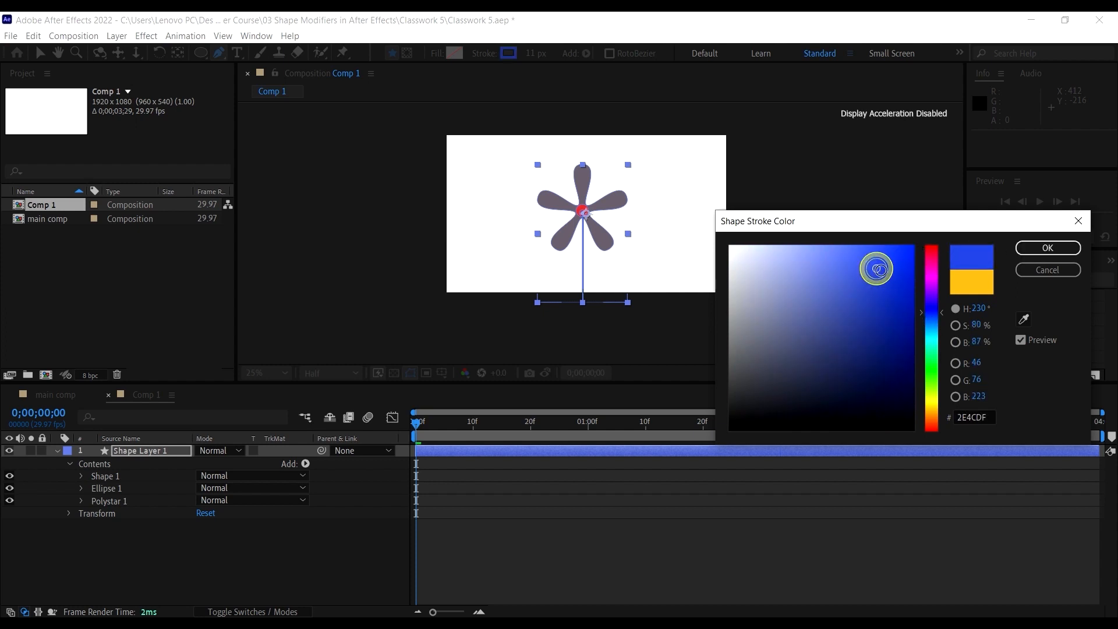
click(935, 292)
click(1047, 248)
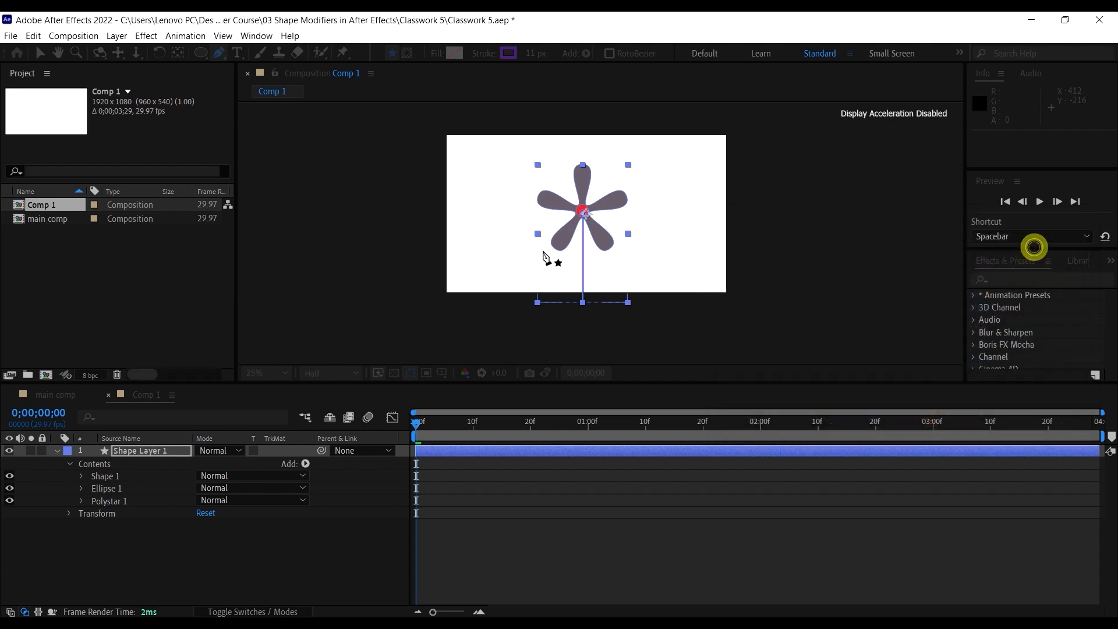
Move the stick's Shape 1 group below Polystar 1 in the layer contents and set its stroke width to 36 px
scroll(551, 252, up, 2)
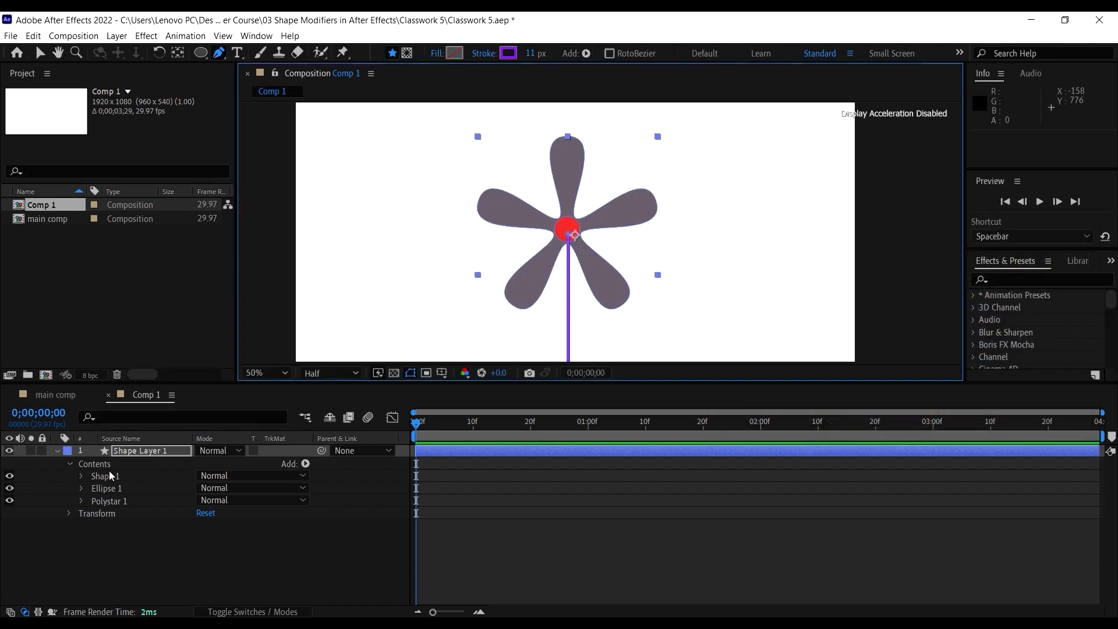
drag(101, 475, 118, 508)
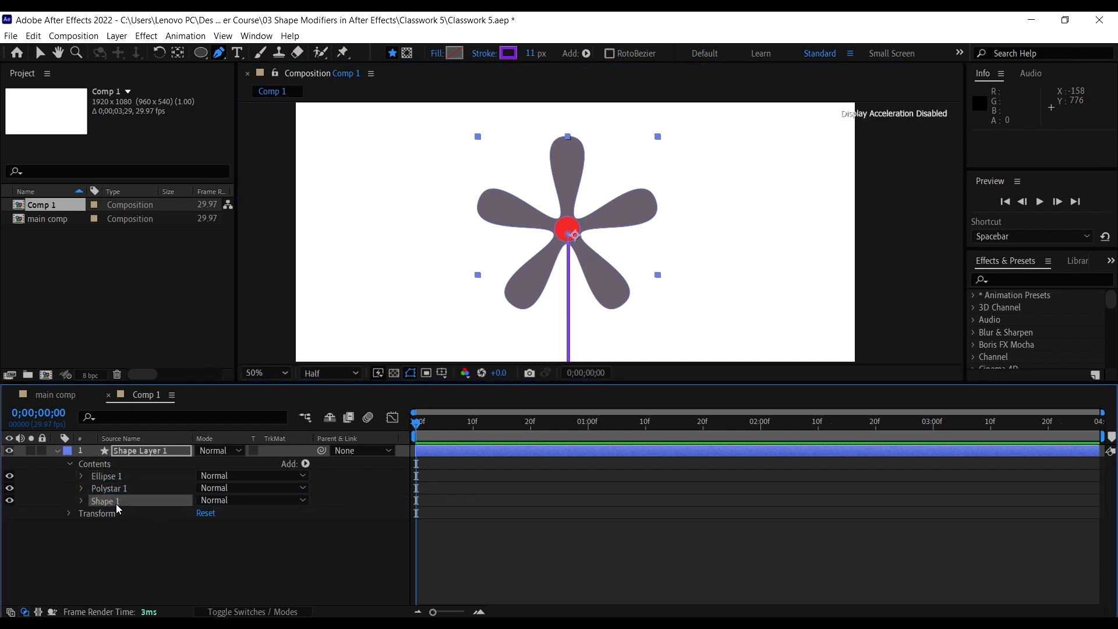
scroll(574, 267, up, 2)
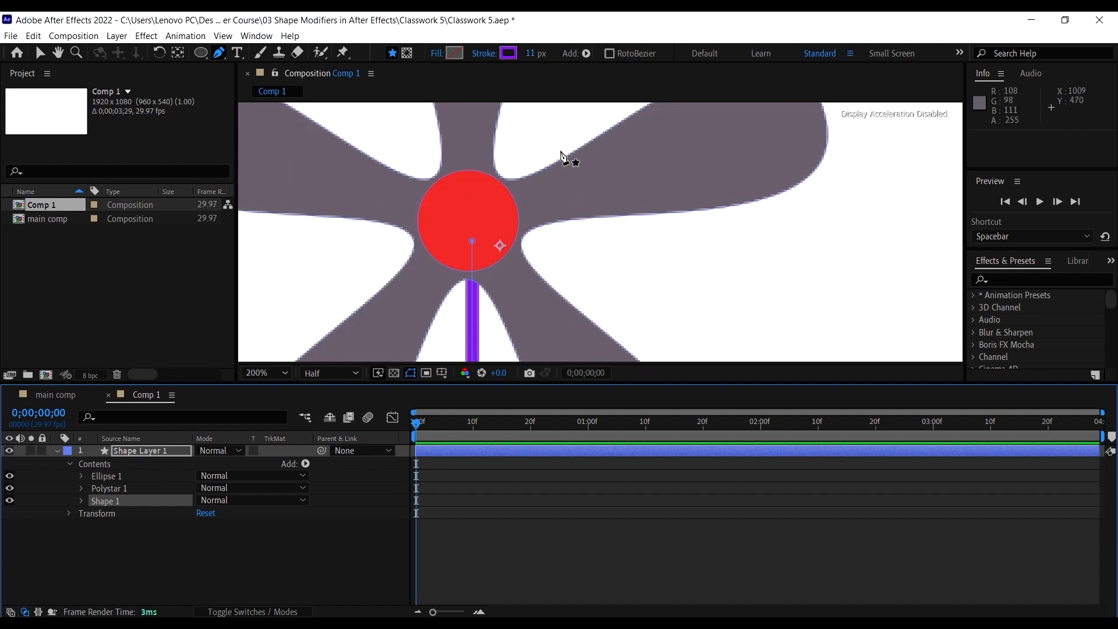
drag(531, 53, 560, 66)
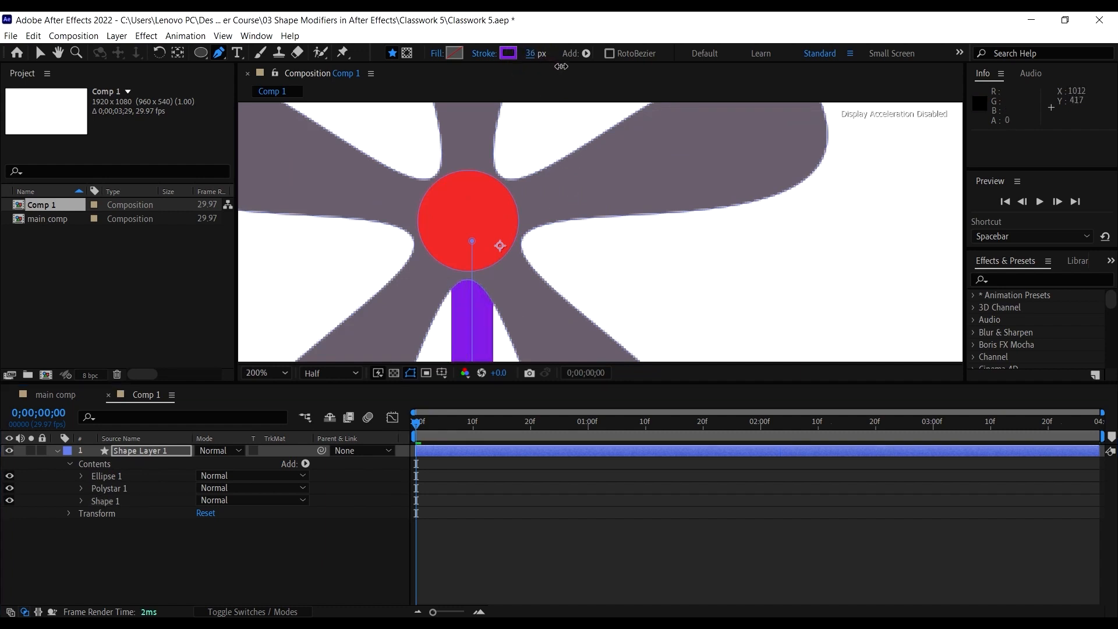
scroll(599, 189, down, 6)
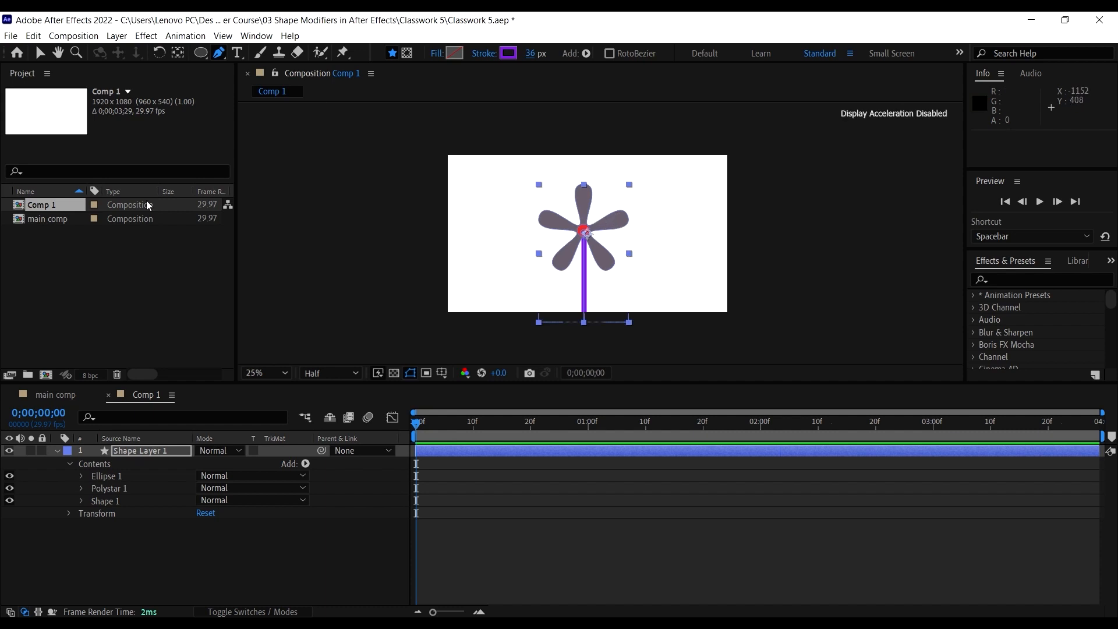
Move the whole pinwheel with its stick slightly to the right of the composition's centre and deselect it
click(40, 53)
click(600, 230)
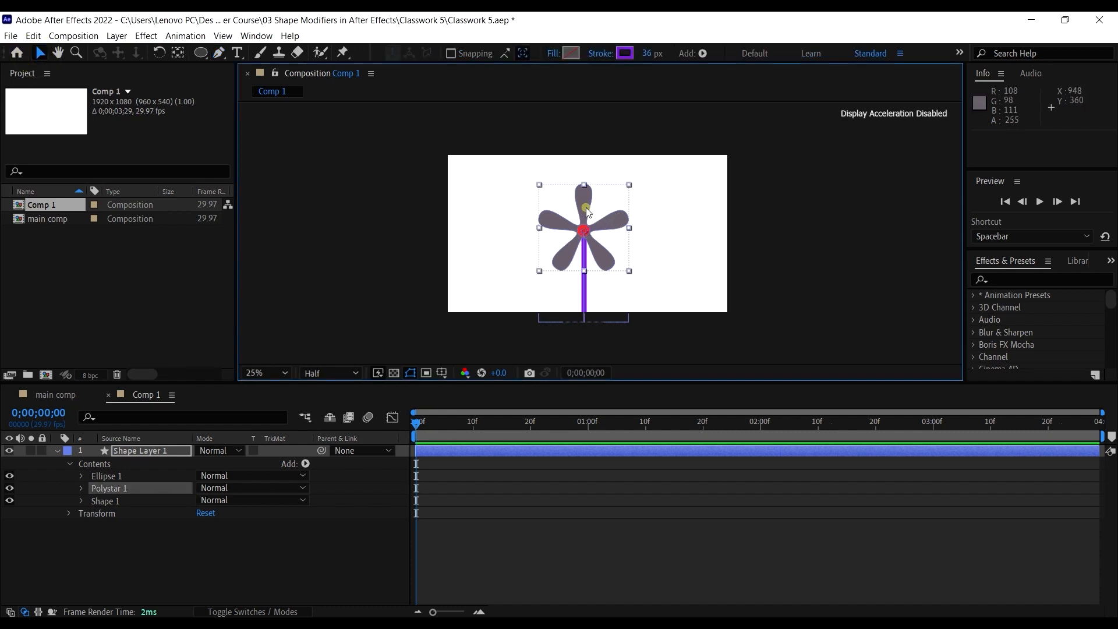
scroll(591, 220, up, 4)
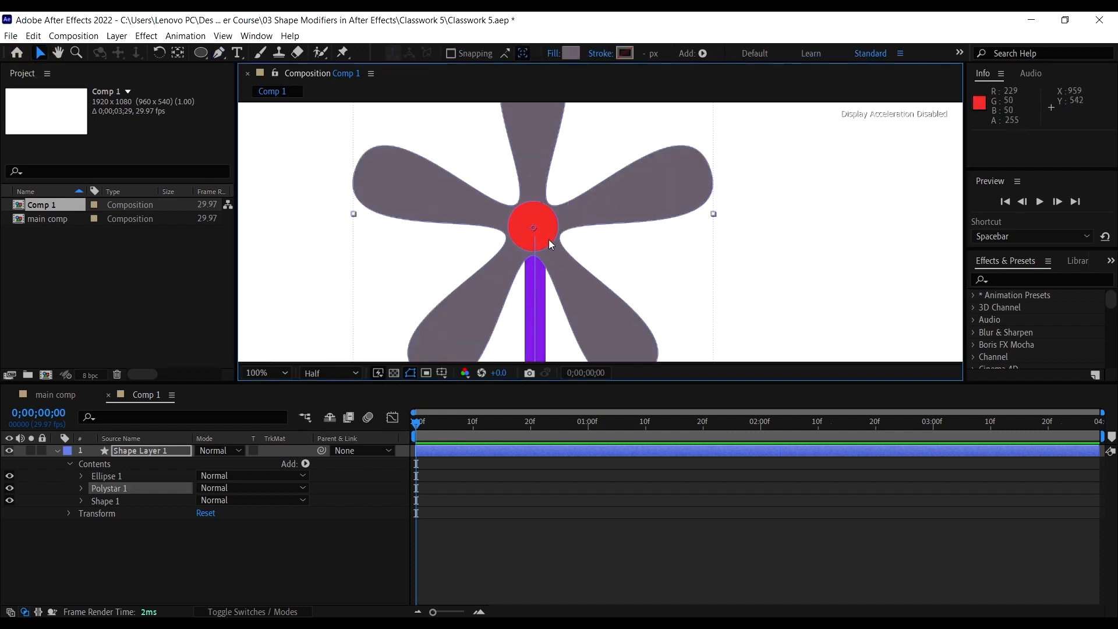
drag(543, 228, 628, 234)
scroll(560, 224, down, 3)
click(652, 251)
click(179, 556)
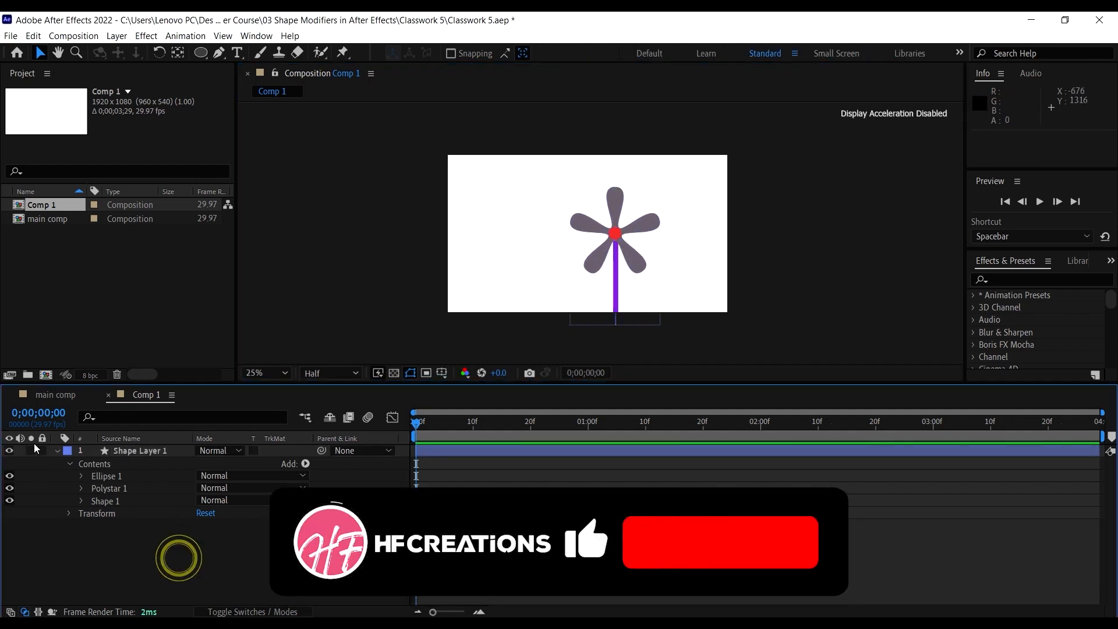
Collapse Shape Layer 1, show the layer switches and make it a 3D layer
click(56, 450)
click(180, 450)
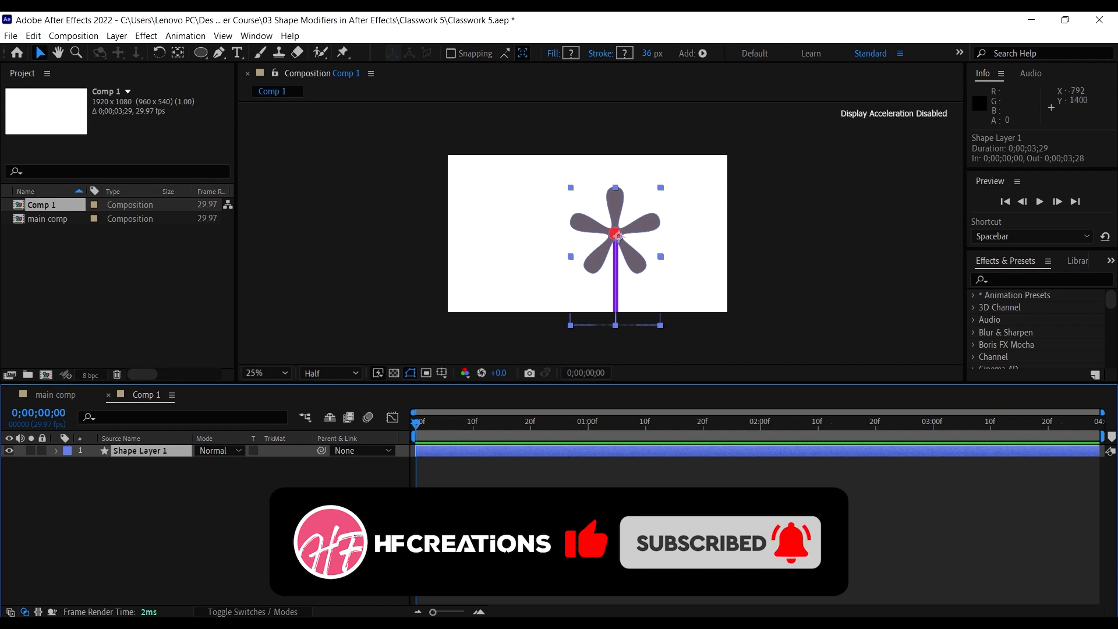
click(276, 612)
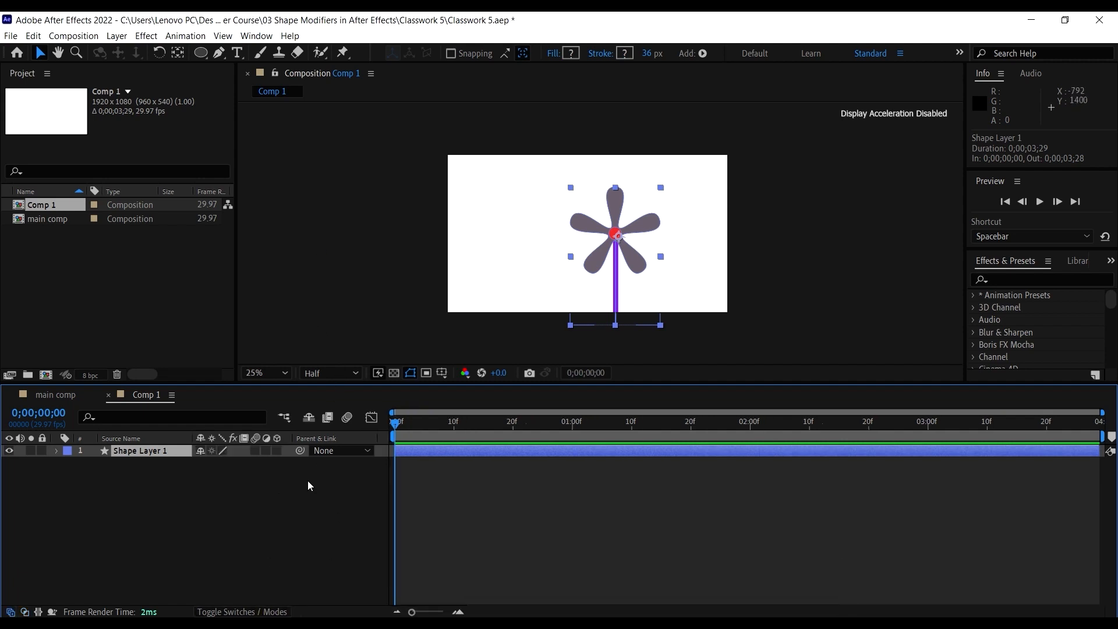
click(278, 451)
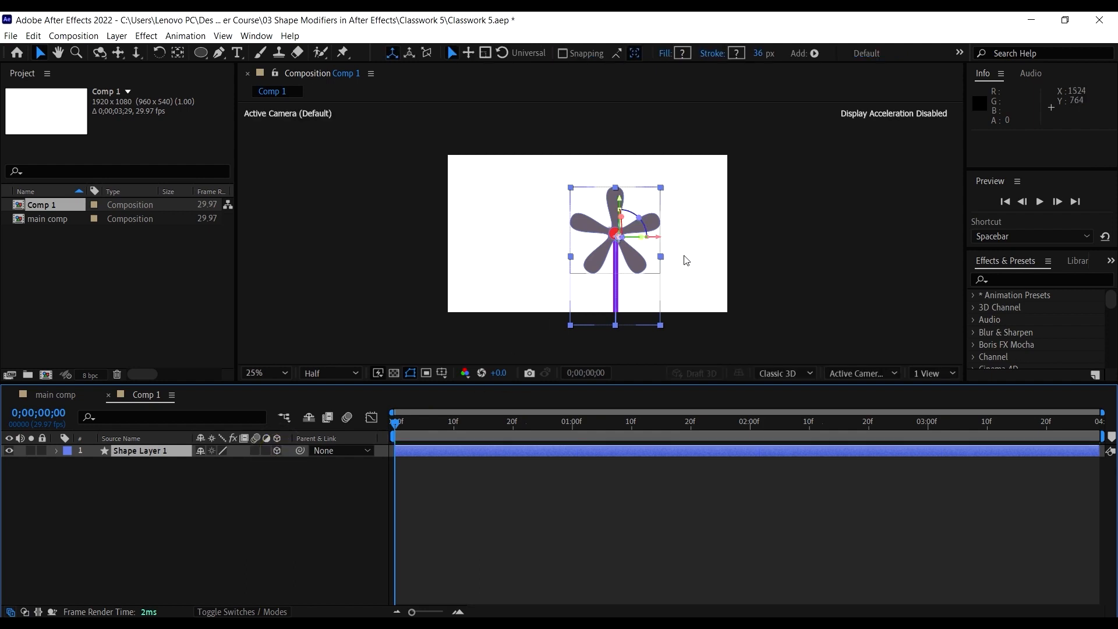
Rotate Shape Layer 1 around its Y axis to an orientation of about 26.6°
scroll(589, 247, up, 2)
scroll(589, 247, down, 2)
drag(539, 217, 514, 218)
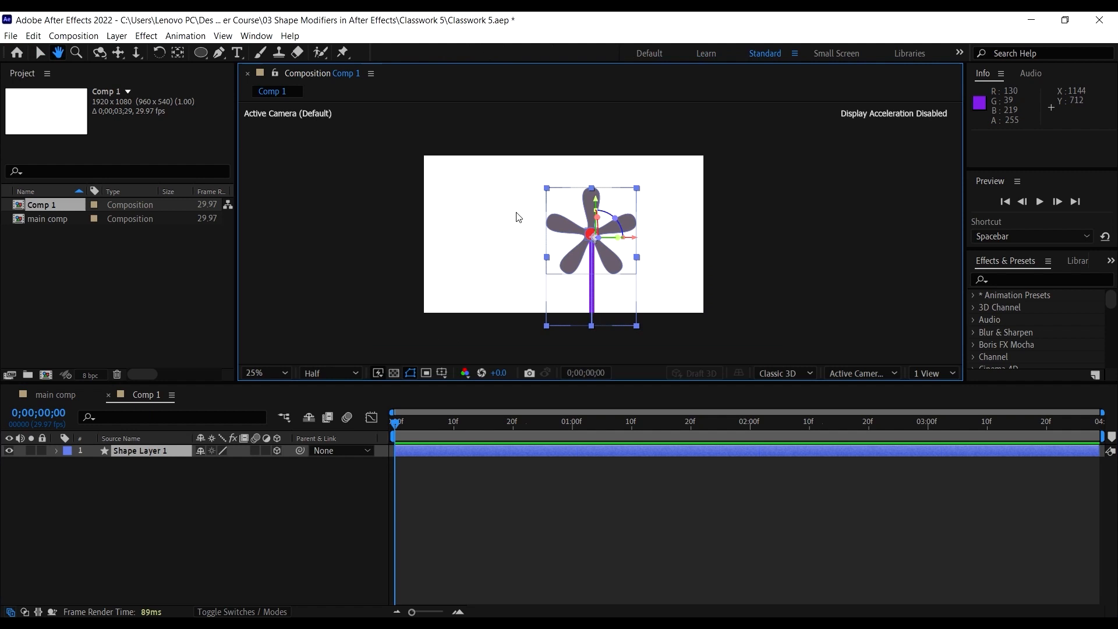
click(160, 53)
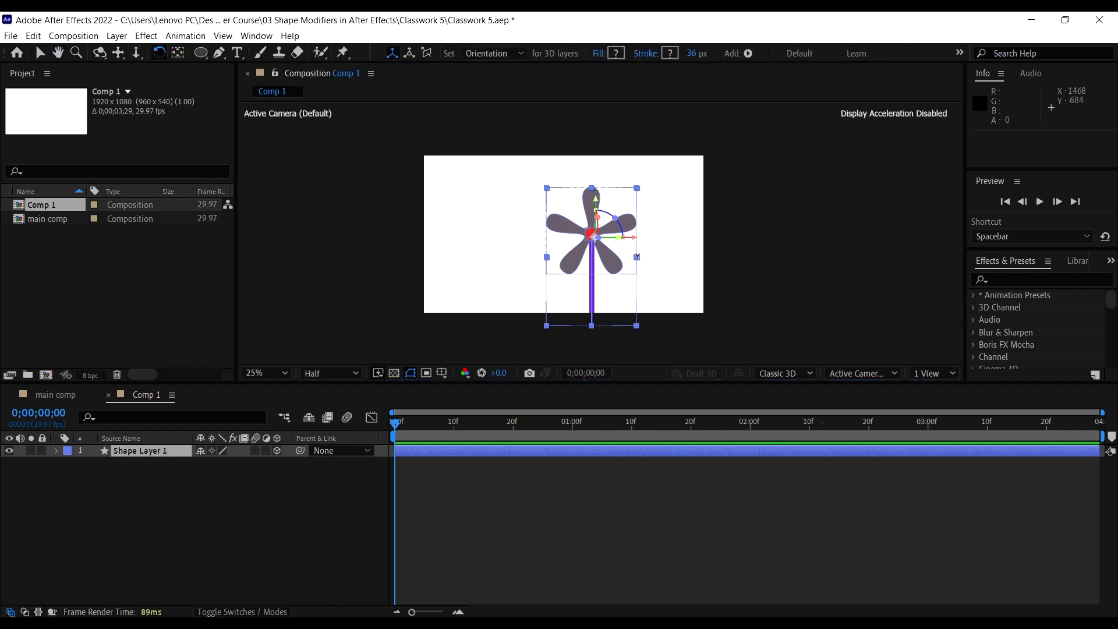
mouse_move(636, 257)
mouse_down()
mouse_move(652, 261)
mouse_move(641, 282)
mouse_move(637, 259)
mouse_up()
key(ctrl+z)
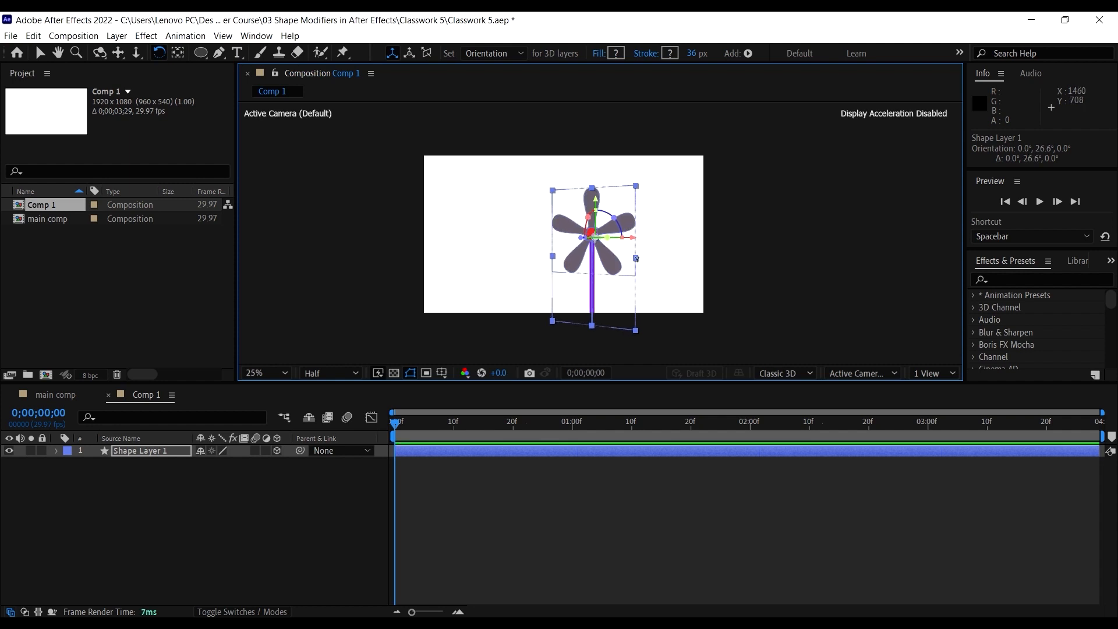
scroll(606, 220, up, 1)
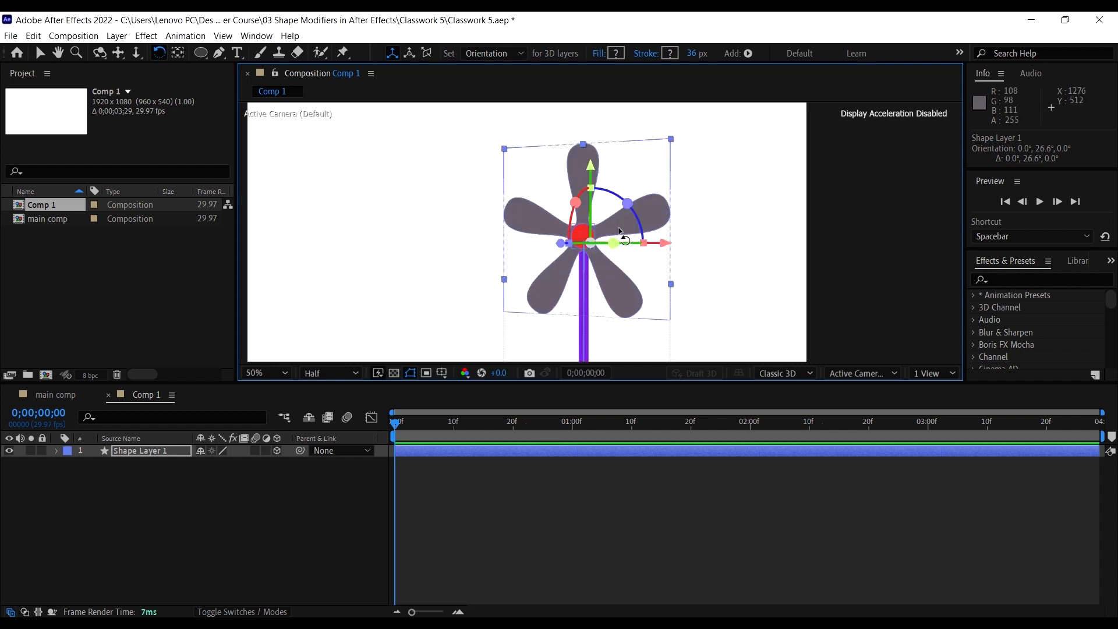
scroll(620, 231, down, 1)
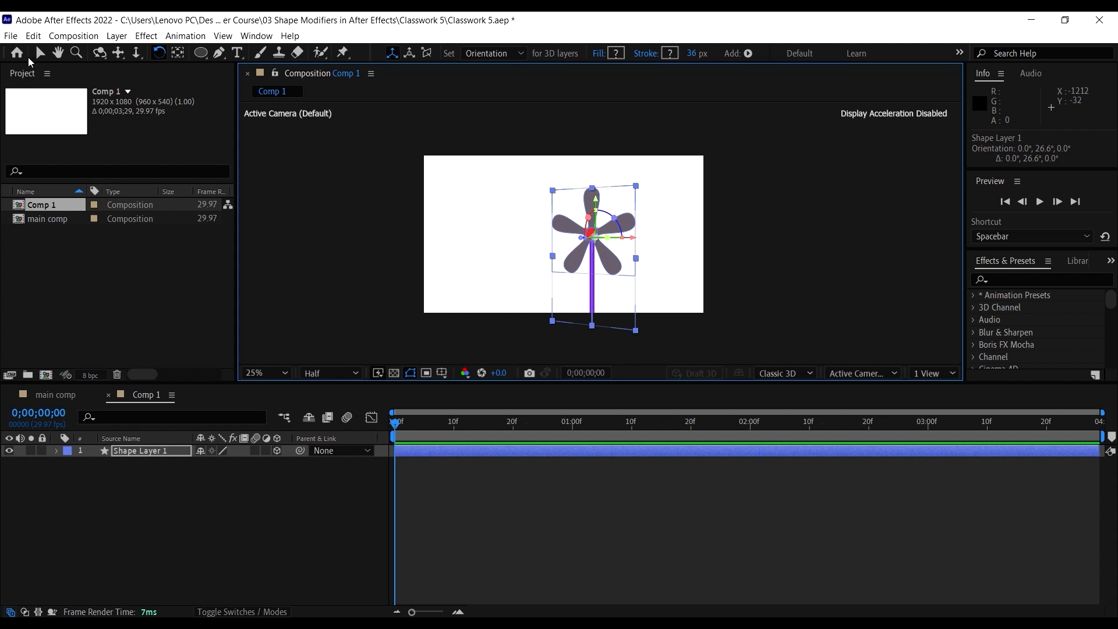
click(39, 53)
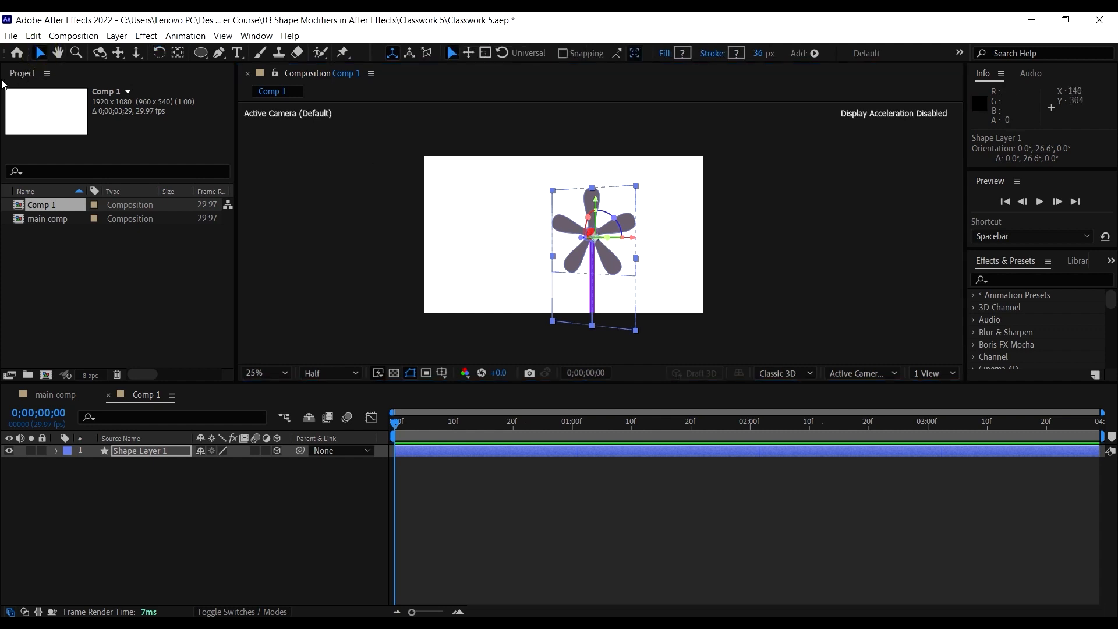
click(167, 506)
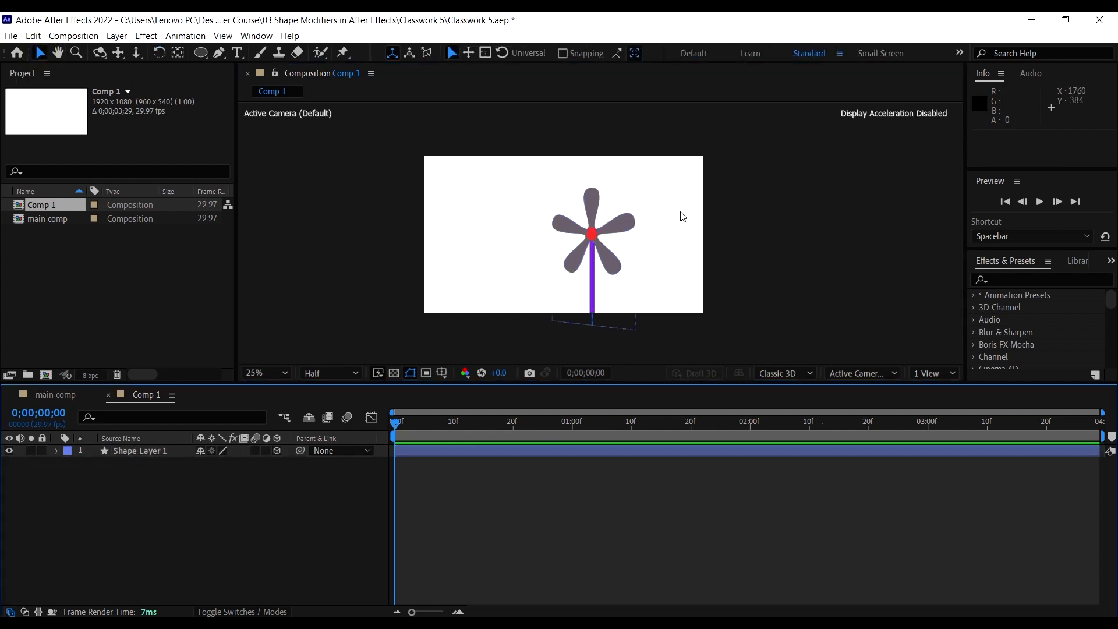
Reduce Shape Layer 1's turn around the Y axis to an orientation of about 16.8°
click(621, 222)
scroll(617, 221, up, 1)
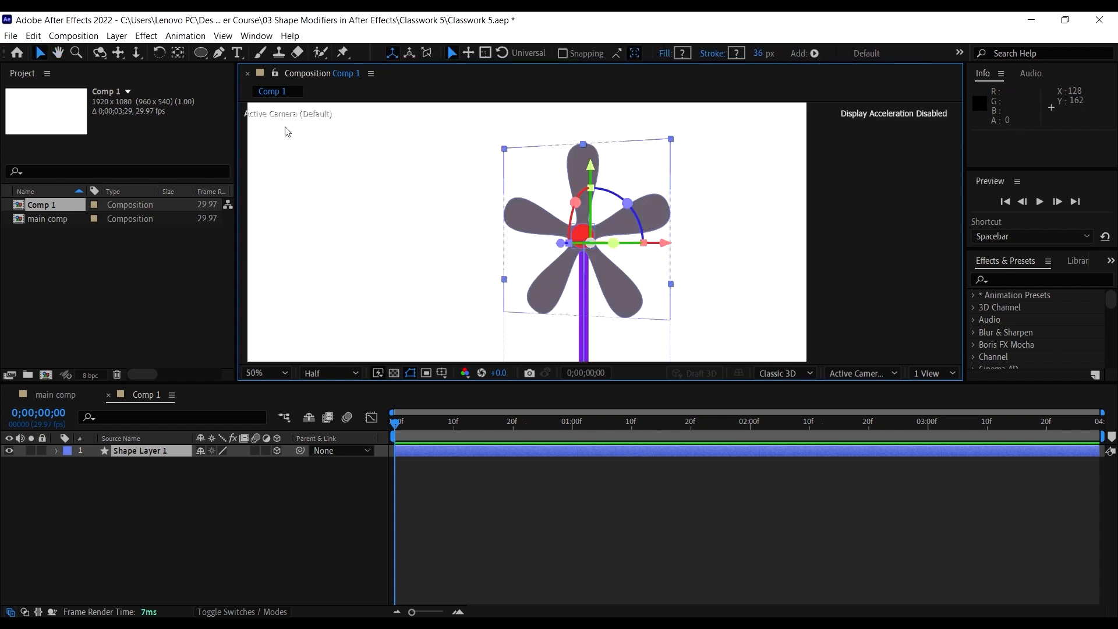
click(158, 54)
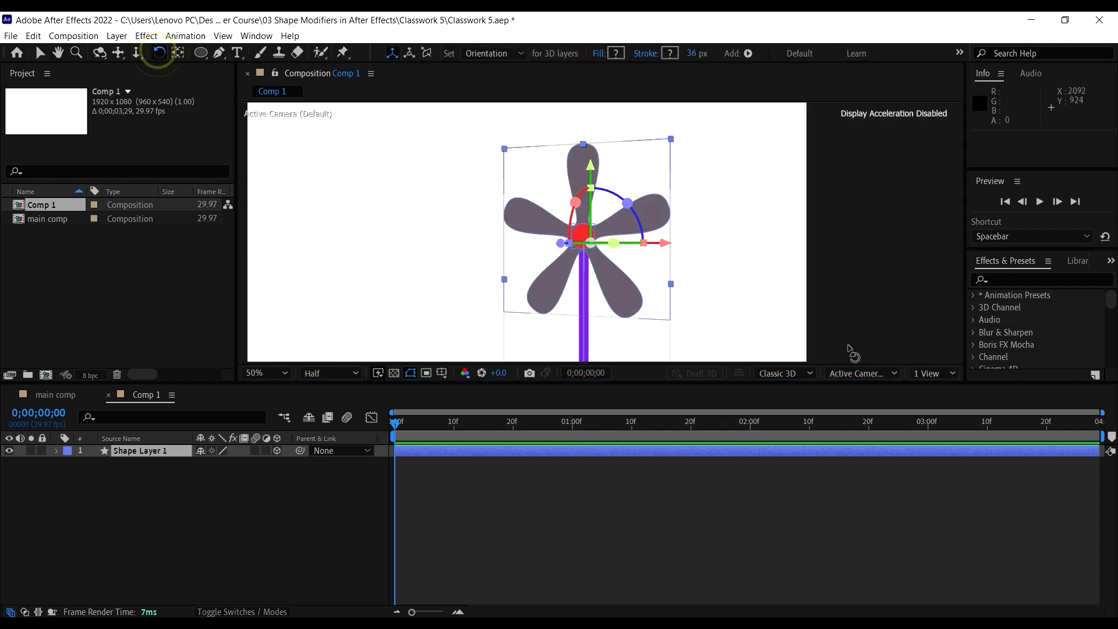
drag(670, 281, 695, 285)
key(comma)
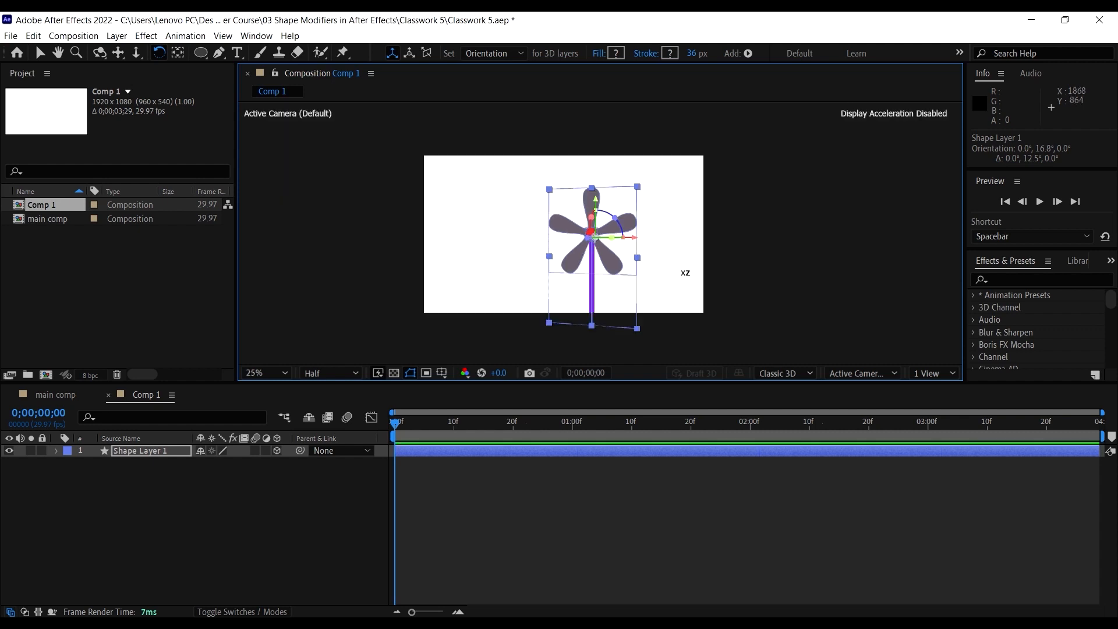
key(comma)
click(40, 53)
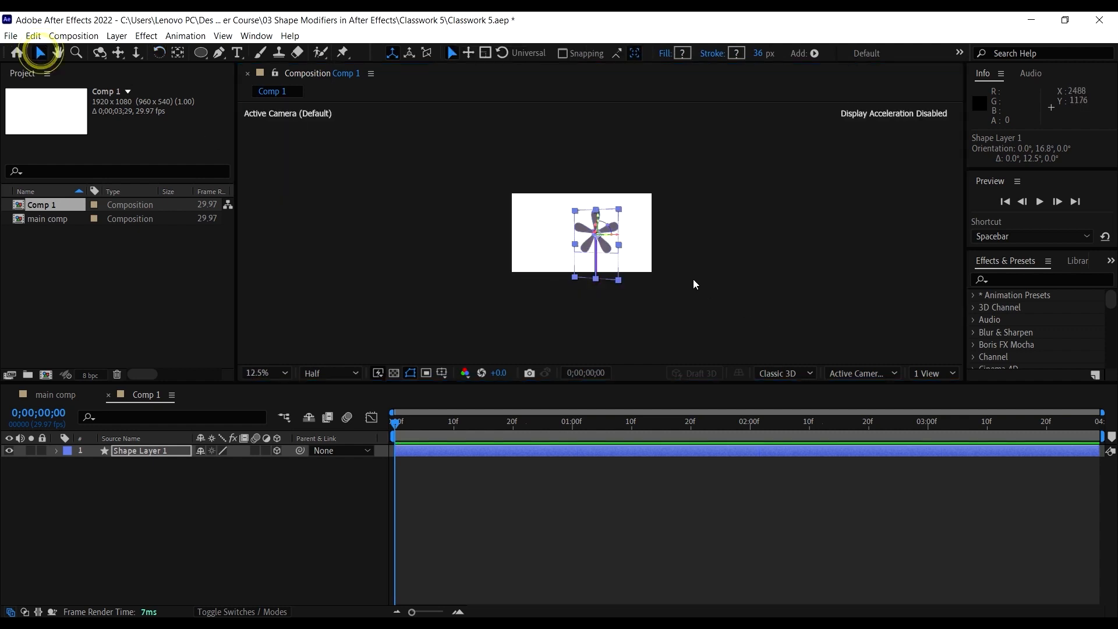
key(period)
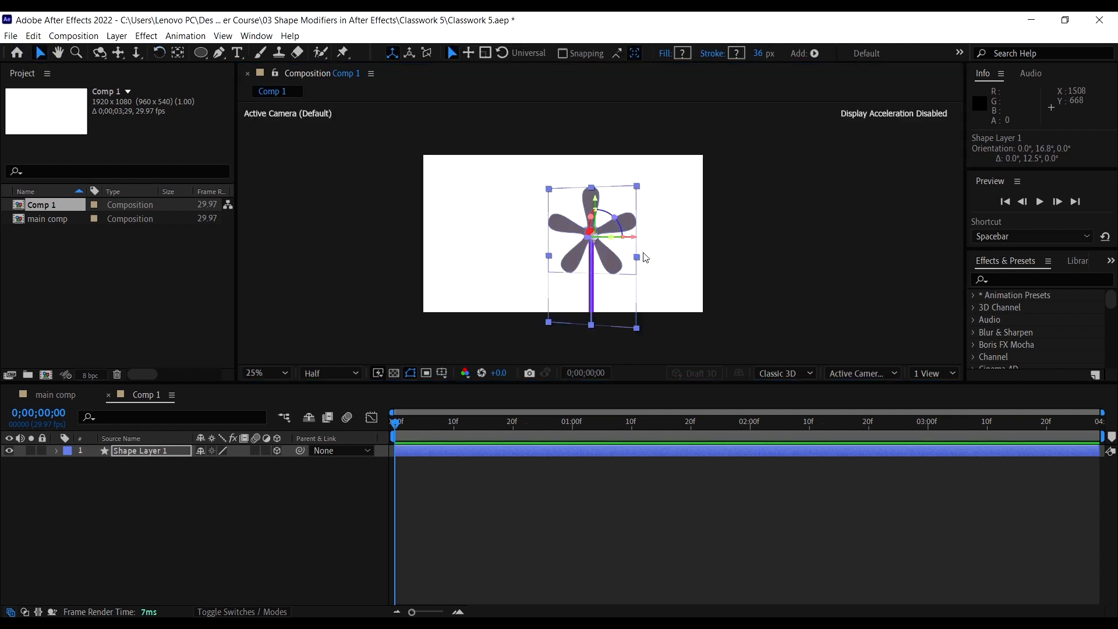
Move the whole pinwheel with its stick slightly down and to the right in the composition, and deselect it
click(635, 183)
click(672, 233)
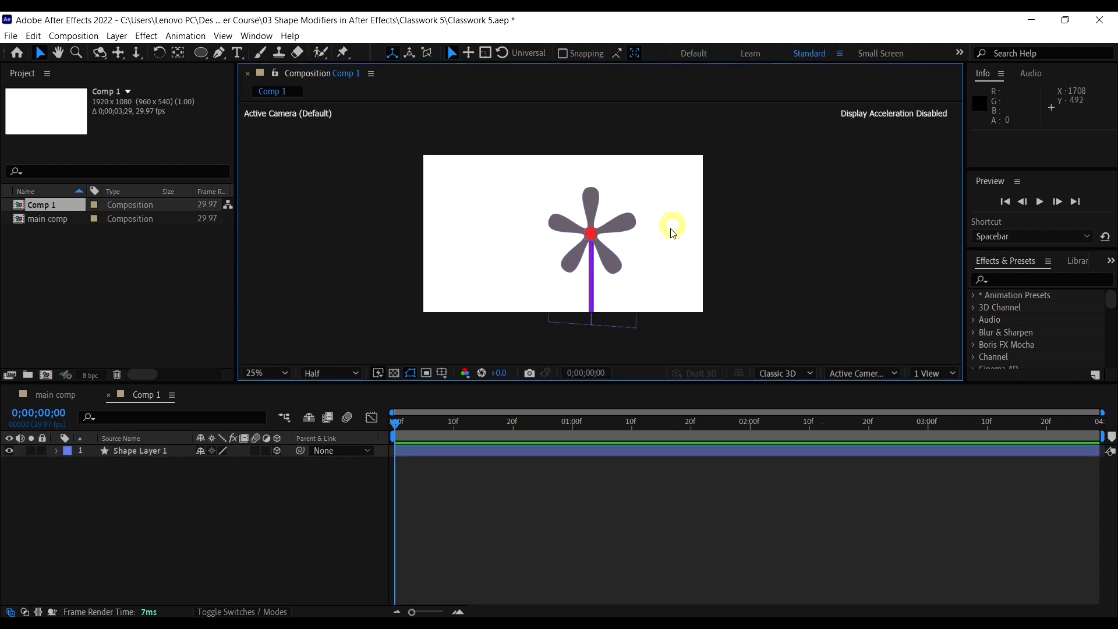
scroll(673, 233, down, 1)
scroll(658, 234, up, 1)
drag(649, 236, 666, 215)
click(614, 198)
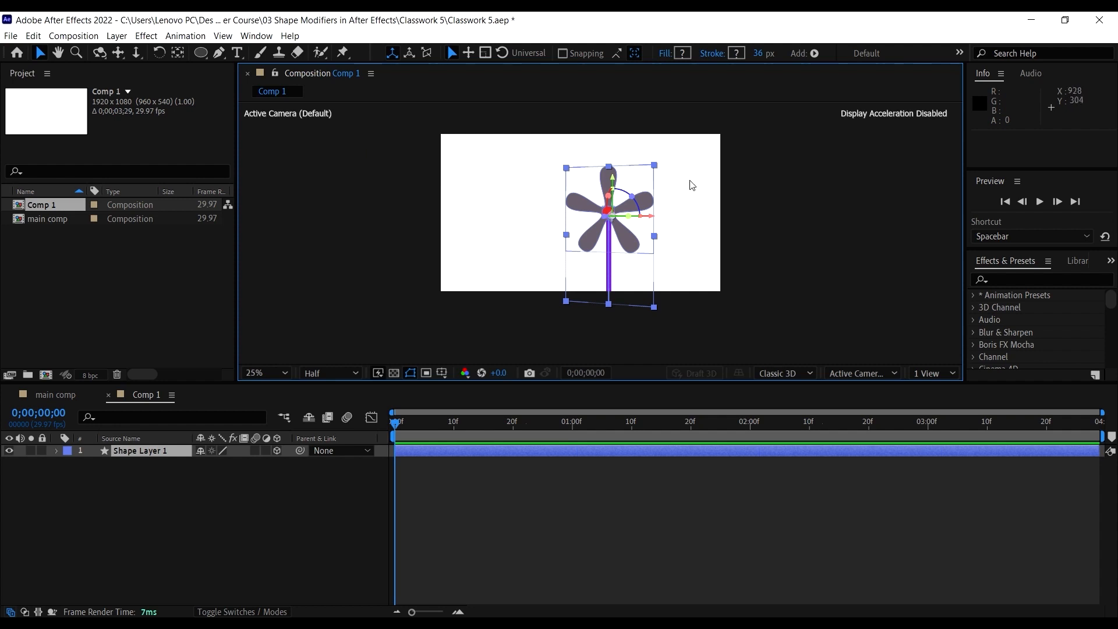
drag(583, 201, 586, 211)
click(848, 237)
click(781, 245)
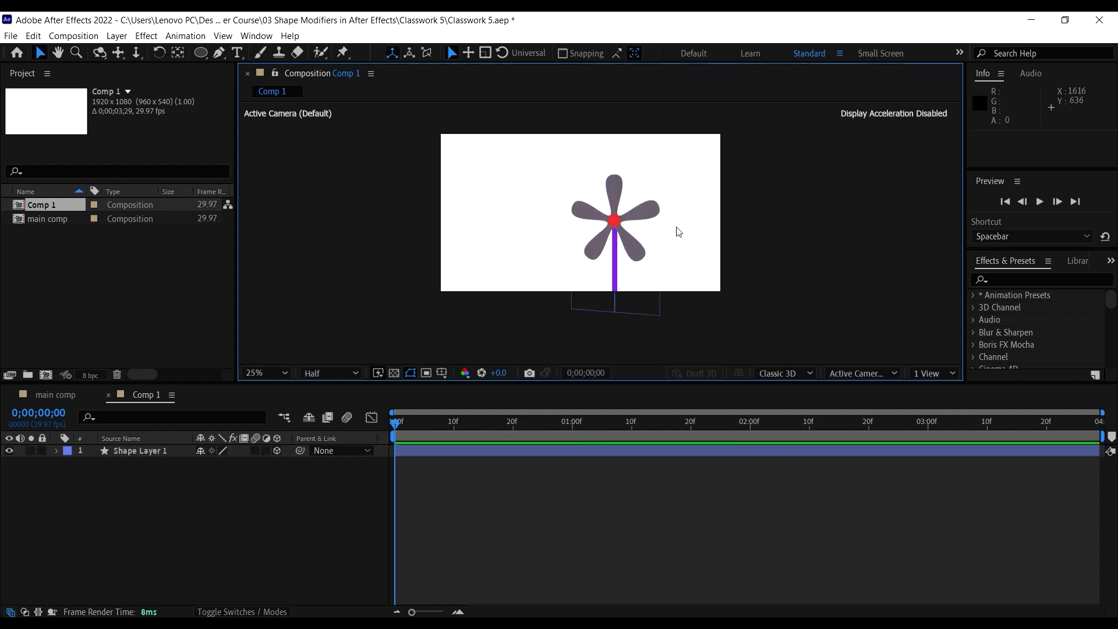
Add a new, empty shape layer to Comp 1
key(comma)
right_click(144, 546)
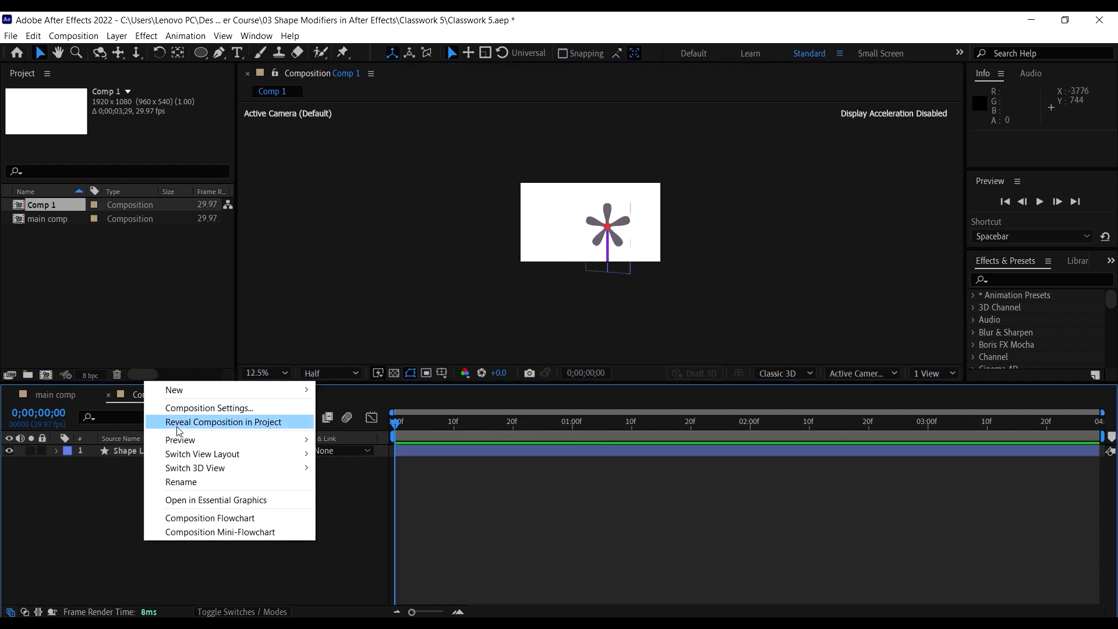
mouse_move(194, 389)
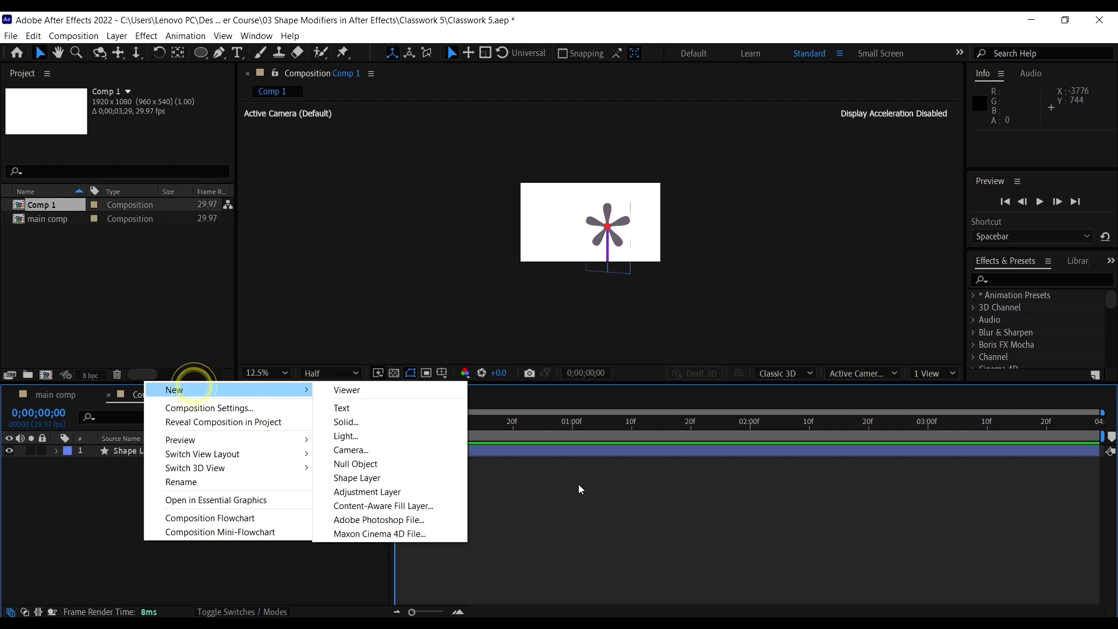
click(445, 487)
Draw a straight diagonal line with the Pen tool from the pinwheel's right petal to just beyond the composition's top-right corner
key(q)
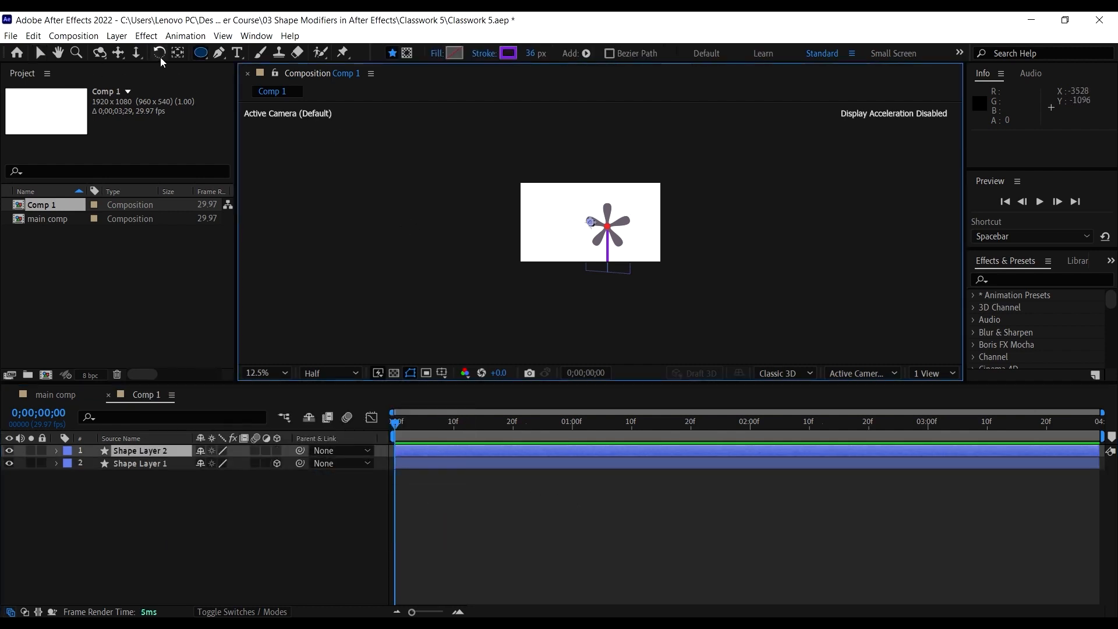
click(219, 53)
key(period)
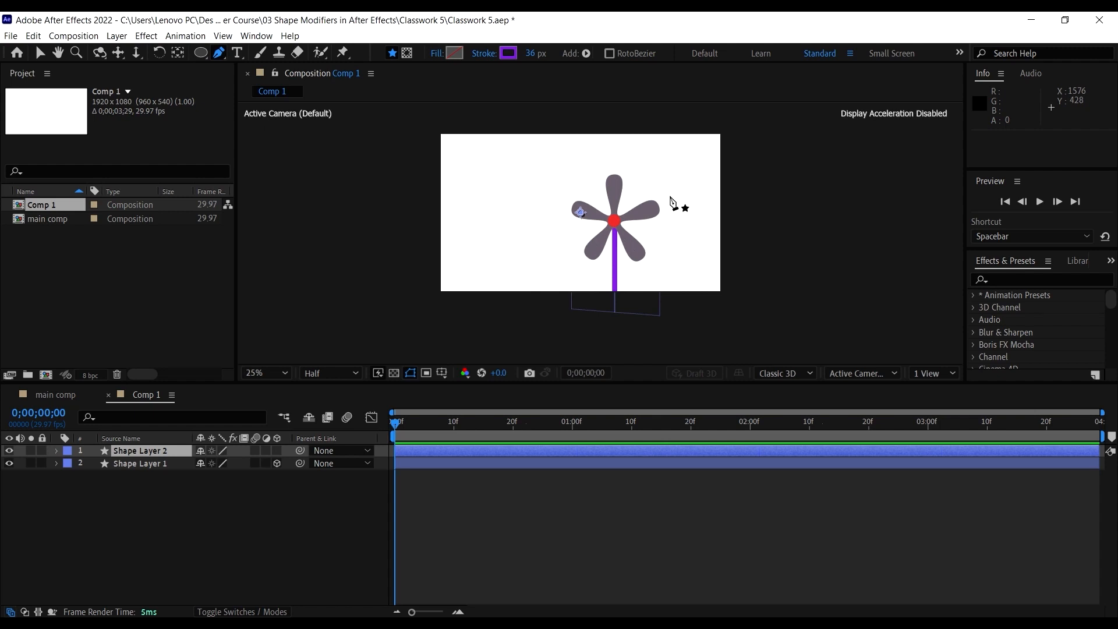
drag(671, 198, 591, 220)
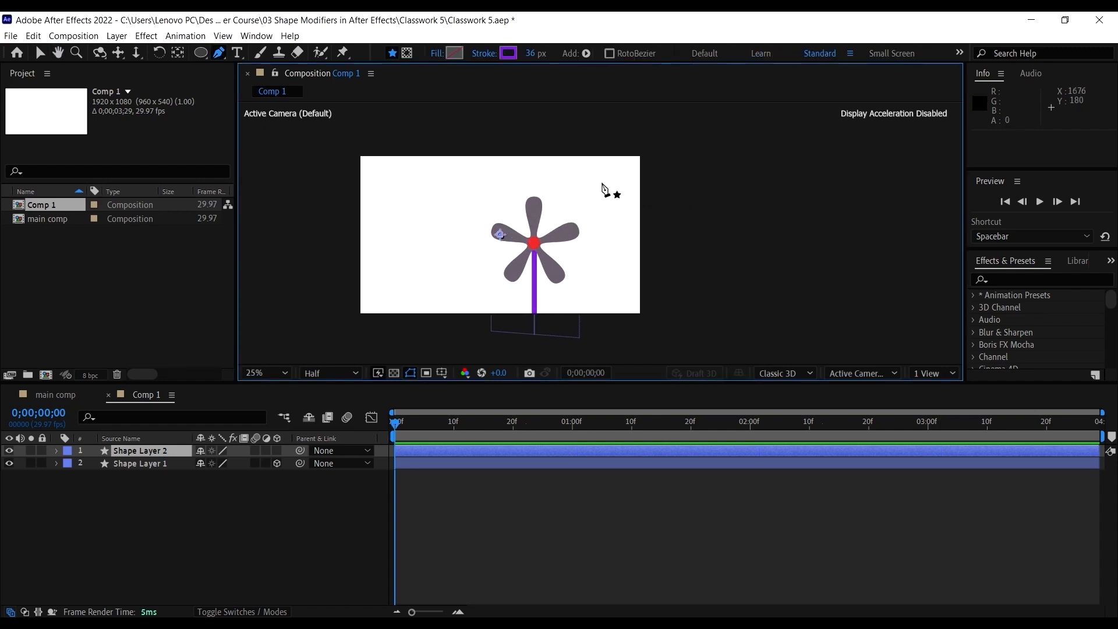
click(563, 226)
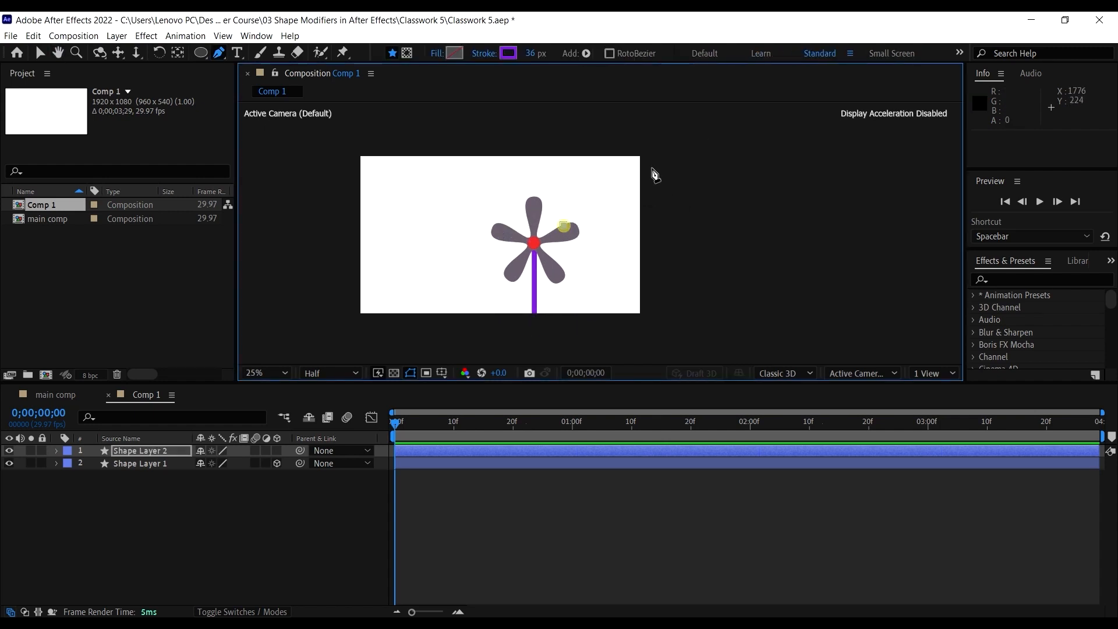
click(661, 140)
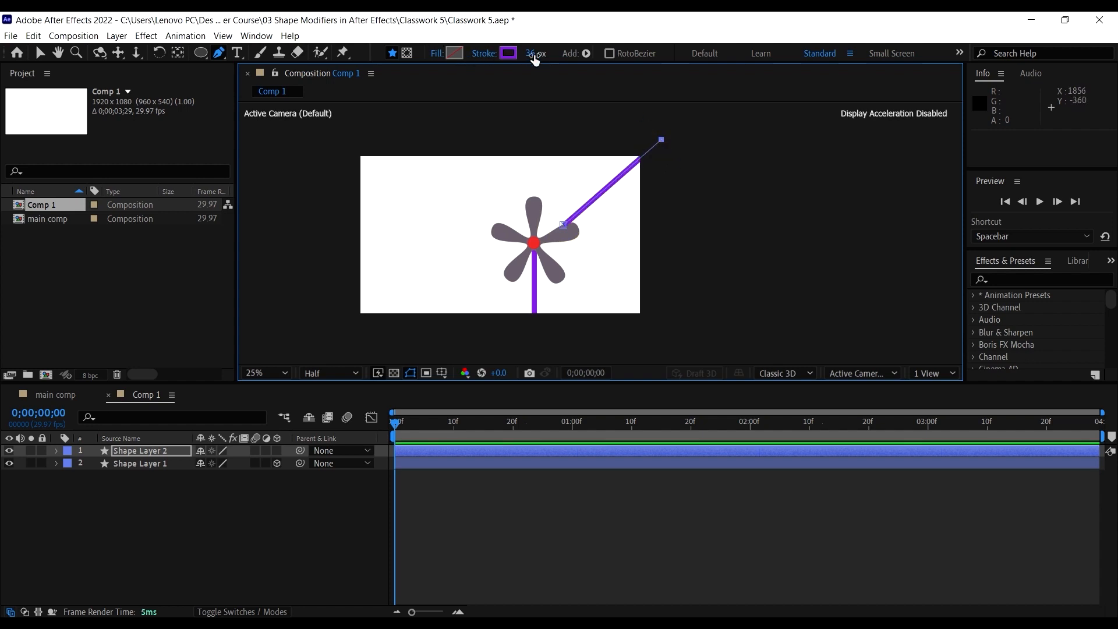
Set the diagonal line's stroke colour to near-black, 0C0C0C
click(508, 55)
drag(741, 348, 733, 422)
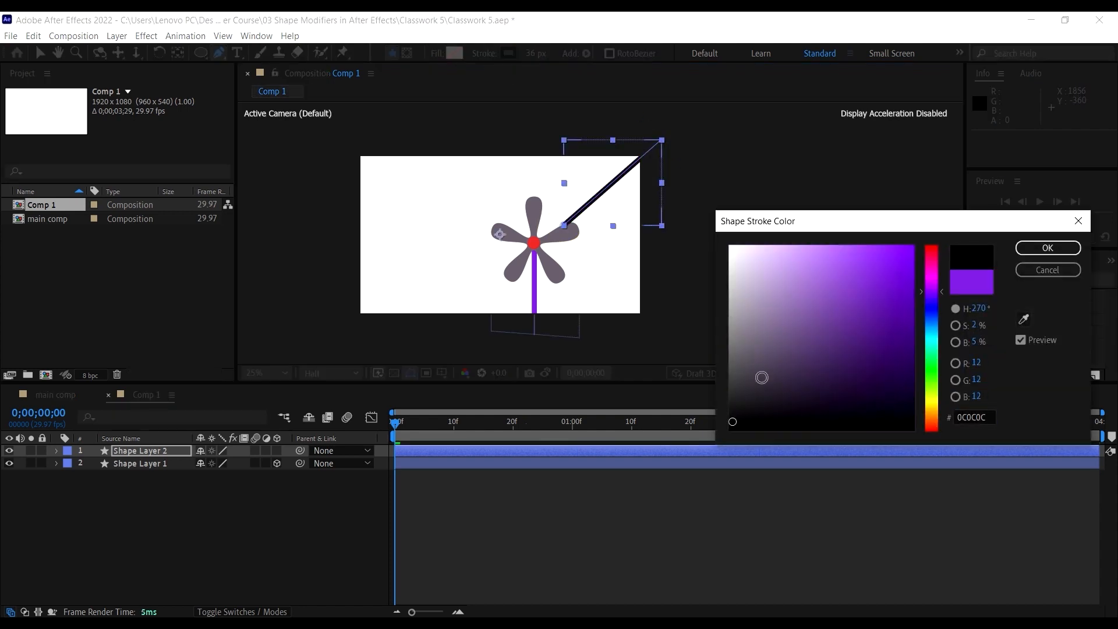
click(1043, 248)
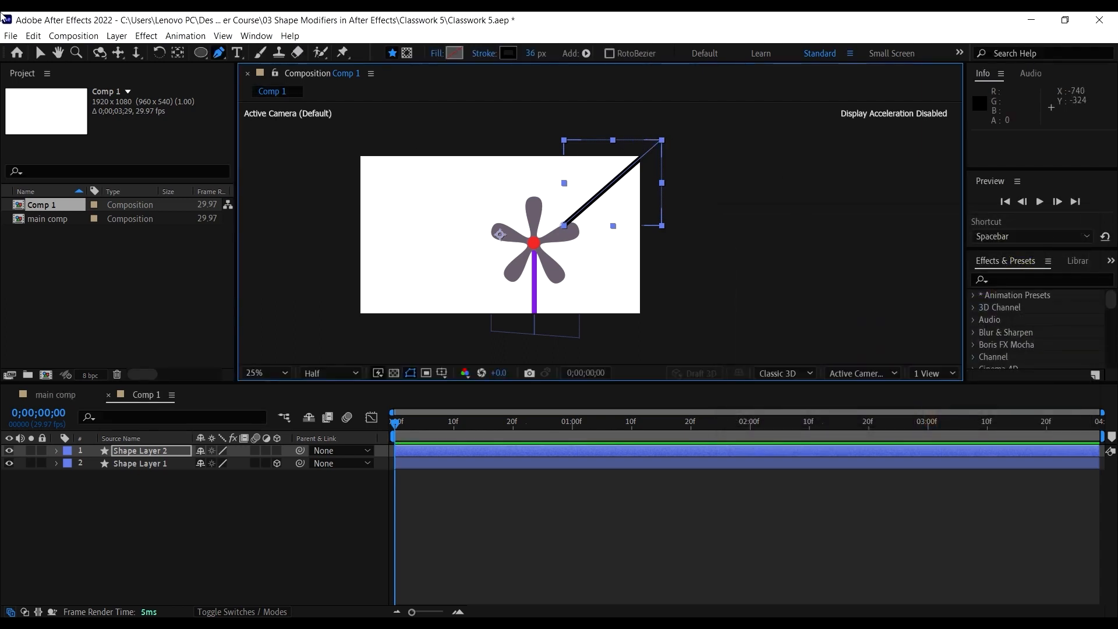
Shift the diagonal line slightly down and move its outer end up and left to make it steeper
click(39, 53)
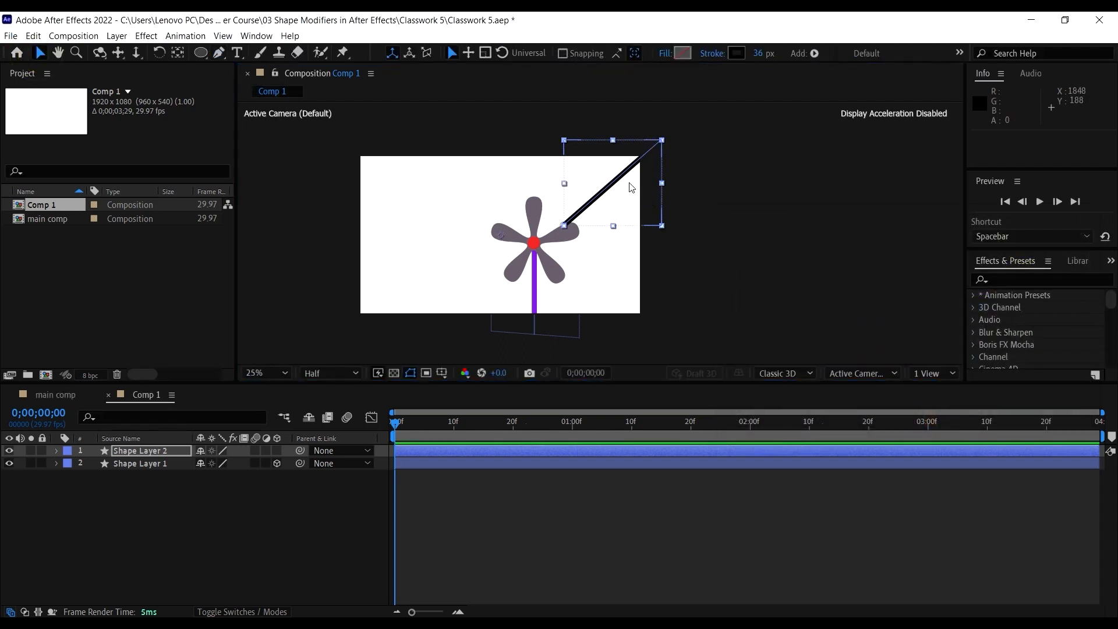
drag(621, 175, 621, 184)
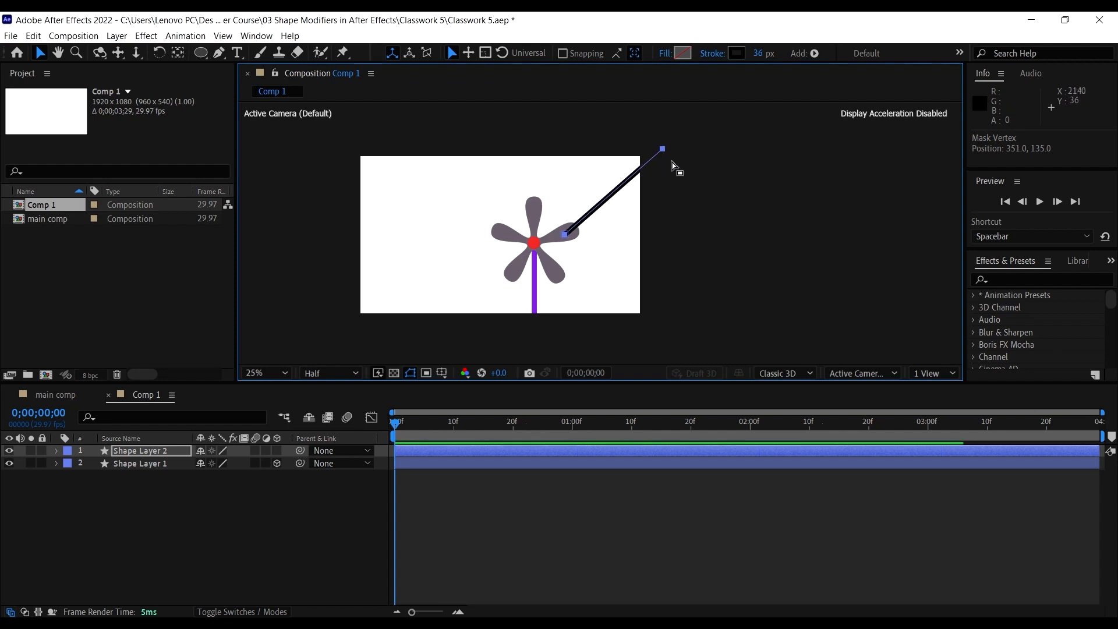
mouse_move(663, 151)
mouse_down()
mouse_move(682, 171)
mouse_move(652, 141)
mouse_up()
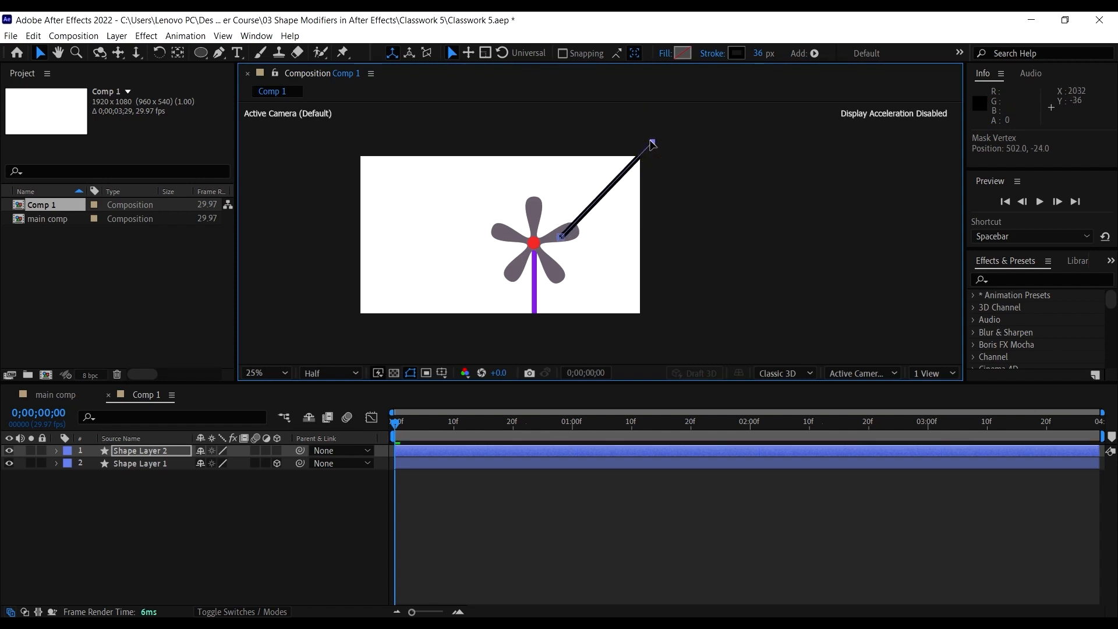
Reduce the line's stroke width to 16 px and place Shape Layer 2 beneath Shape Layer 1
mouse_move(757, 54)
mouse_down()
mouse_move(731, 56)
mouse_move(749, 63)
mouse_up()
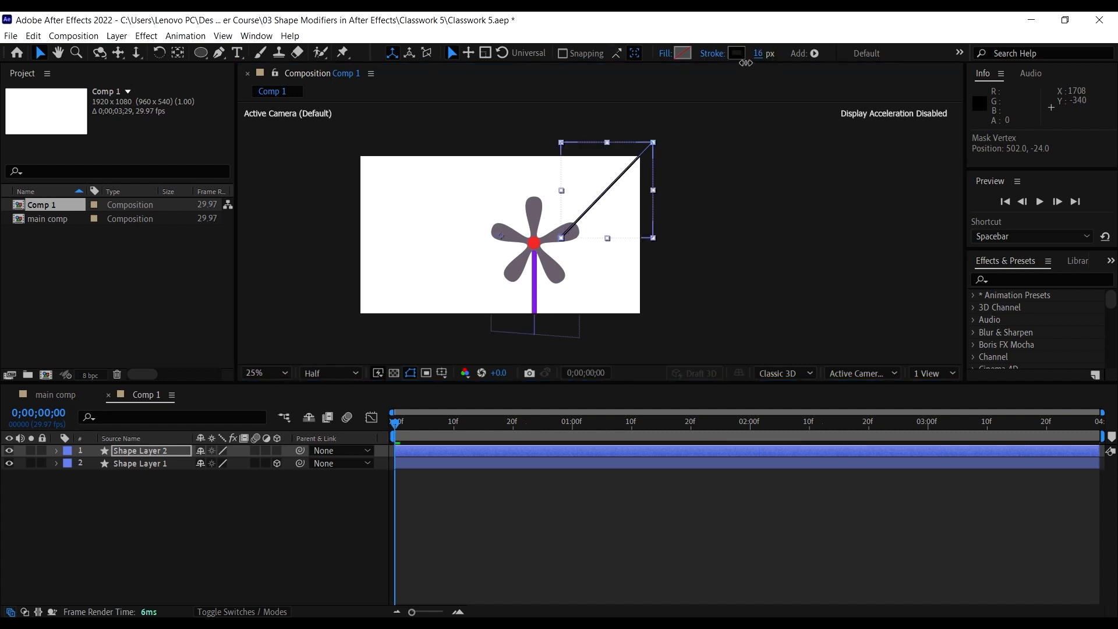
click(727, 100)
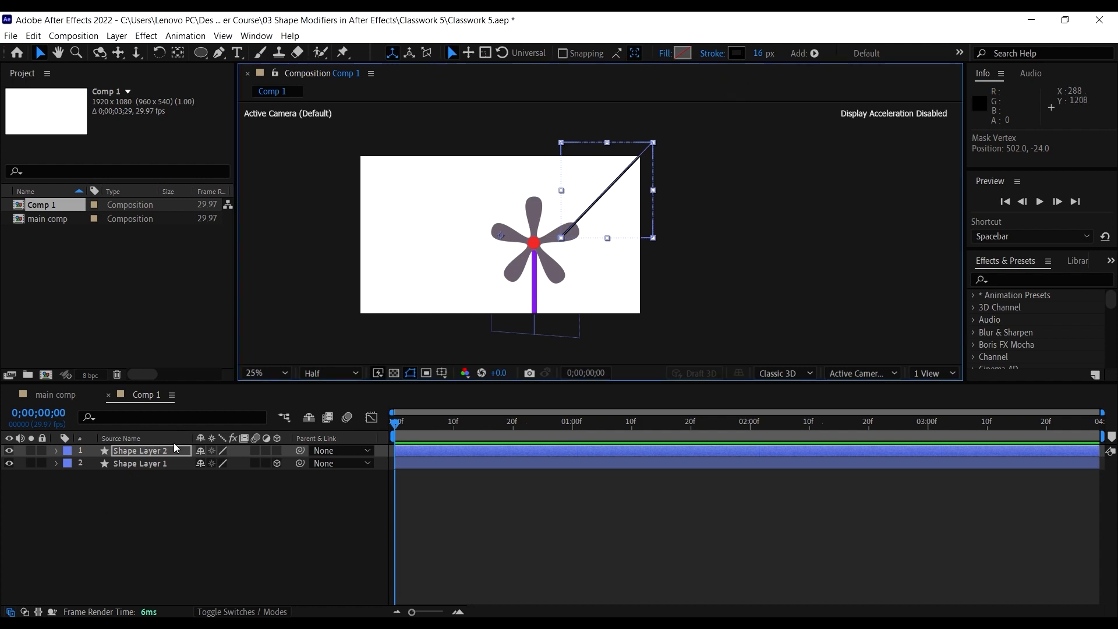
drag(166, 449, 173, 506)
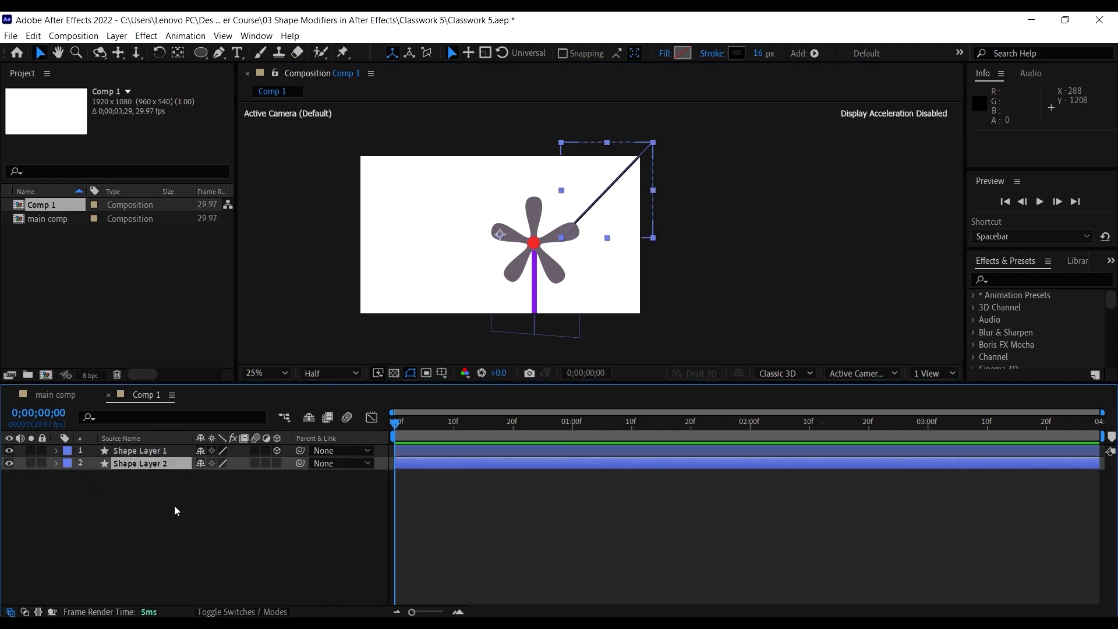
click(175, 510)
scroll(611, 167, down, 2)
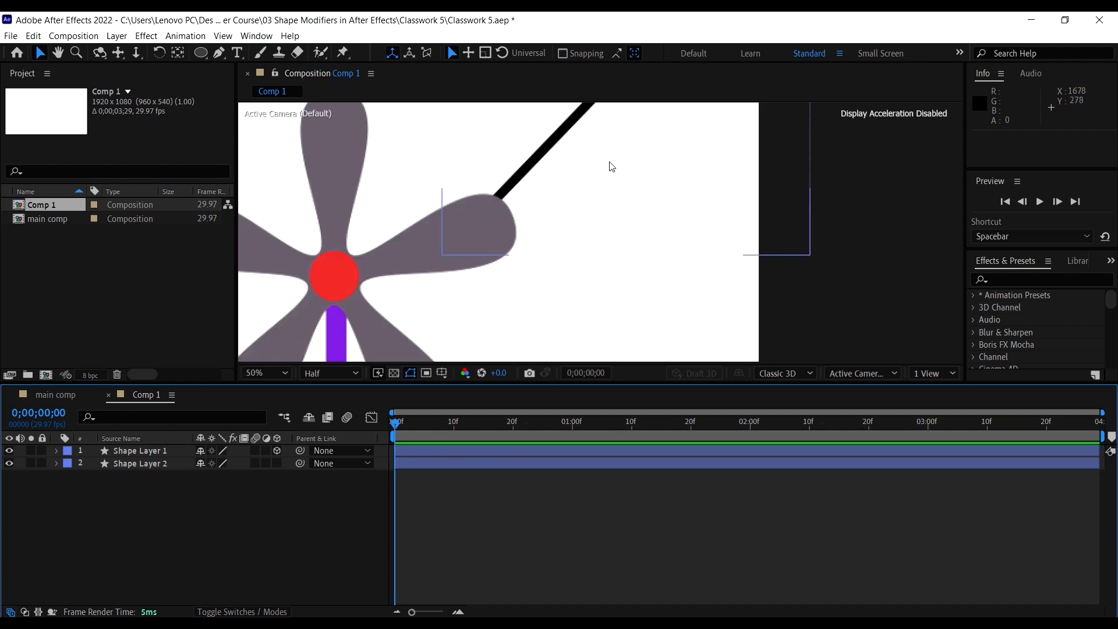
Move Shape Layer 2's anchor point to the line's outer end beyond the composition's top-right corner, and deselect the layer
click(602, 196)
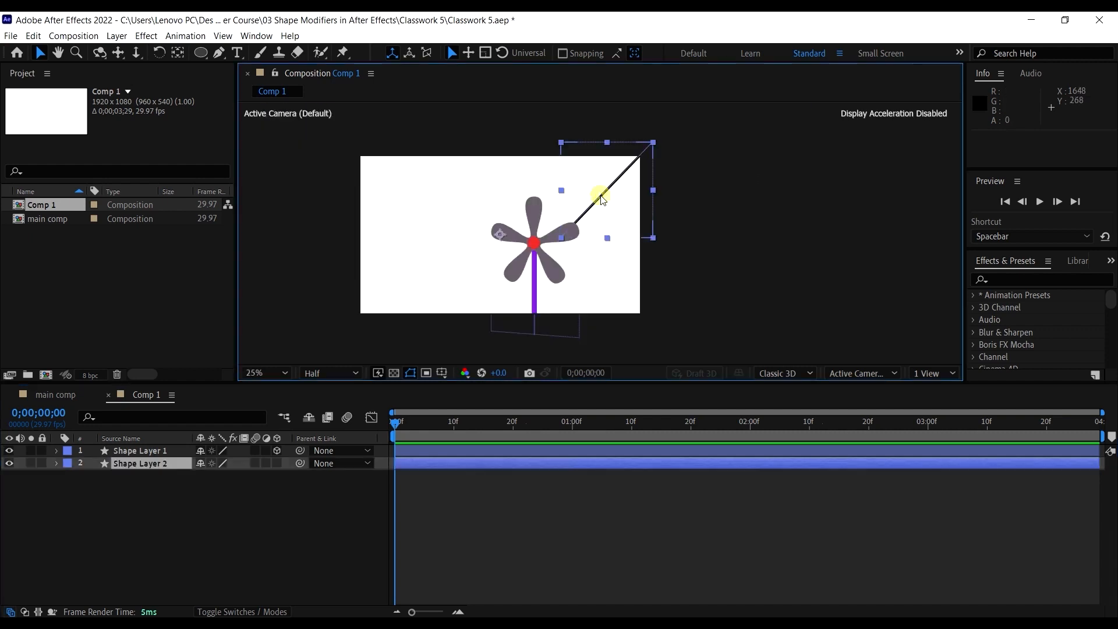
click(177, 52)
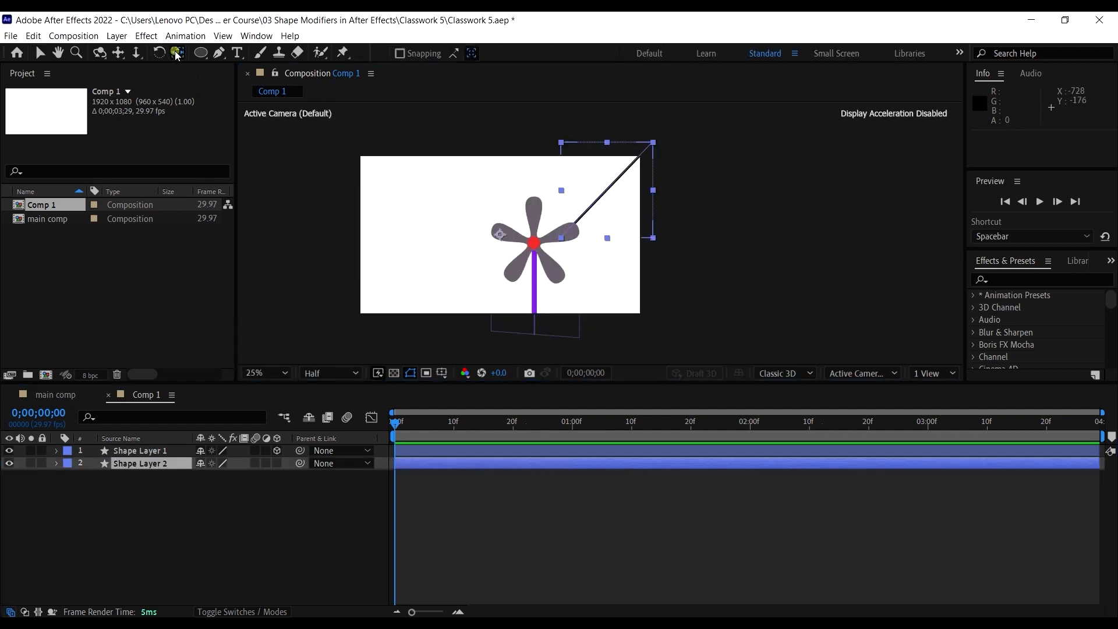
drag(503, 237, 654, 147)
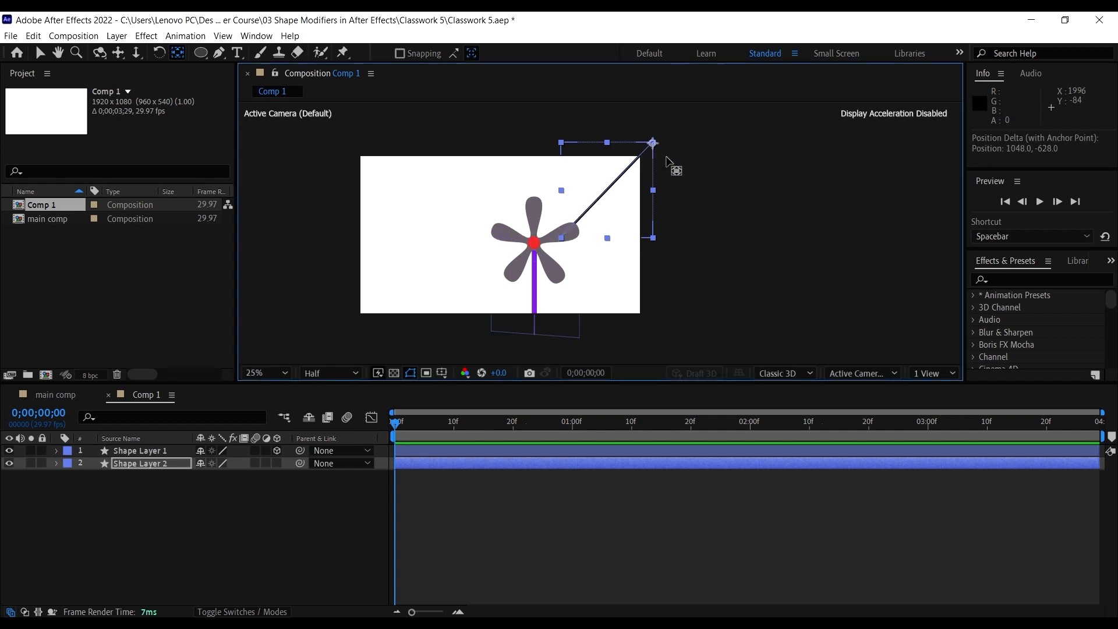
click(720, 196)
click(39, 53)
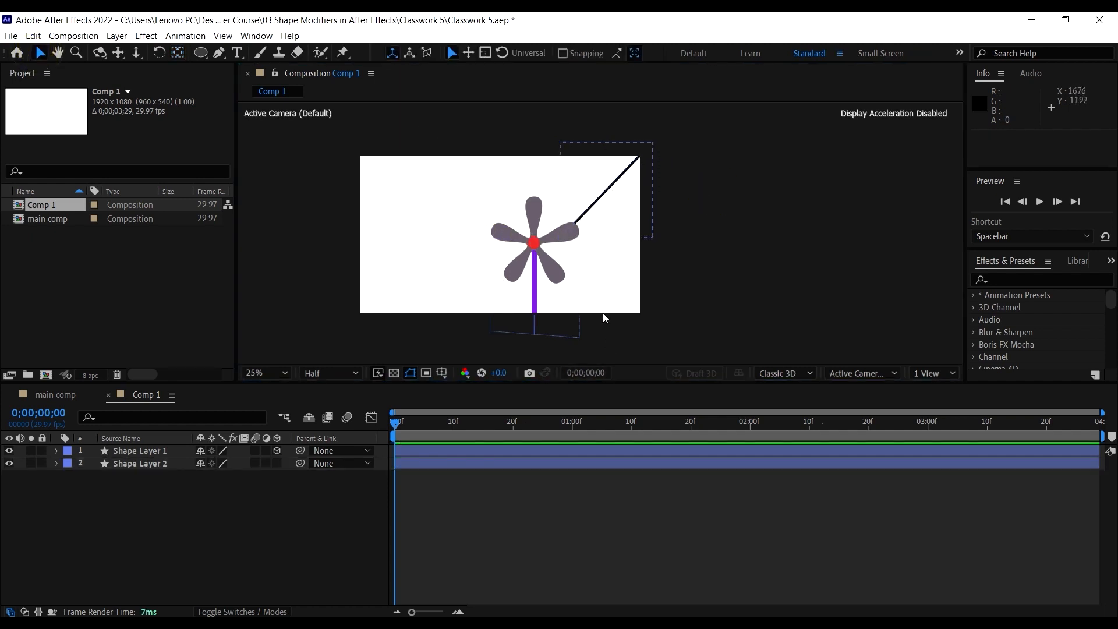
Thin the diagonal line's stroke to 8 px and deselect it
click(623, 178)
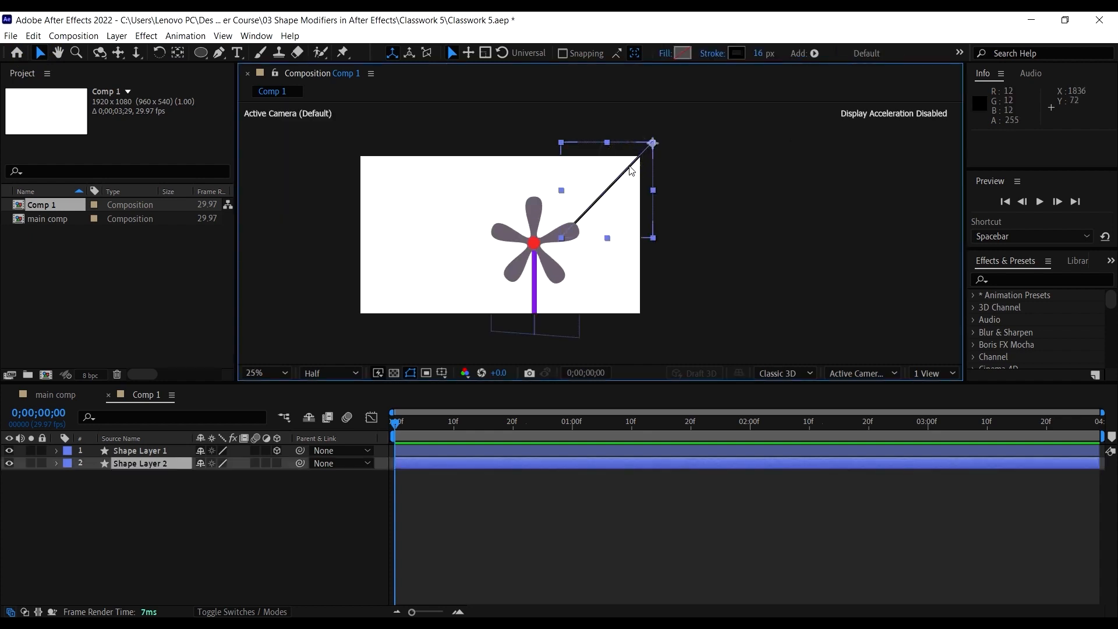
click(759, 53)
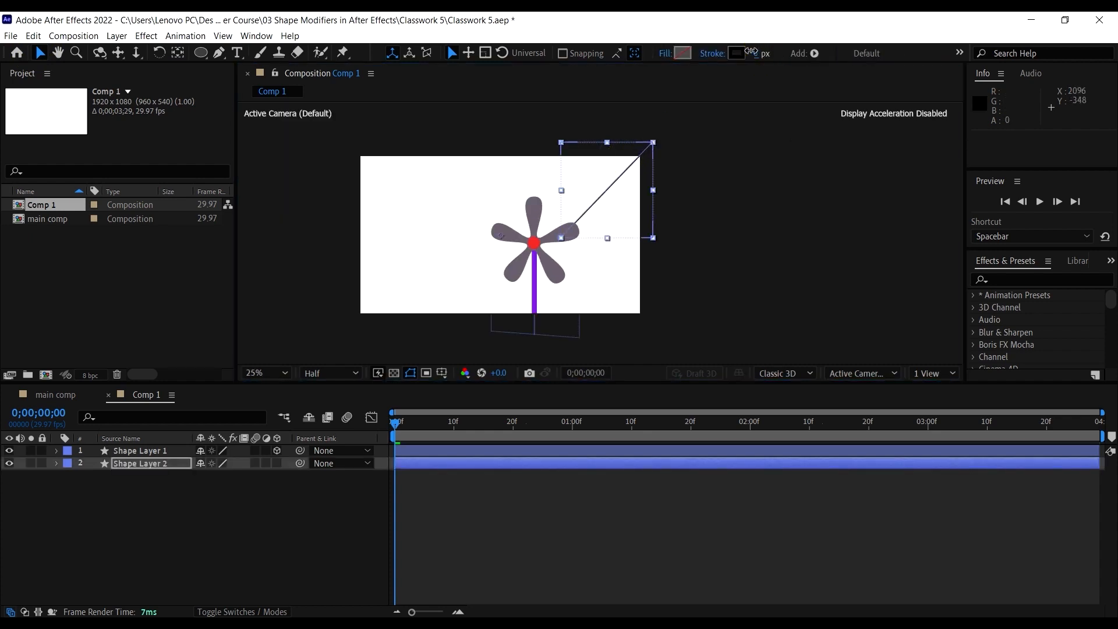
scroll(589, 190, up, 1)
scroll(605, 197, down, 1)
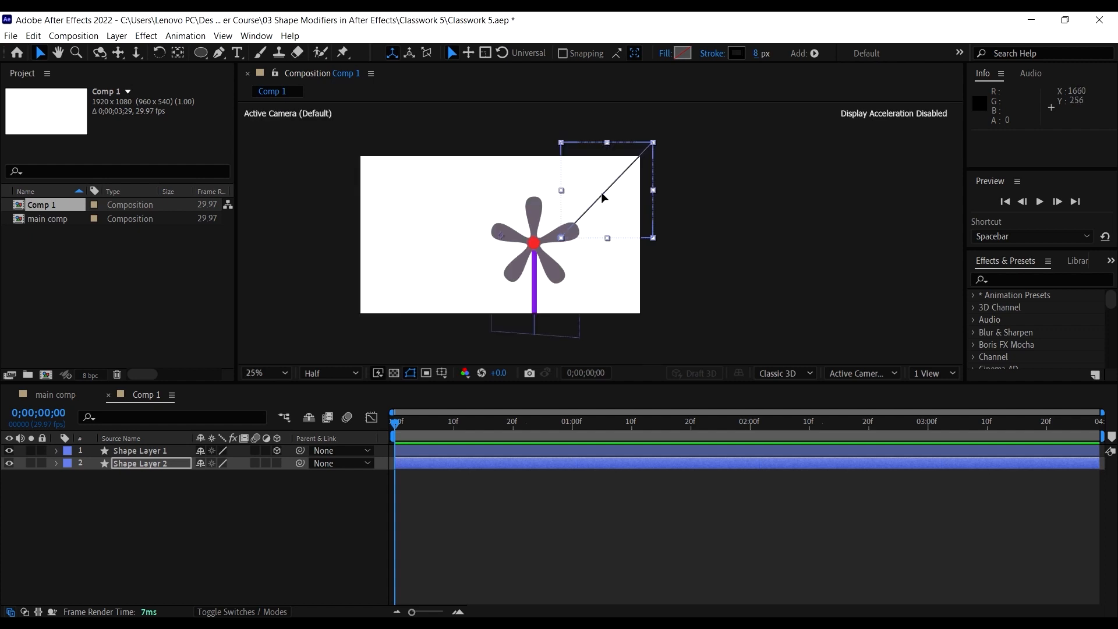
drag(668, 214, 663, 219)
click(667, 219)
scroll(581, 257, down, 1)
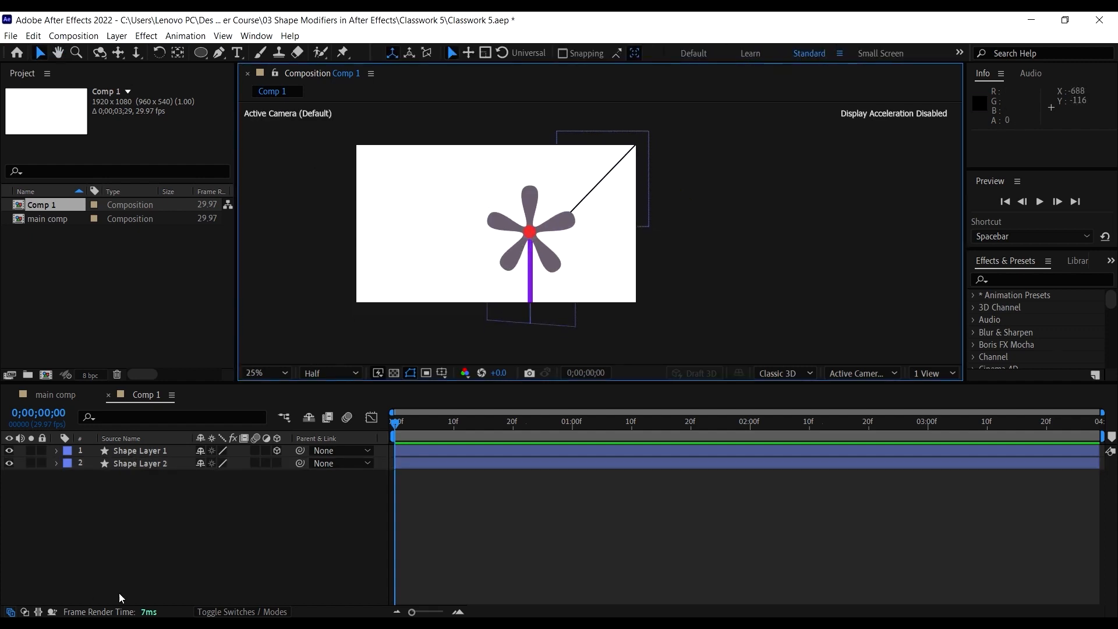
Add a new shape layer and draw a tall ellipse about 156 by 460 px across the composition's left edge
right_click(127, 565)
mouse_move(242, 414)
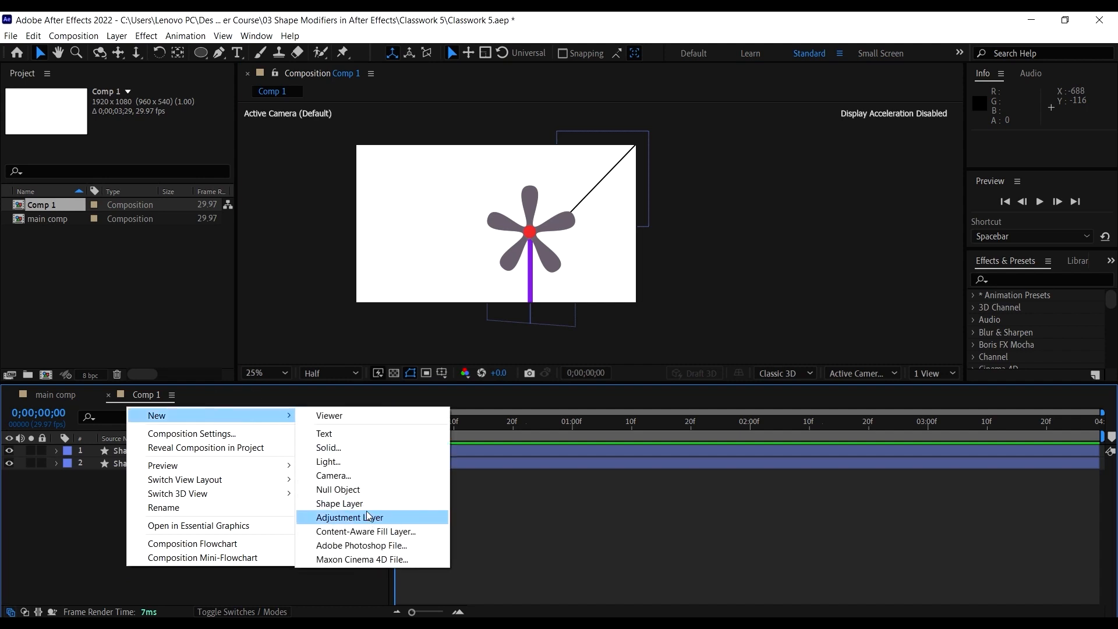
click(350, 514)
key(q)
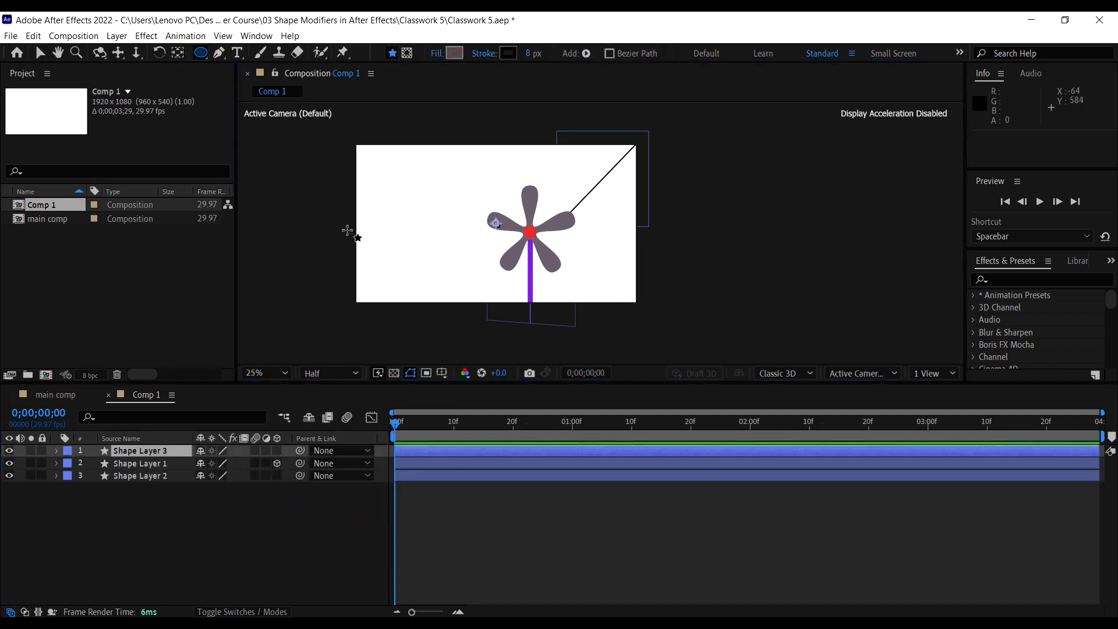
drag(339, 226, 362, 294)
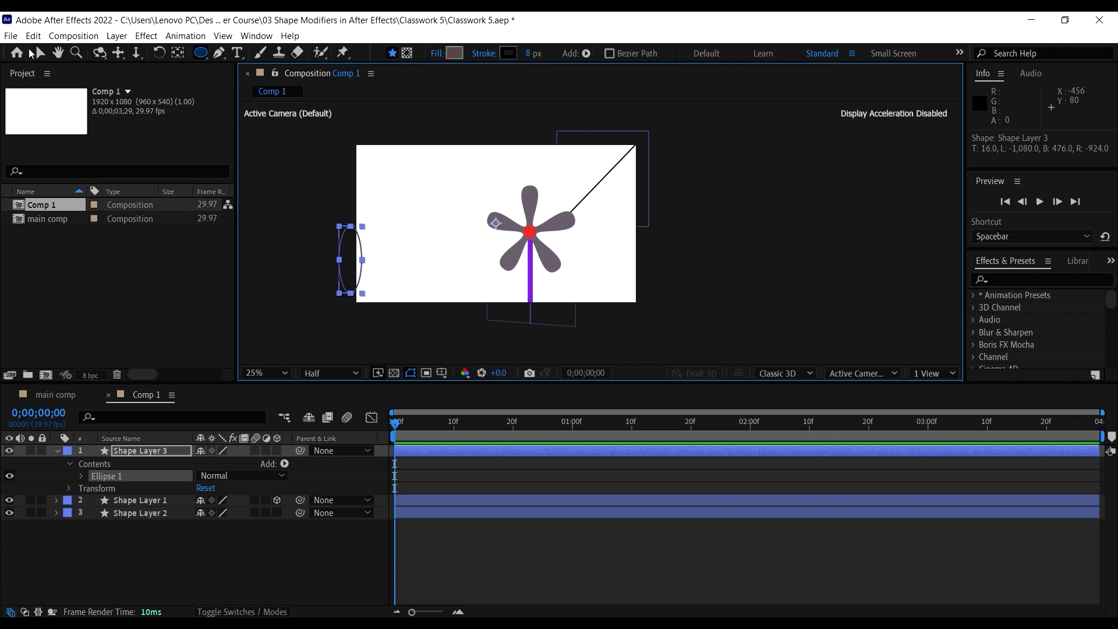
Move the ellipse slightly up and to the right, scale it down a little around its centre and deselect it
click(36, 53)
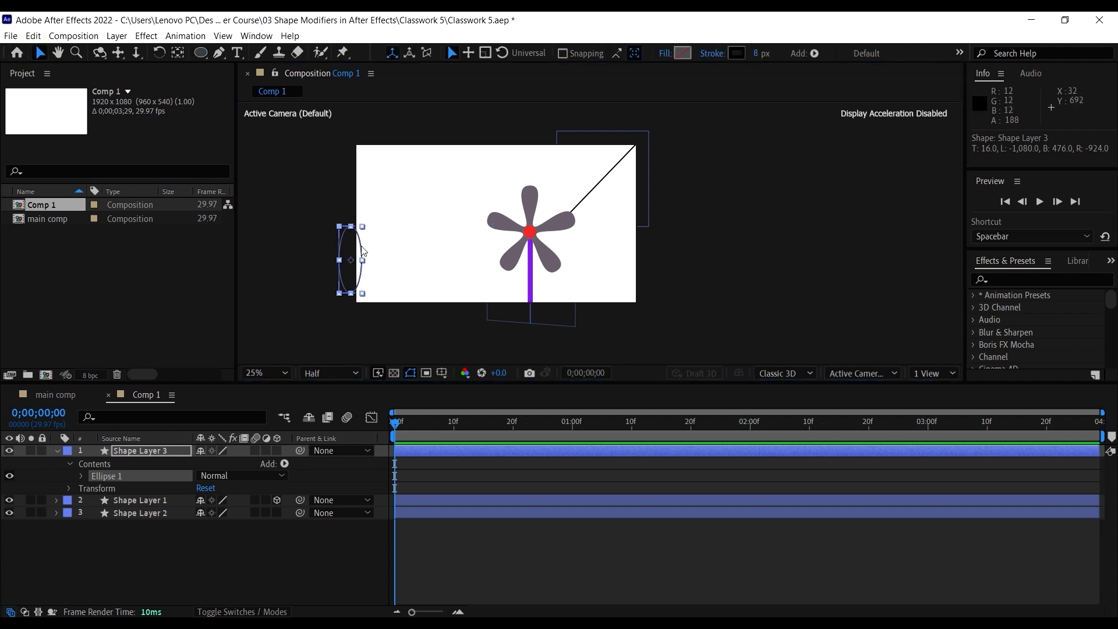
drag(362, 252, 351, 202)
scroll(352, 203, up, 1)
scroll(352, 203, down, 1)
drag(364, 242, 588, 216)
scroll(412, 235, up, 1)
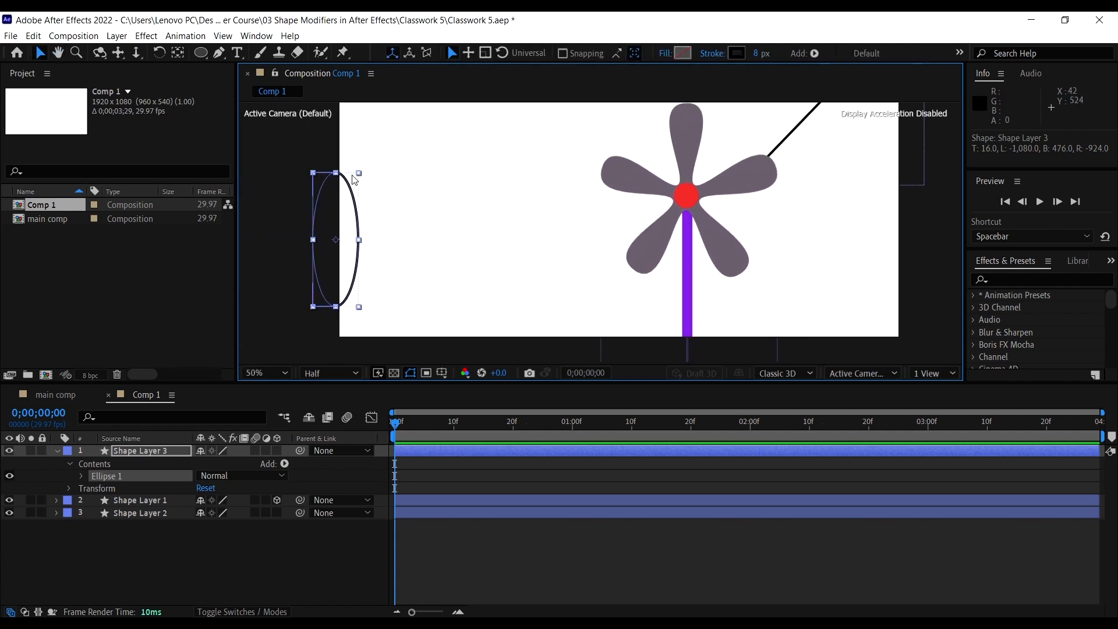
drag(358, 173, 357, 187)
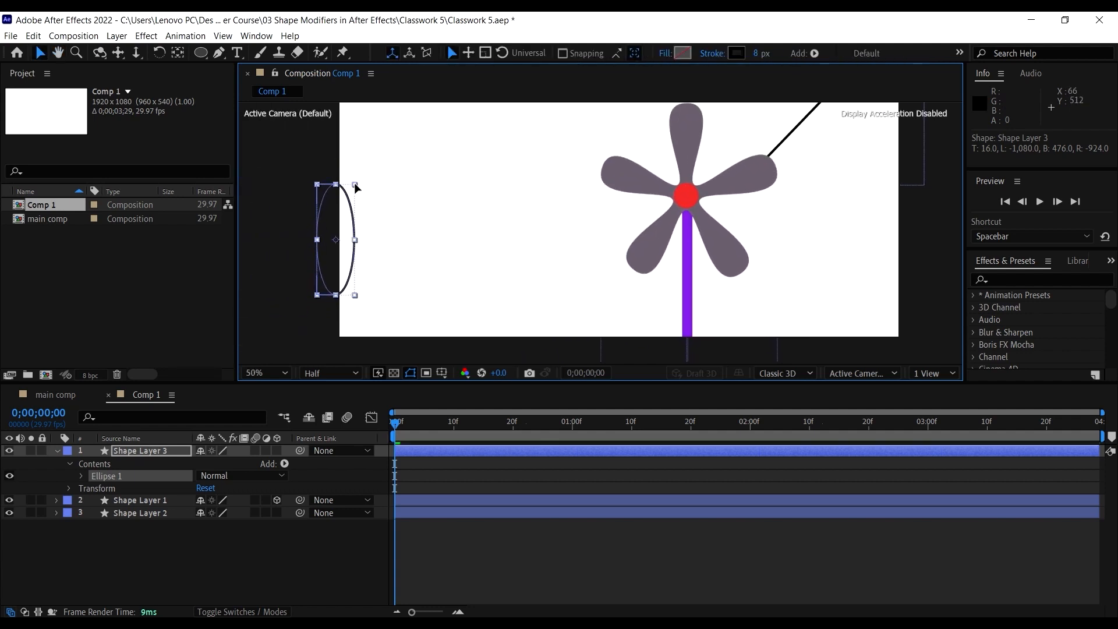
click(375, 187)
scroll(362, 200, down, 1)
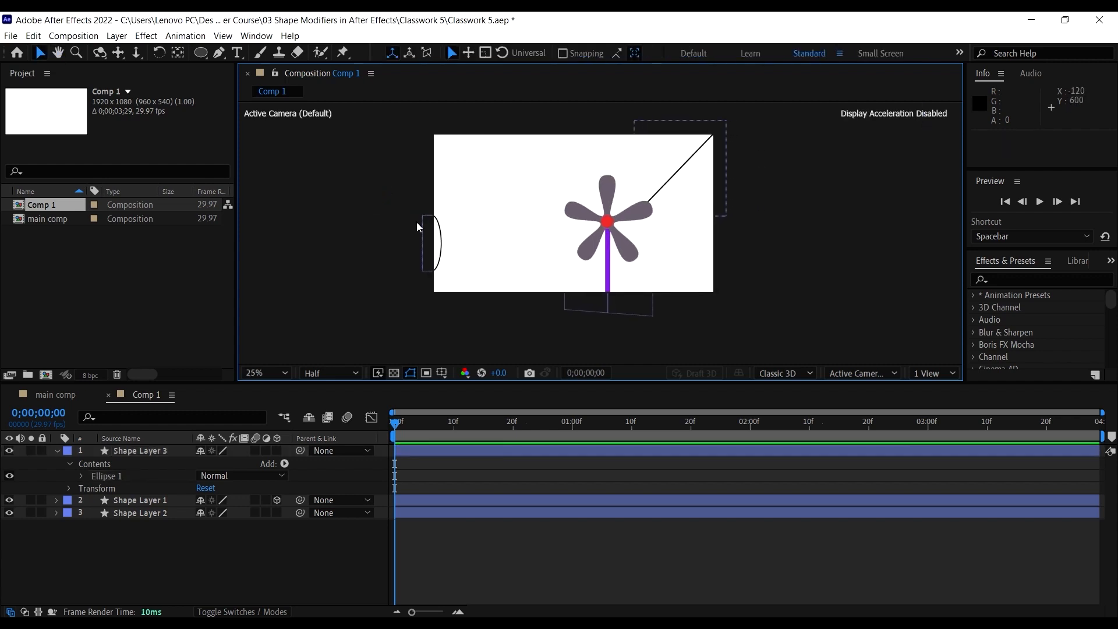
Thin the outline of the ellipse on the composition's left edge and deselect it
click(412, 232)
scroll(412, 229, up, 1)
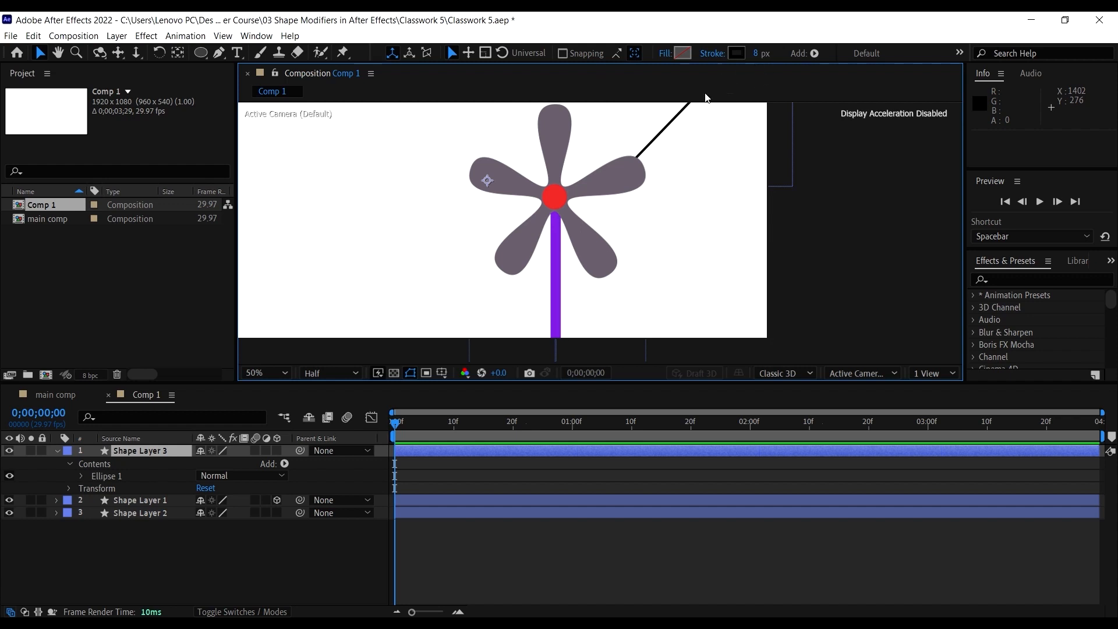
drag(532, 181, 712, 170)
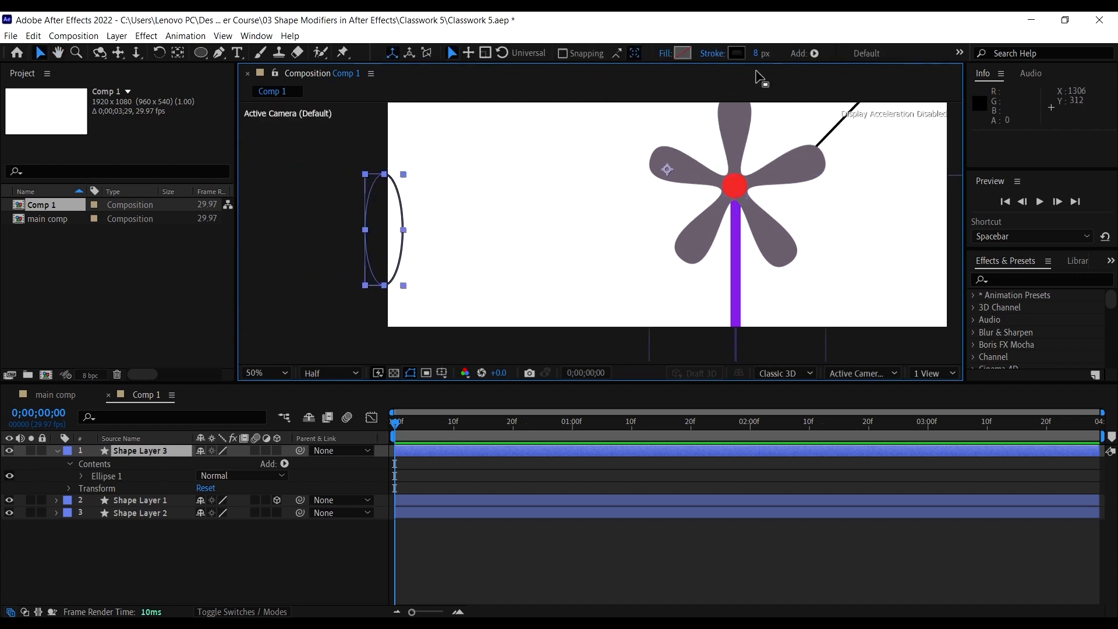
alt+click(737, 53)
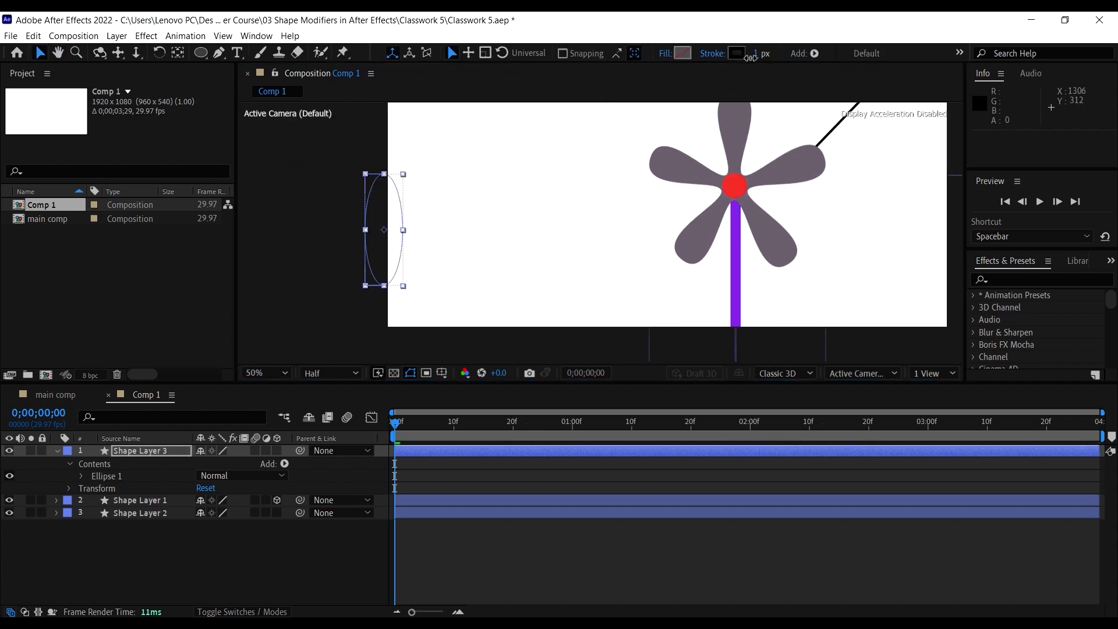
drag(751, 57, 756, 61)
drag(755, 60, 754, 60)
click(537, 187)
scroll(537, 187, down, 1)
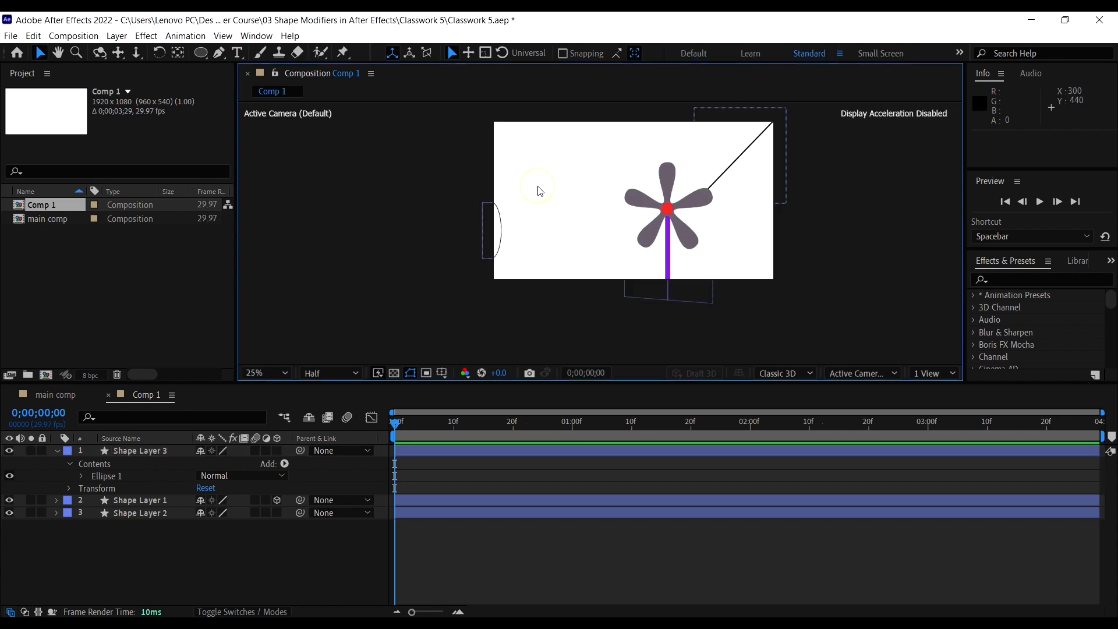
drag(498, 195, 491, 180)
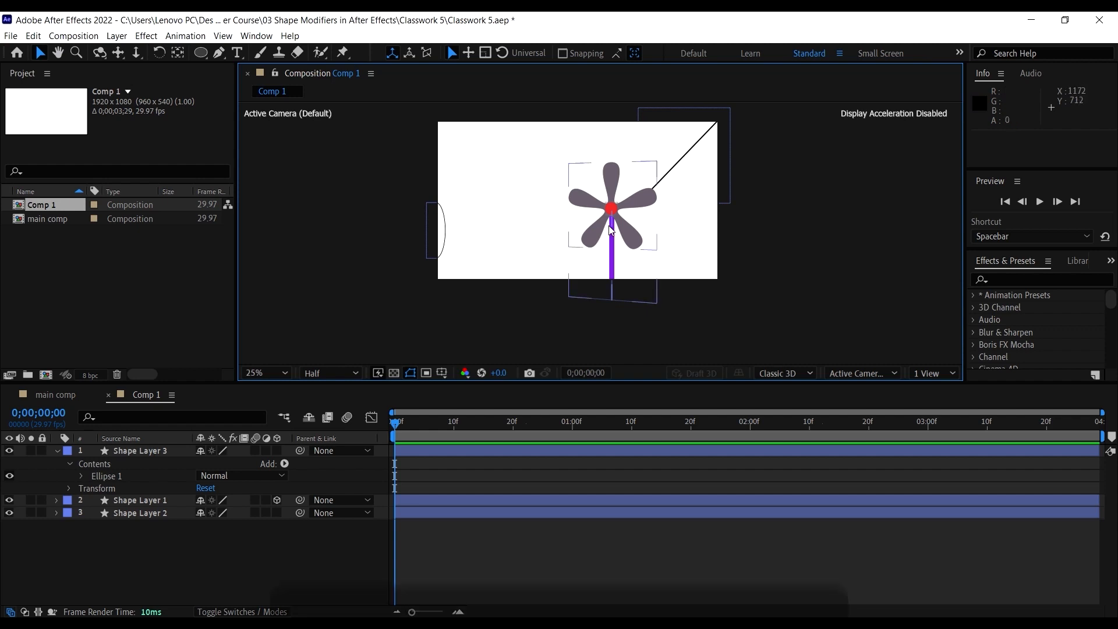
Add a Trim Paths modifier to the diagonal line on Shape Layer 2 and expand its properties
click(695, 150)
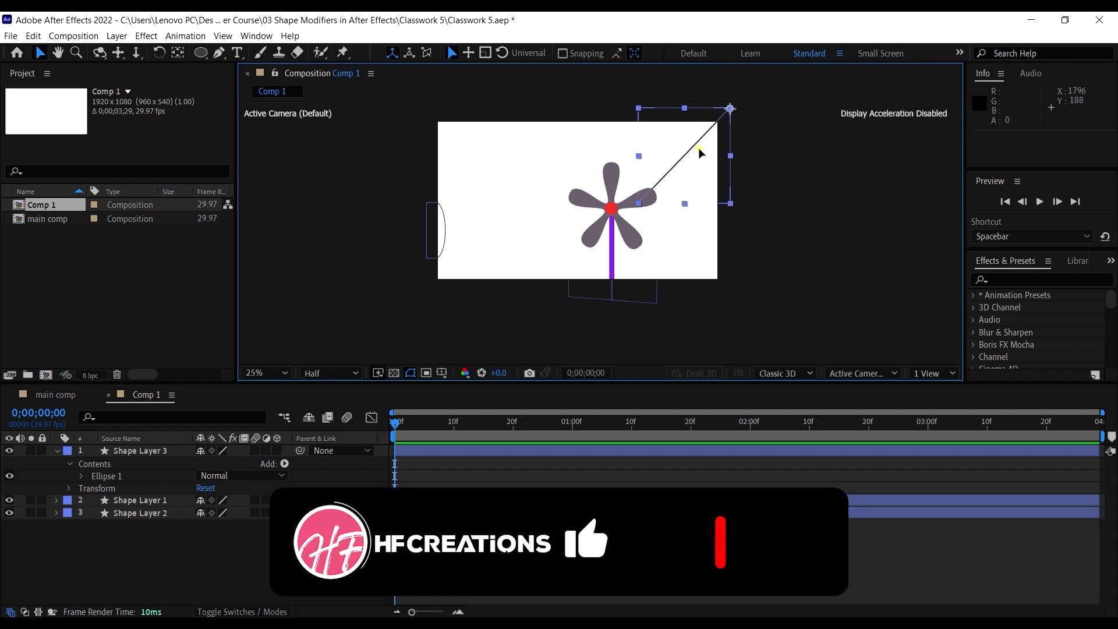
click(57, 450)
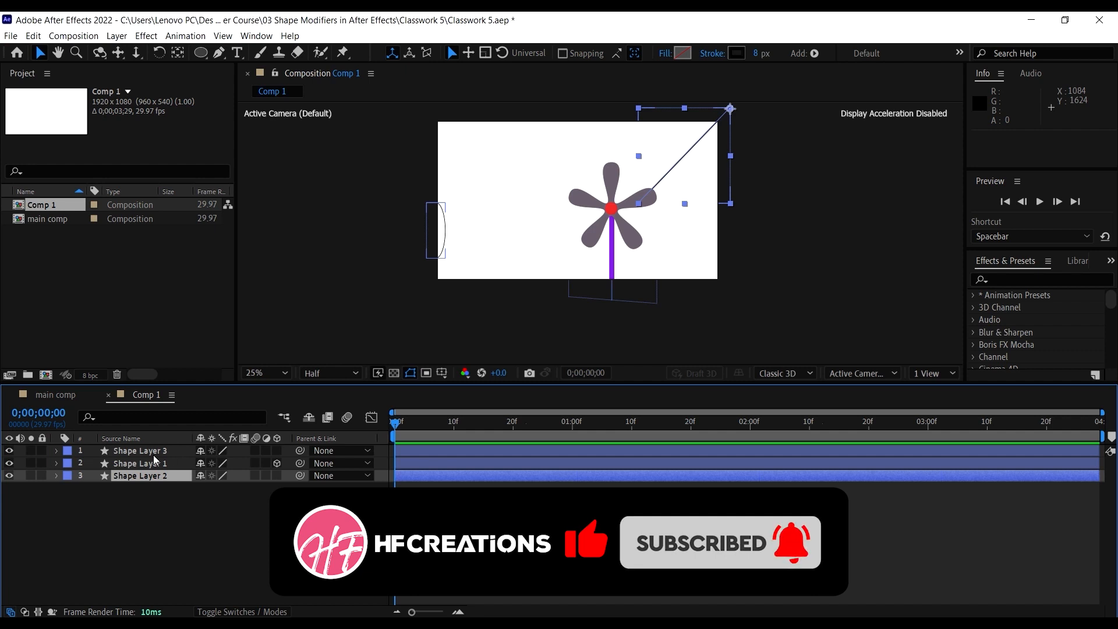
click(57, 475)
click(284, 488)
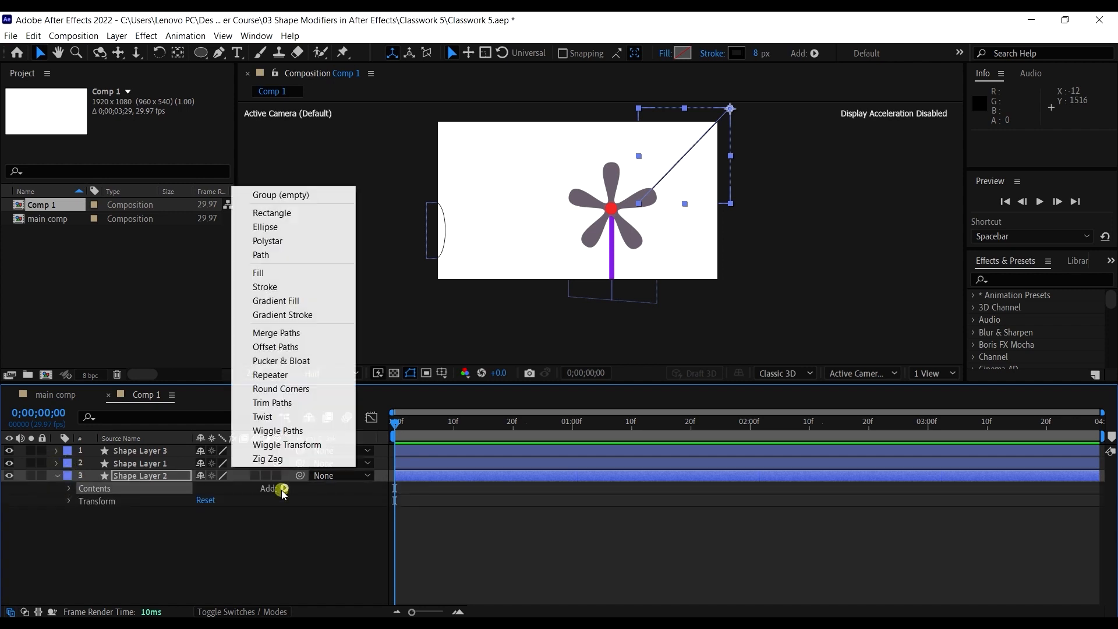
click(304, 403)
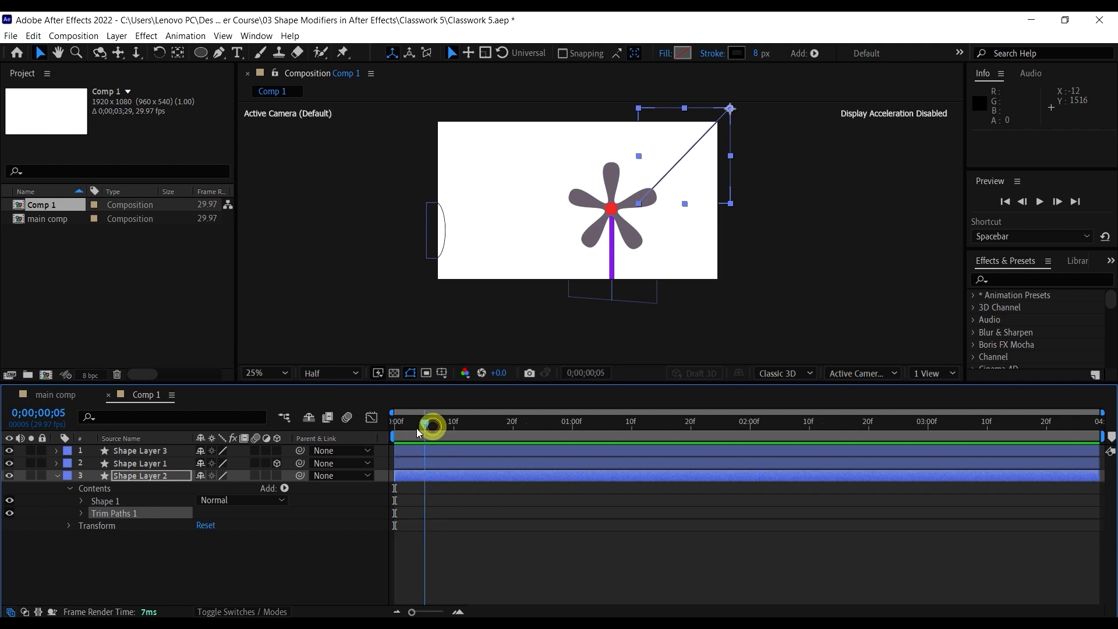
click(81, 513)
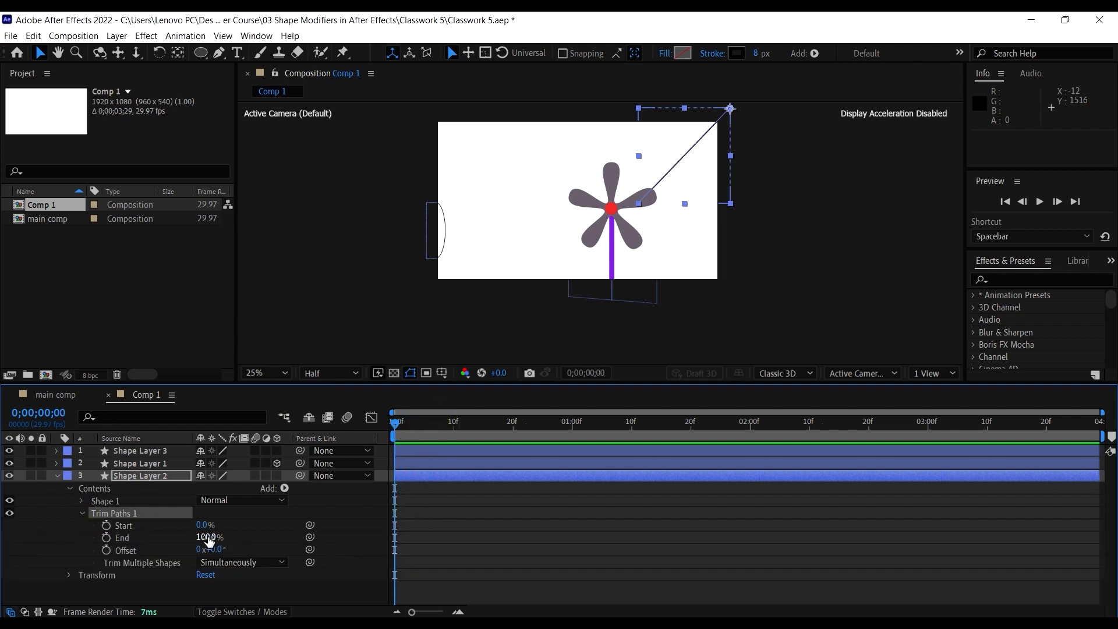
Set the line's Trim Paths Start to 100% and keyframe it at the first frame
drag(209, 541, 418, 538)
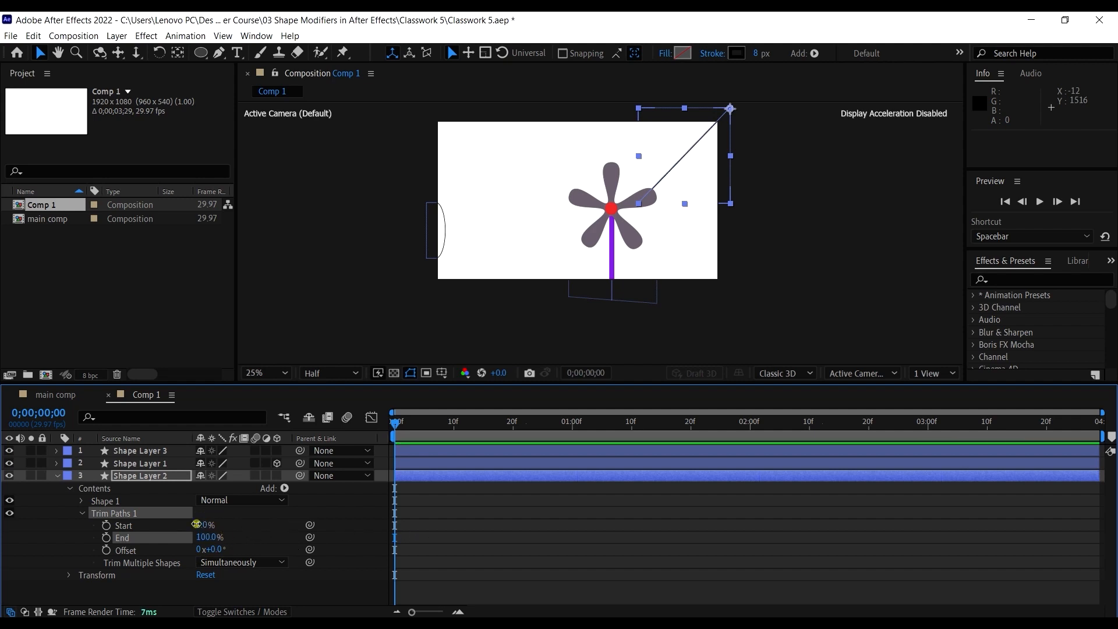
drag(197, 524, 283, 522)
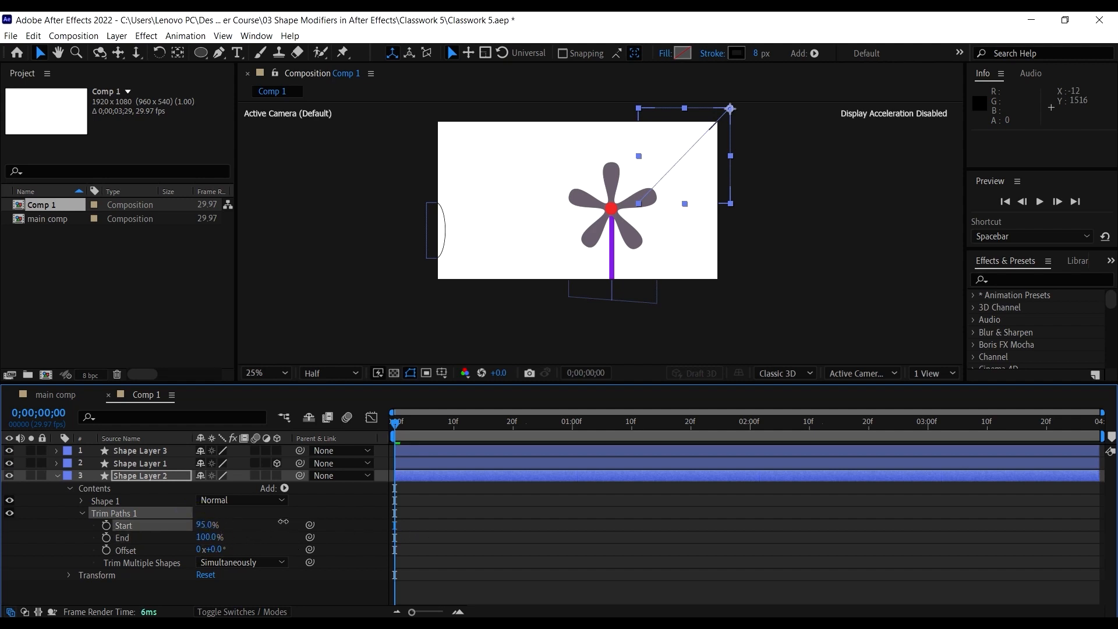
click(106, 527)
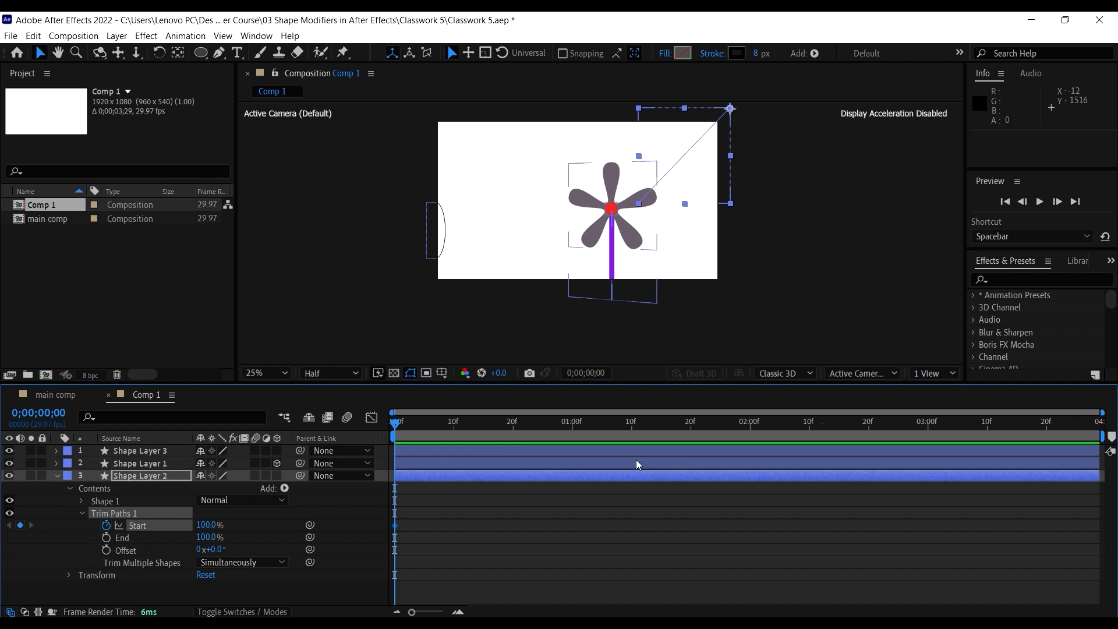
Keyframe the Trim Paths Start at 0% at 0;00;00;20 and preview the line drawing on
drag(461, 434, 508, 437)
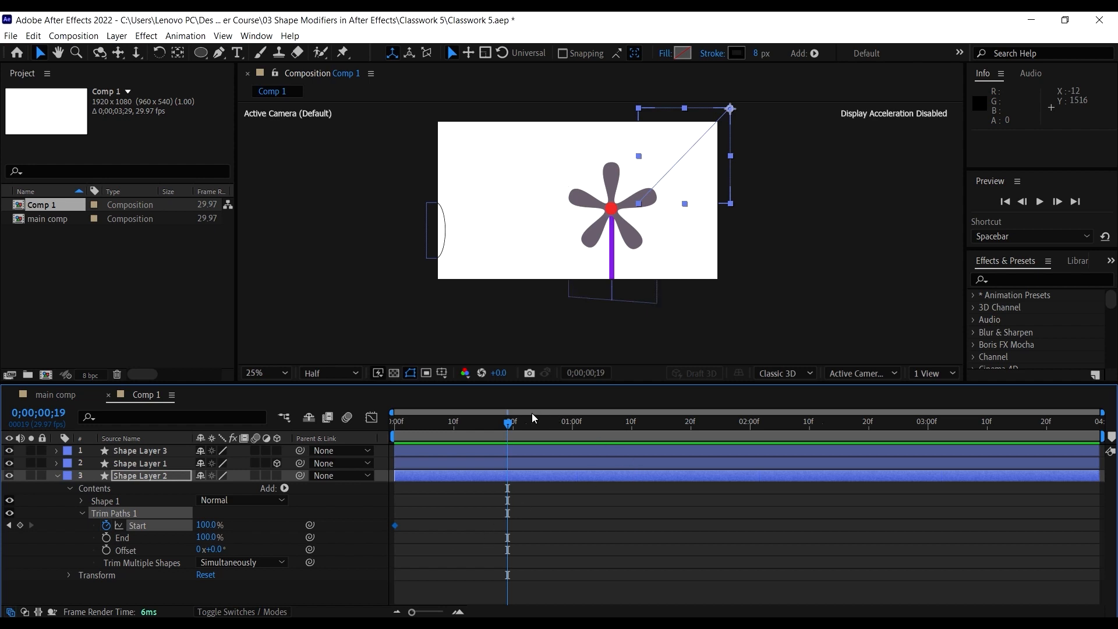
mouse_move(516, 429)
mouse_down()
mouse_move(526, 431)
mouse_move(514, 434)
mouse_up()
click(211, 525)
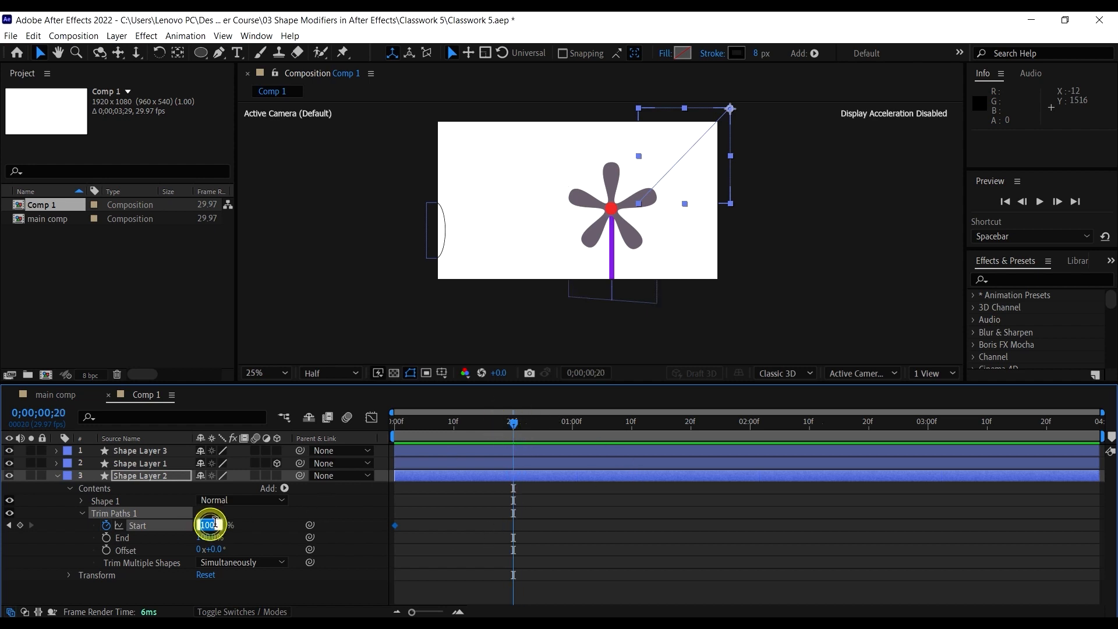
text(1)
text(0)
key(Return)
drag(423, 420, 384, 424)
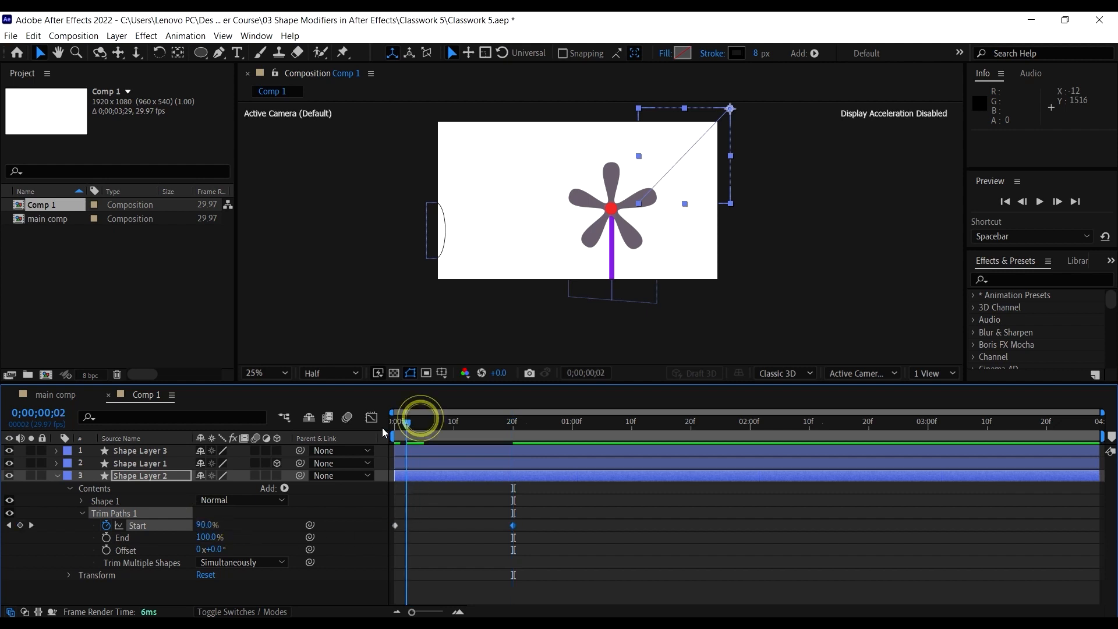
key(space)
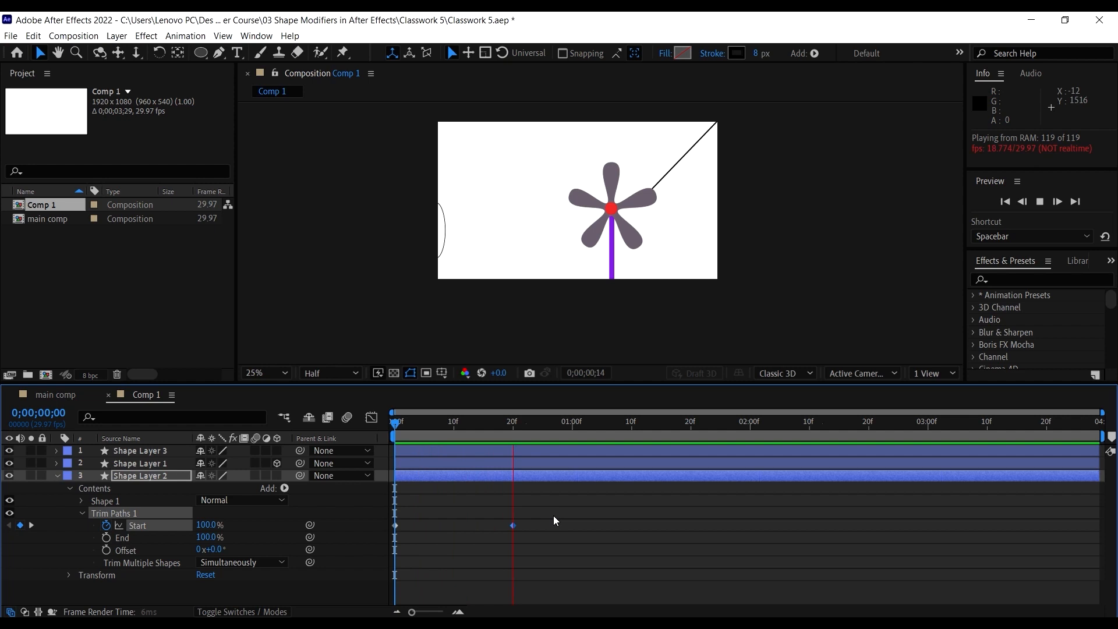
click(568, 544)
Move the second Trim Paths Start keyframe to 0;00;00;14 and preview the faster line animation
drag(515, 525, 479, 526)
drag(467, 430, 338, 424)
key(space)
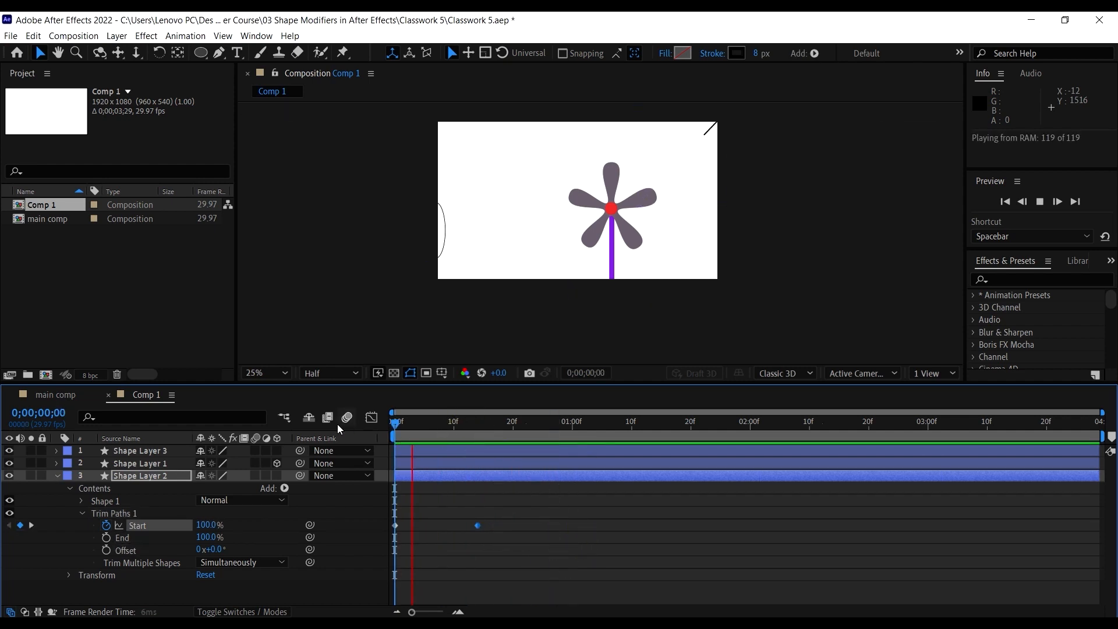
click(521, 544)
click(520, 544)
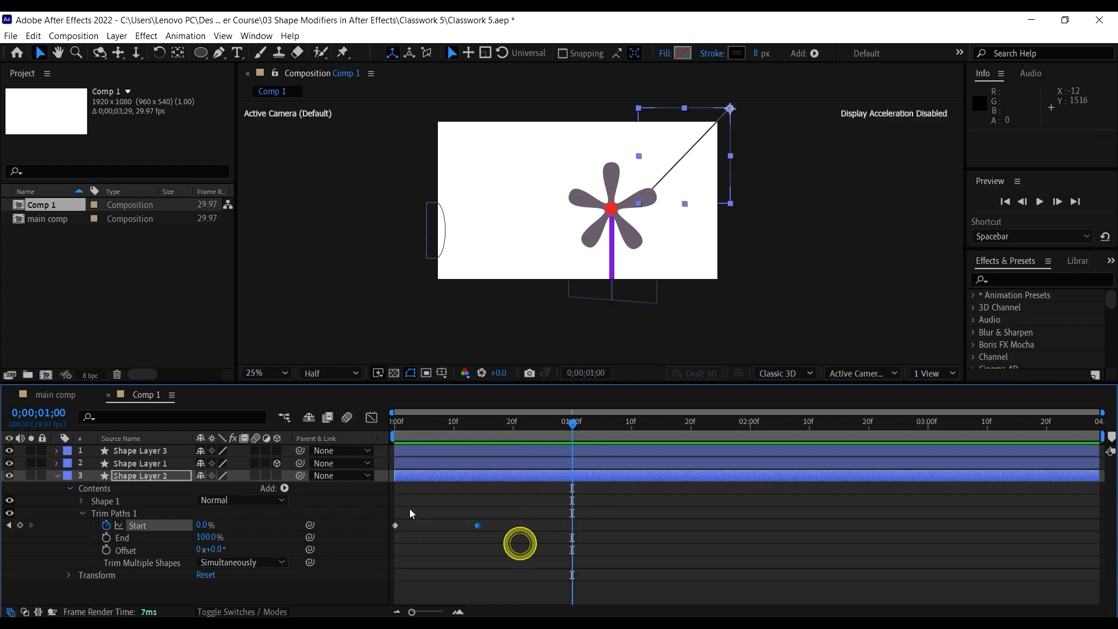
key(space)
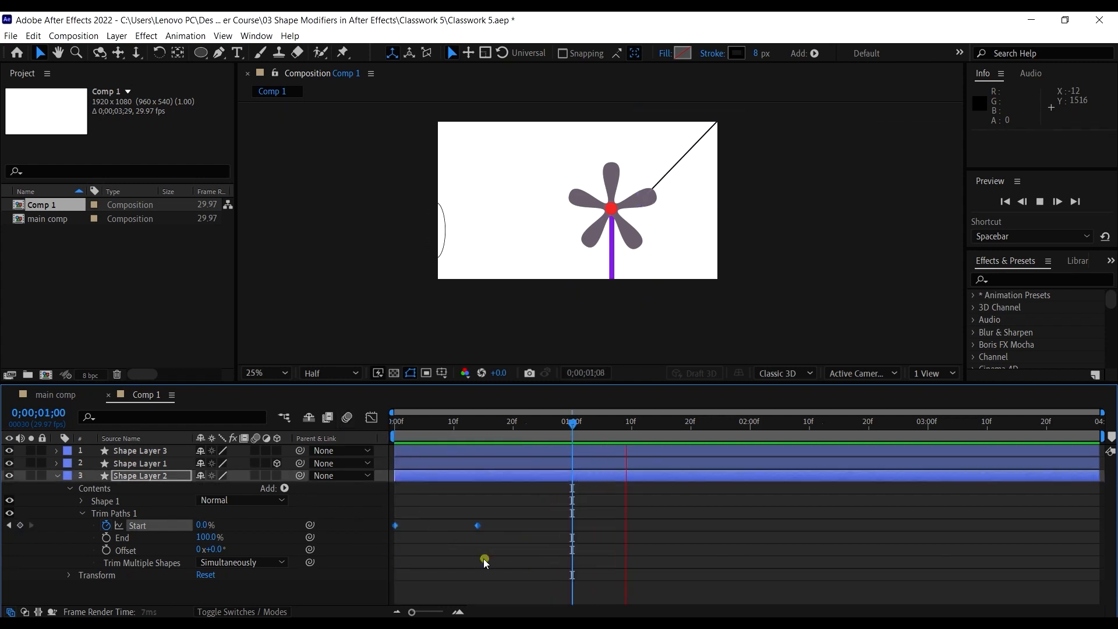
Apply Easy Ease to both Trim Paths Start keyframes and preview from the first frame
right_click(476, 526)
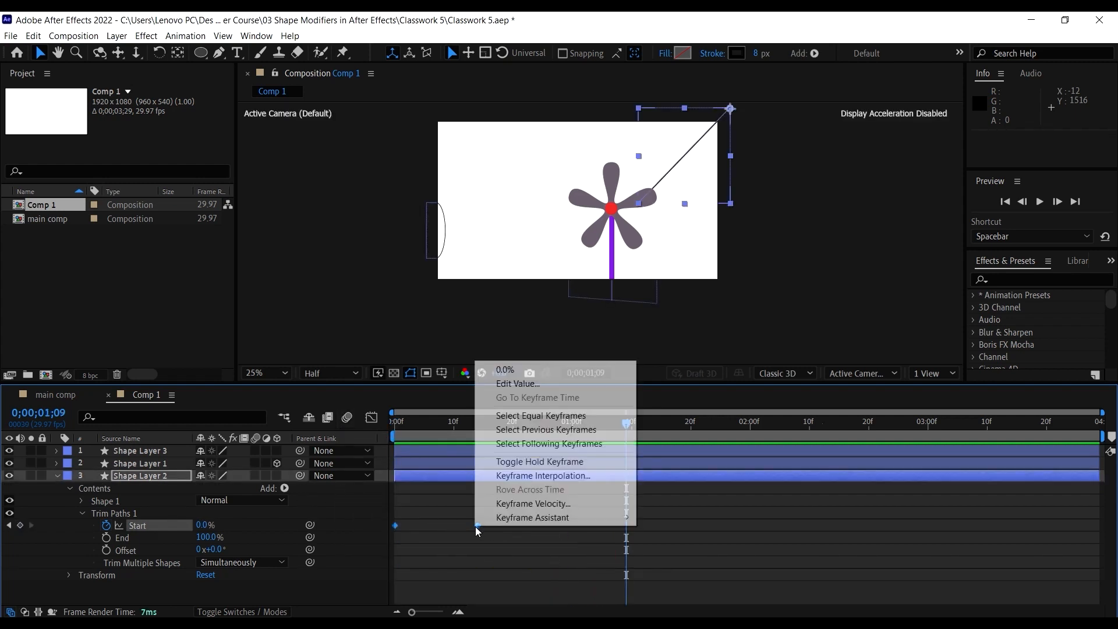
click(511, 520)
click(714, 434)
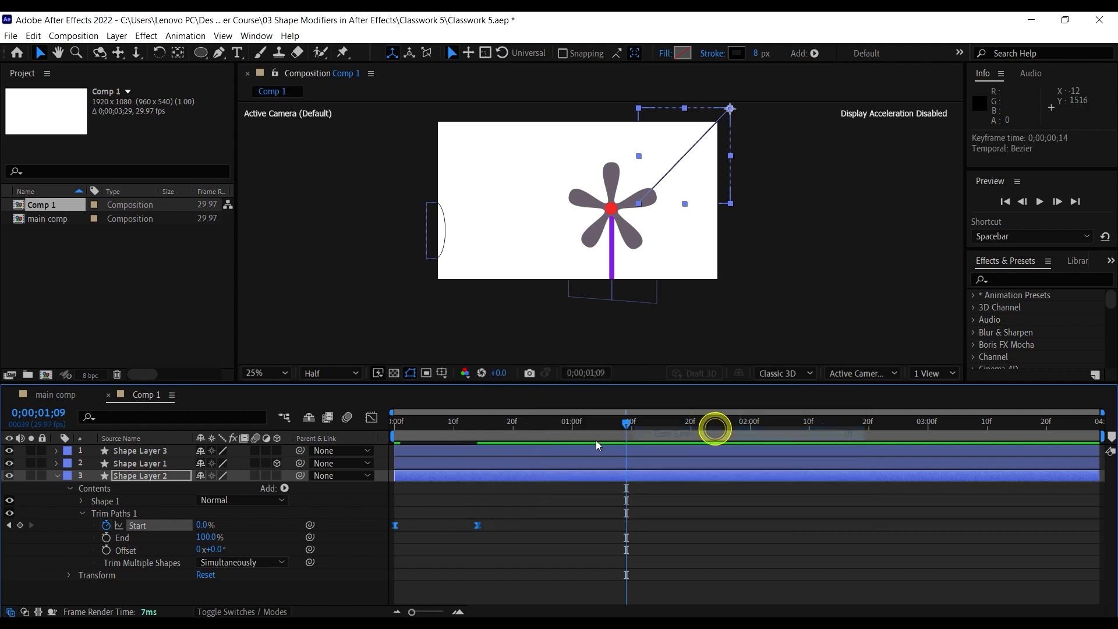
click(545, 427)
key(Home)
key(space)
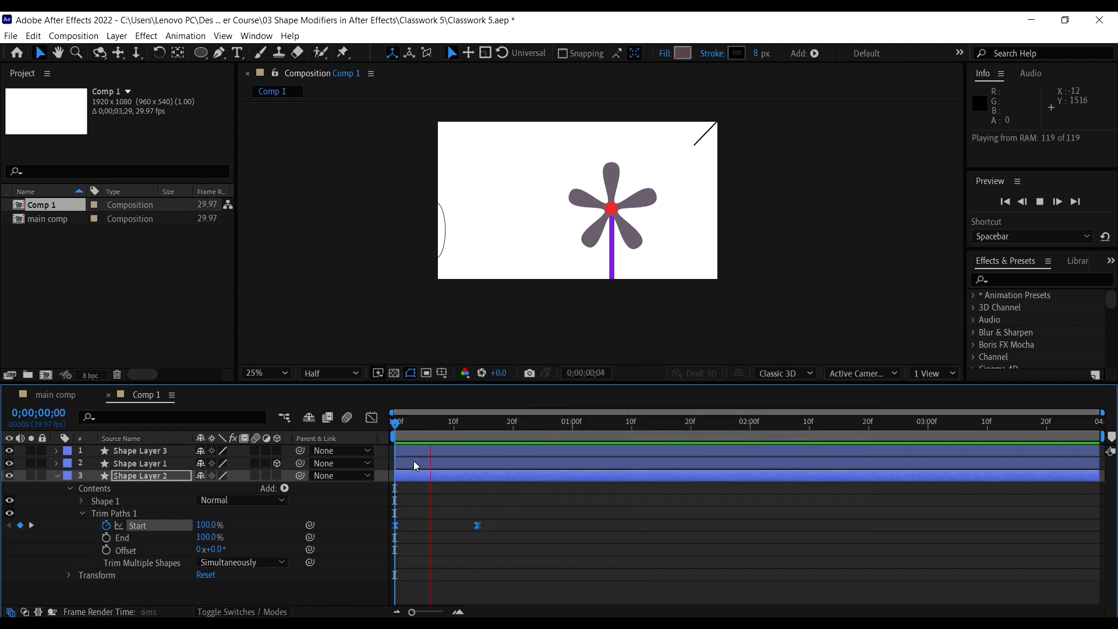
key(space)
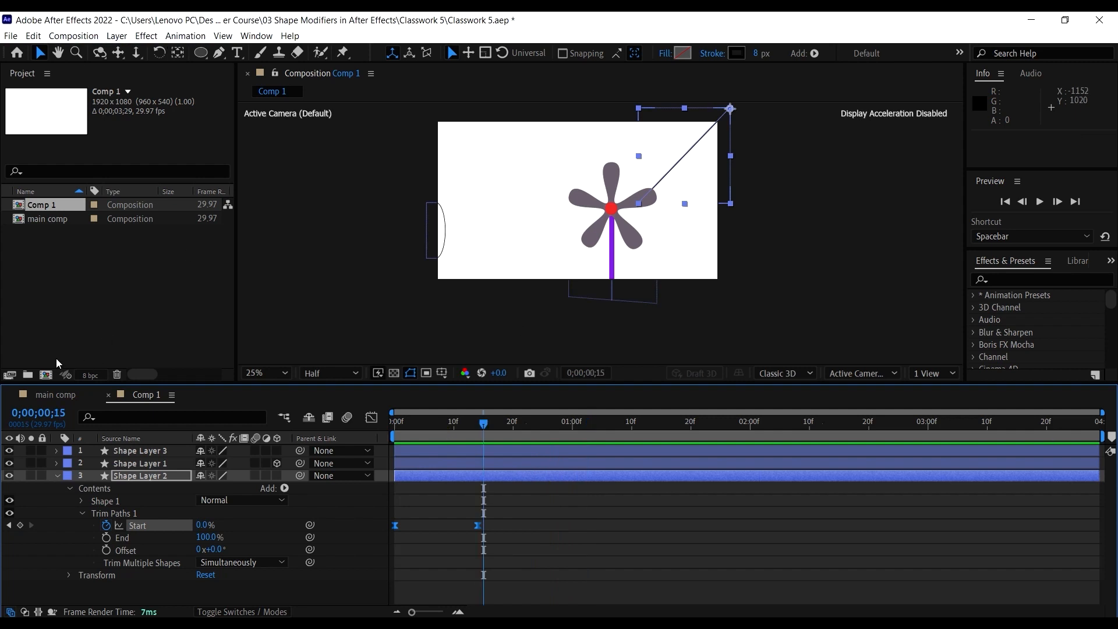
Check the main comp's length and set Comp 1's duration to 6 seconds
click(48, 399)
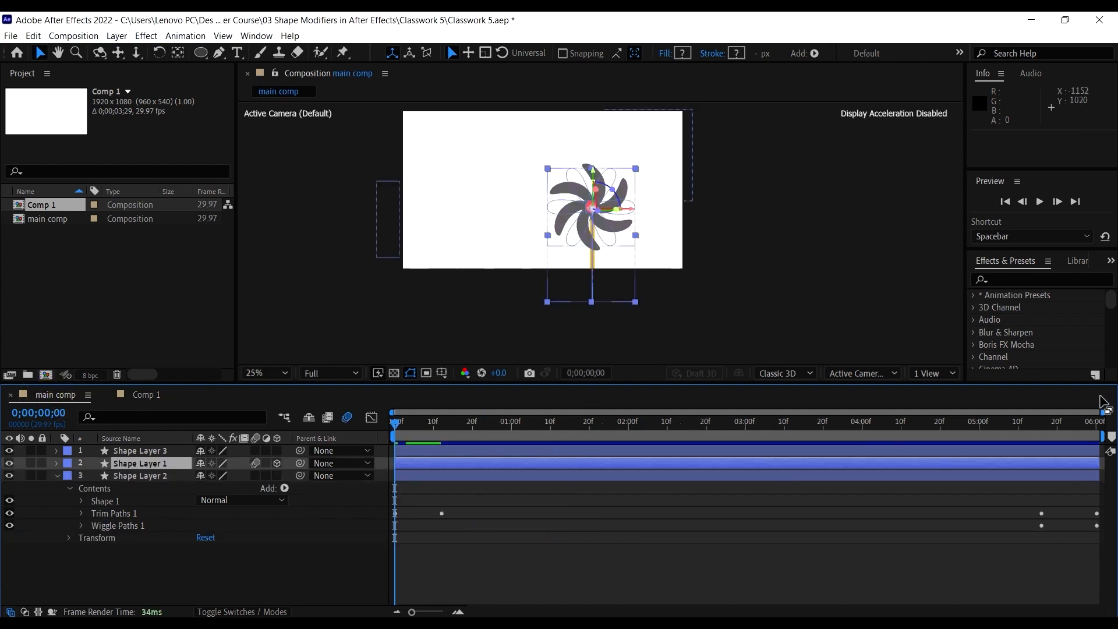
click(146, 394)
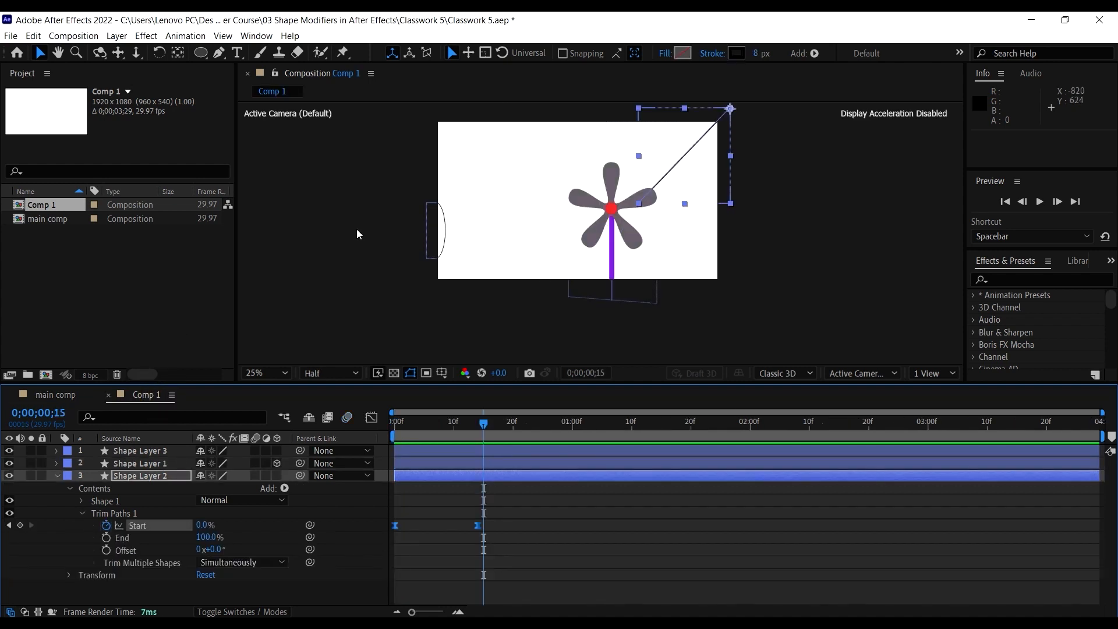
click(74, 35)
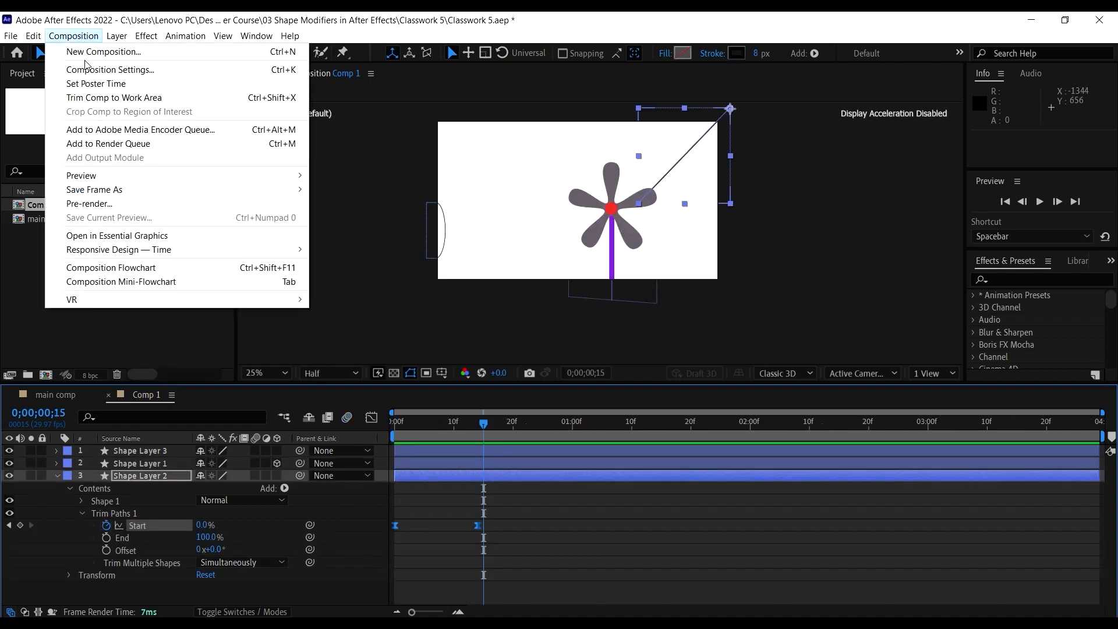
click(110, 70)
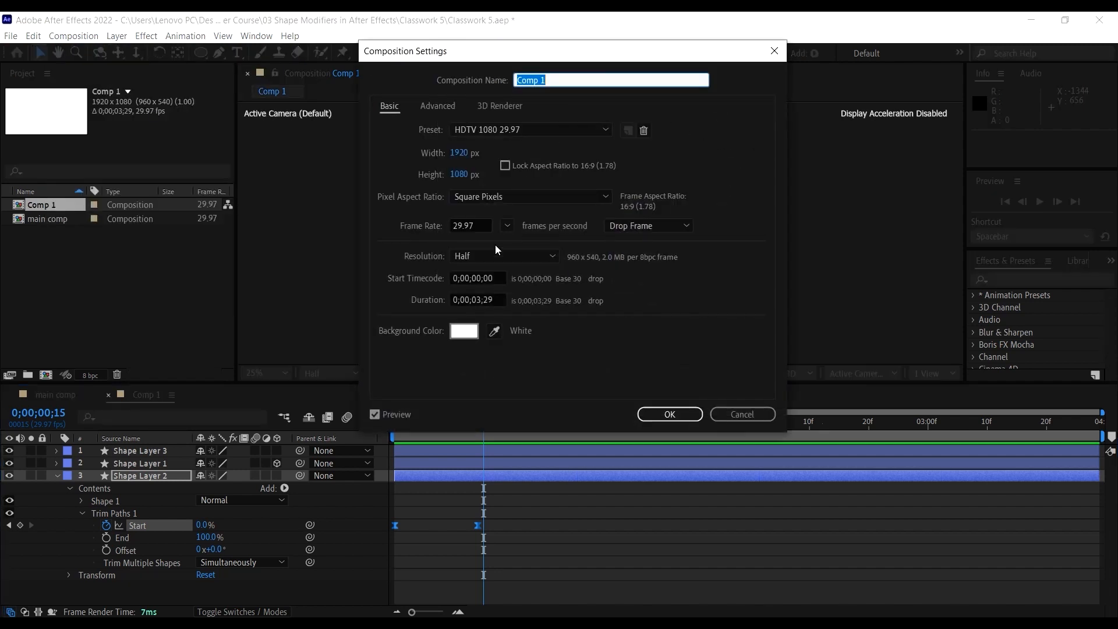
click(479, 300)
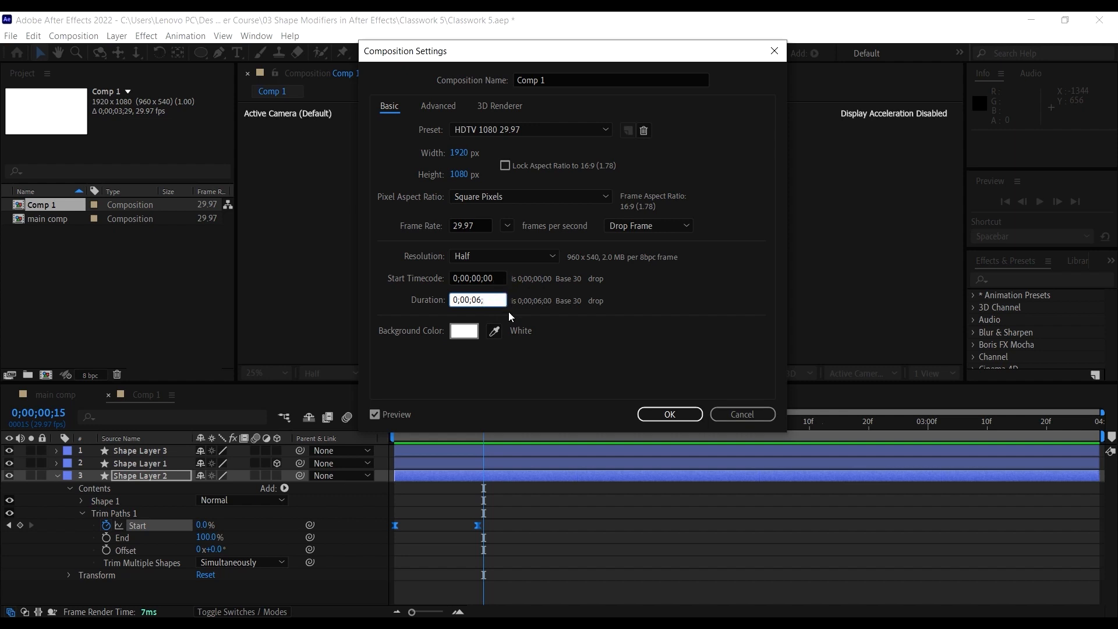
click(663, 415)
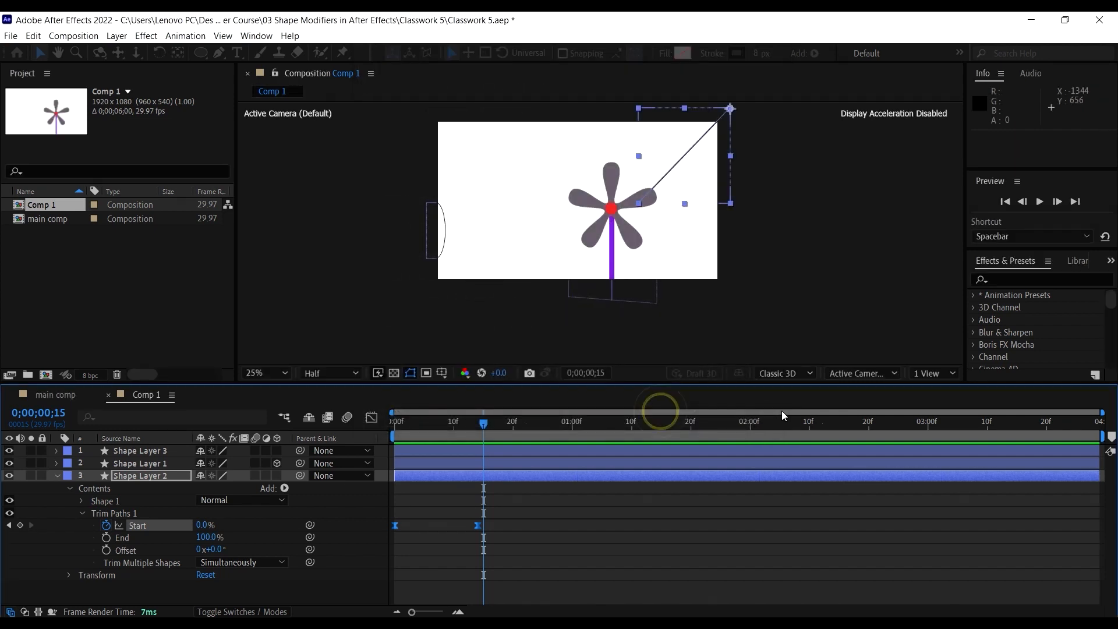
Show the full timeline and extend all three shape layers to the end of the 6-second composition
drag(863, 414, 1114, 423)
click(911, 521)
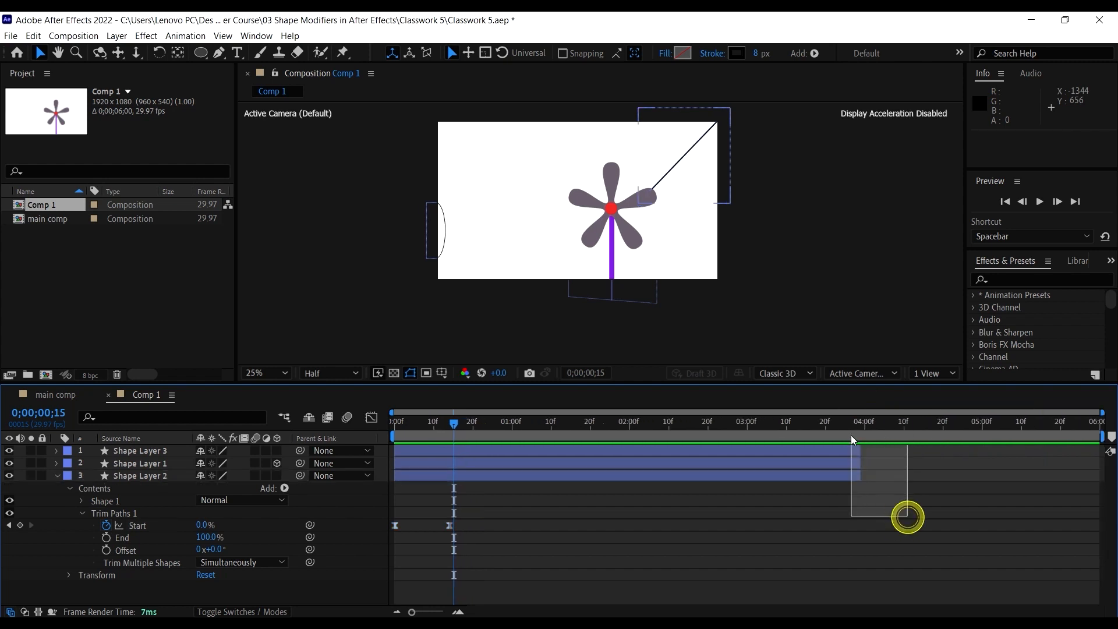
click(847, 470)
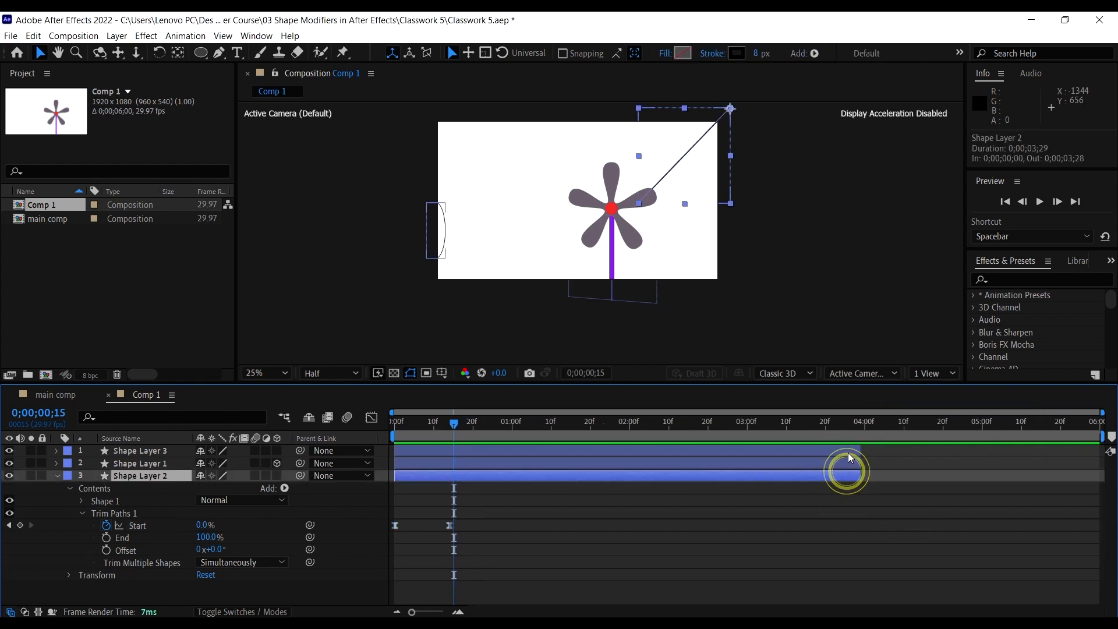
shift+click(848, 452)
drag(860, 462, 1107, 474)
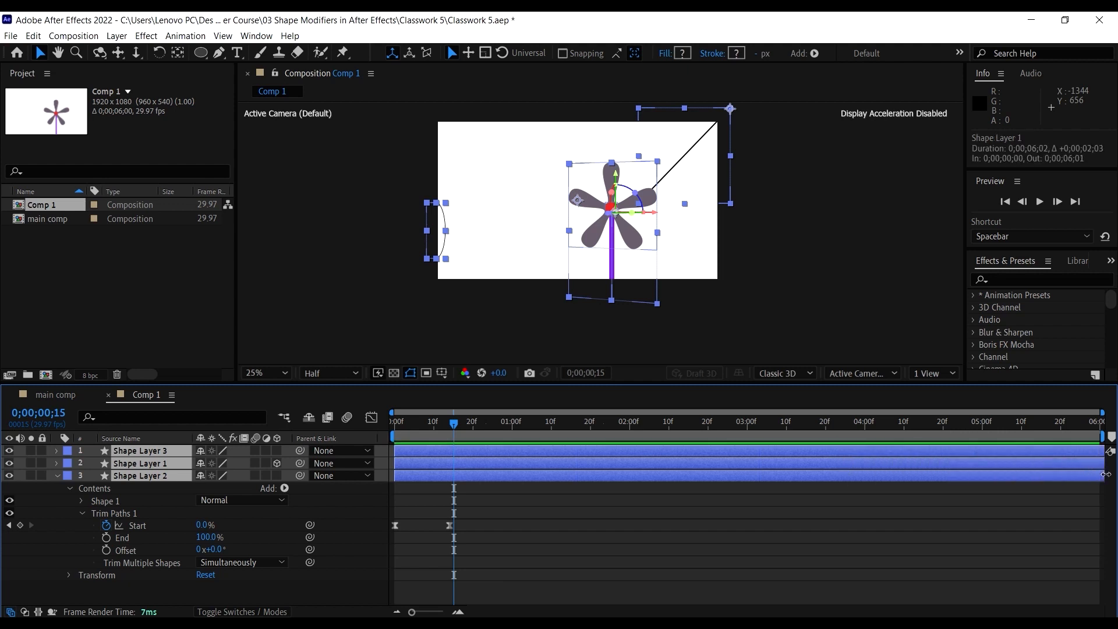
Preview the animation from the start and move the second Trim Paths Start keyframe to 0;00;00;16
drag(1059, 428, 481, 452)
key(space)
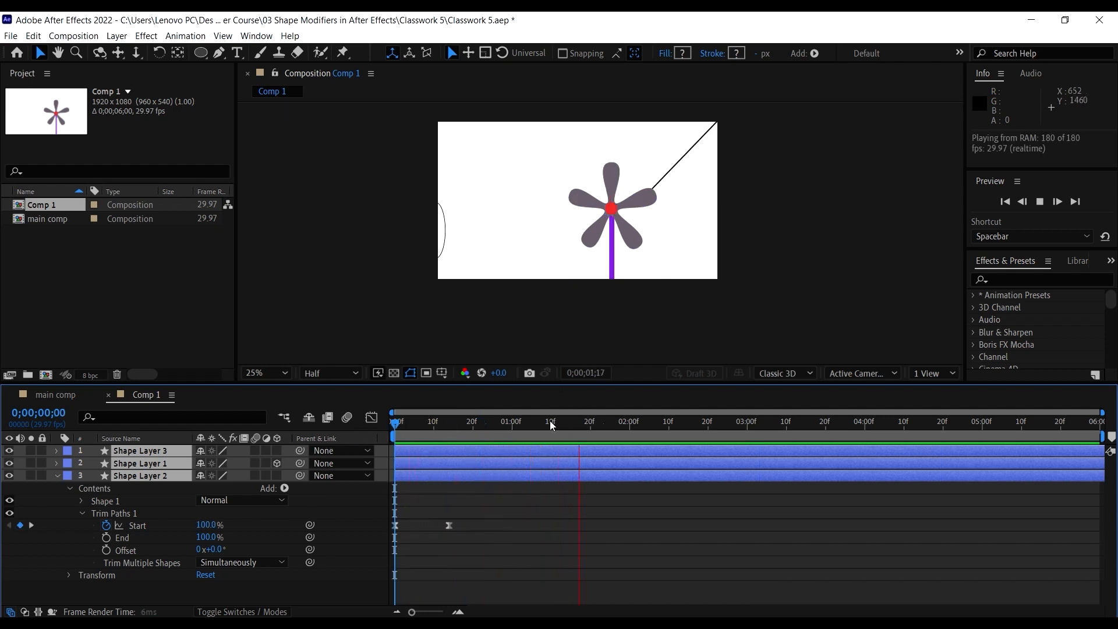
key(space)
drag(450, 526, 460, 527)
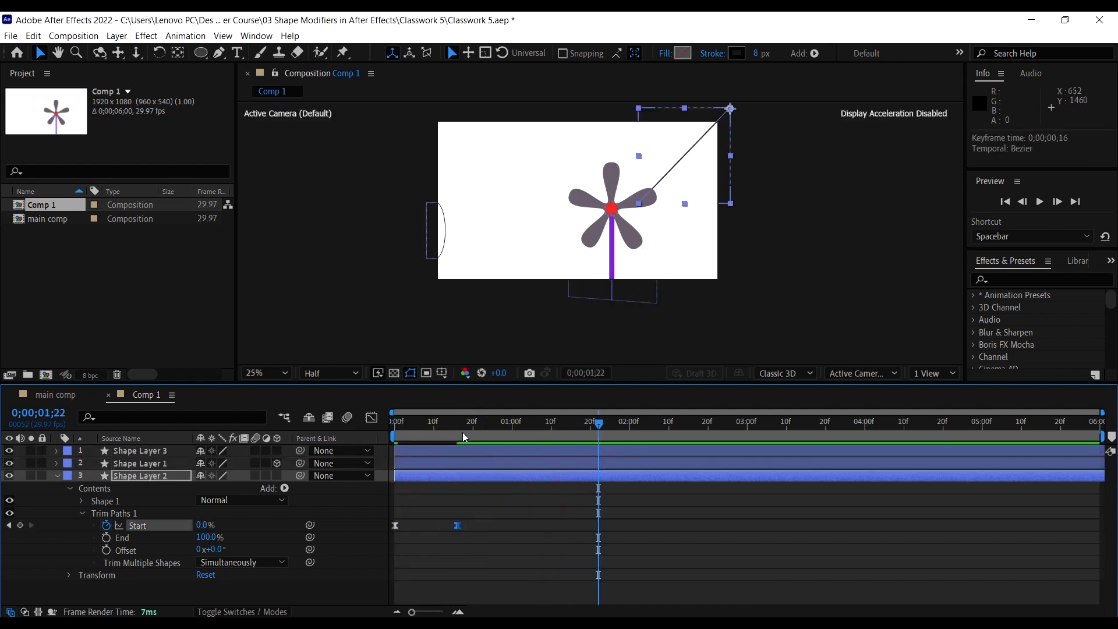
Preview from the first frame and copy the 0% Trim Paths Start keyframe to 0;00;05;12
drag(459, 430, 382, 432)
key(space)
drag(455, 422, 1030, 485)
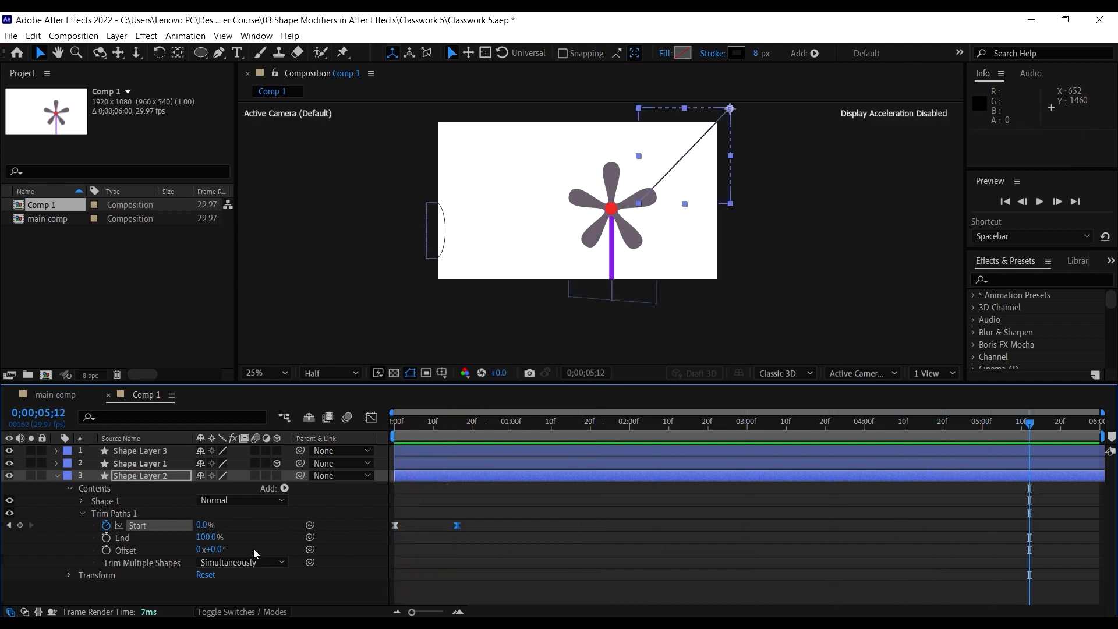
key(ctrl+c)
key(ctrl+v)
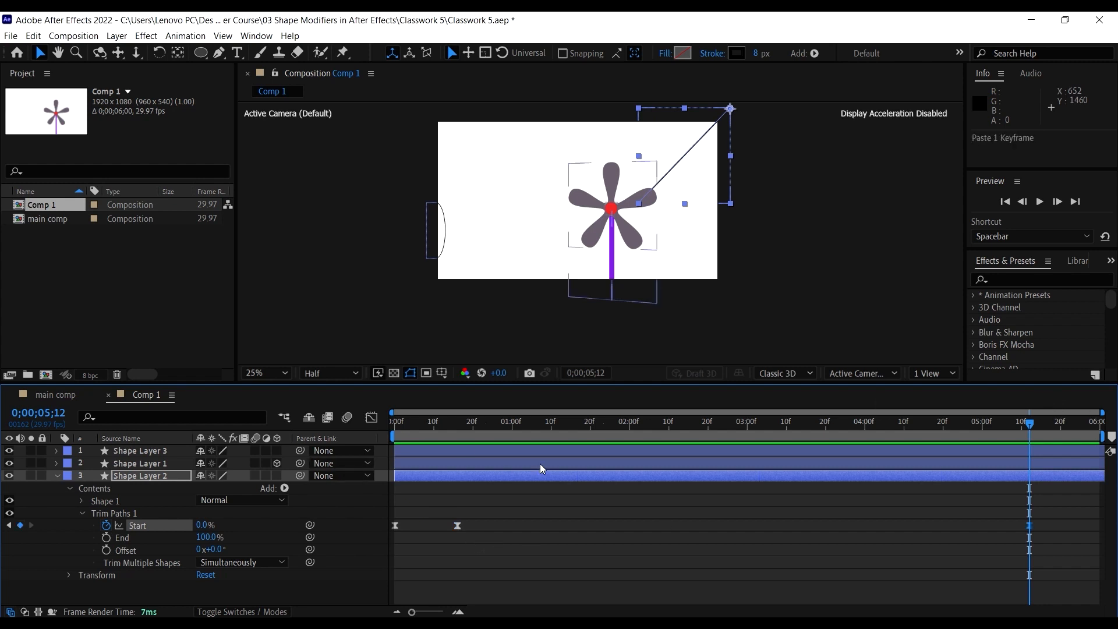
Copy the first 100% Trim Paths Start keyframe to the composition's last frame at 0;00;05;29
drag(487, 431, 1022, 425)
key(End)
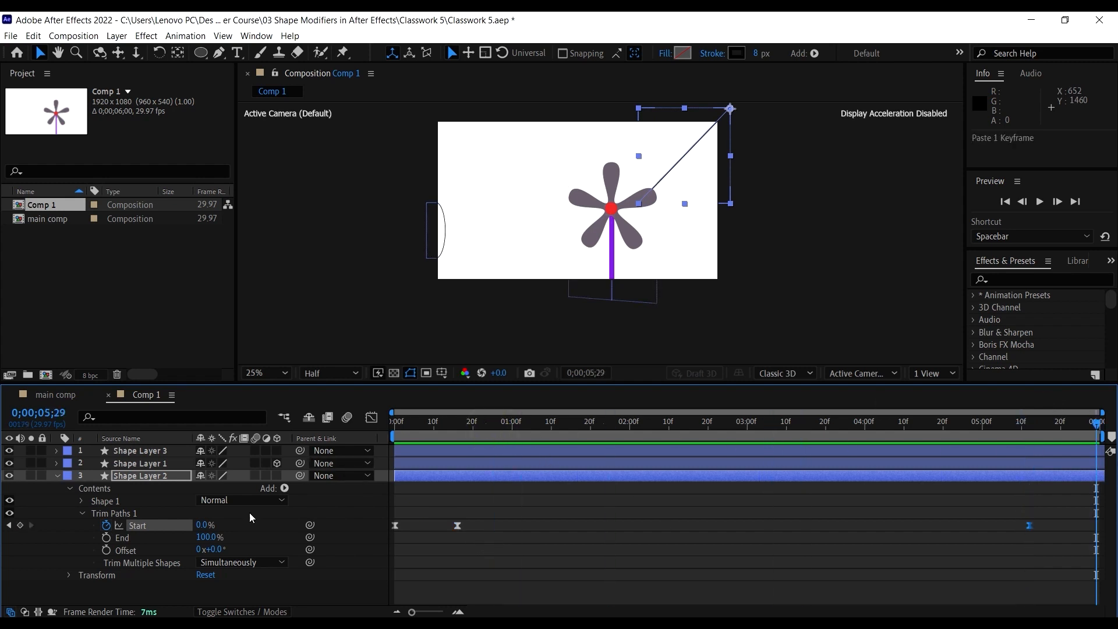
key(ctrl+v)
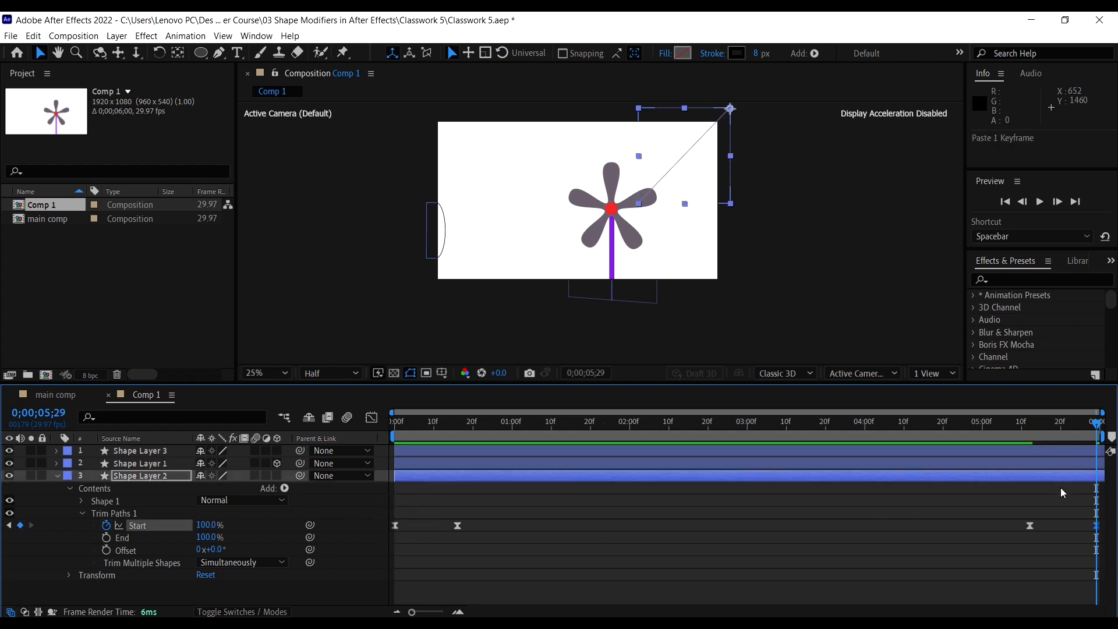
Try the third Trim Paths Start keyframe at 0;00;05;16, preview from the start, and move it back to 0;00;05;12
drag(1030, 526, 1046, 530)
drag(944, 428, 2, 500)
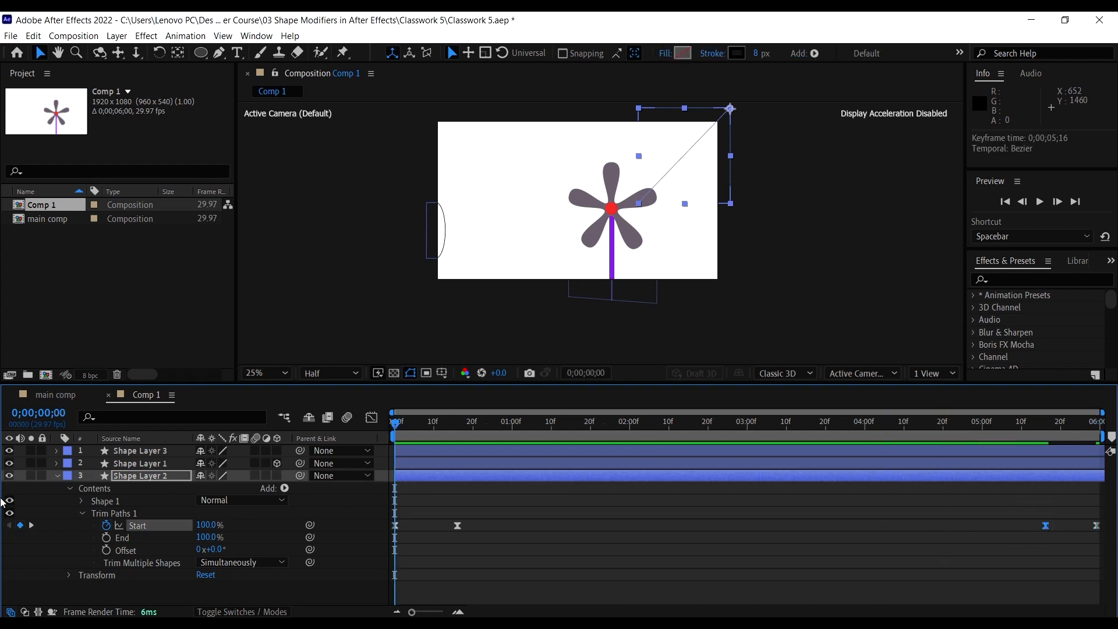
key(space)
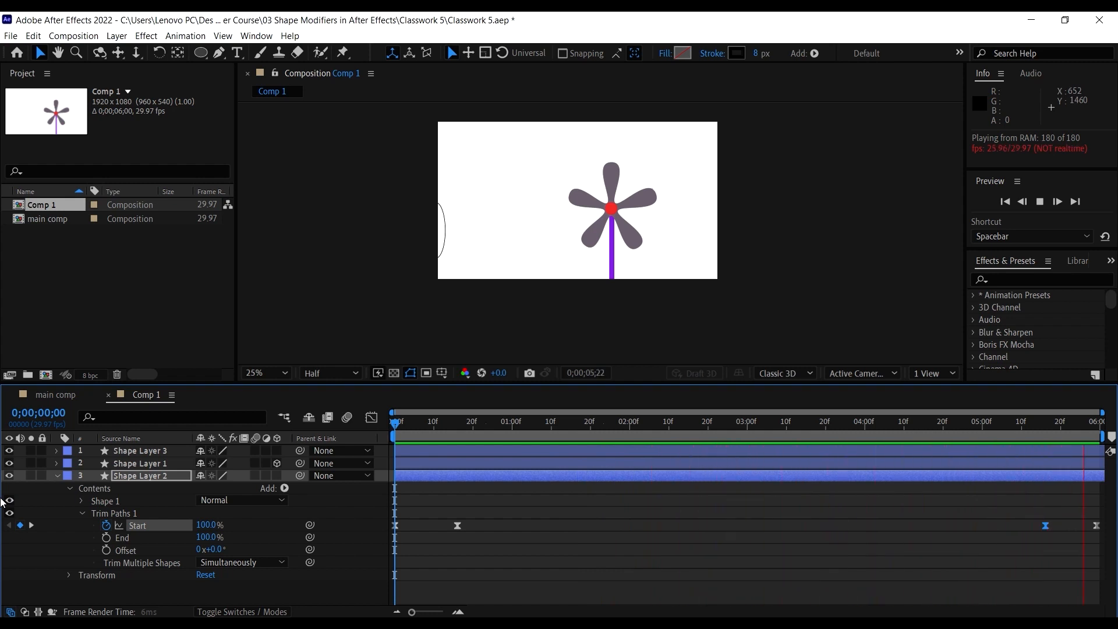
key(space)
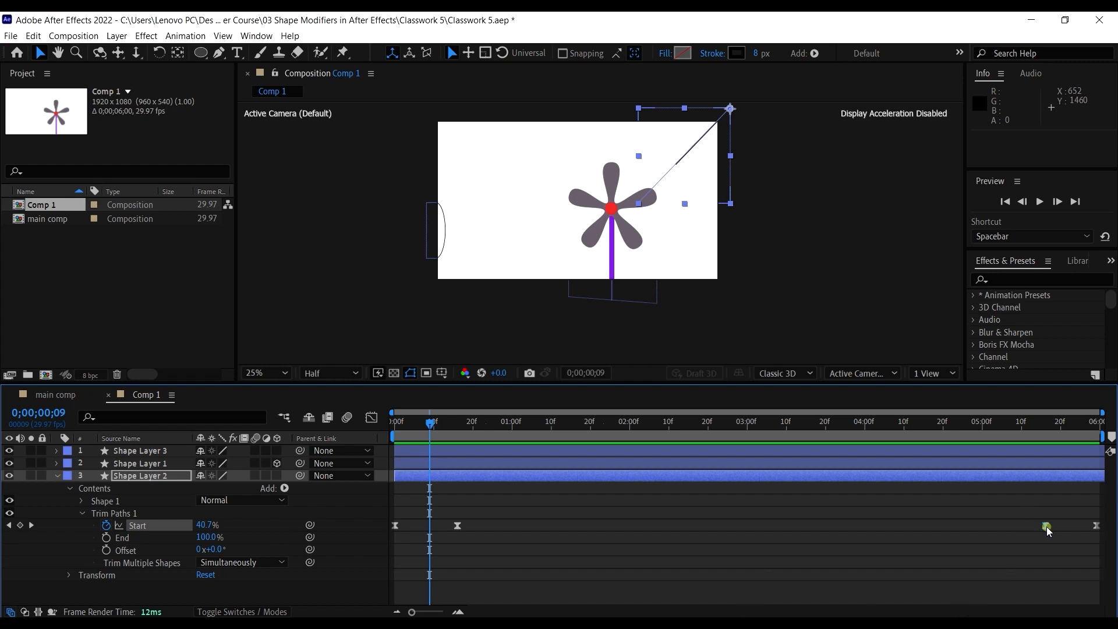
drag(1046, 526, 1030, 525)
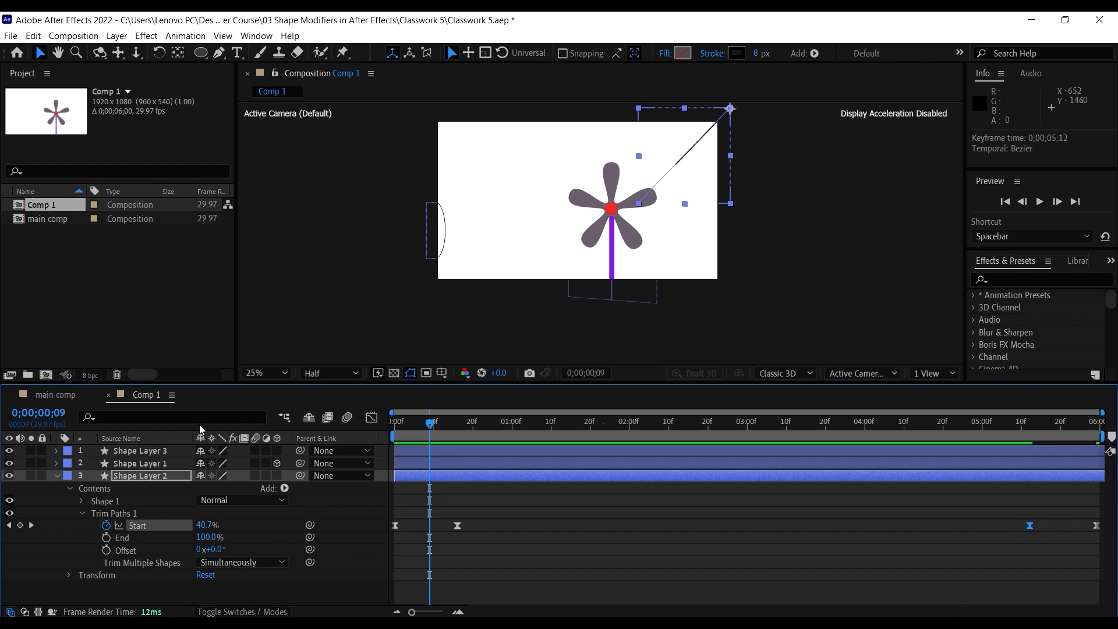
Check in the main comp which path modifiers its Shape Layer 2 uses and return to Comp 1
click(163, 475)
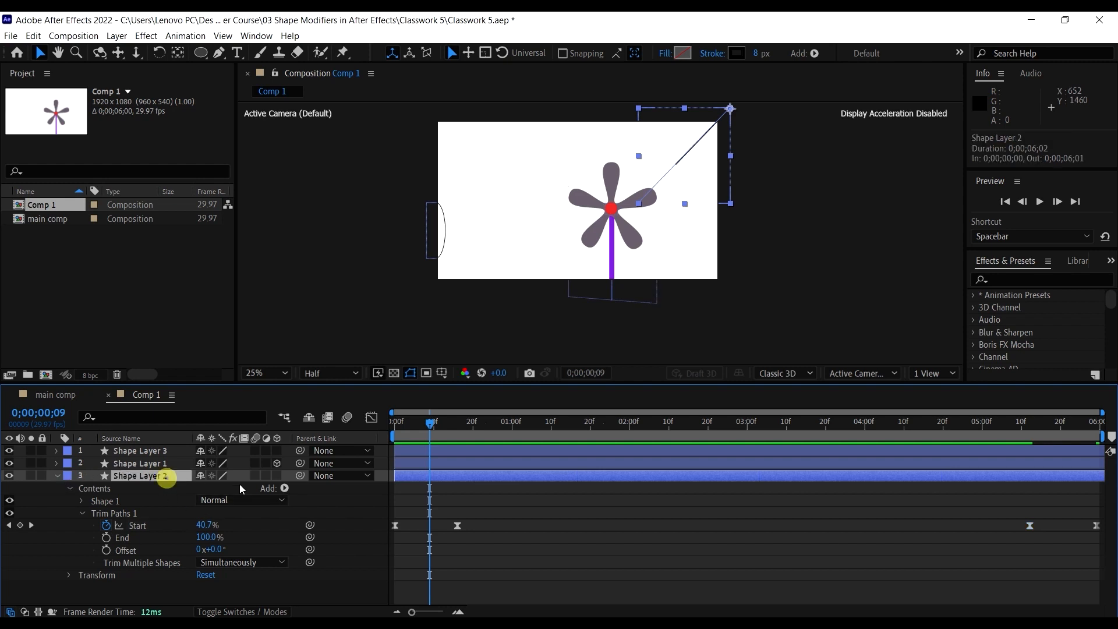
click(284, 488)
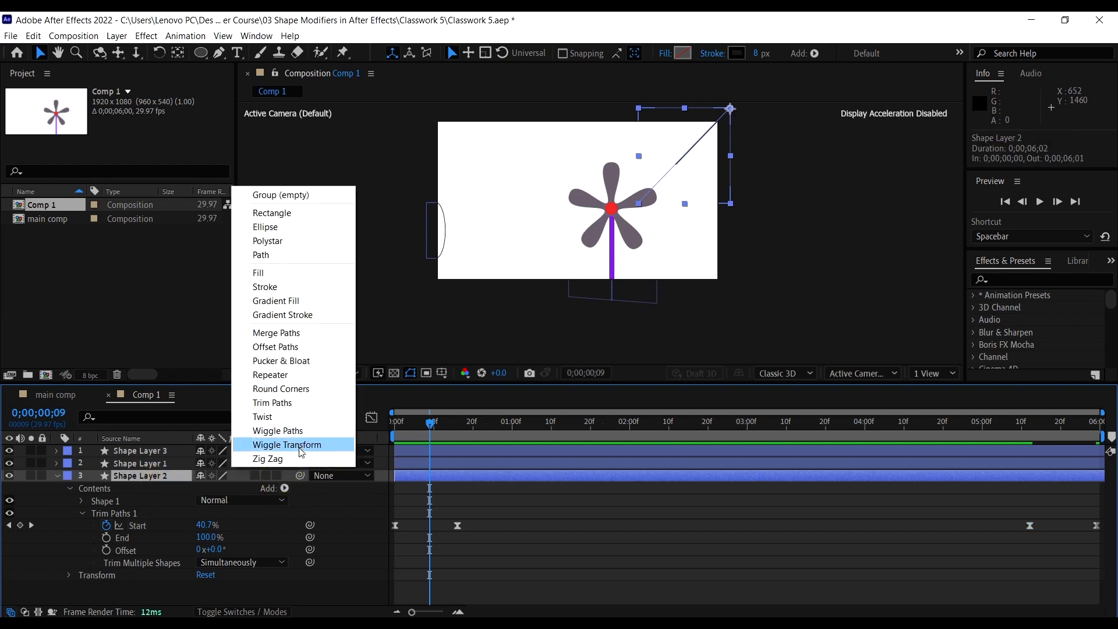
click(555, 534)
click(65, 395)
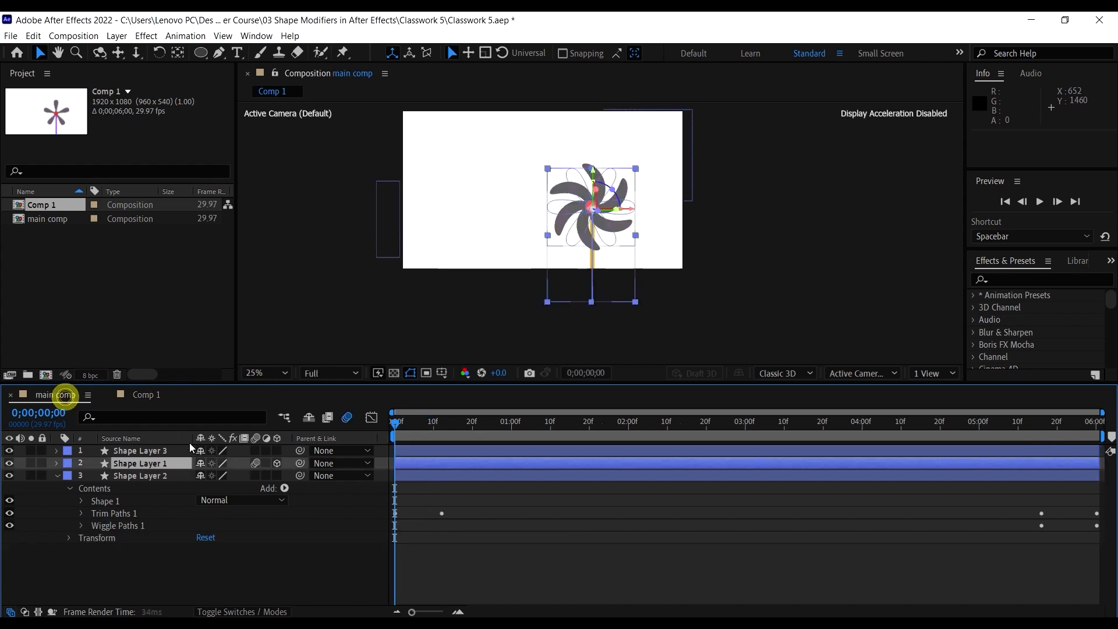
click(147, 451)
click(150, 477)
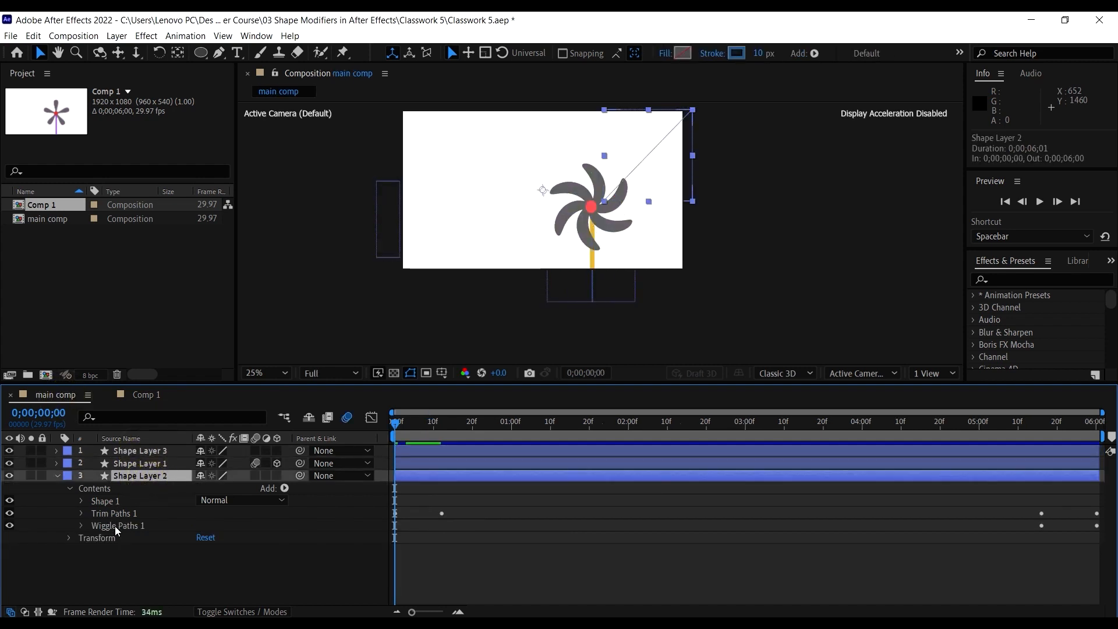
click(152, 397)
Add a Wiggle Paths modifier to Comp 1's Shape Layer 2 and preview the animation from the first frame
click(443, 481)
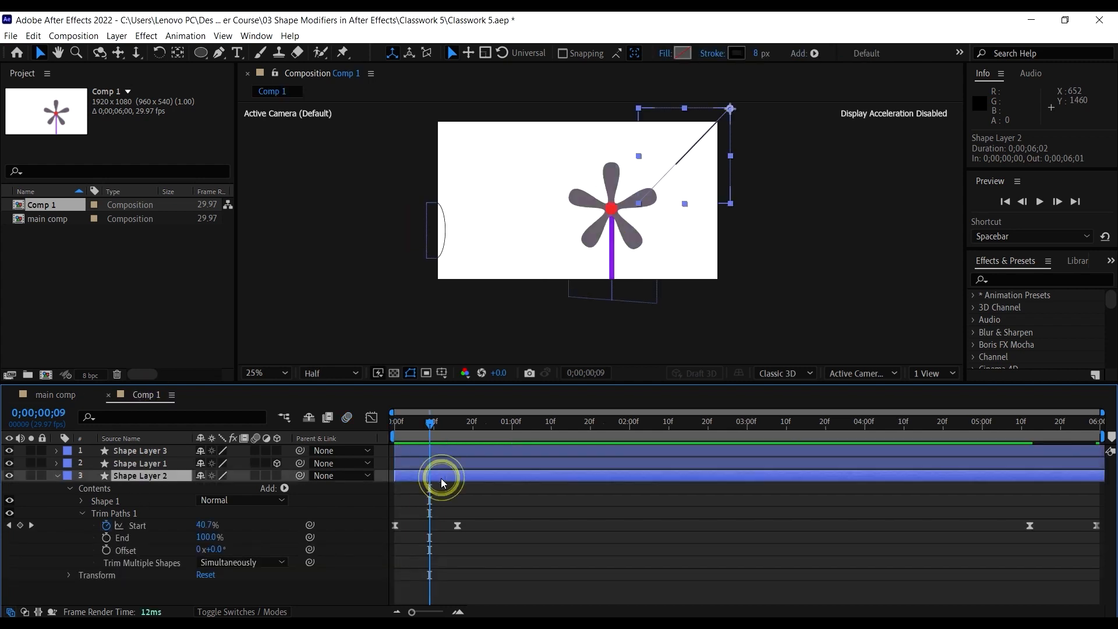
click(285, 489)
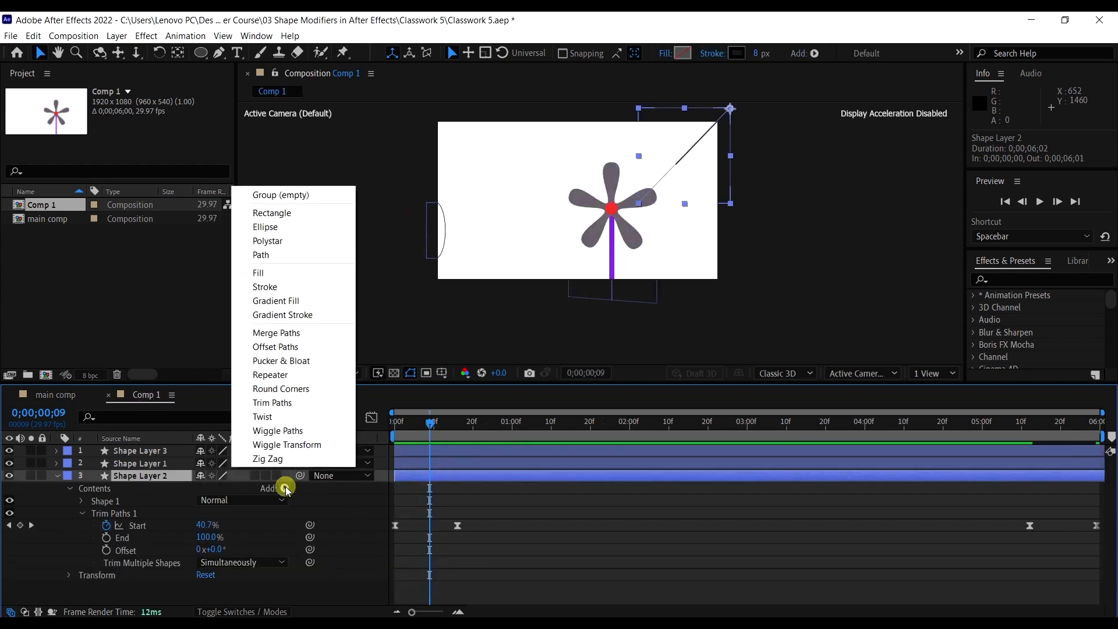
click(281, 431)
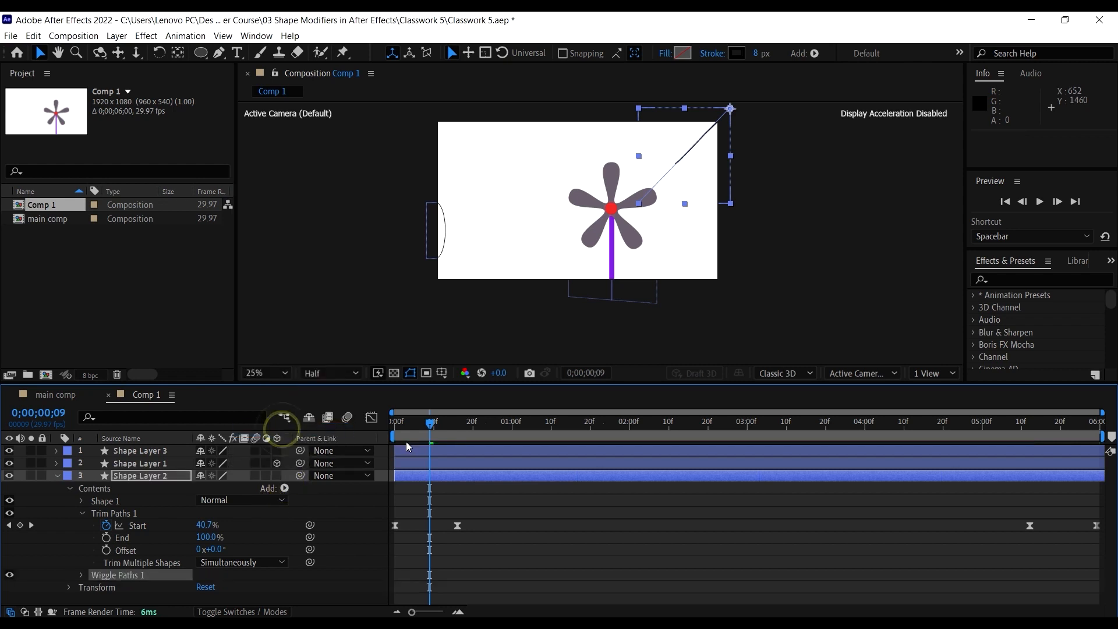
drag(414, 425, 395, 423)
key(space)
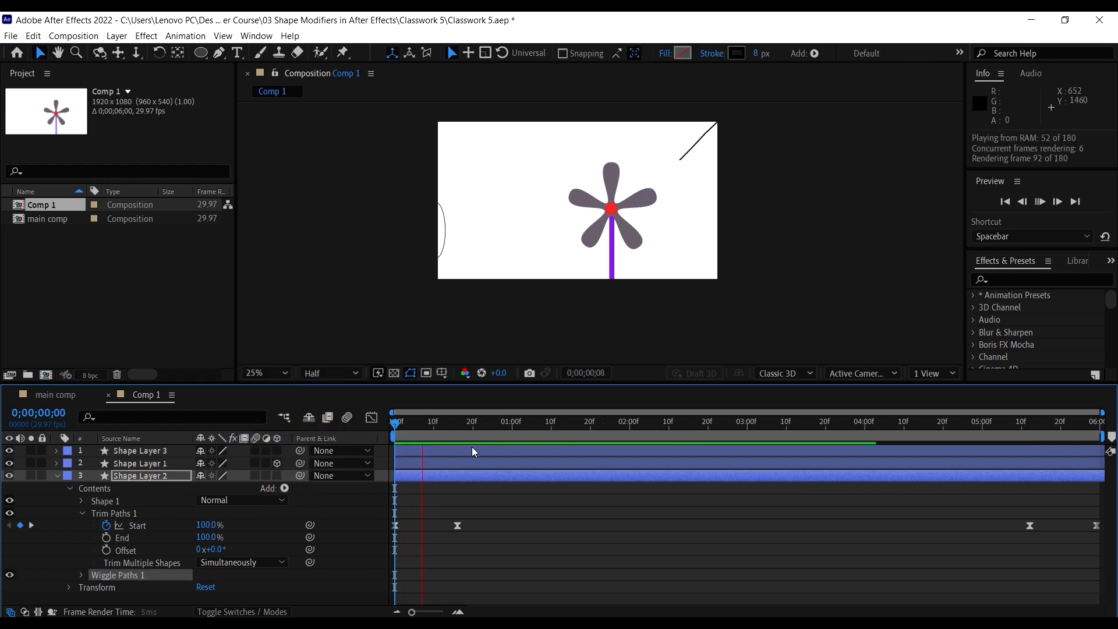
key(space)
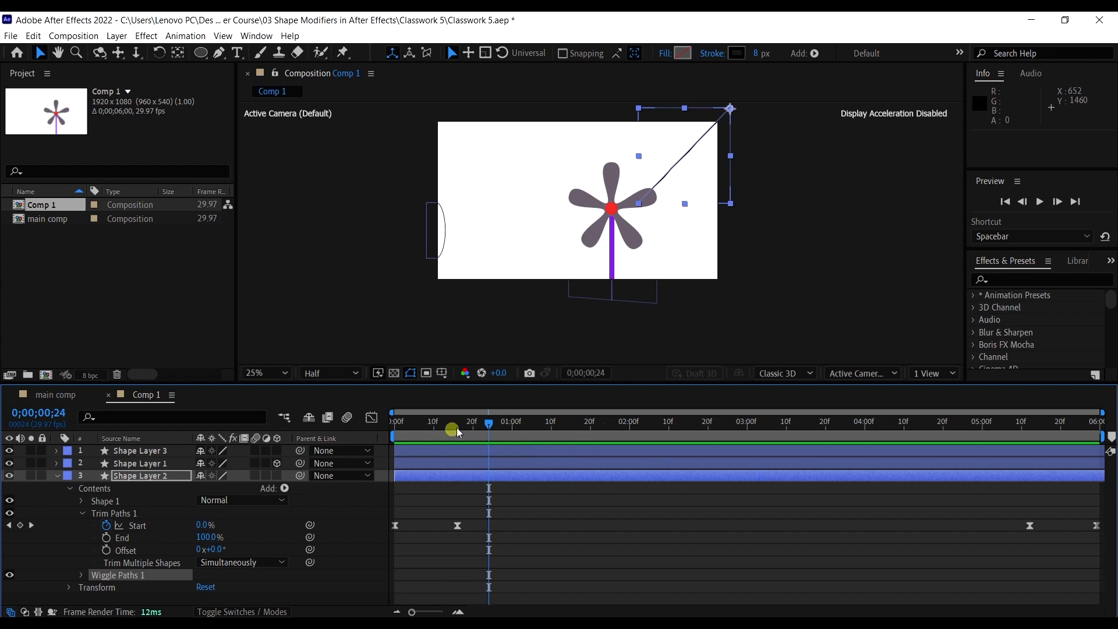
Set the Wiggle Paths Size to 33 and Detail to 60, checking the diagonal line at around 0;00;00;16
drag(457, 428, 502, 460)
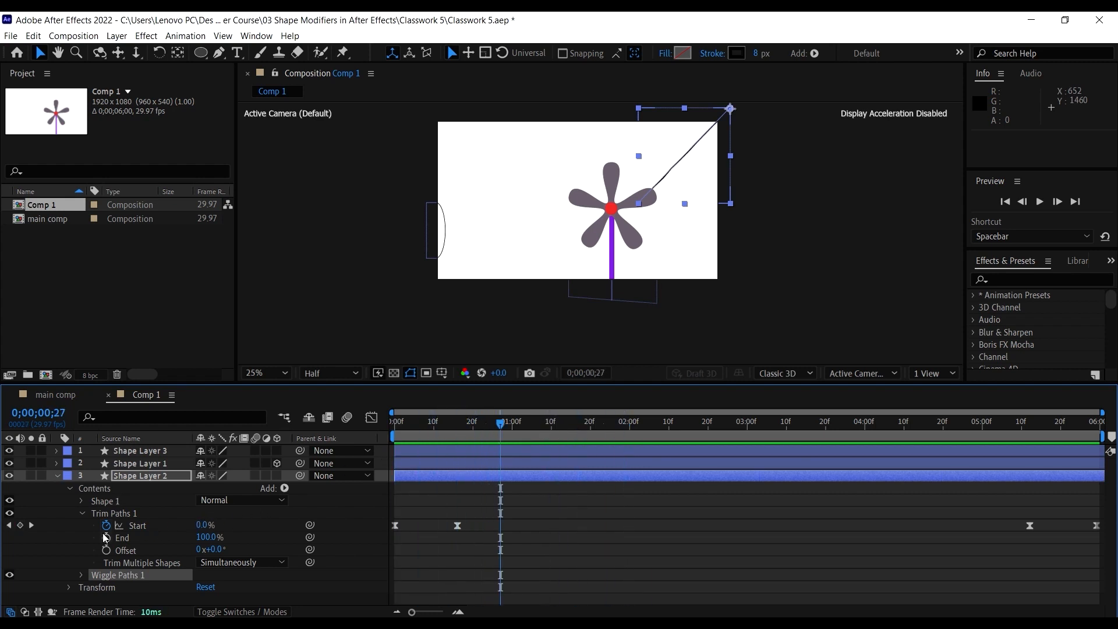
click(79, 576)
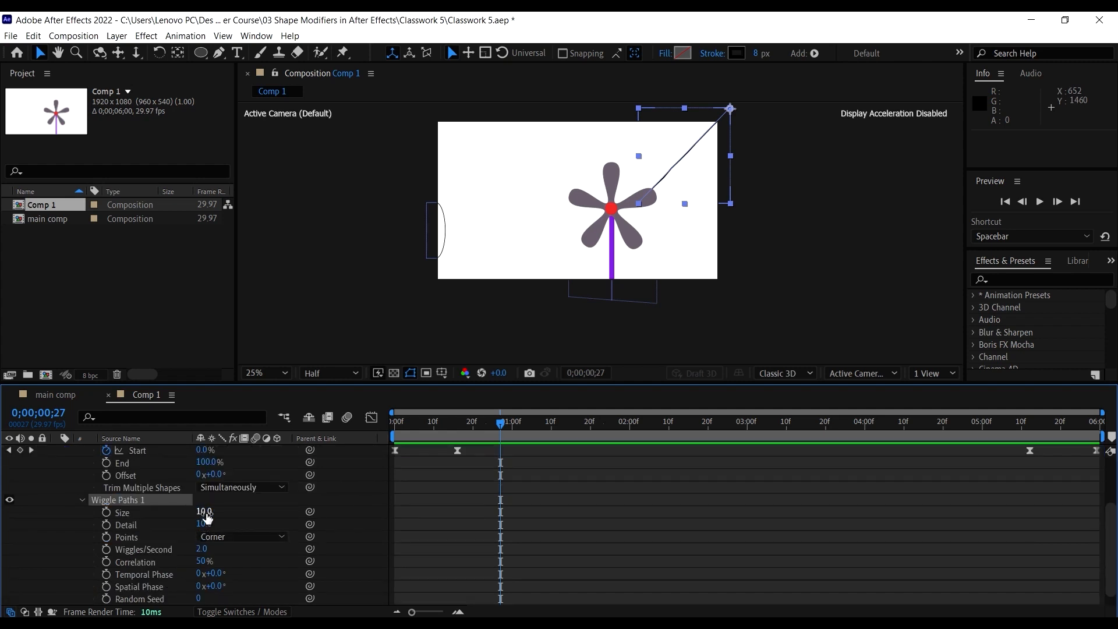
drag(206, 512, 444, 563)
key(ctrl+z)
drag(204, 511, 223, 515)
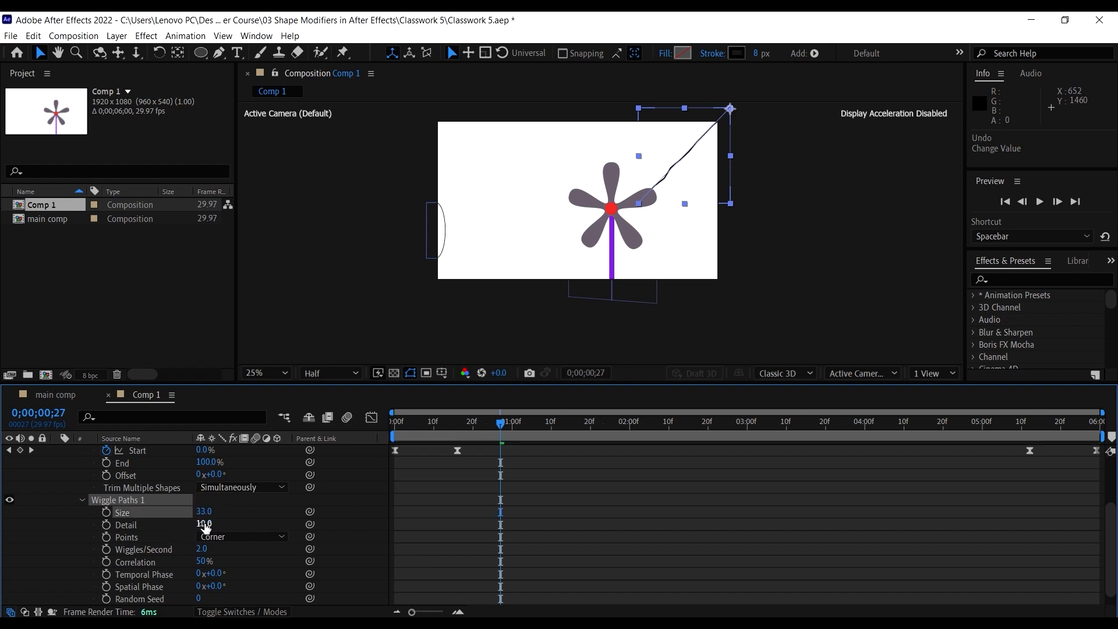
drag(410, 429, 309, 432)
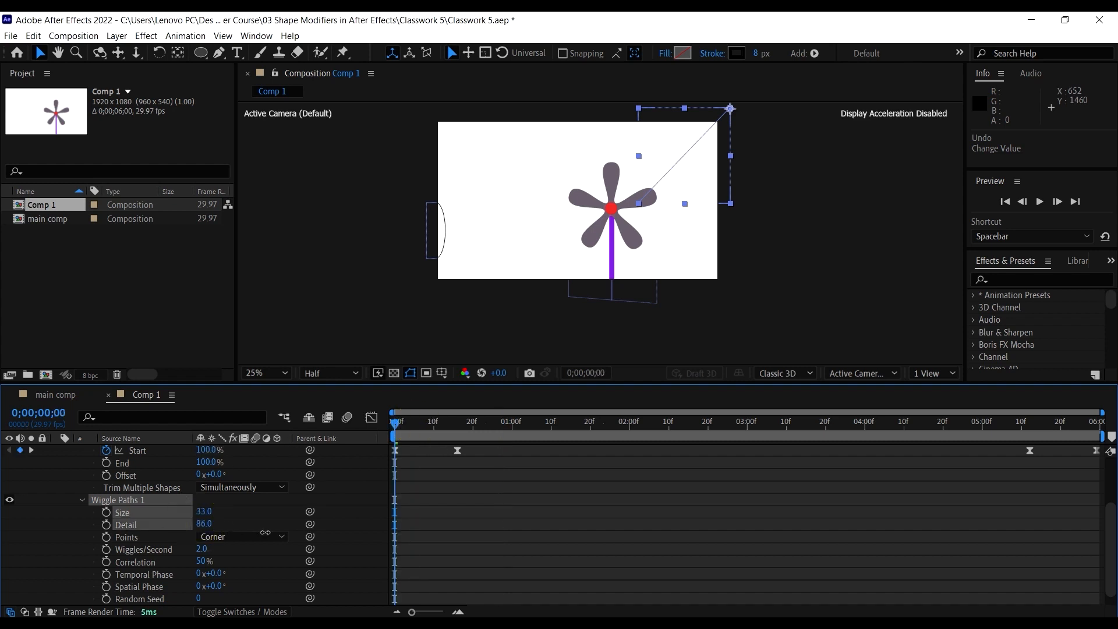
key(space)
mouse_move(204, 512)
mouse_down()
mouse_move(213, 512)
mouse_move(206, 523)
mouse_up()
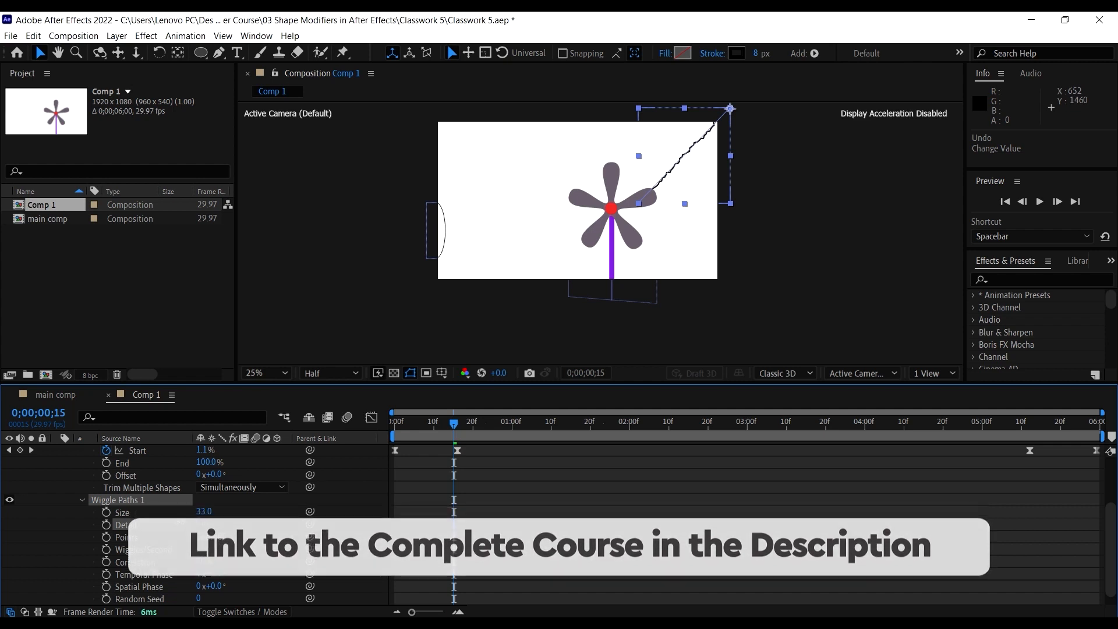
key(Page_Down)
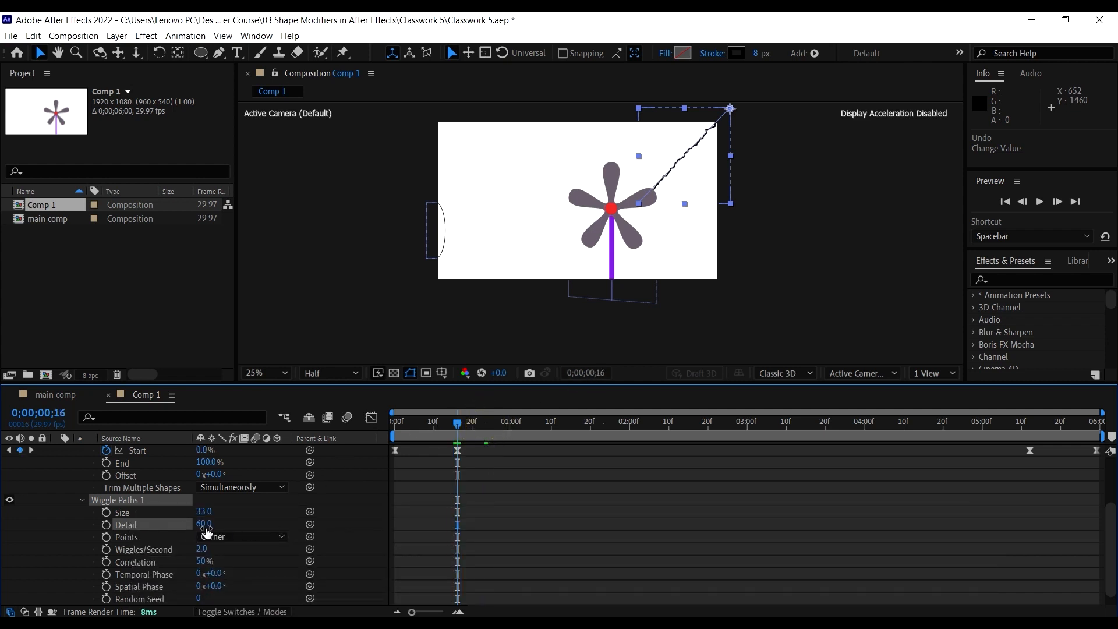
Set the Wiggle Paths Size to 80 and preview the diagonal line from the first frame
drag(204, 512, 239, 518)
drag(479, 425, 357, 427)
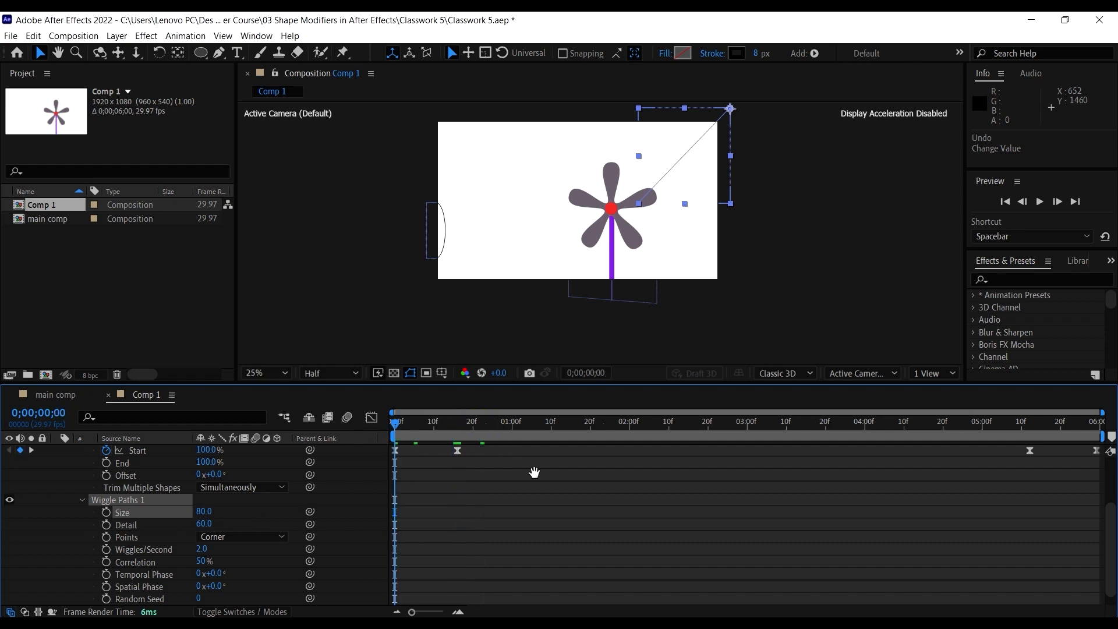
key(space)
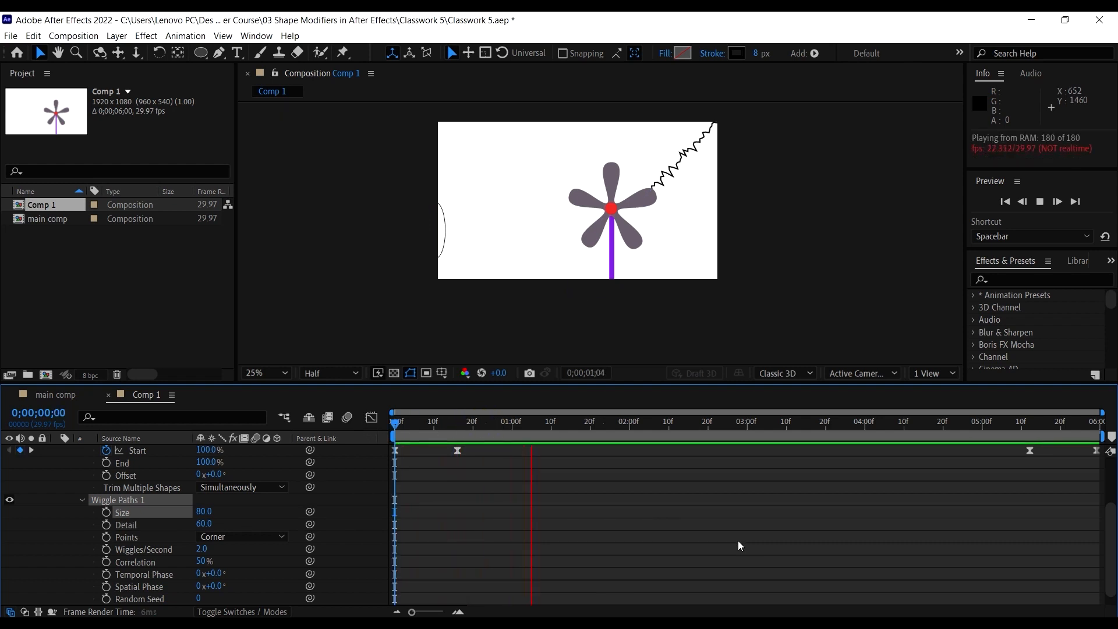
key(space)
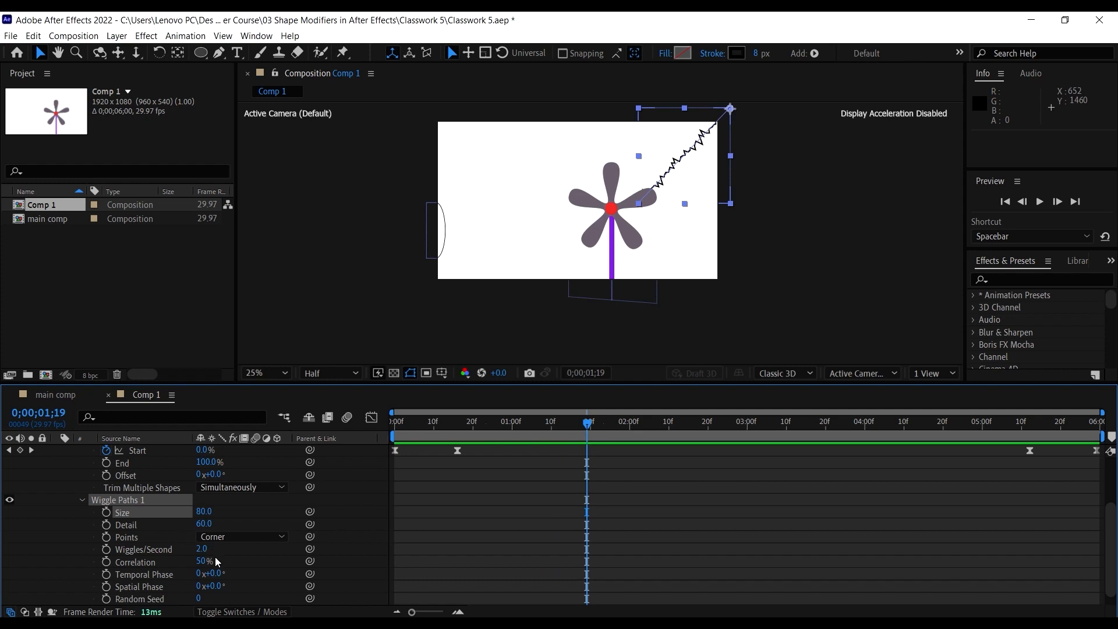
Set Wiggle Paths Wiggles/Second to 13 and preview the faster wiggle from the first frame
drag(200, 549, 206, 548)
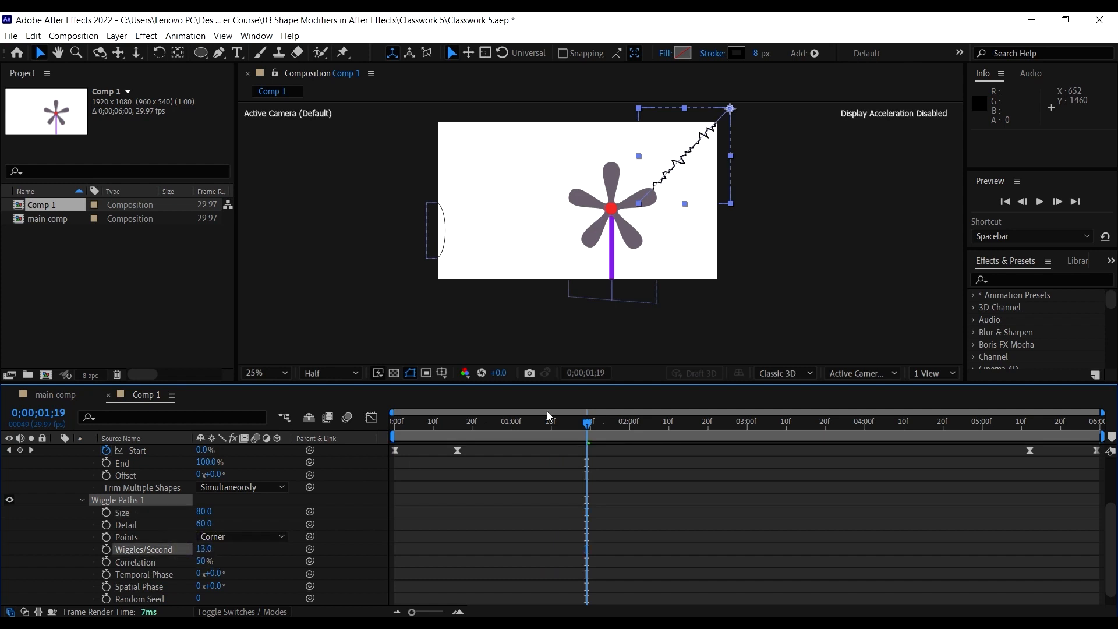
key(space)
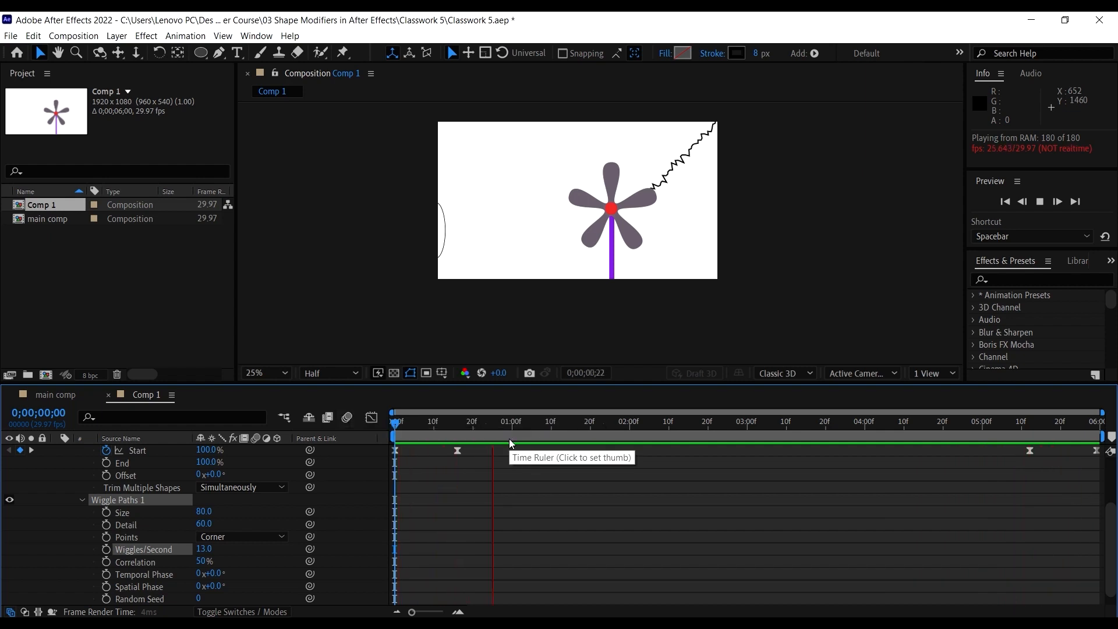
key(space)
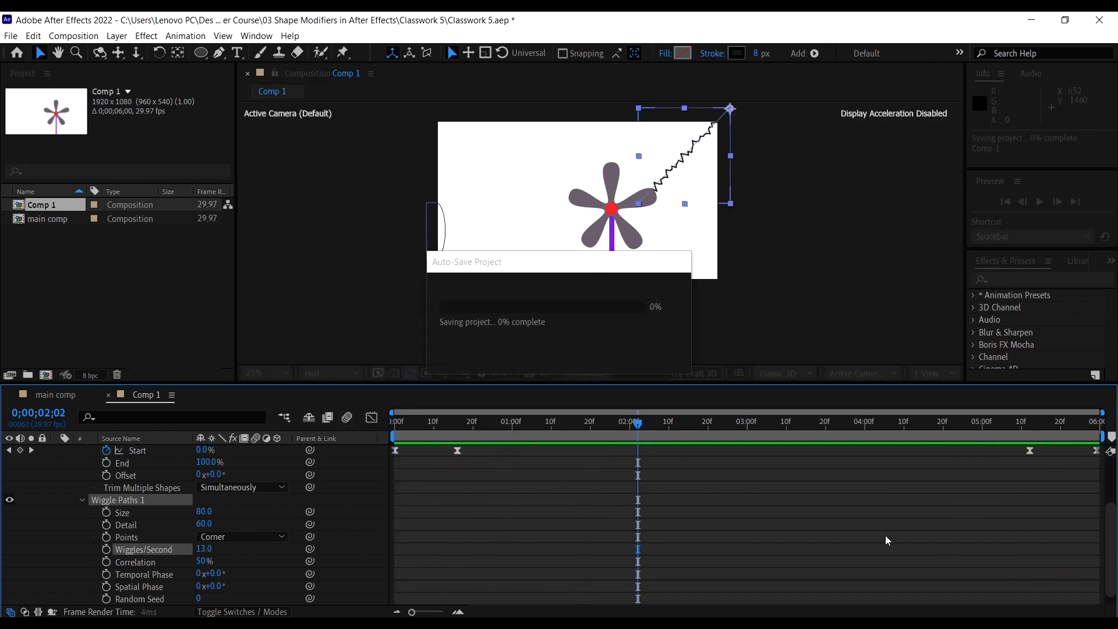
key(Home)
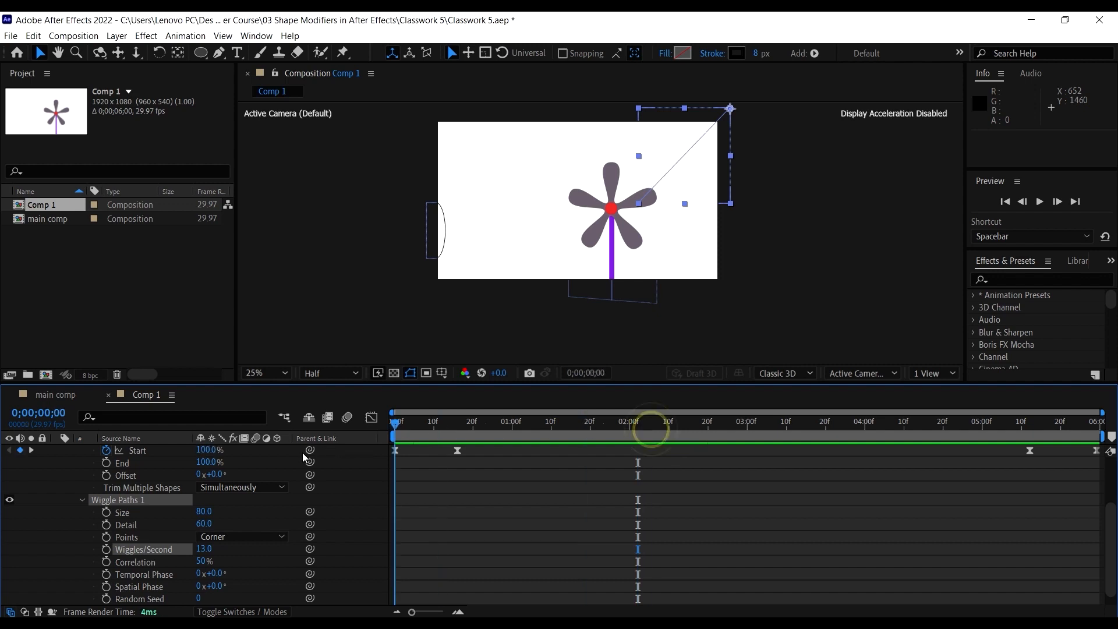
key(space)
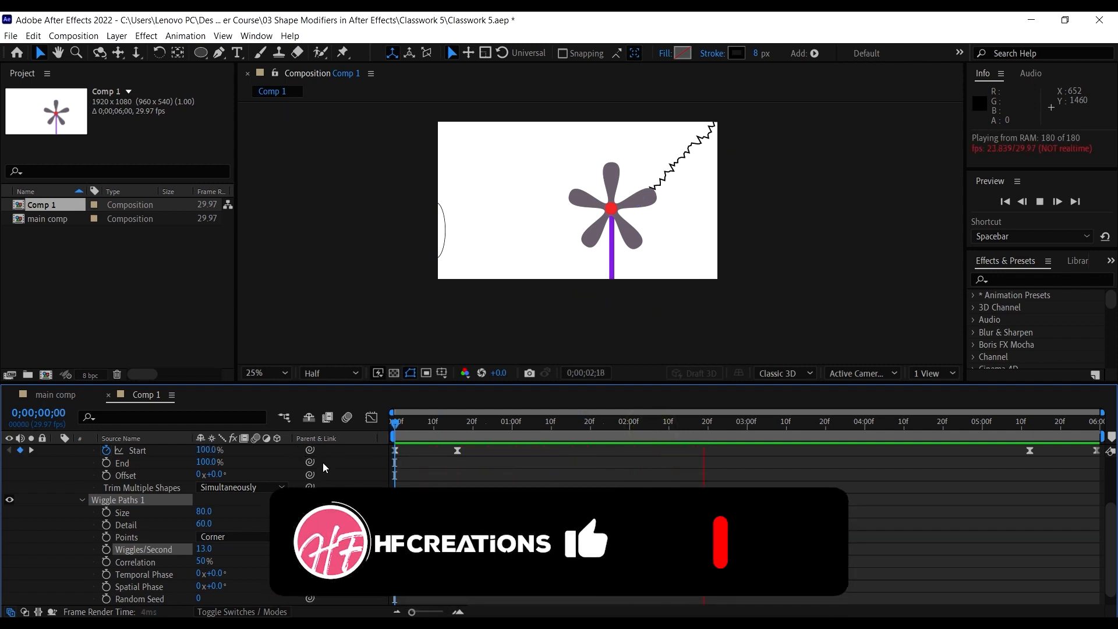
key(space)
Collapse all of Shape Layer 2's properties and lock the layer
click(83, 502)
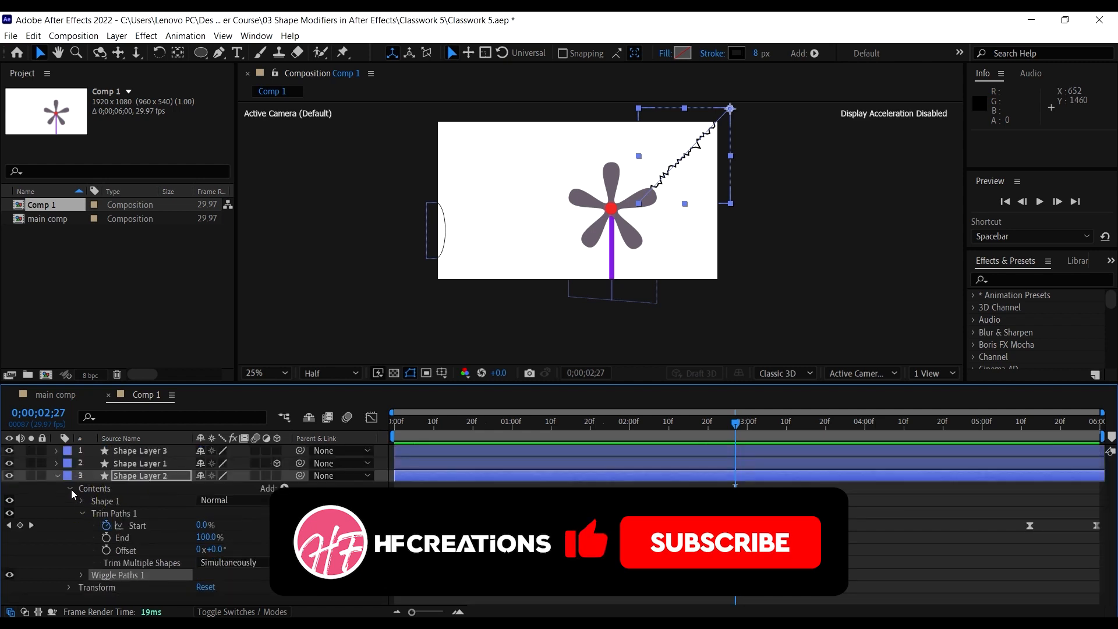
click(70, 488)
click(57, 476)
click(149, 476)
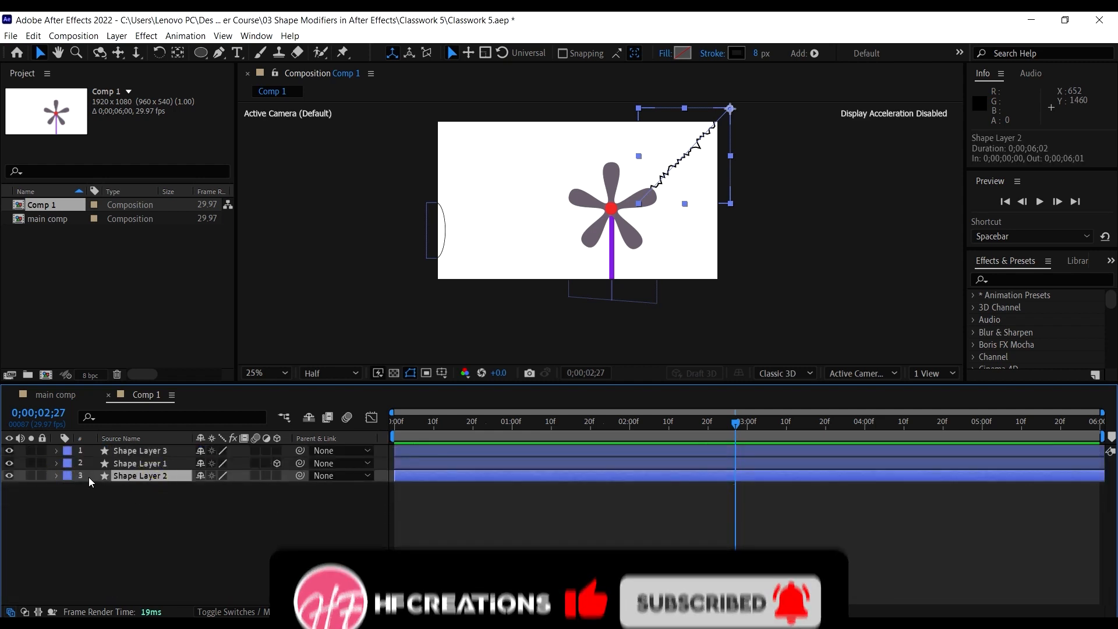
click(42, 476)
Select Shape Layer 1, preview Comp 1's animation from around 0;00;00;02, and return to the first frame
click(122, 463)
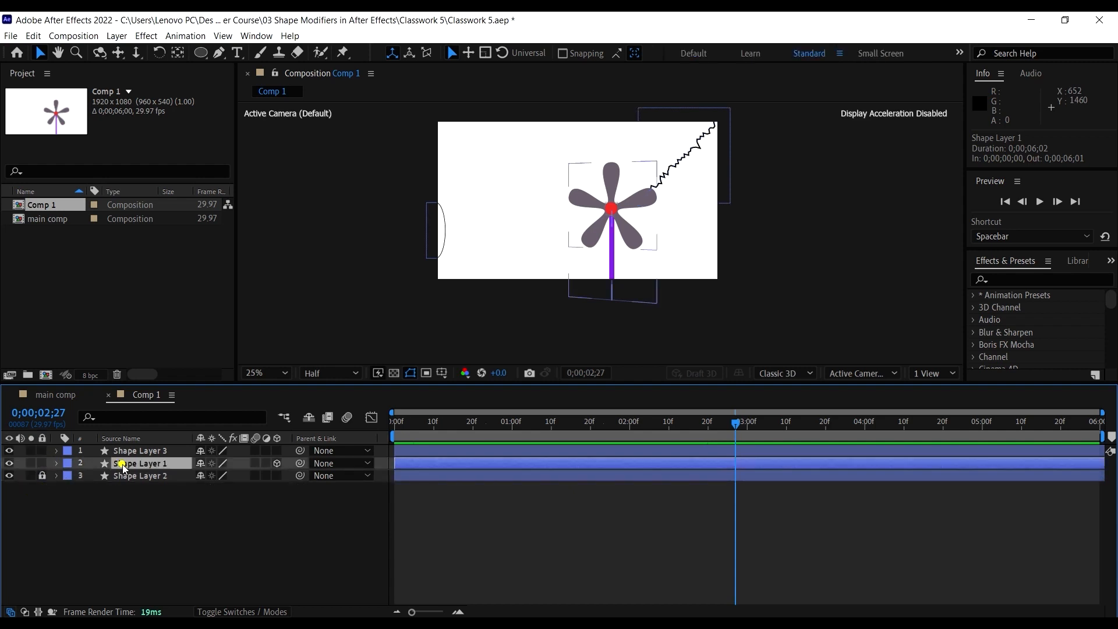
click(405, 430)
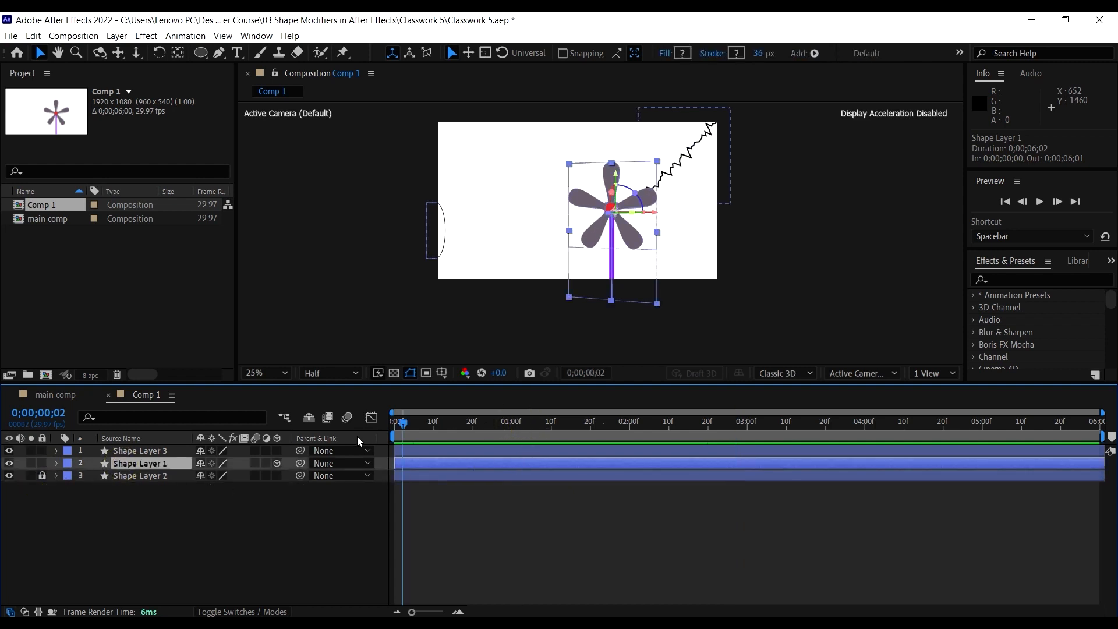
key(space)
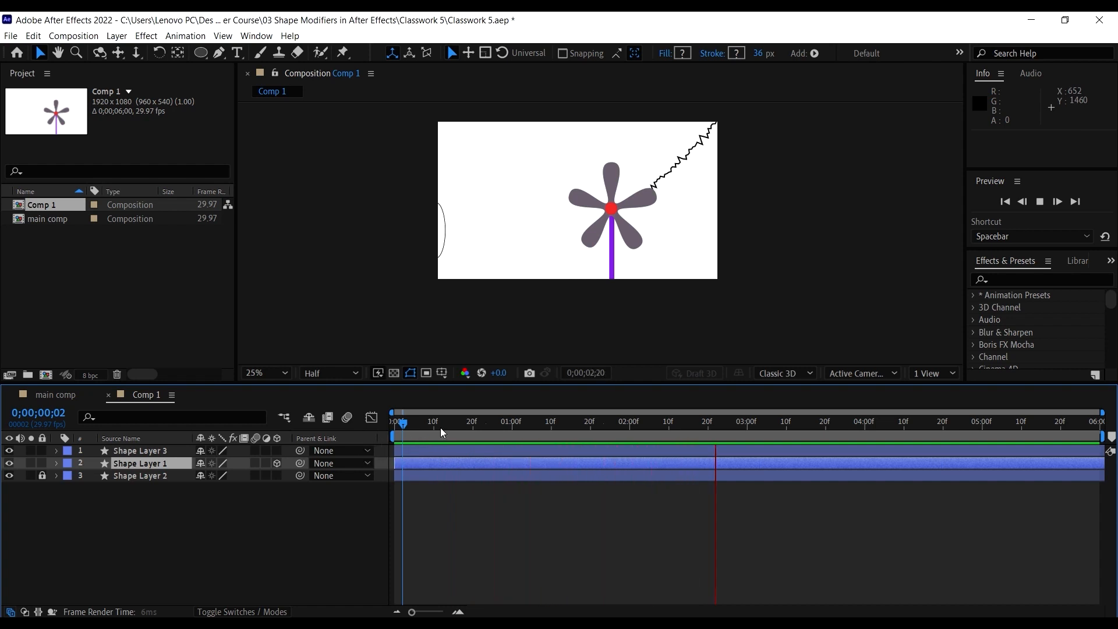
drag(440, 427, 363, 425)
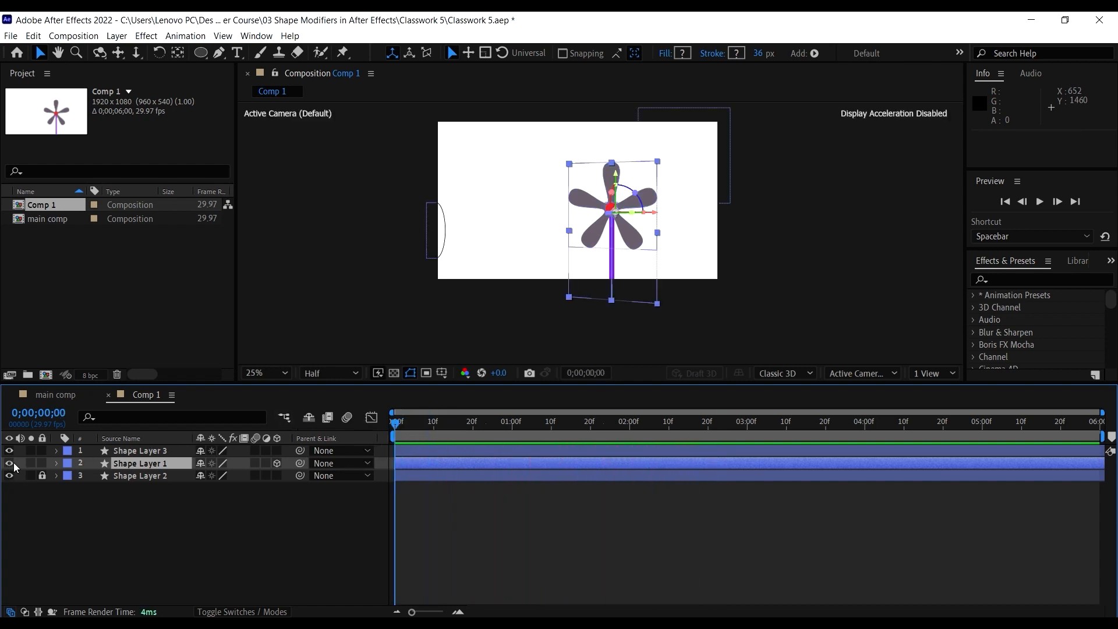
Add a Twist modifier to the Polystar 1 group in Shape Layer 1, keeping the time at the first frame
click(56, 463)
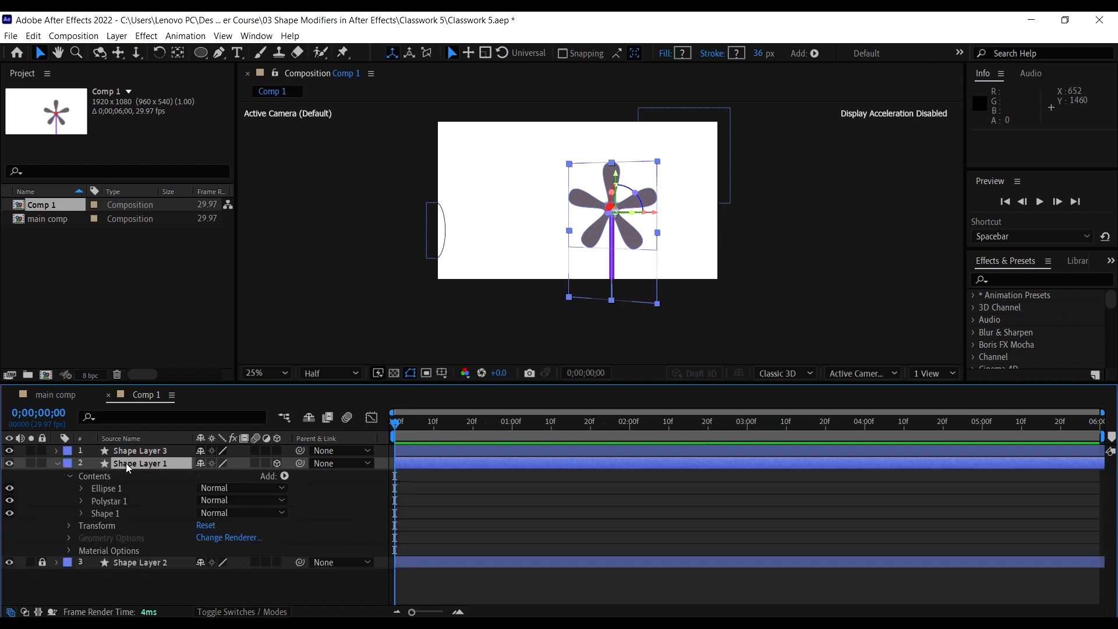
click(126, 465)
click(126, 490)
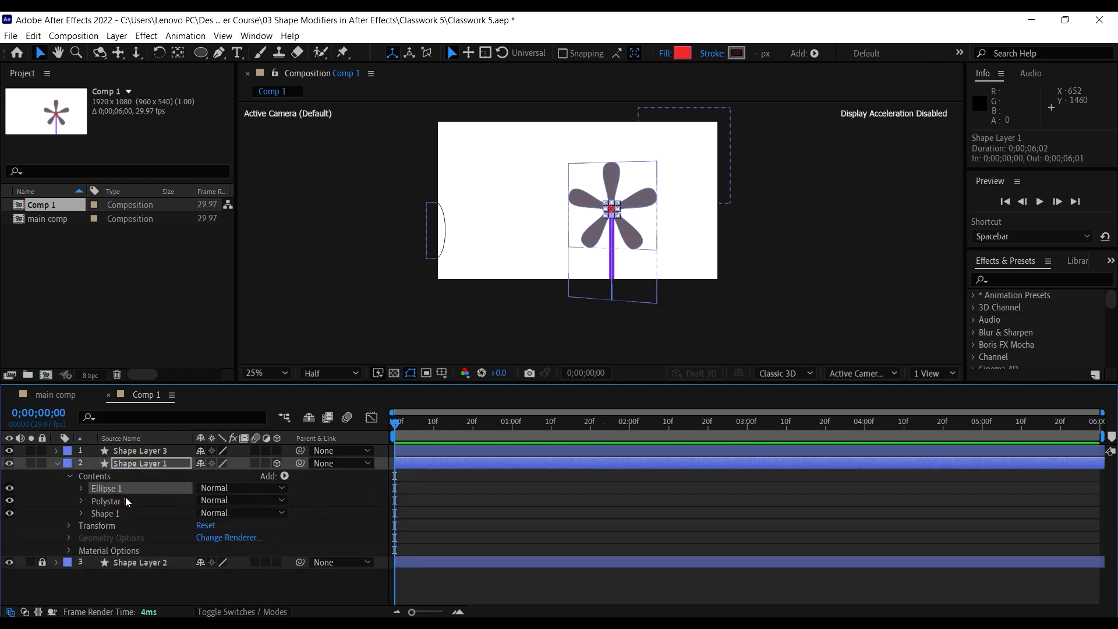
click(115, 513)
double_click(121, 501)
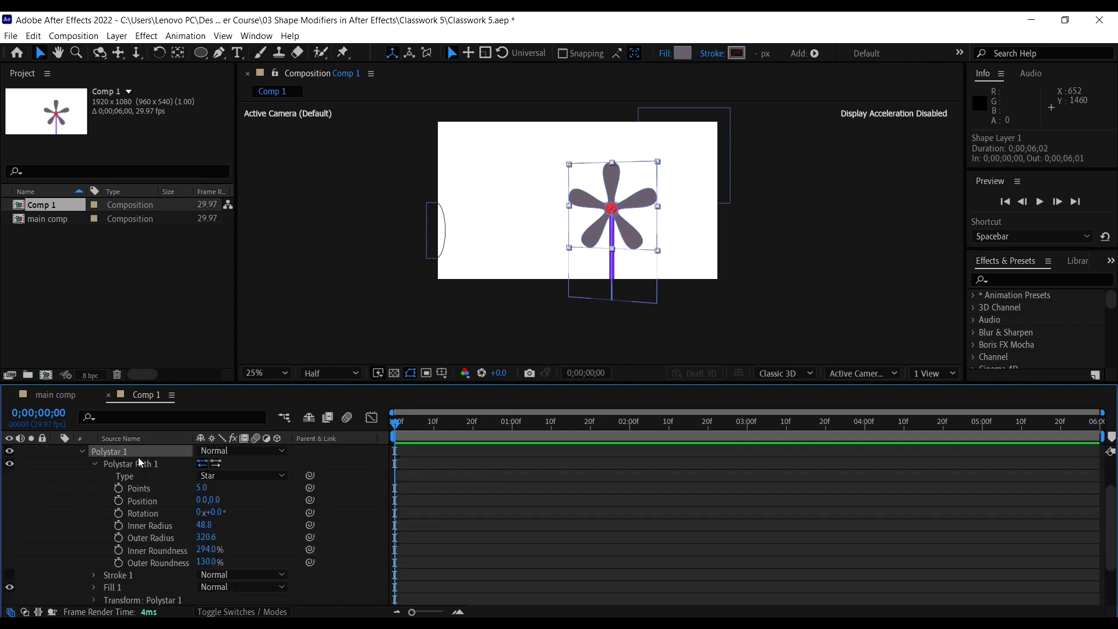
scroll(150, 460, up, 2)
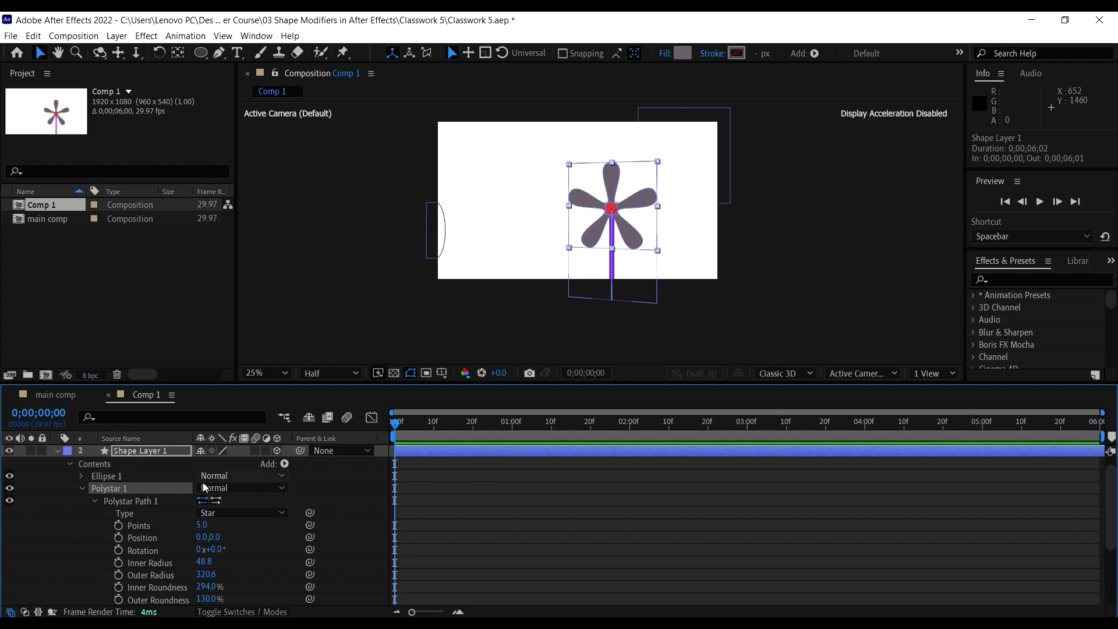
click(287, 463)
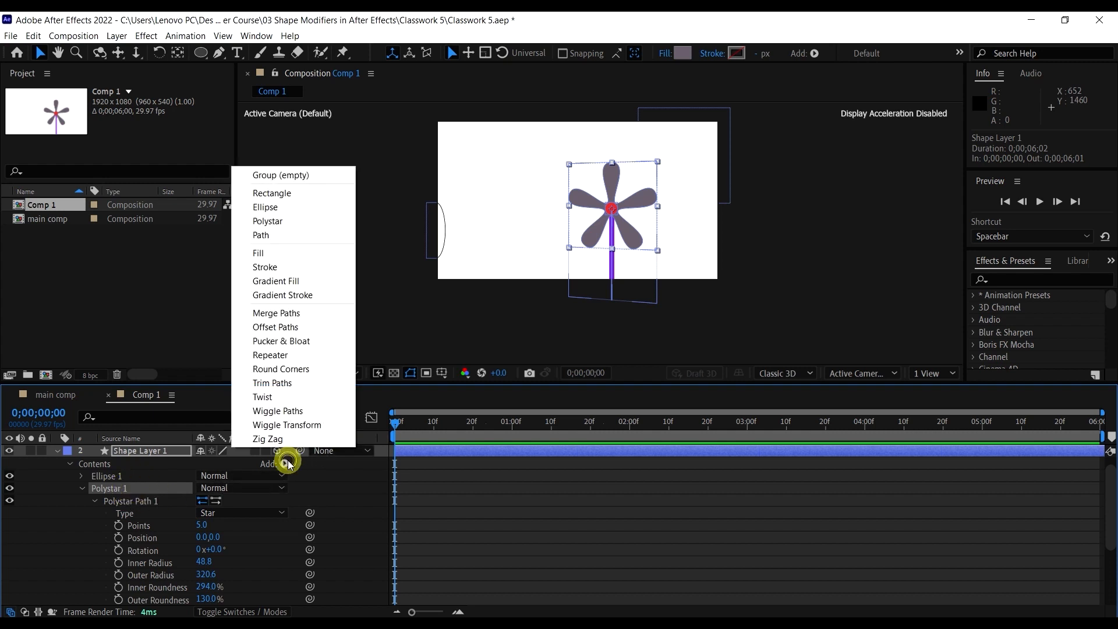
click(310, 396)
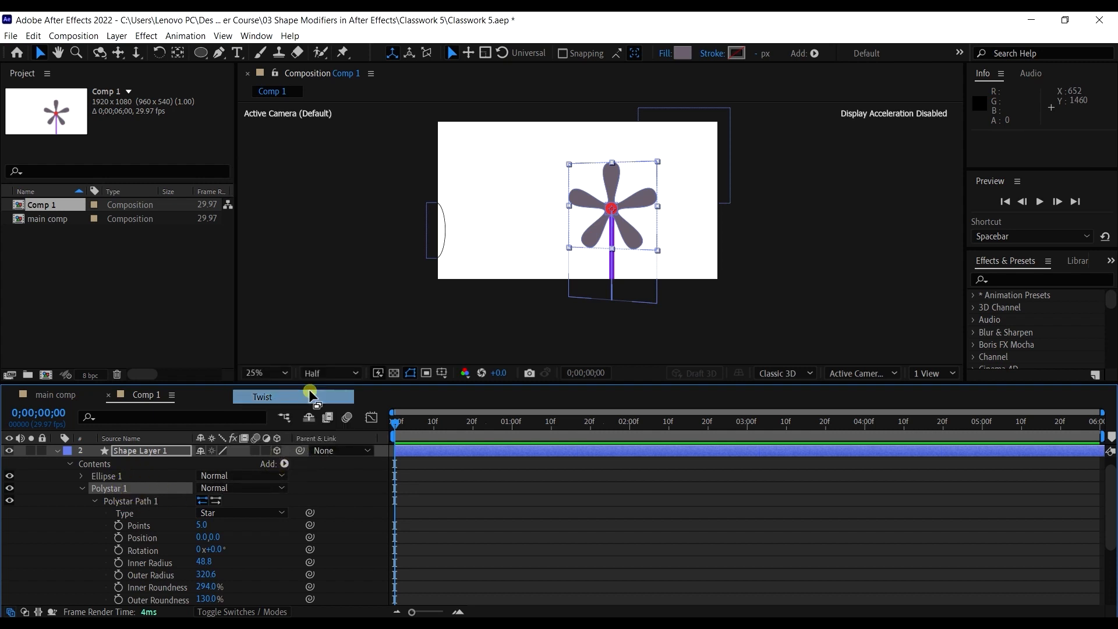
drag(411, 428, 365, 425)
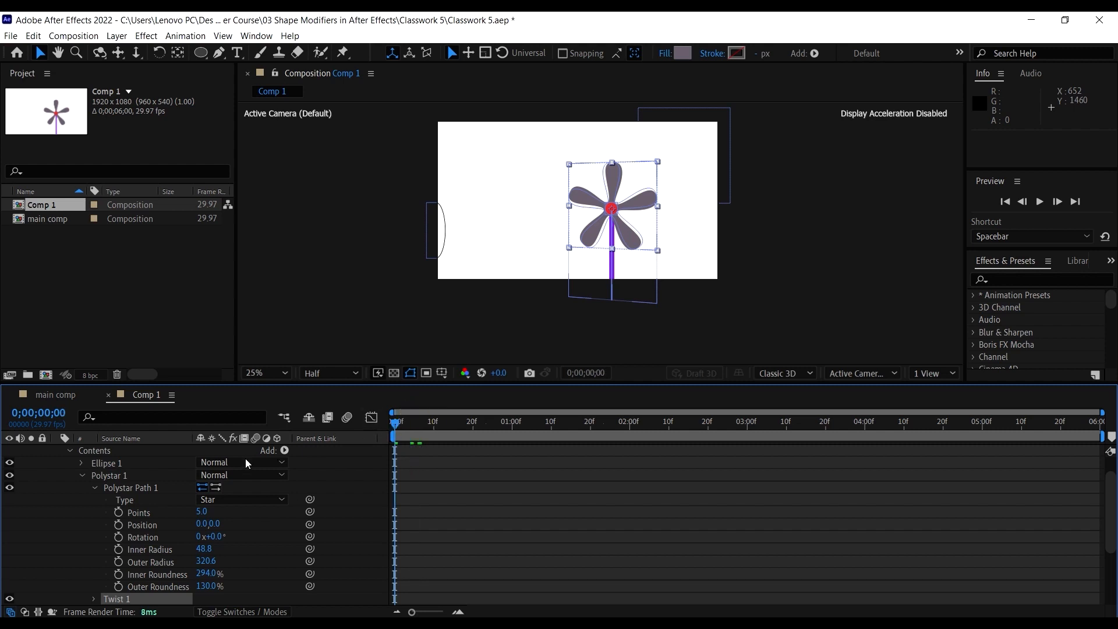
scroll(99, 487, down, 1)
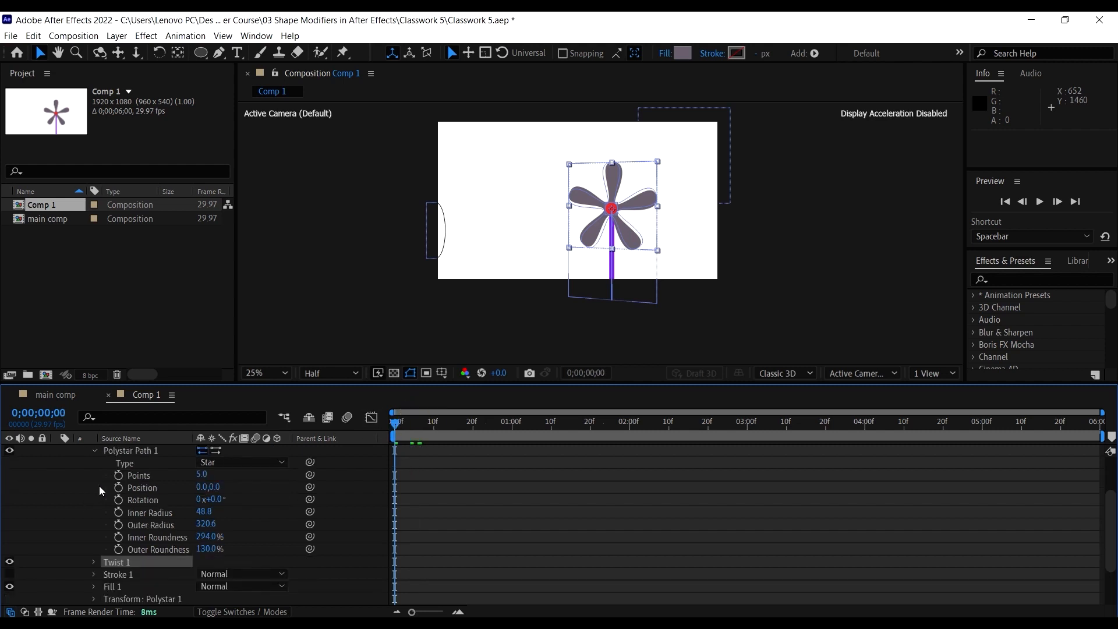
Expand the Twist 1 modifier under Polystar 1 to reach its Angle and Center values
scroll(99, 475, up, 1)
scroll(100, 475, down, 2)
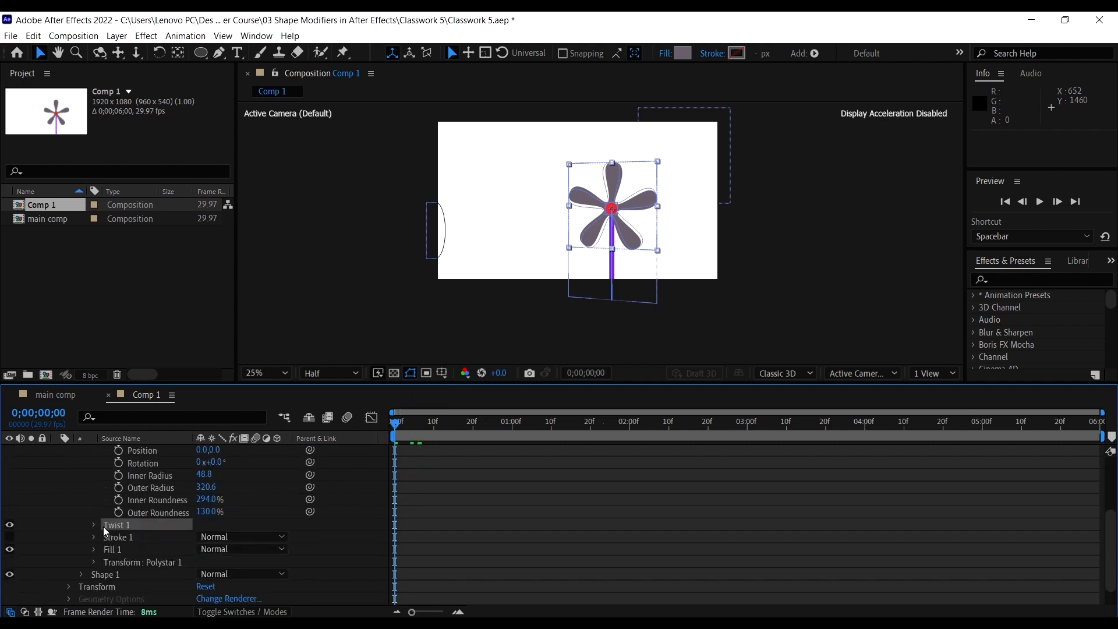
click(94, 524)
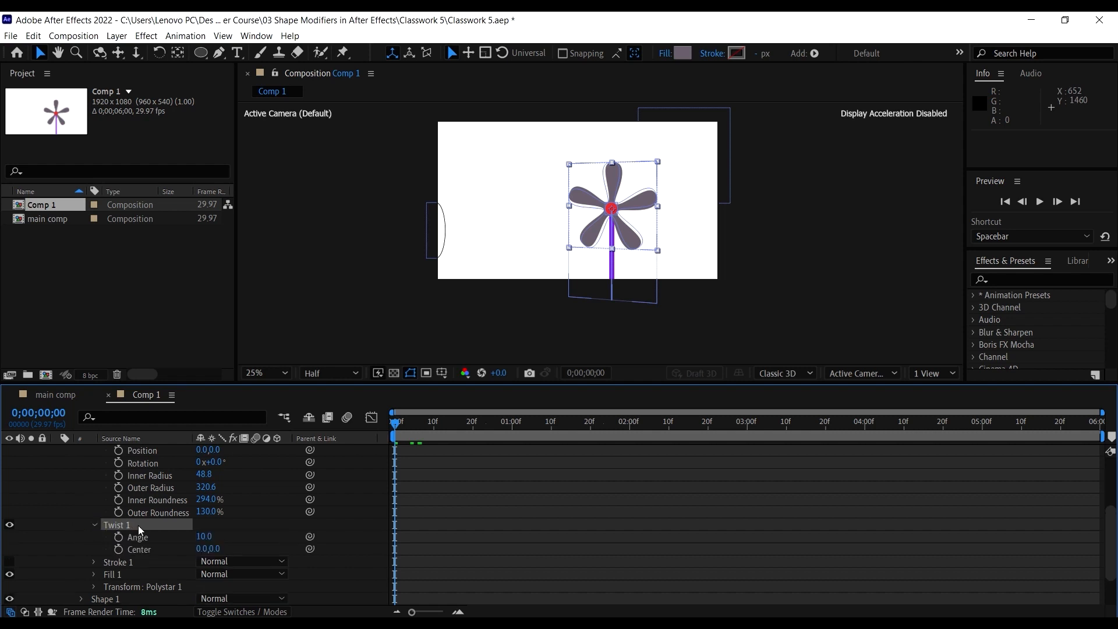
scroll(202, 552, down, 1)
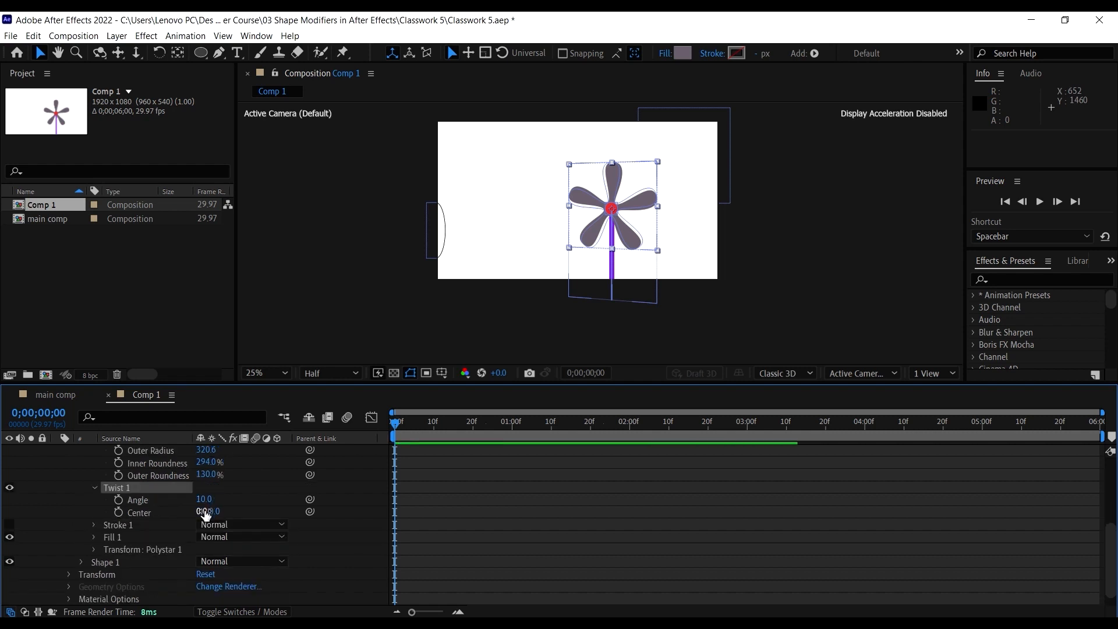
Try a Twist 1 Center of 184,0, undo it, and set the twist Angle to 108 to inspect the petals
drag(204, 512, 345, 517)
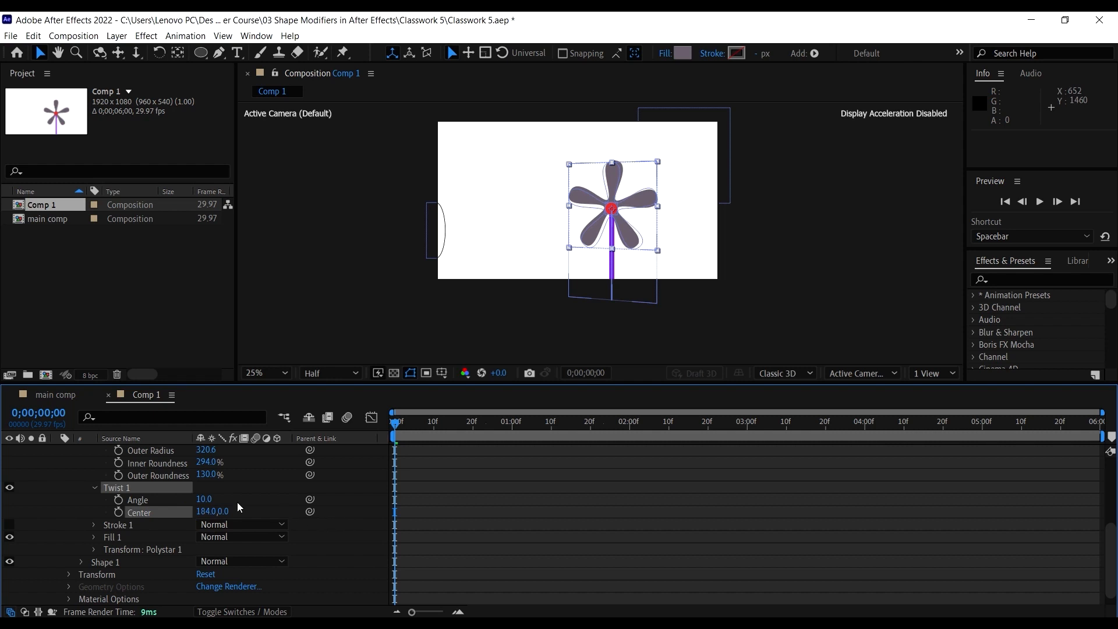
key(ctrl+z)
drag(205, 505, 276, 501)
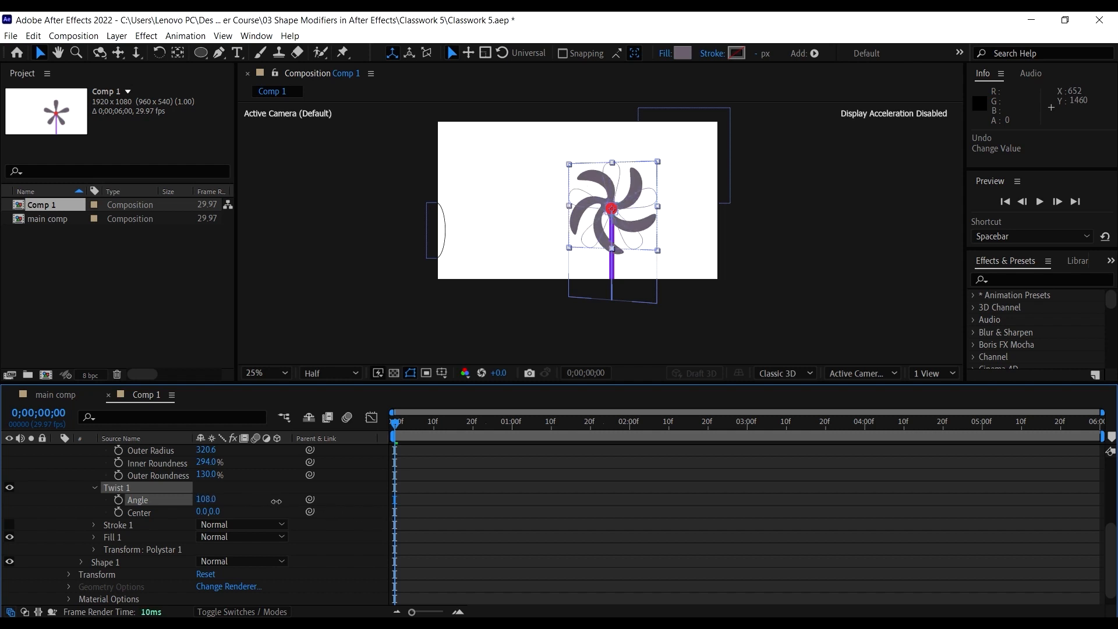
scroll(641, 222, up, 4)
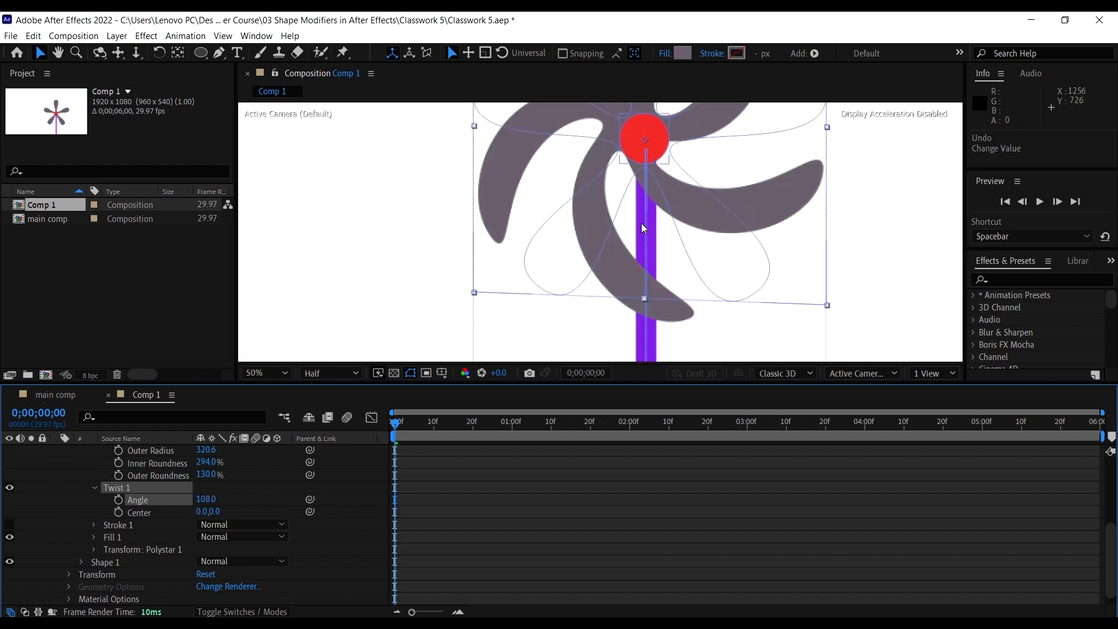
scroll(641, 222, down, 2)
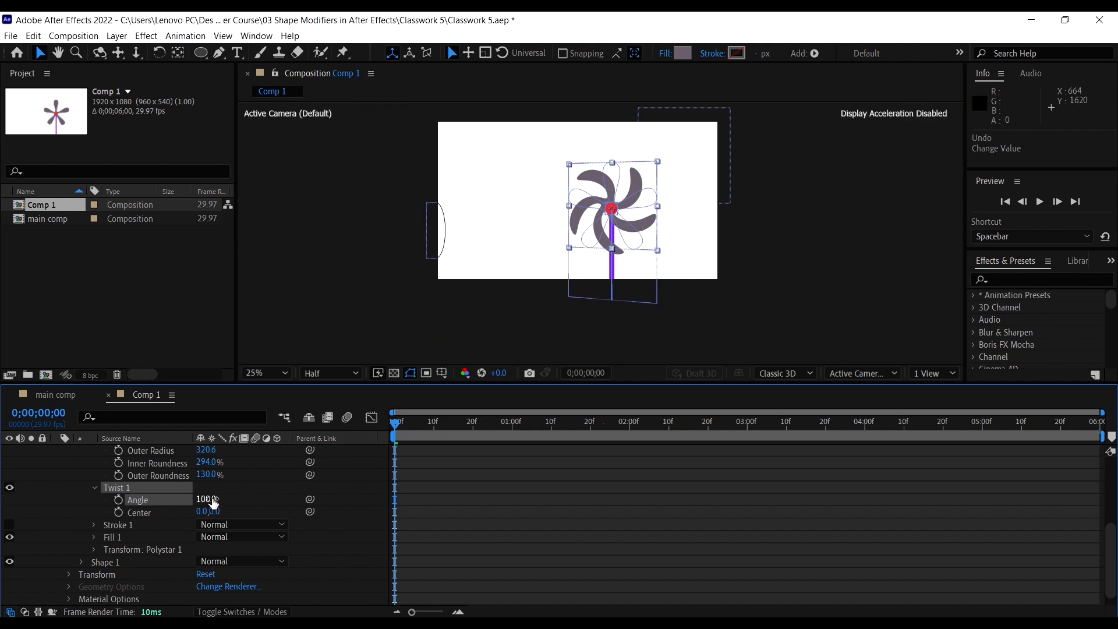
Preview the pinwheel with a Twist 1 Angle of -87, and set the Angle to 66 for another preview
drag(206, 499, 71, 499)
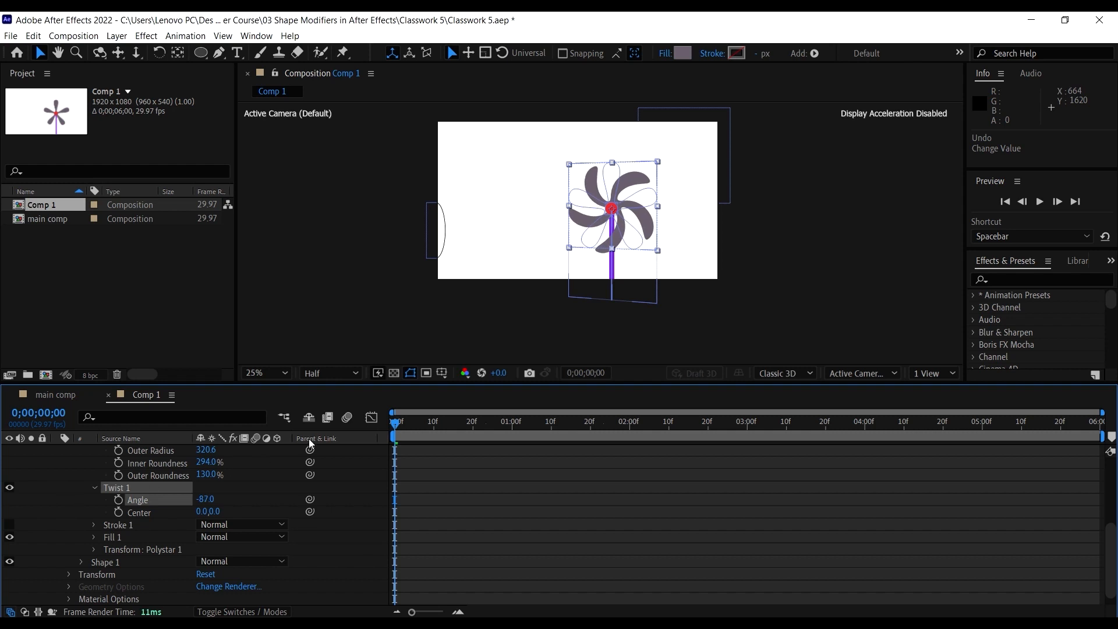
key(space)
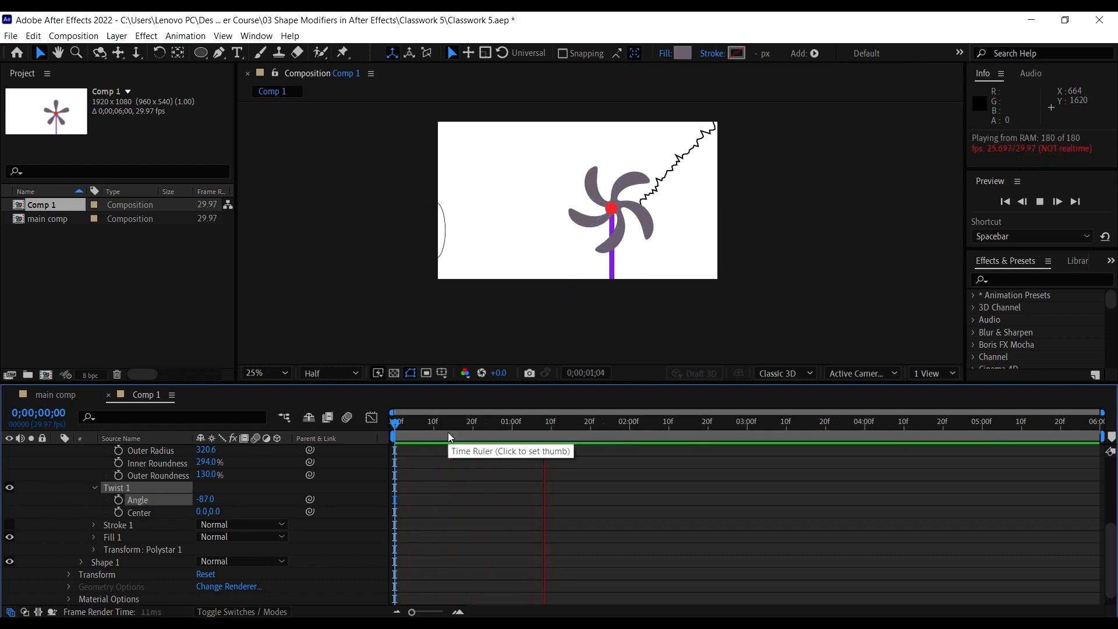
click(460, 426)
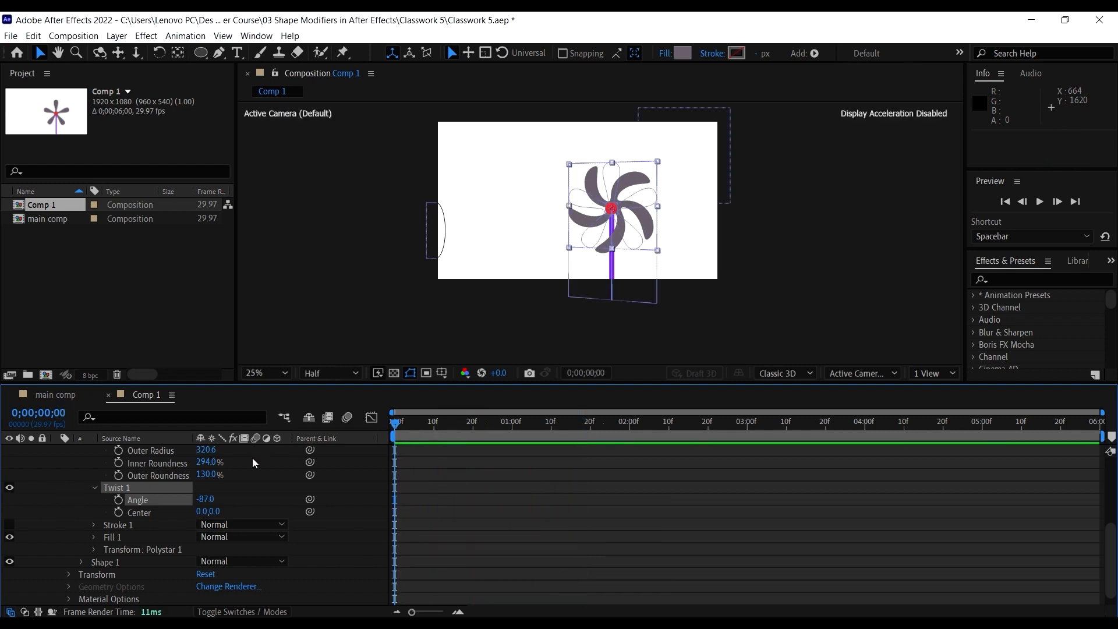
drag(207, 499, 326, 508)
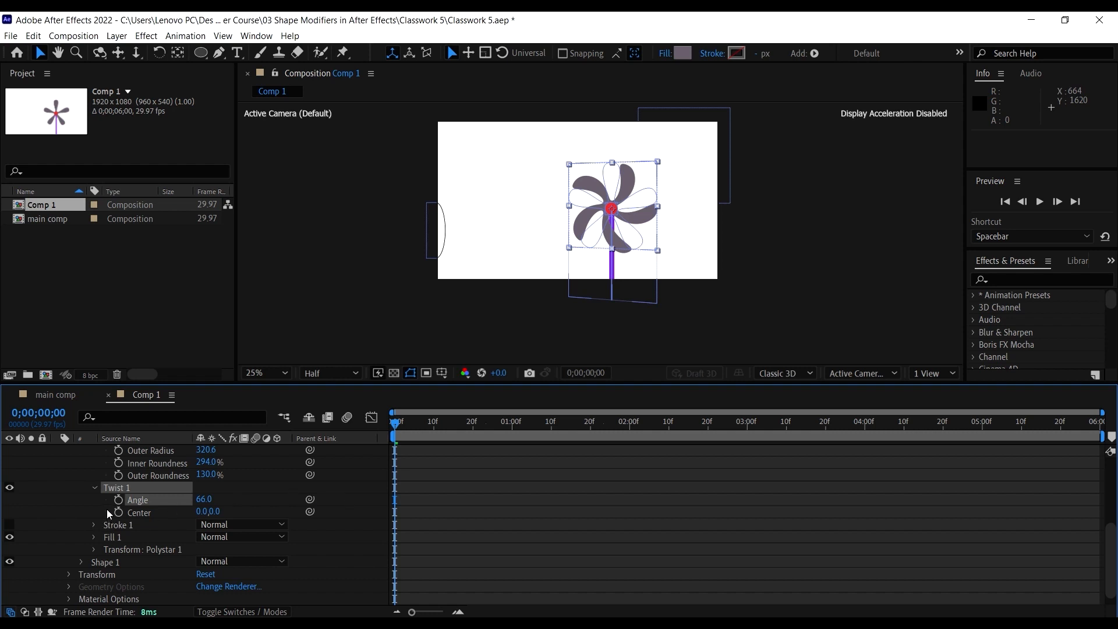
key(space)
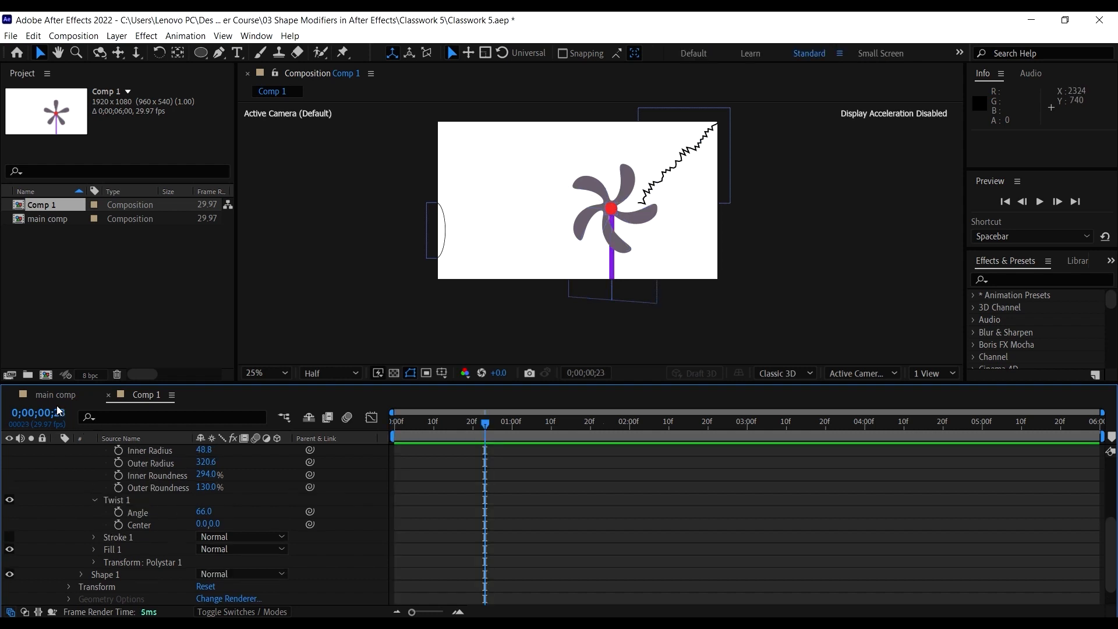
Switch to main comp and examine the Twist 1 settings of Polystar 1 in Shape Layer 1
click(51, 396)
click(157, 478)
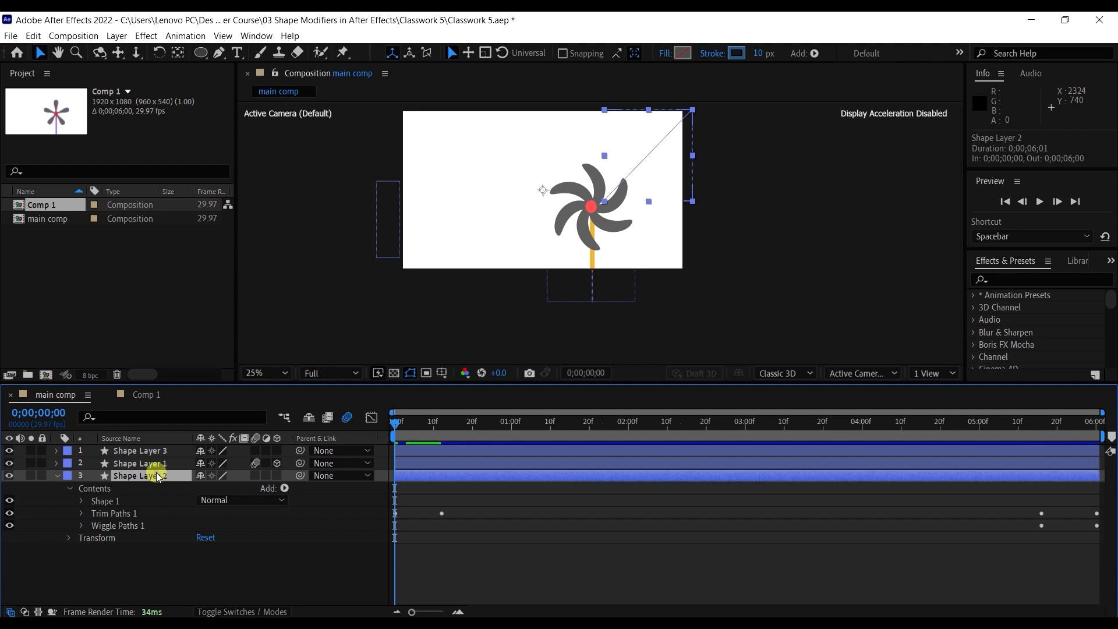
click(135, 464)
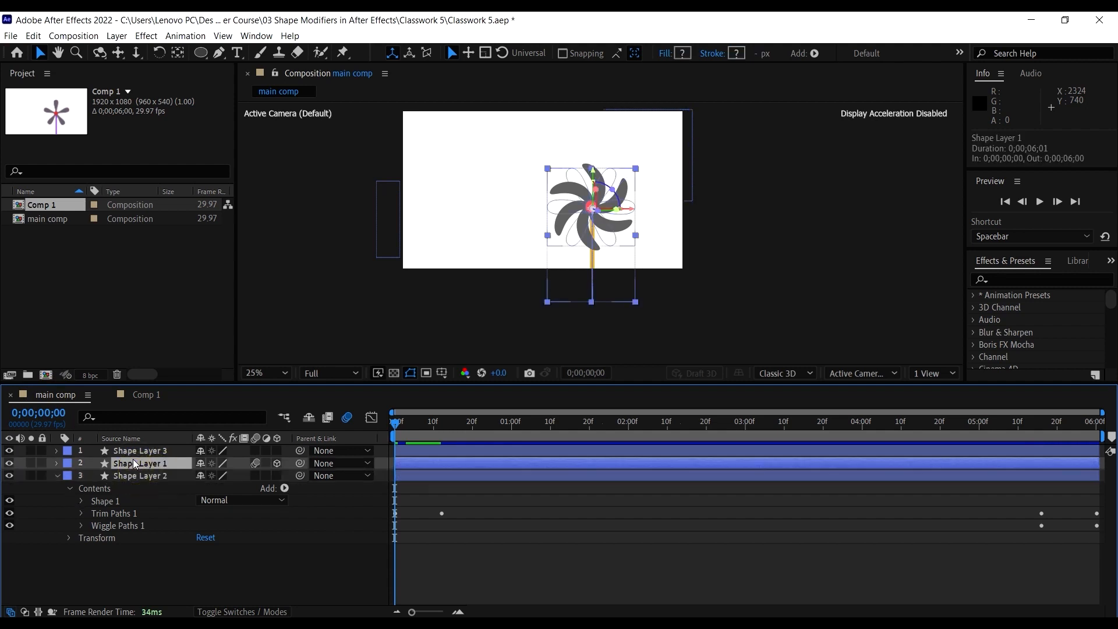
click(57, 463)
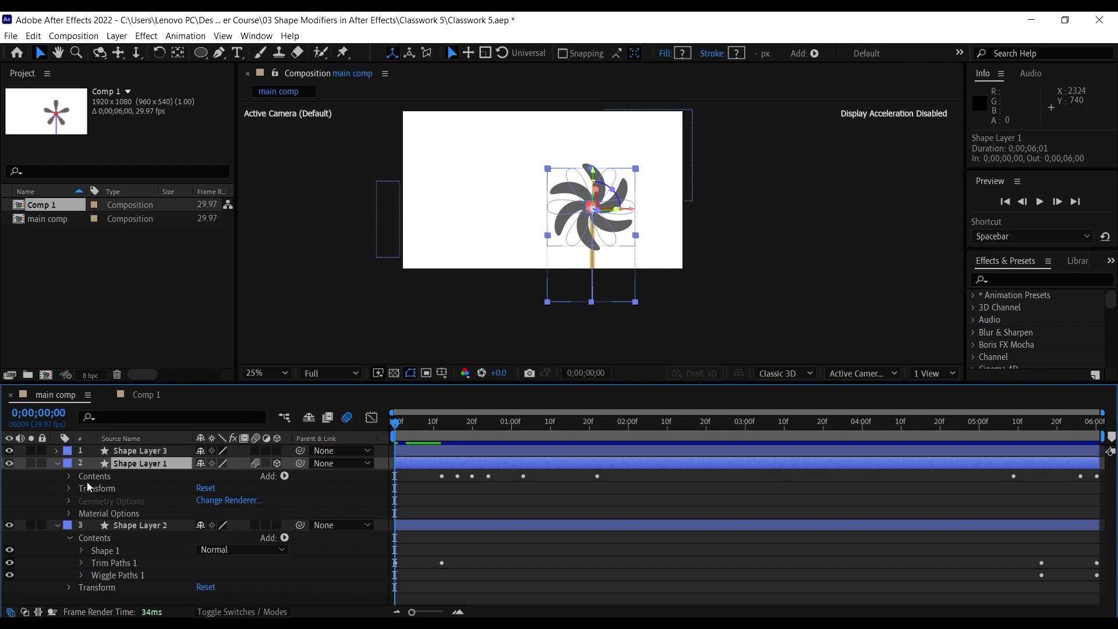
click(69, 477)
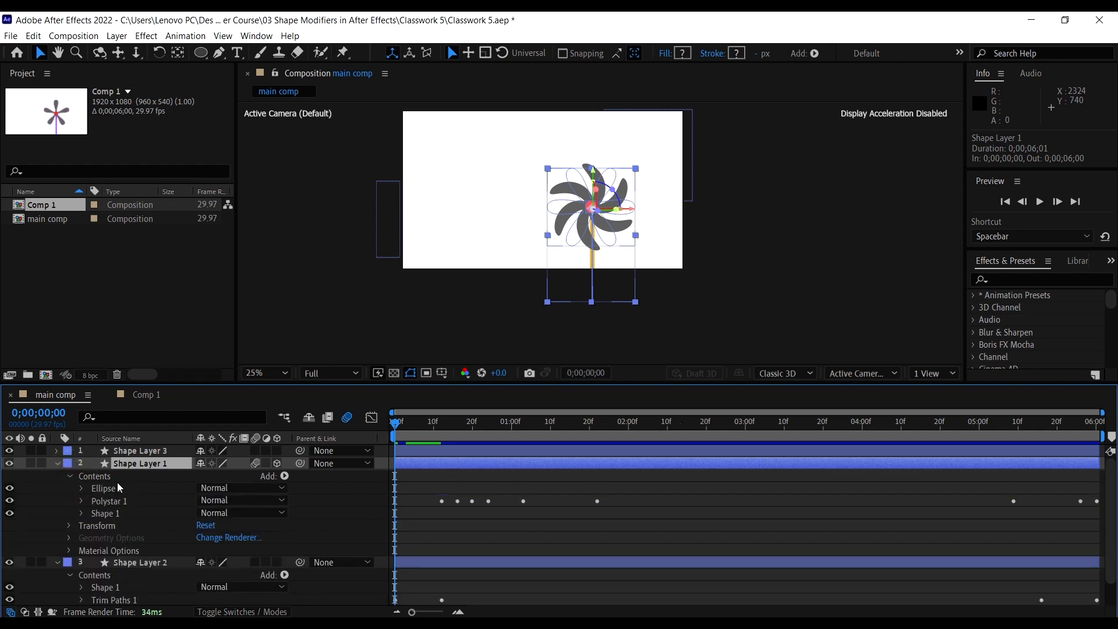
click(82, 501)
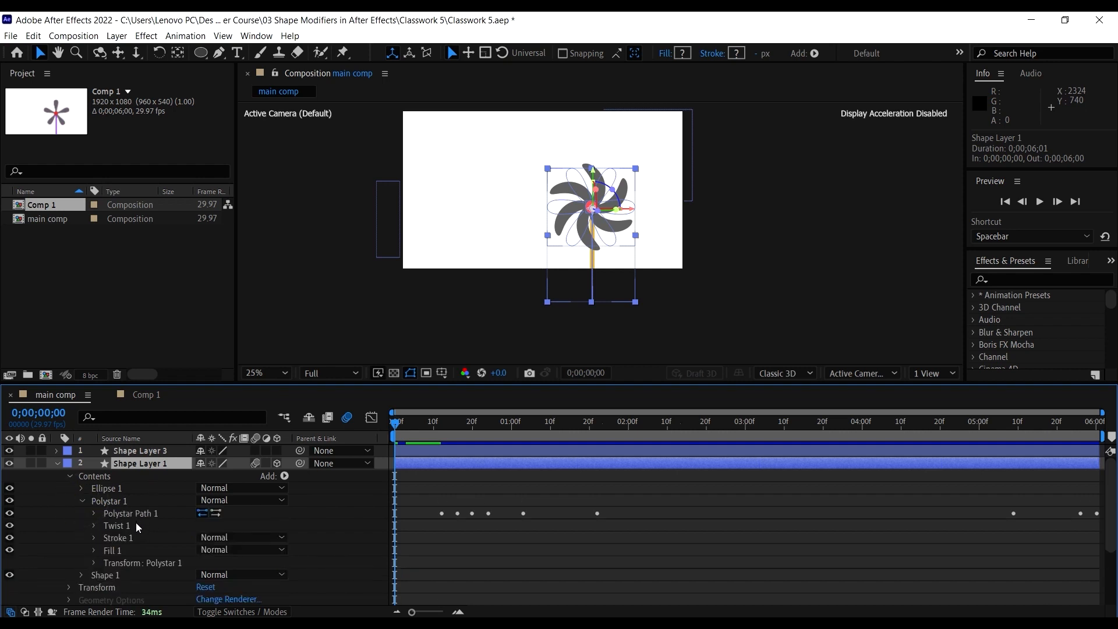
click(136, 527)
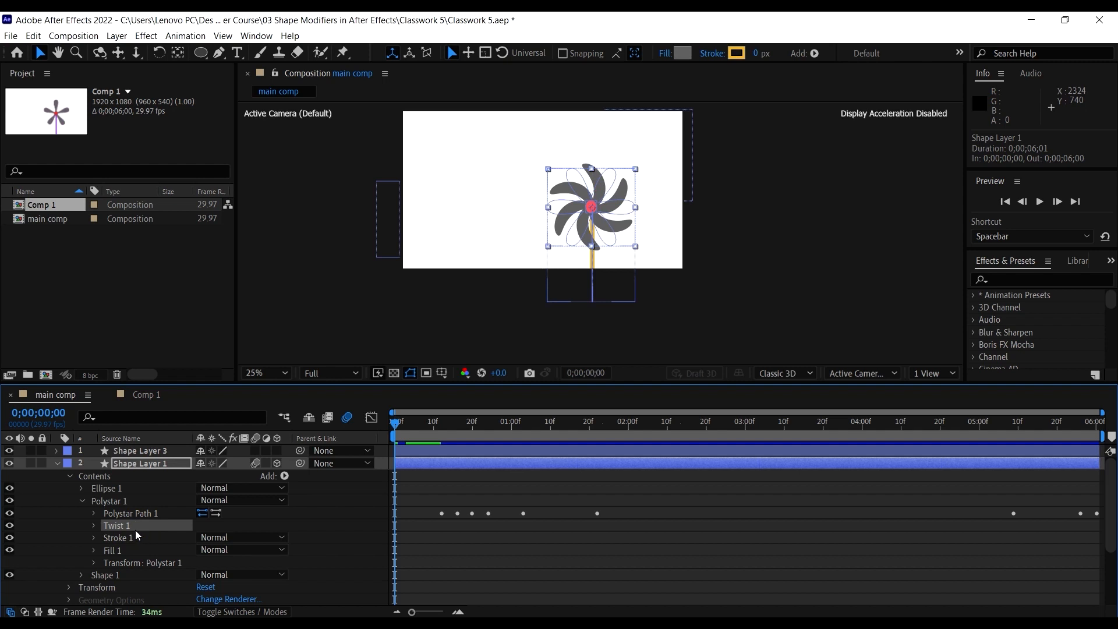
click(93, 526)
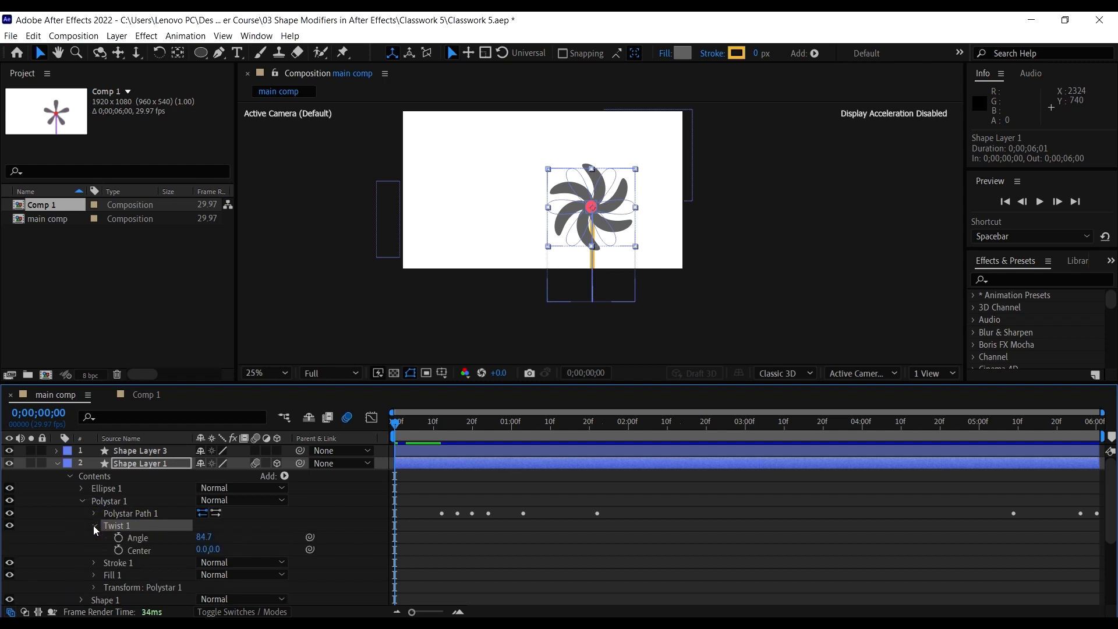
click(93, 525)
Examine the keyframed Rotation and Points properties of Polystar Path 1 in main comp
click(110, 513)
click(94, 514)
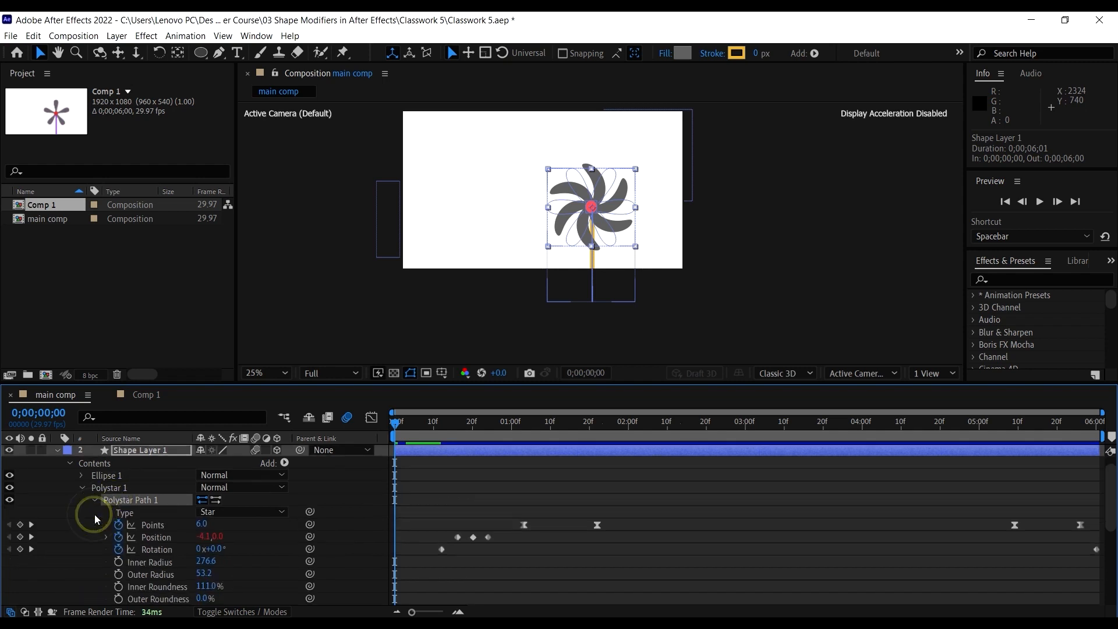
click(156, 550)
click(152, 525)
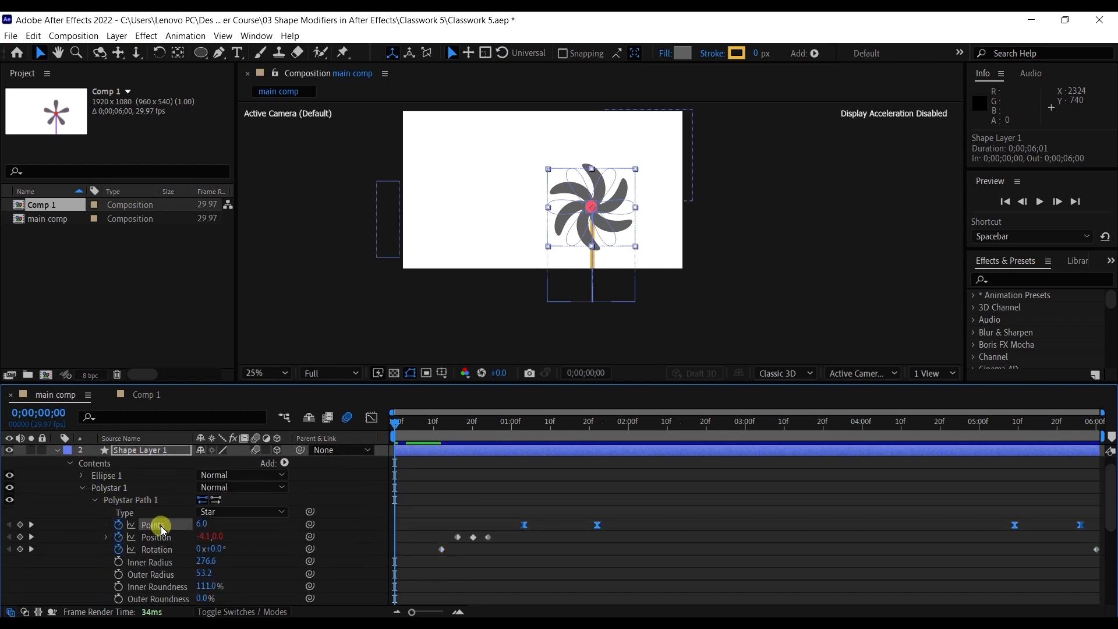
Return to Comp 1, move the playhead to the start, and select Polystar Path 1 in Shape Layer 1
click(143, 399)
scroll(158, 507, up, 3)
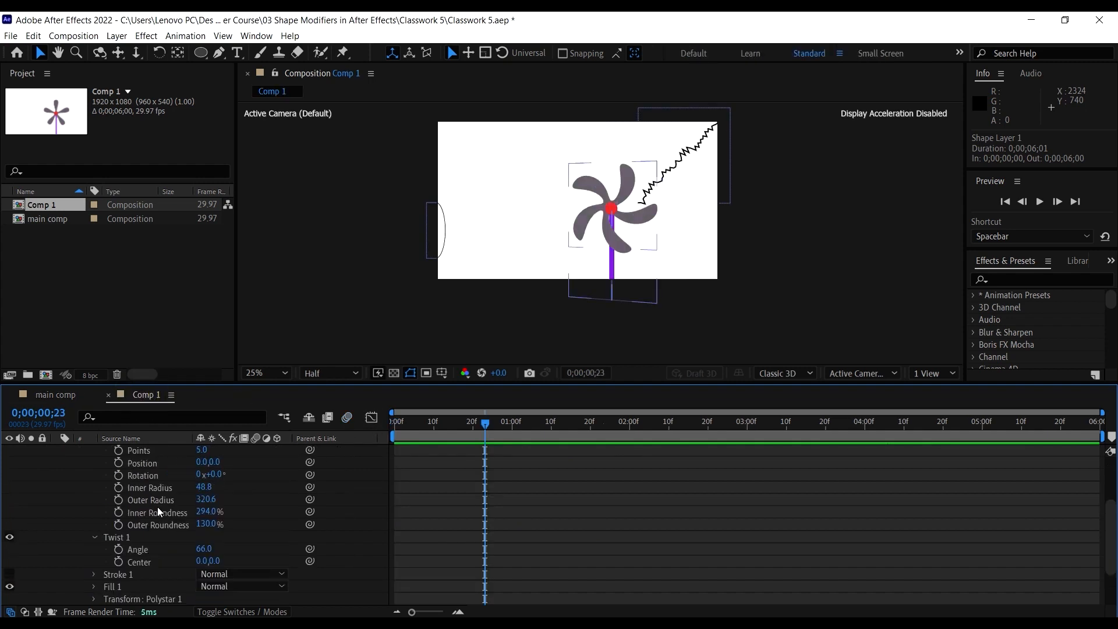
scroll(157, 507, down, 3)
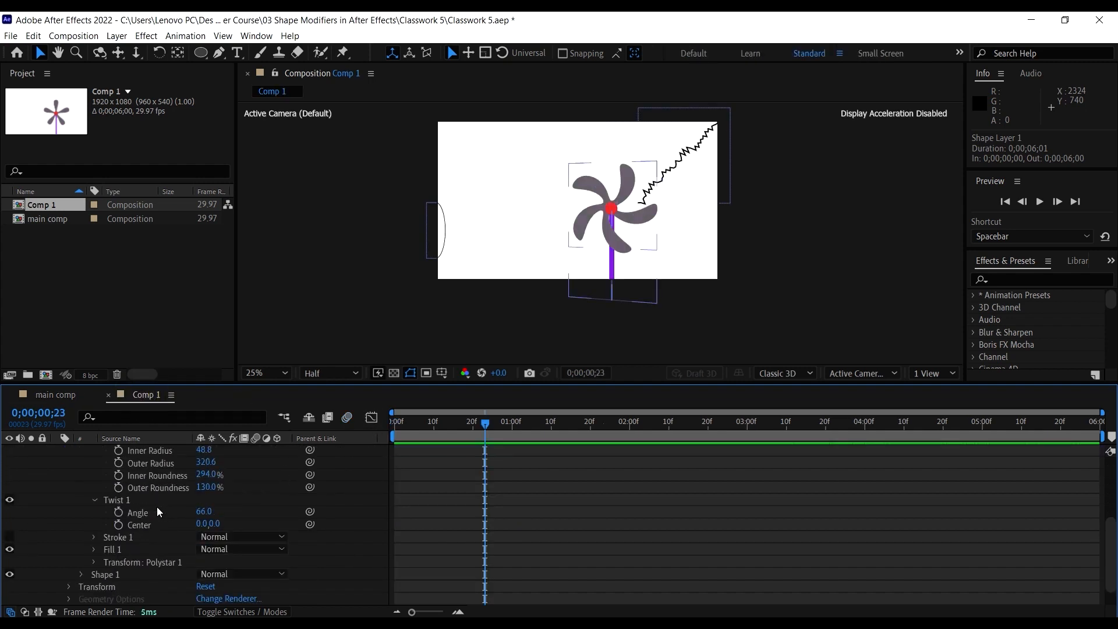
scroll(157, 515, down, 1)
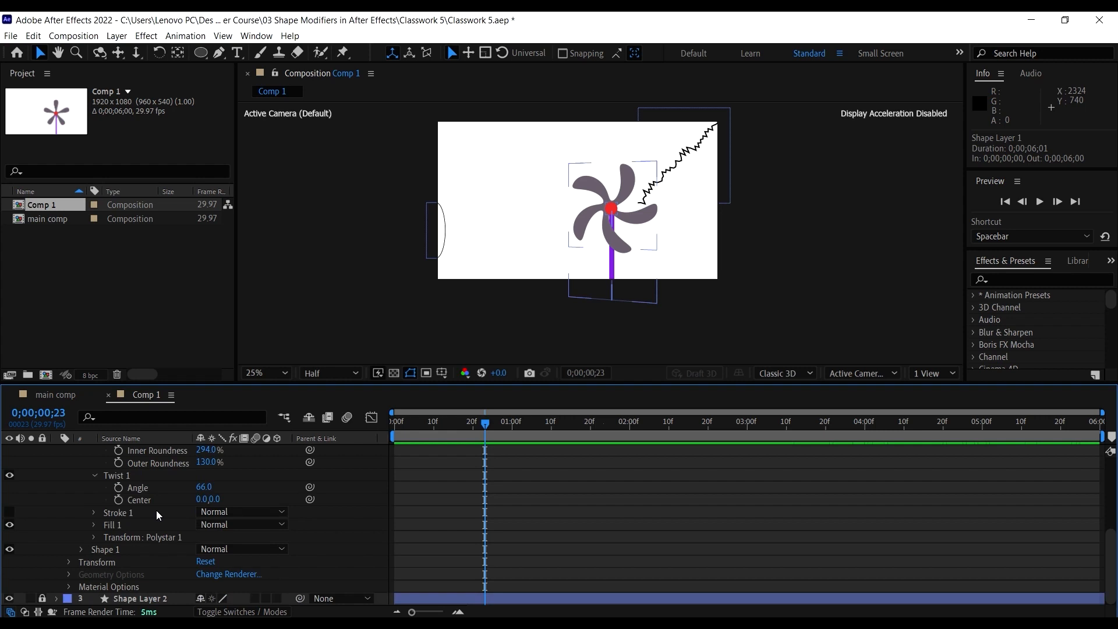
drag(480, 428, 371, 413)
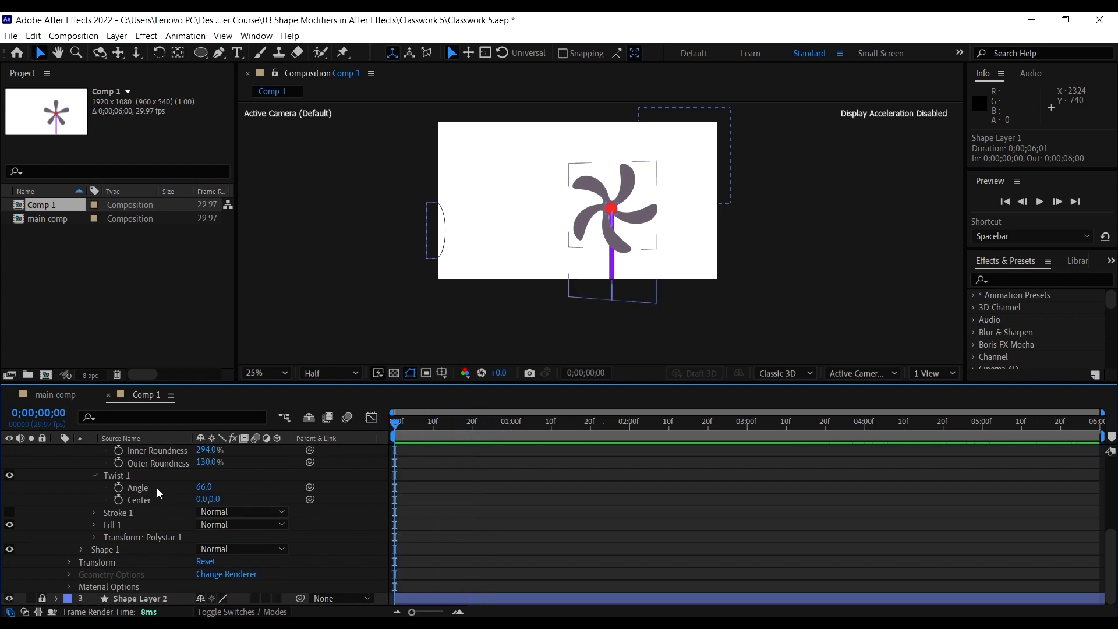
scroll(121, 497, up, 6)
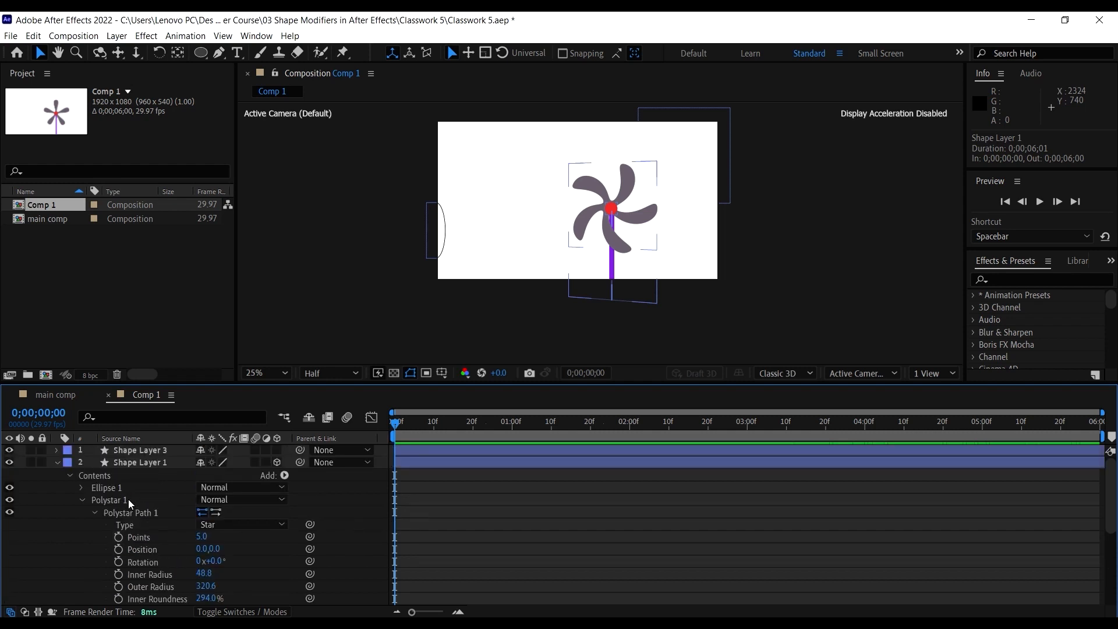
click(132, 509)
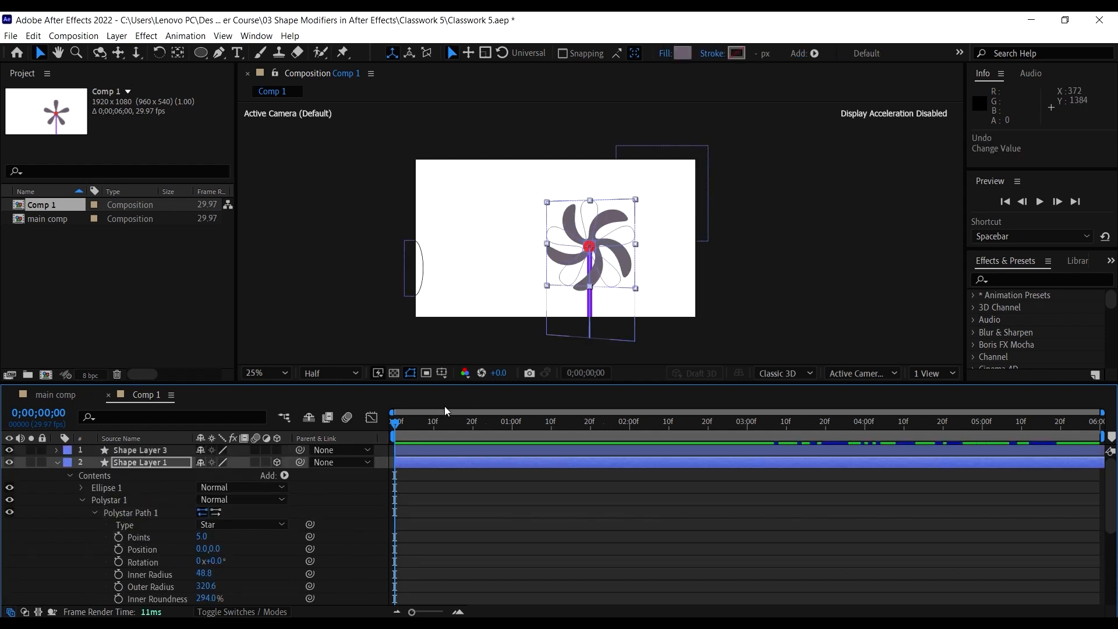
Try spinning the petals with the Polystar Path 1 Rotation at the start of the timeline, and undo the change
drag(442, 424, 329, 420)
drag(211, 563, 490, 585)
key(ctrl+z)
Set the Polystar Path 1 Rotation to 34° and enable its keyframing at 0;00;00;12
drag(399, 436, 447, 435)
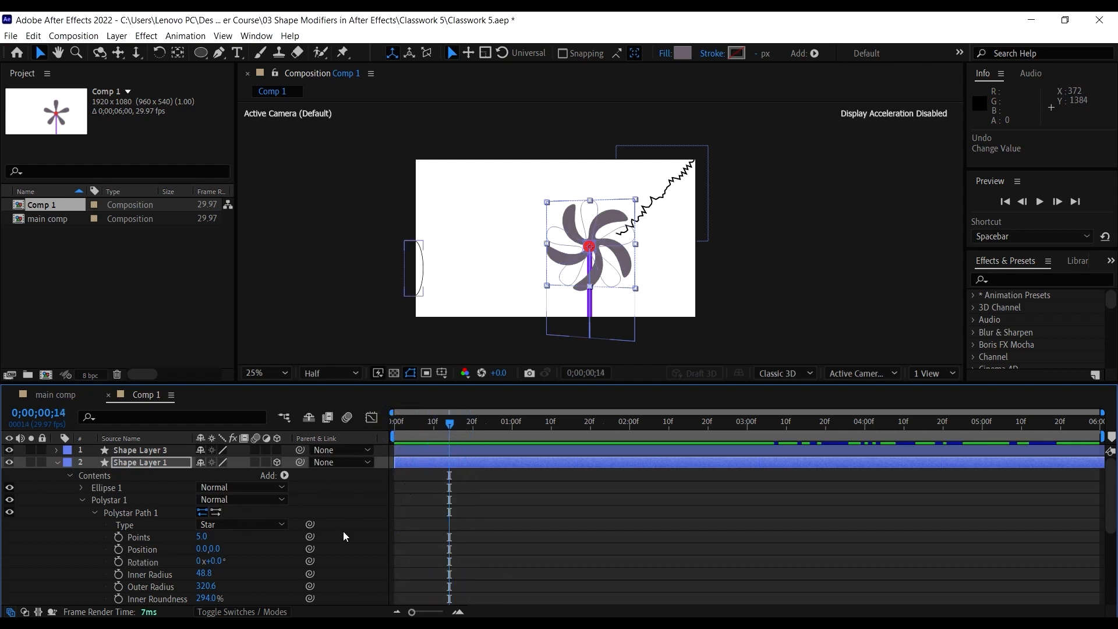
mouse_move(212, 562)
mouse_down()
mouse_move(233, 562)
mouse_move(223, 558)
mouse_up()
click(231, 562)
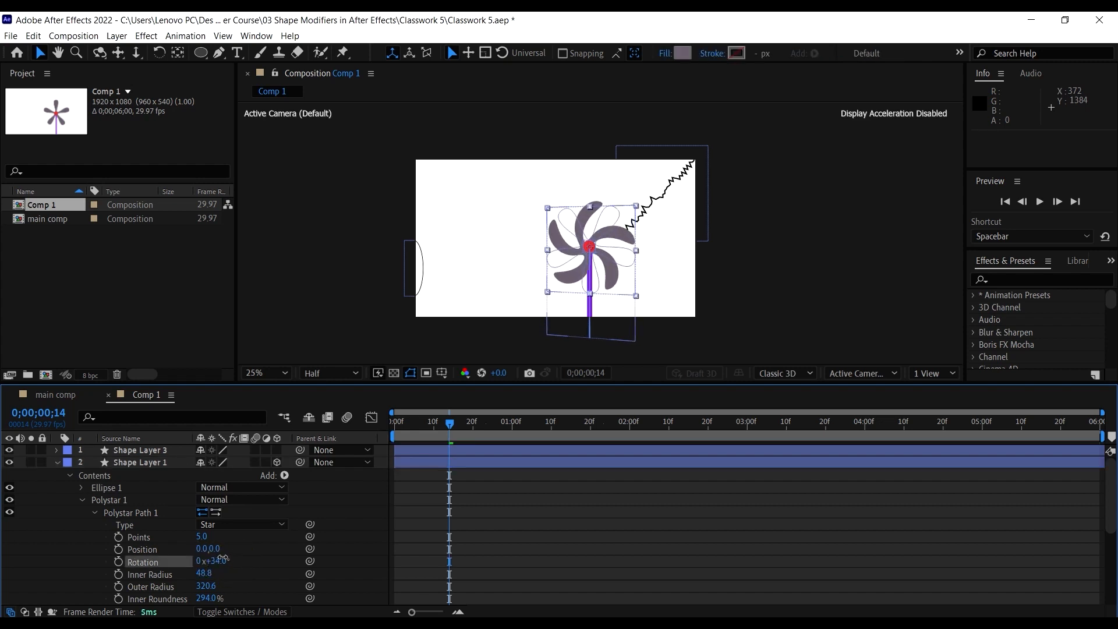
mouse_move(453, 430)
mouse_down()
mouse_move(418, 431)
mouse_move(445, 435)
mouse_up()
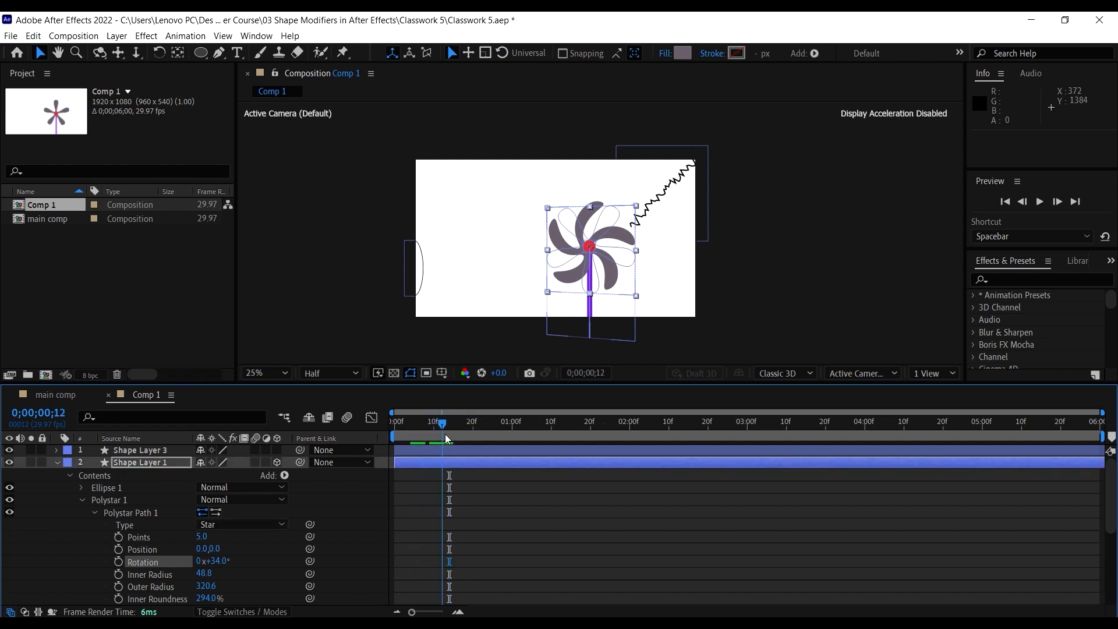
click(118, 563)
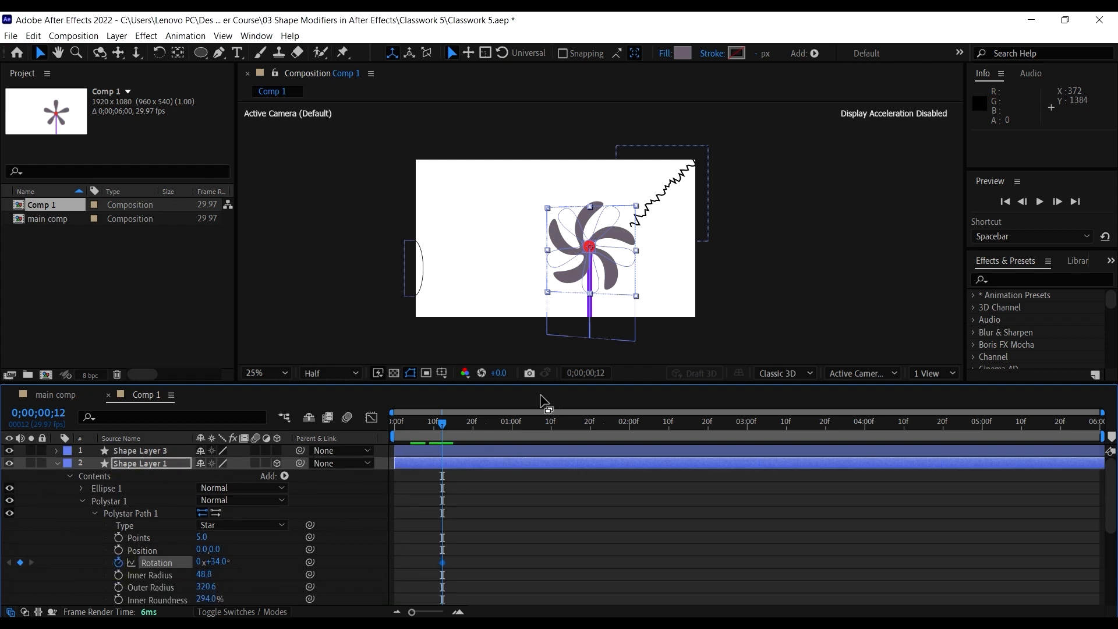
Move the Rotation keyframe to 0;00;00;20 and preview the animation from the start, leaving the playhead at 0;00;00;14
drag(443, 562, 474, 562)
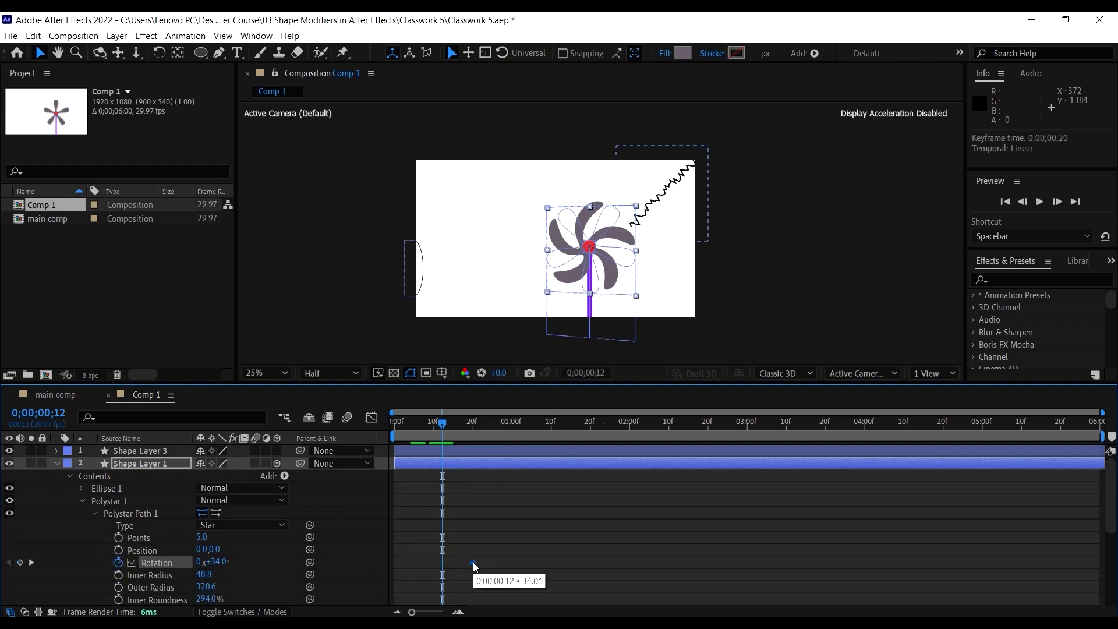
drag(441, 424, 357, 432)
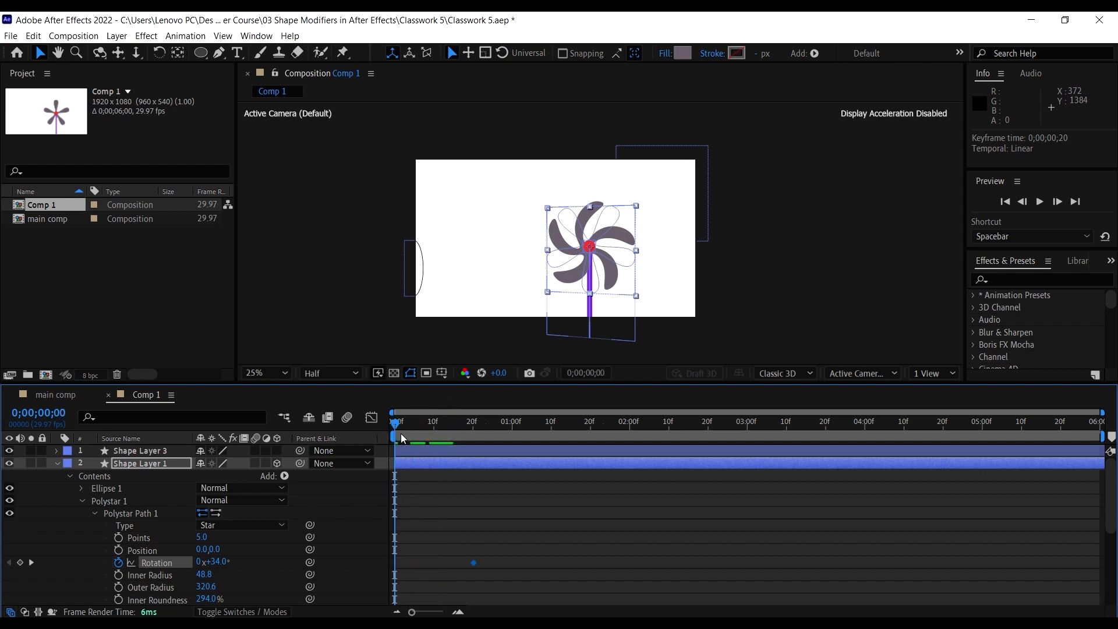
key(space)
key(space)
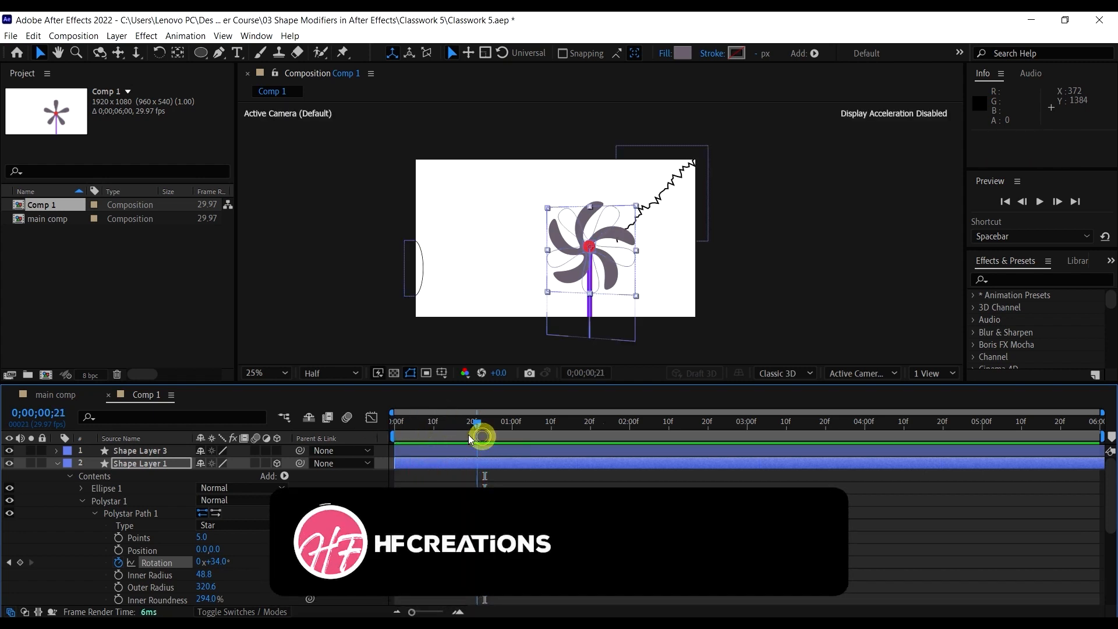
drag(482, 435, 450, 431)
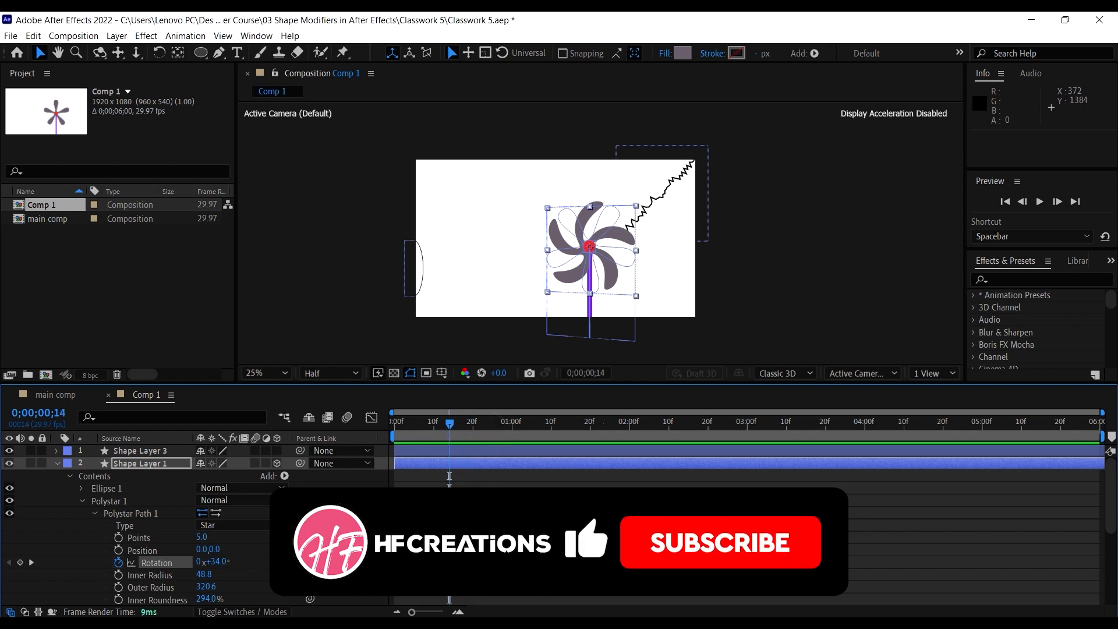
Add a Rotation keyframe at 0;00;00;14, set the Rotation to 5 revolutions at 0;00;05;10, and preview the spin
click(20, 562)
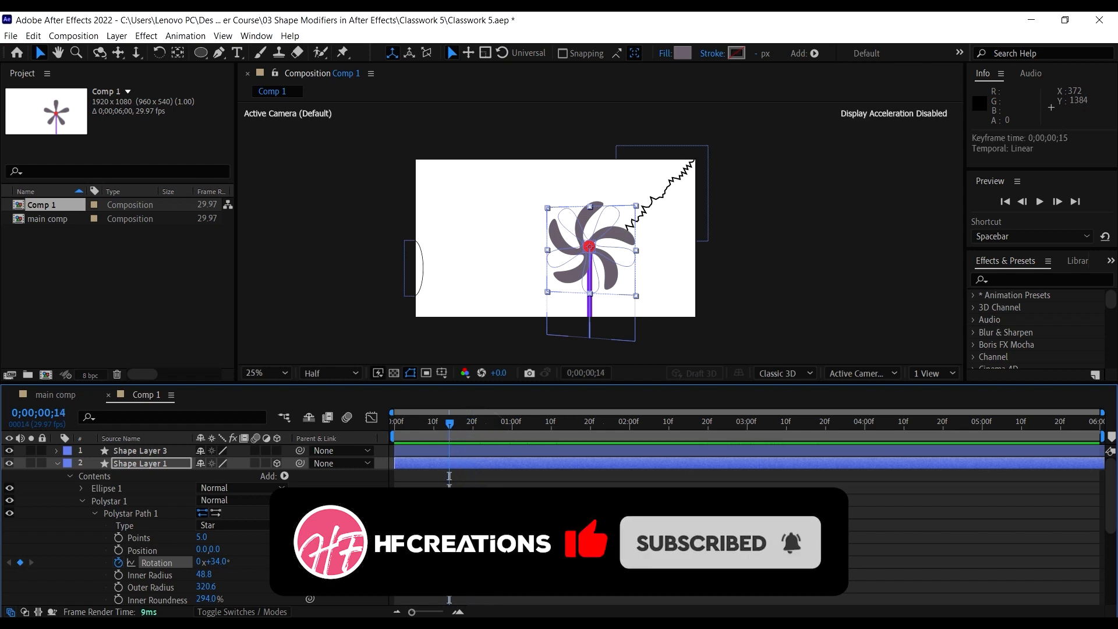
drag(539, 425, 1020, 473)
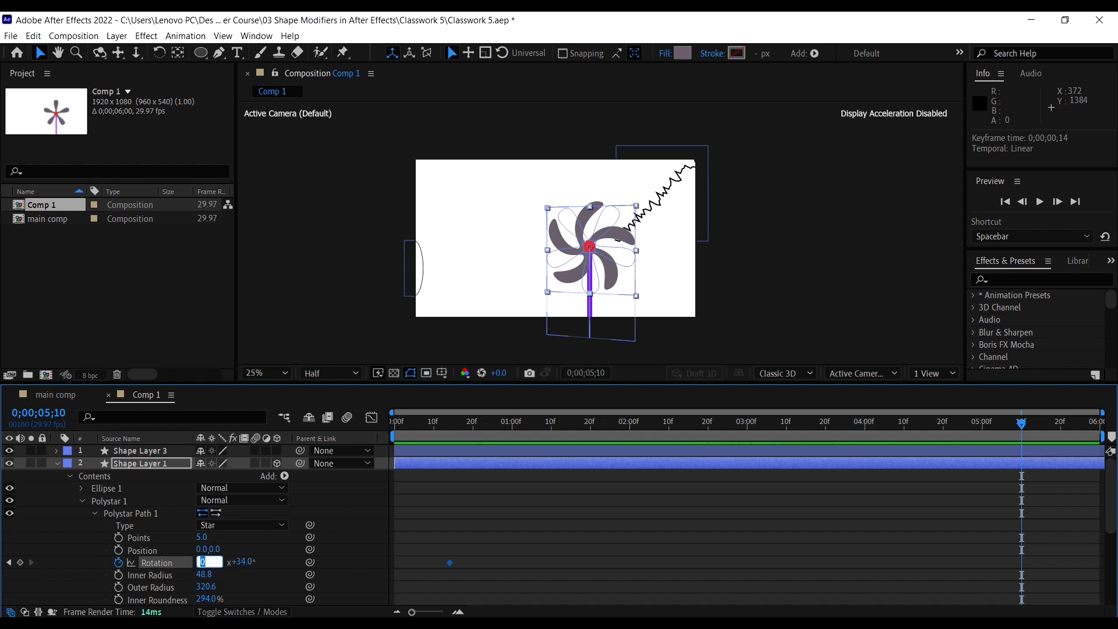
text(5)
key(Return)
drag(552, 418, 500, 421)
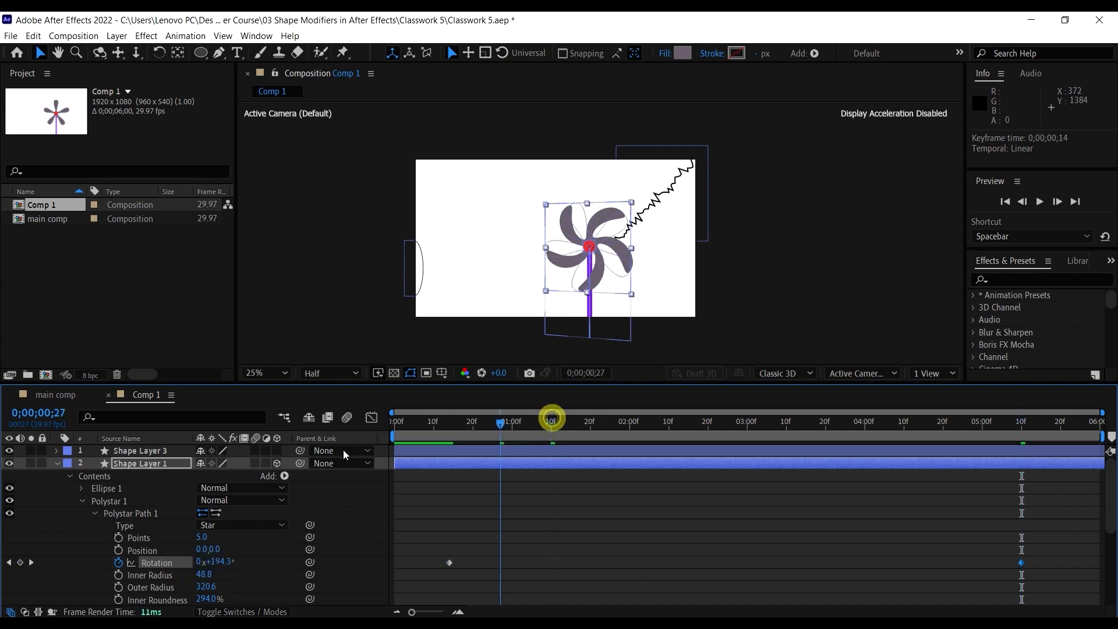
key(space)
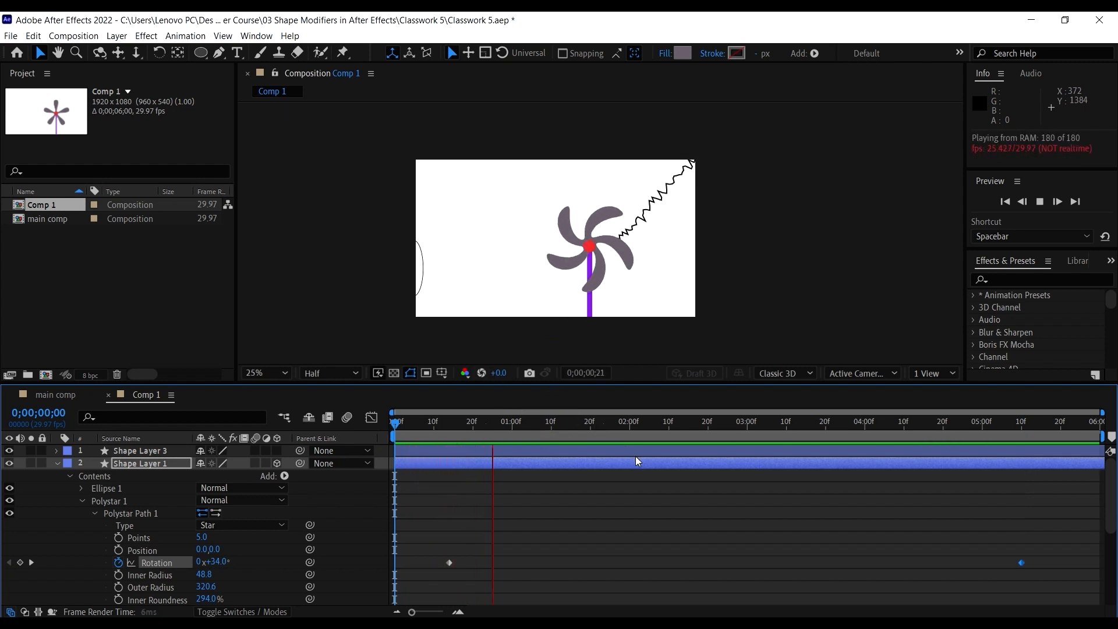
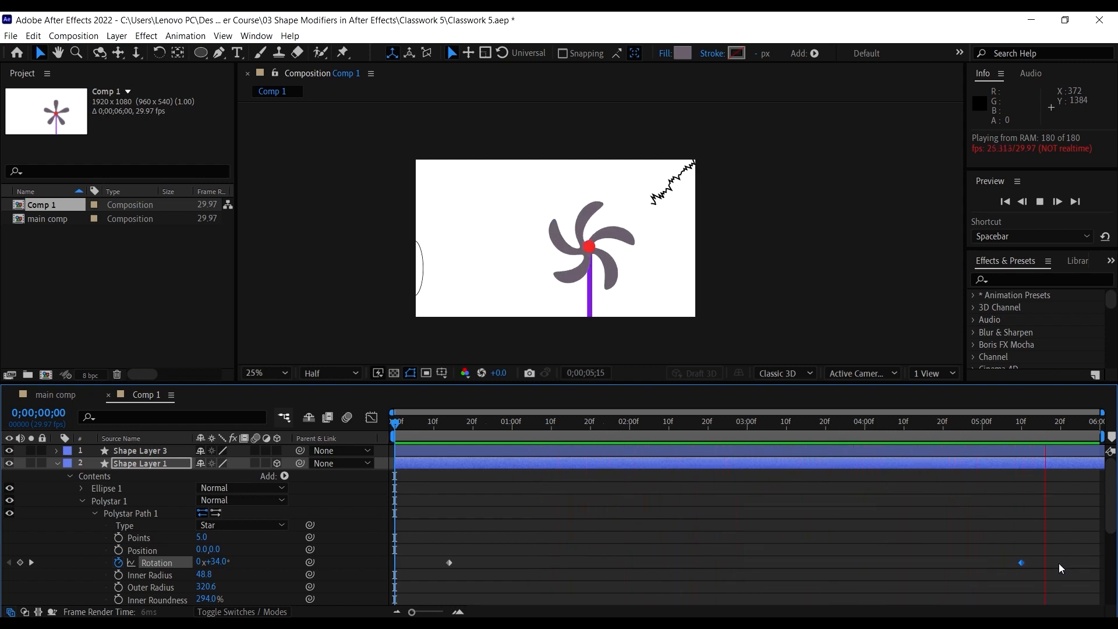
Move the ending Rotation keyframe to 0;00;05;09 and place the playhead on it
mouse_move(1024, 563)
mouse_down()
mouse_move(1040, 565)
mouse_move(1029, 565)
mouse_up()
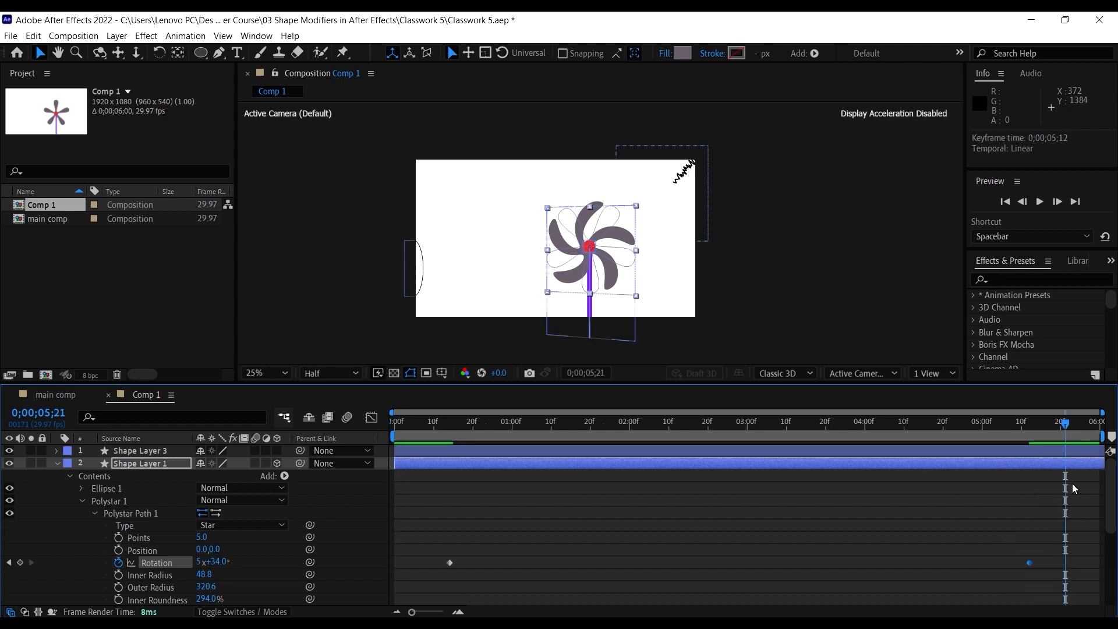
drag(1068, 422, 1103, 446)
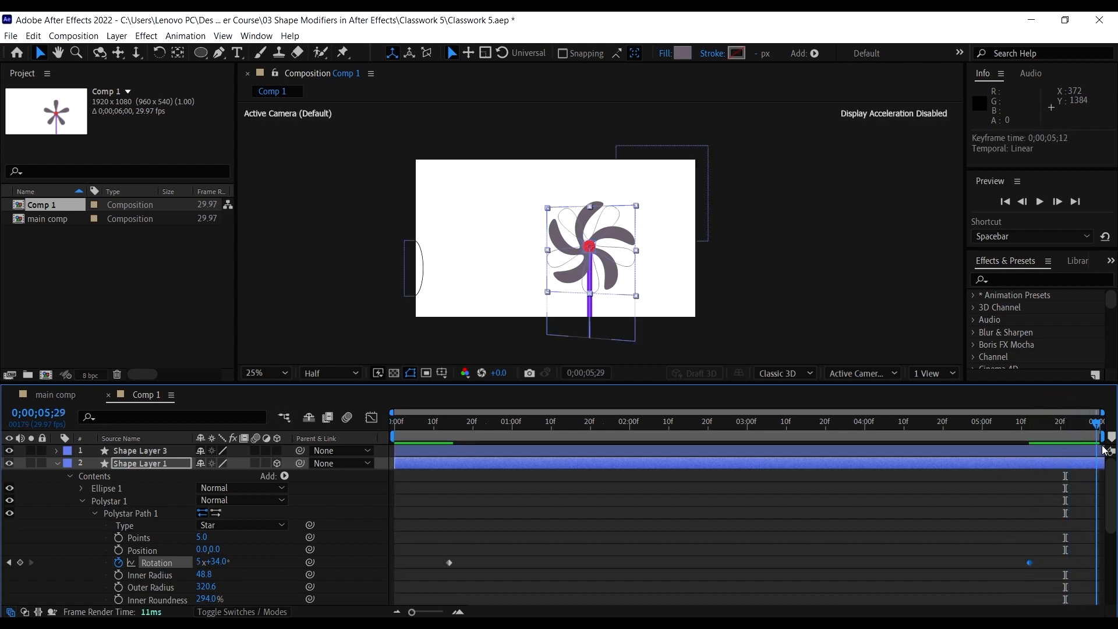
mouse_move(1034, 562)
mouse_down()
mouse_move(1097, 564)
mouse_move(1018, 563)
mouse_up()
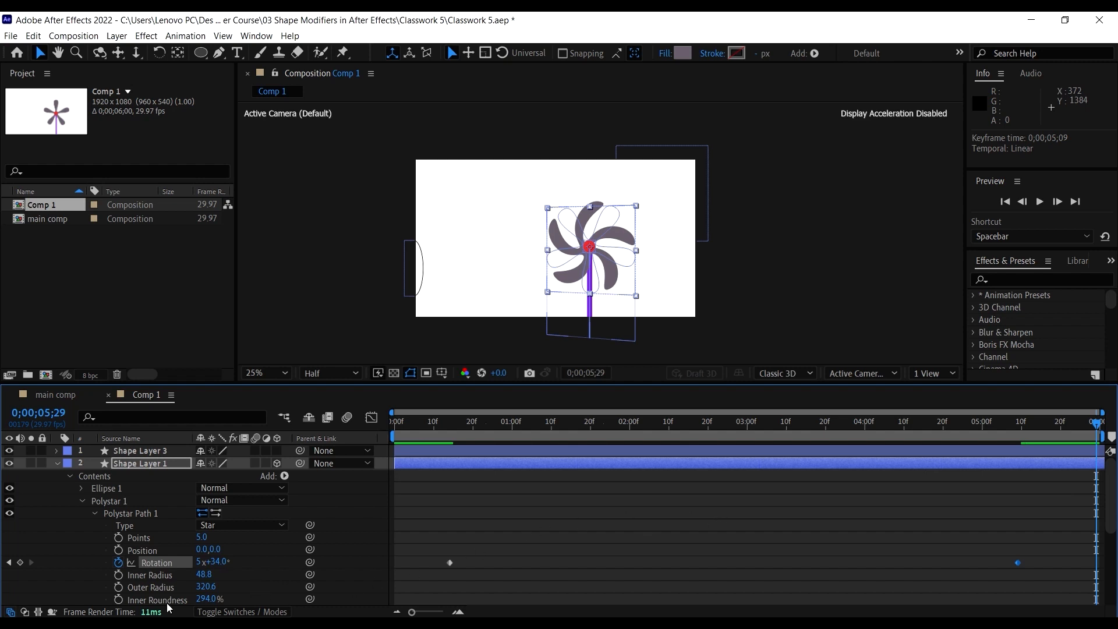
click(1009, 430)
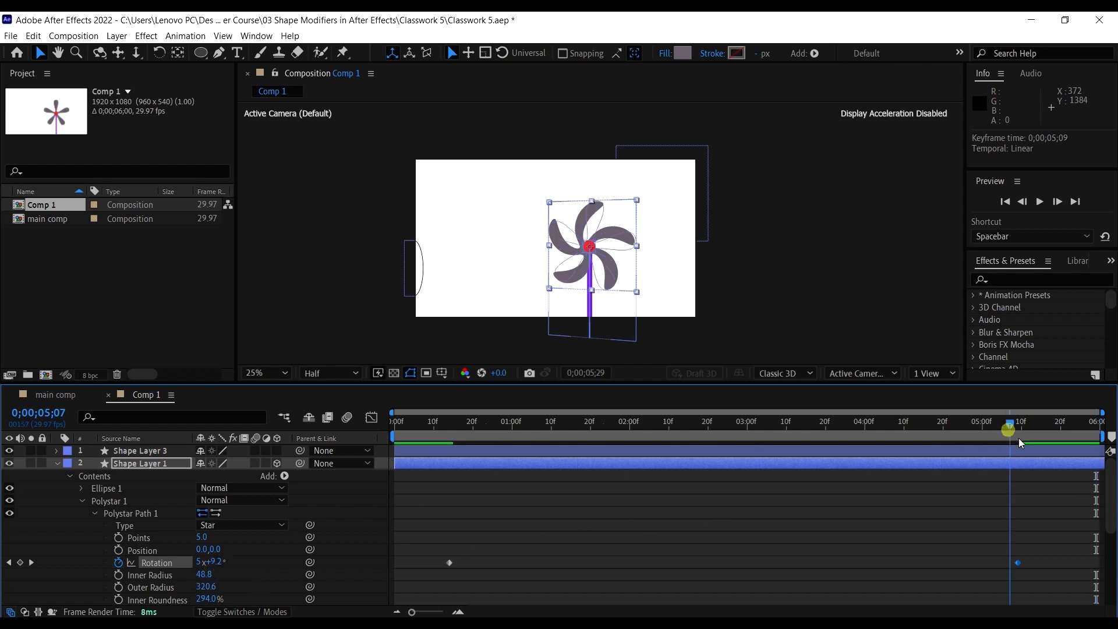
click(1019, 438)
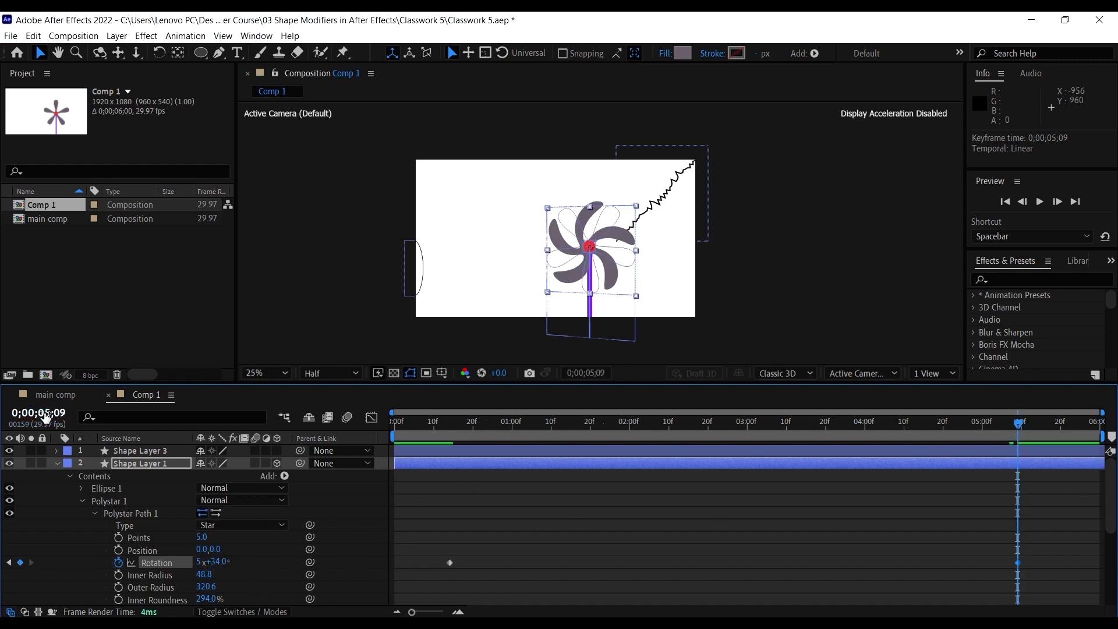
Examine the Polystar Path 1 Rotation keyframe at the end of the main comp for its time and number of revolutions
click(54, 395)
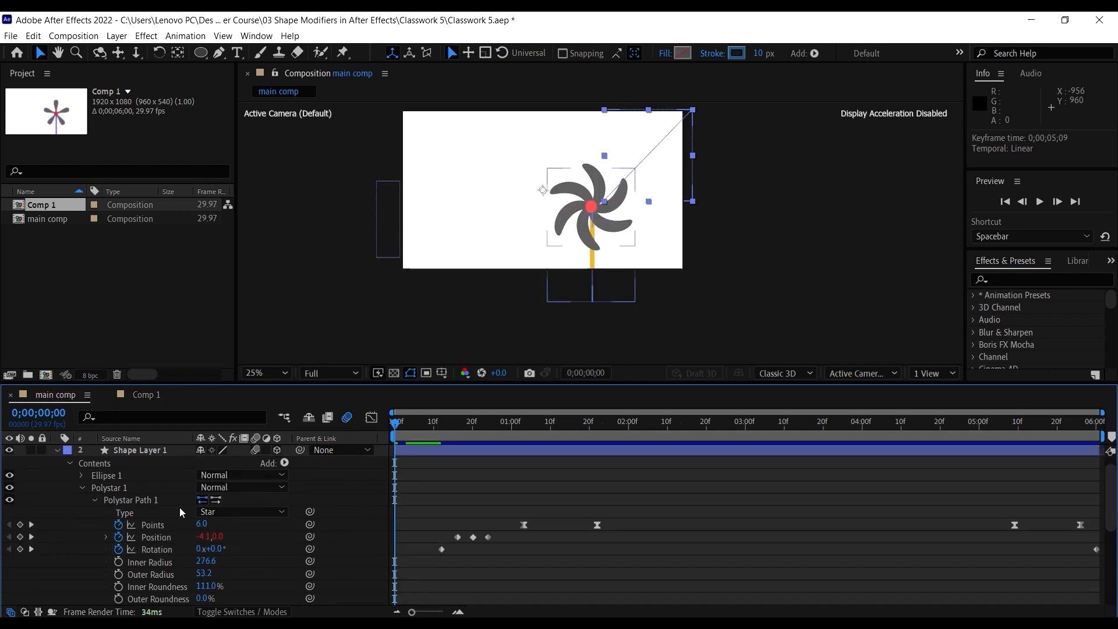
click(159, 547)
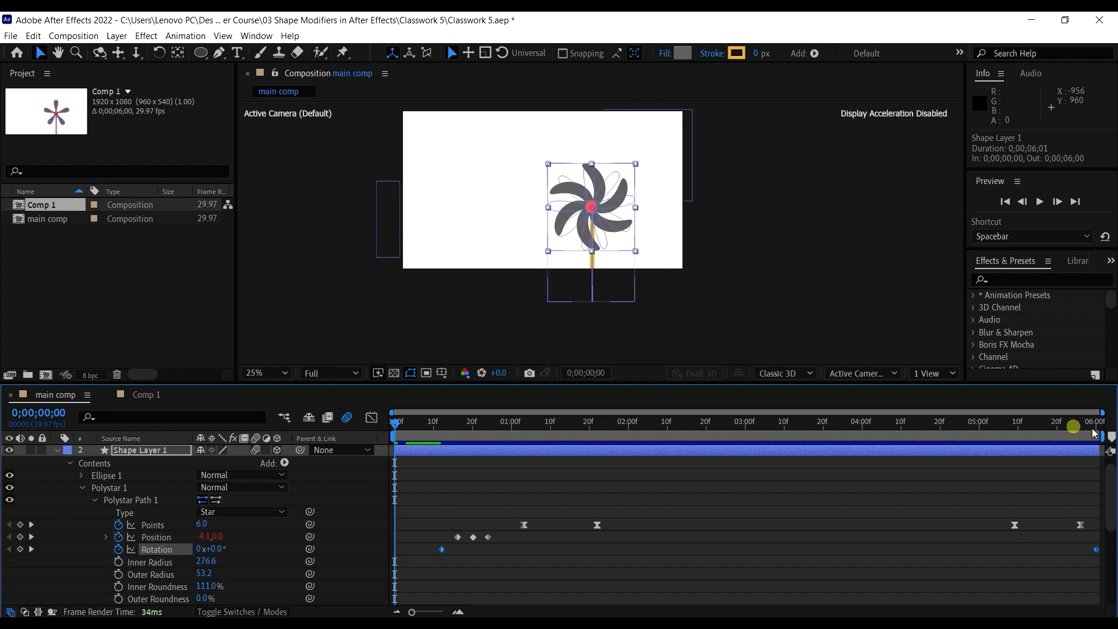
drag(1074, 426, 1097, 426)
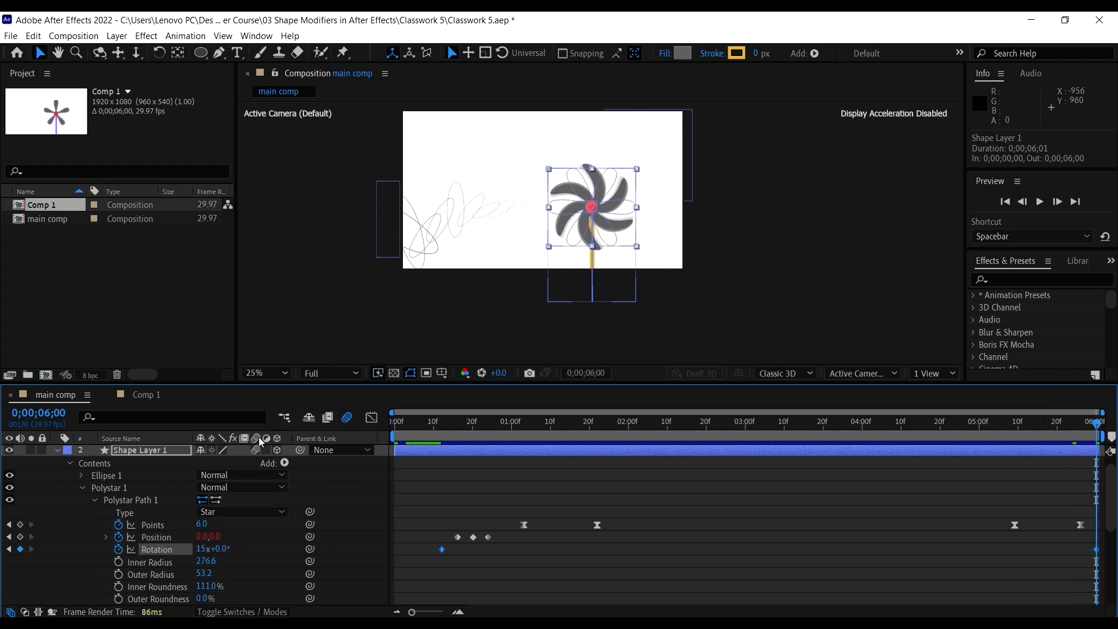
Move Comp 1's ending Rotation keyframe to 0;00;06;00 and check the Rotation value in the main comp again
click(145, 395)
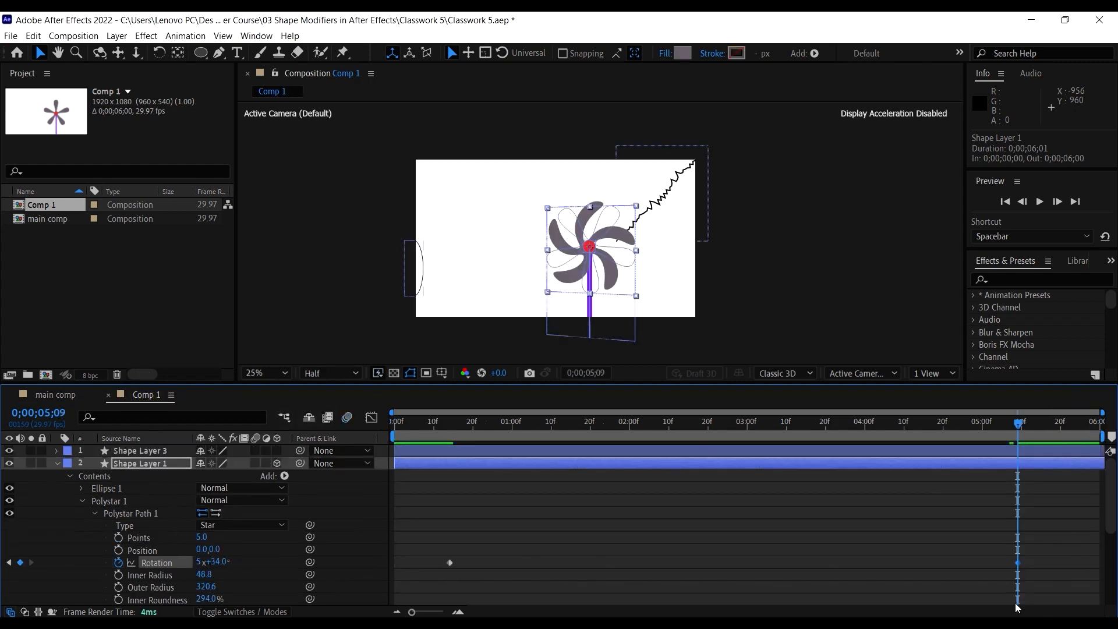
drag(1019, 562, 1101, 563)
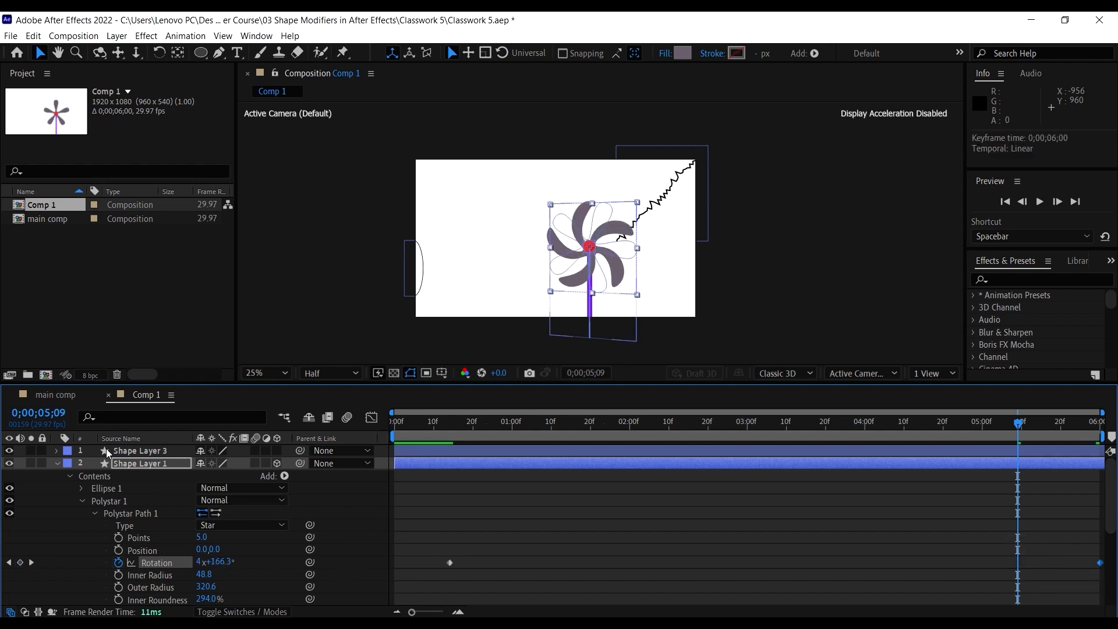
click(55, 394)
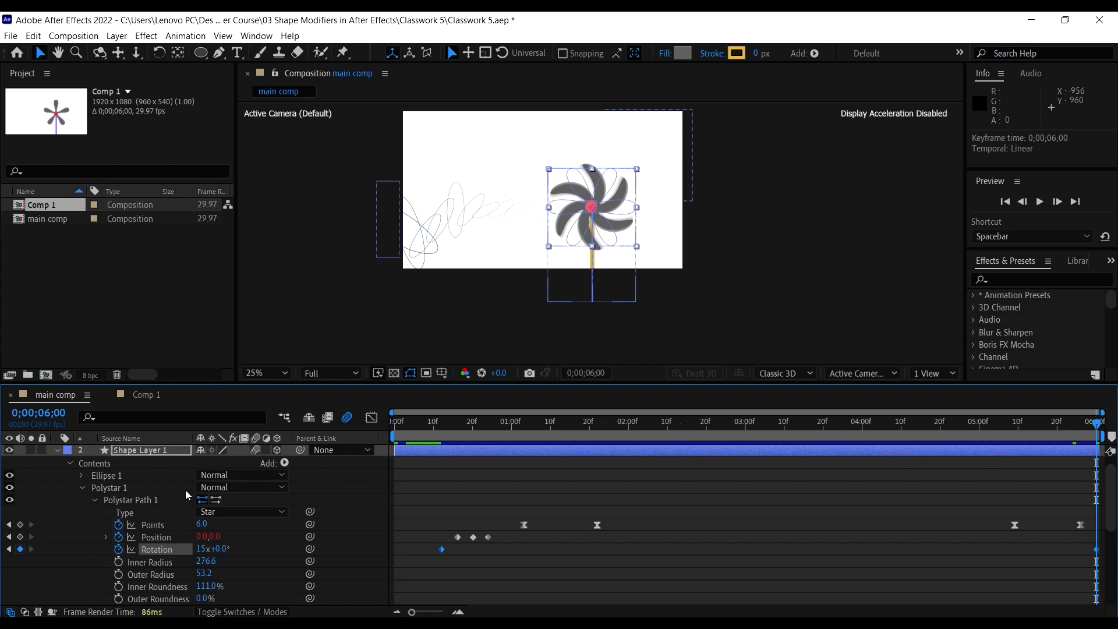
Return to Comp 1 and set the Polystar Path 1 Rotation to 15 revolutions at 0;00;05;09
click(153, 394)
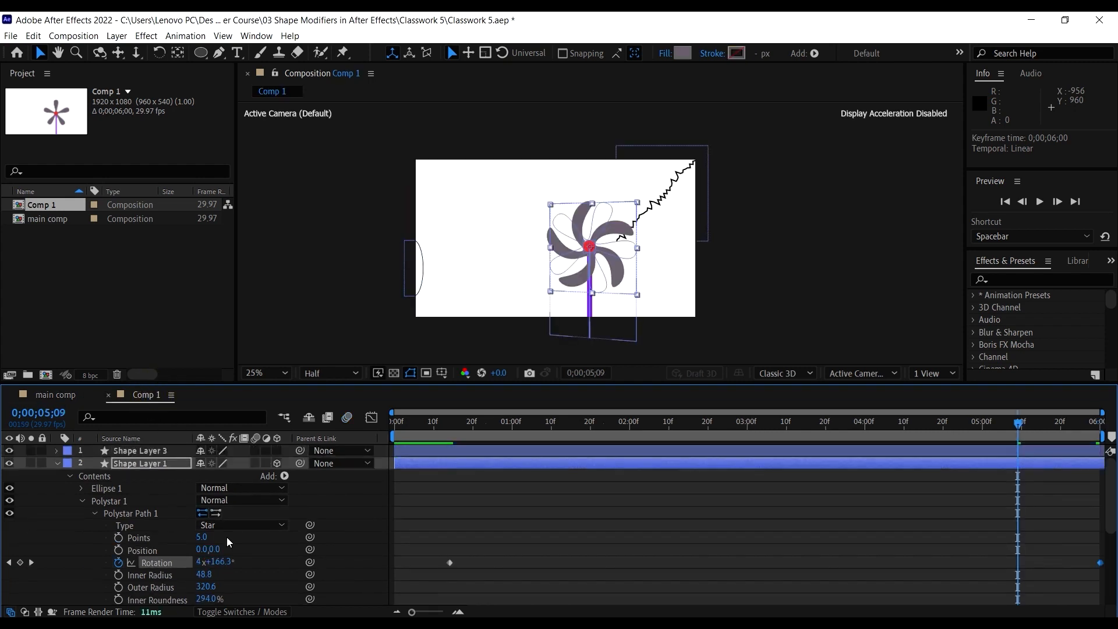
click(200, 562)
text(15)
key(Return)
Replace the Rotation keyframe at 0;00;06;00 with the 15-revolution keyframe and preview the faster spin
click(1101, 563)
key(Delete)
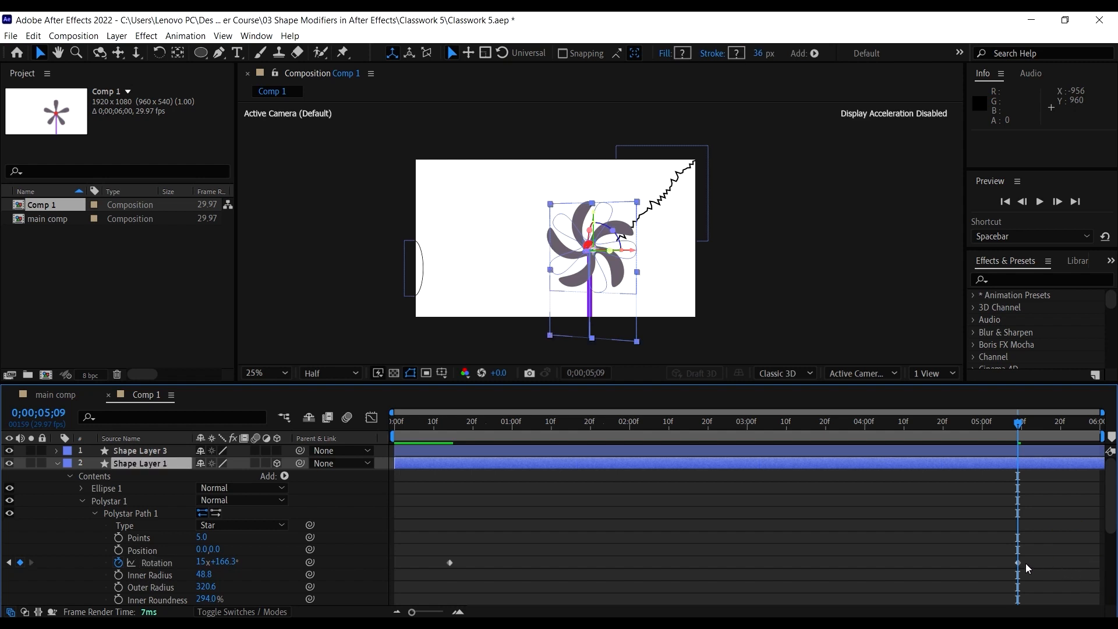
drag(1019, 563, 1101, 562)
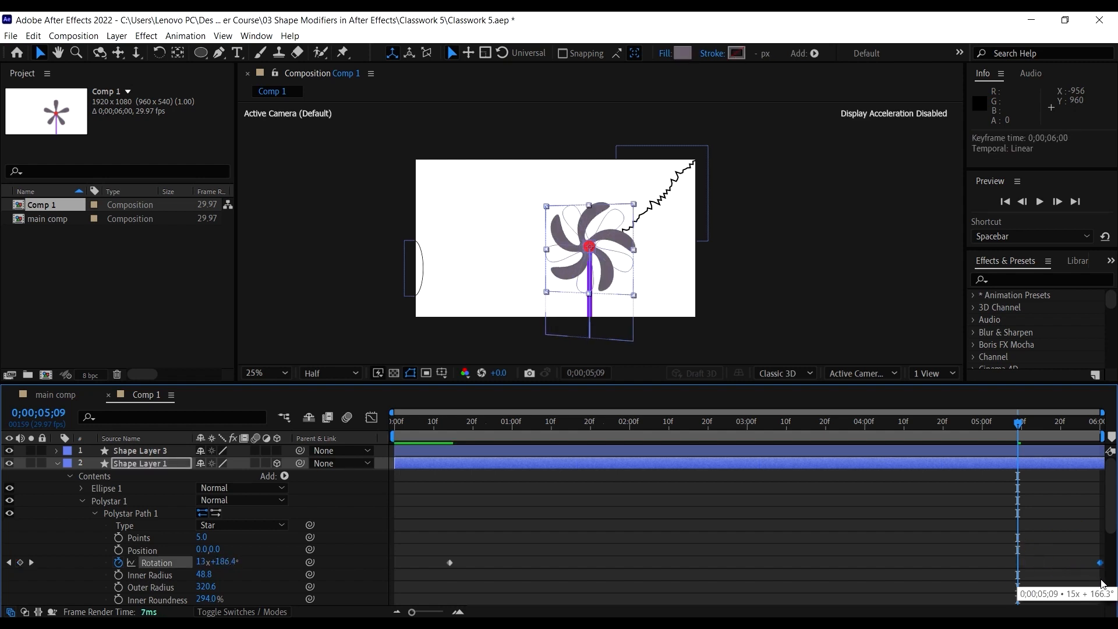
key(space)
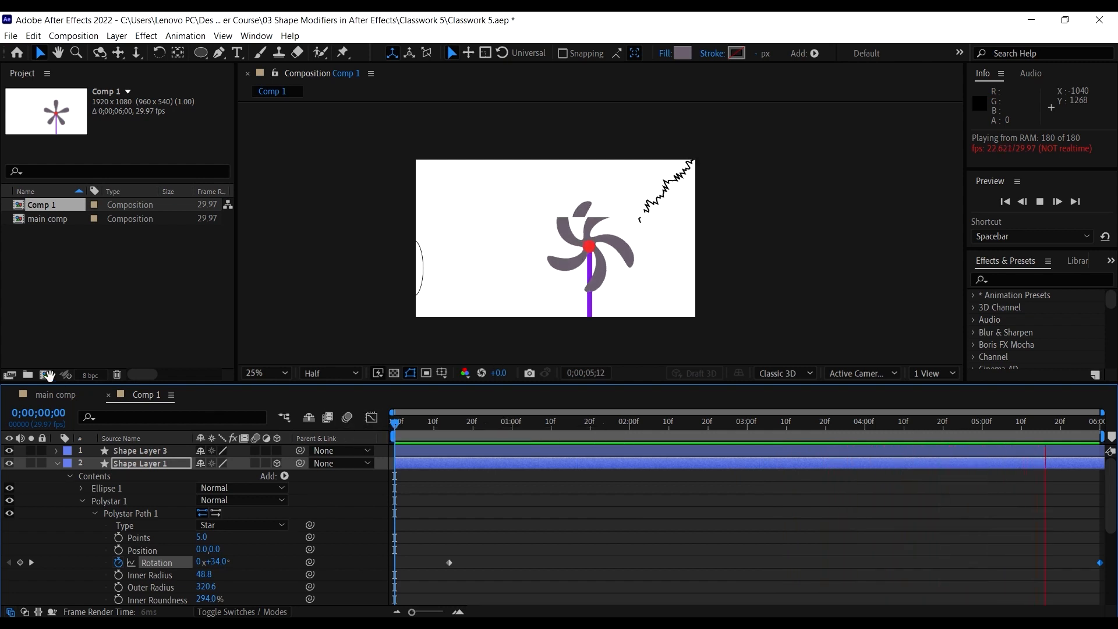
Preview the main comp from the start to examine how its spinning pinwheel blurs
click(41, 396)
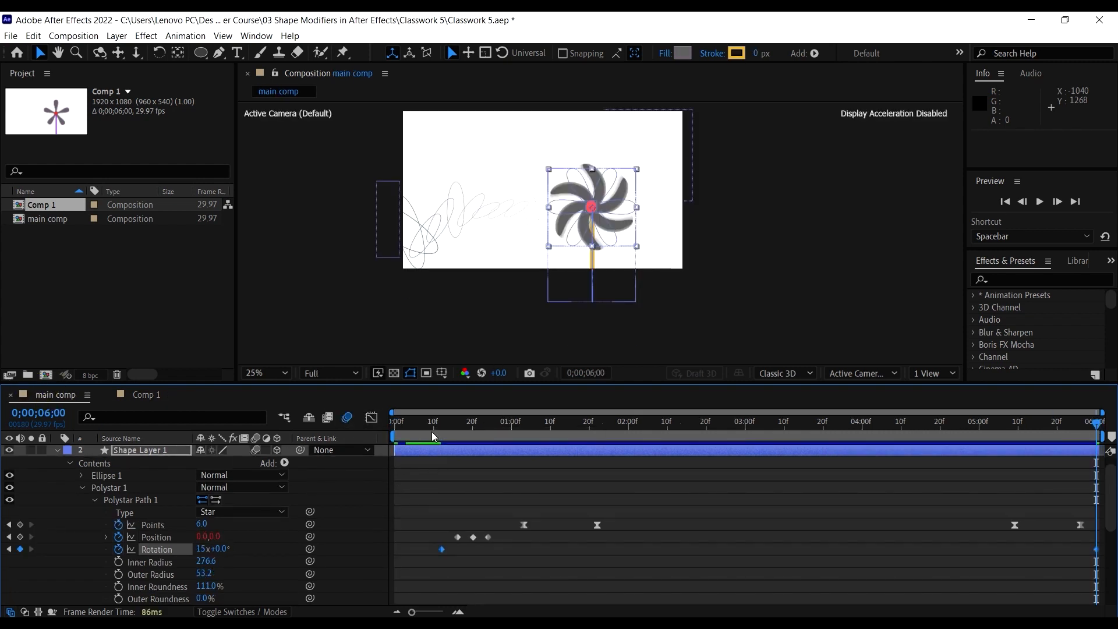
key(Home)
key(space)
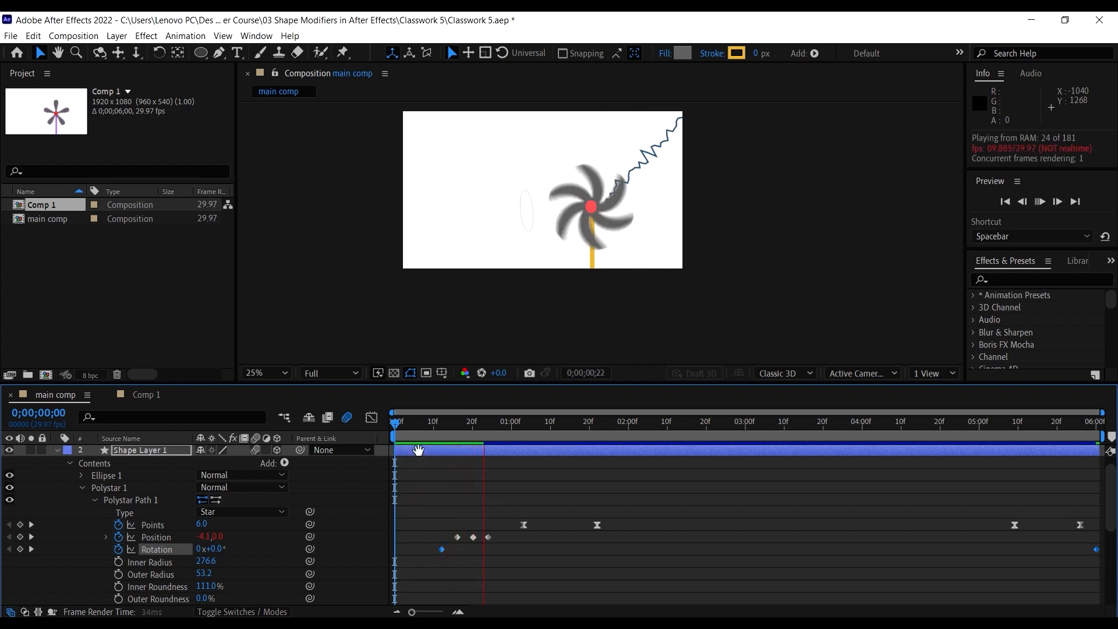
click(419, 438)
Return to Comp 1, collapse Shape Layer 1, and enable motion blur for that layer and the composition
click(157, 396)
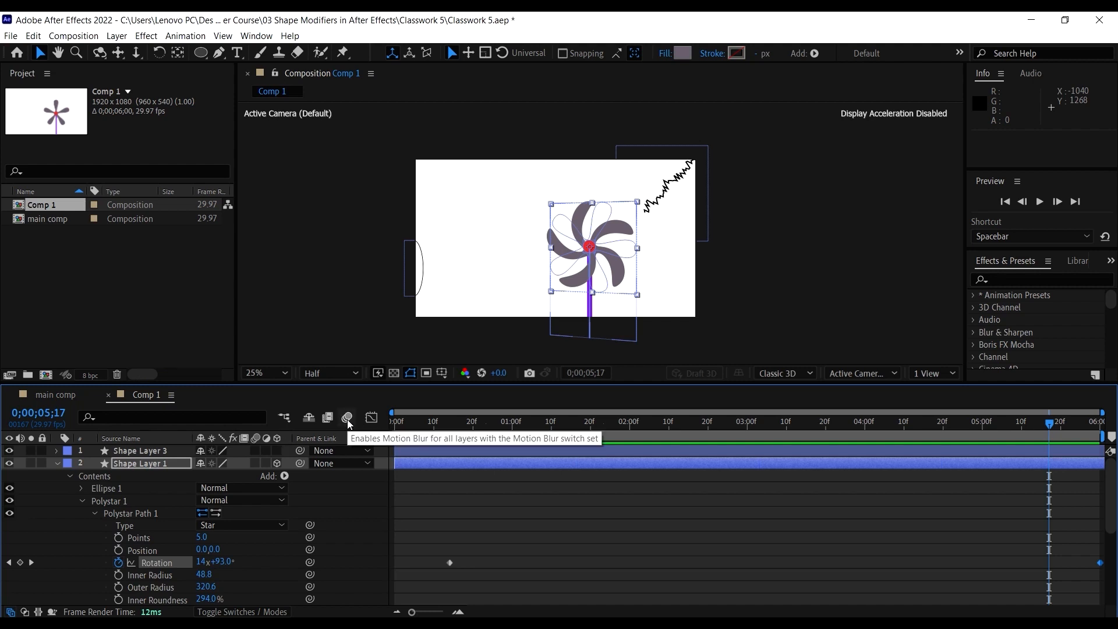
click(127, 464)
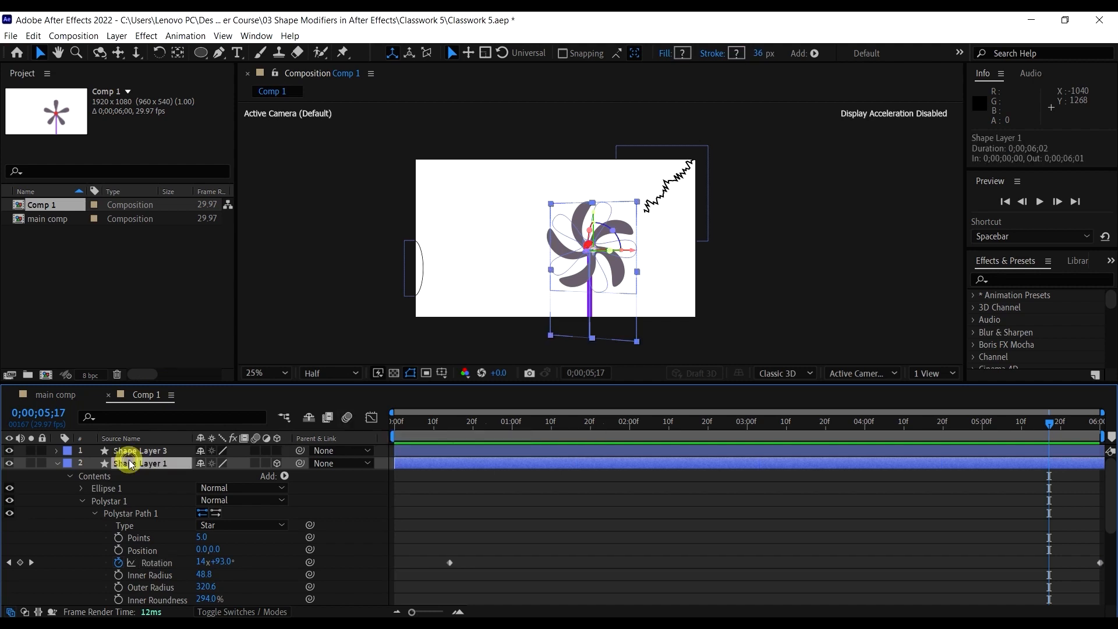
click(70, 467)
click(56, 463)
click(56, 462)
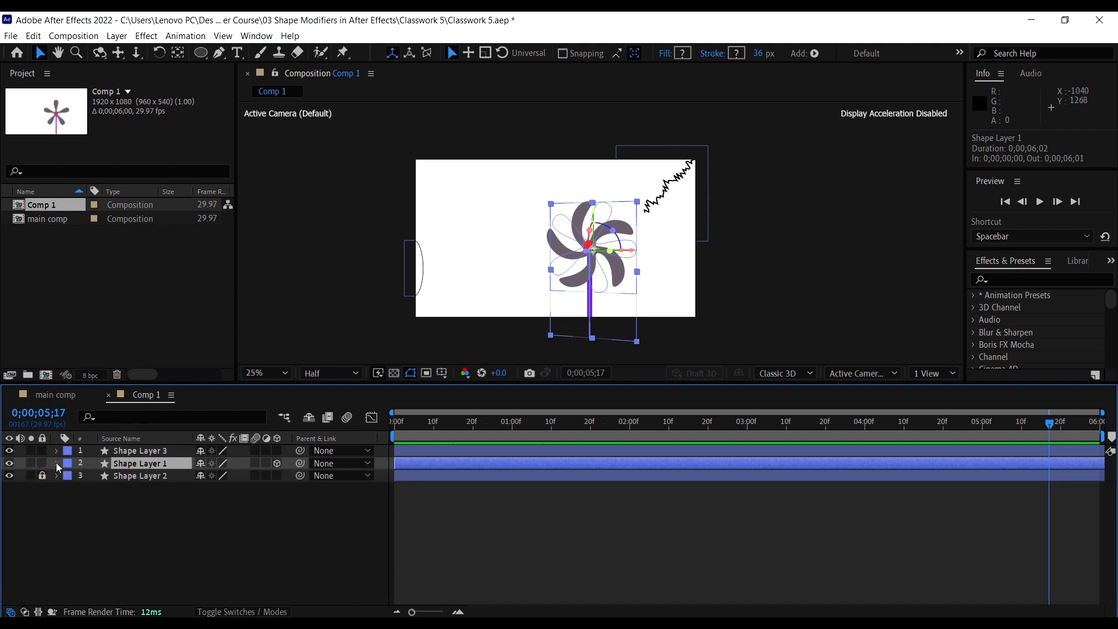
click(256, 463)
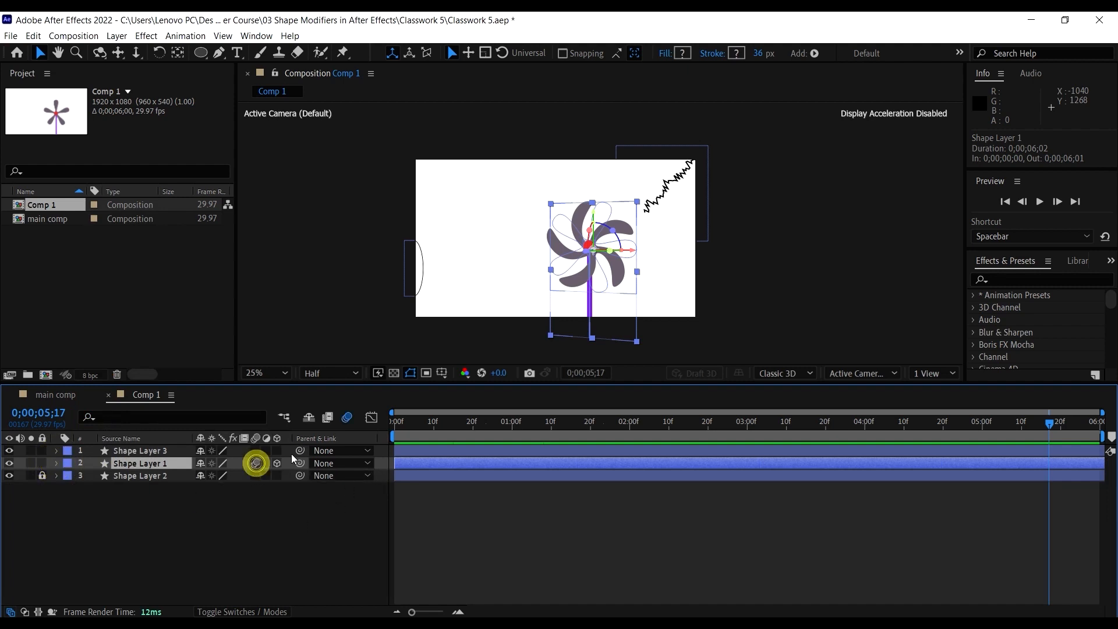
Play through the main comp's first two seconds, zooming in to examine the motion blur on the petals
click(52, 394)
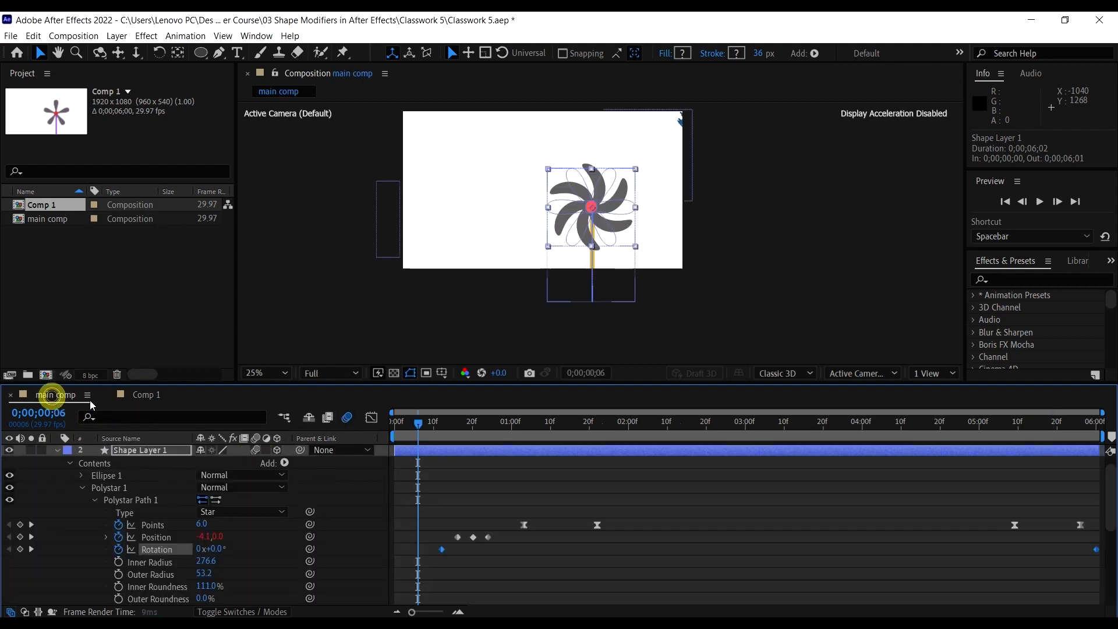
key(space)
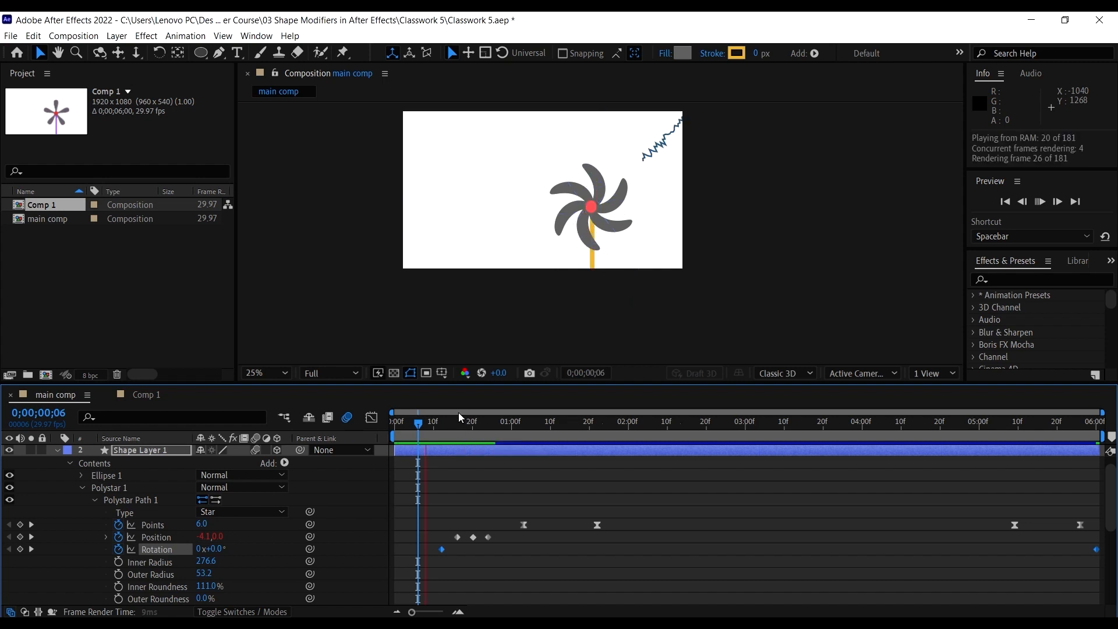
key(period)
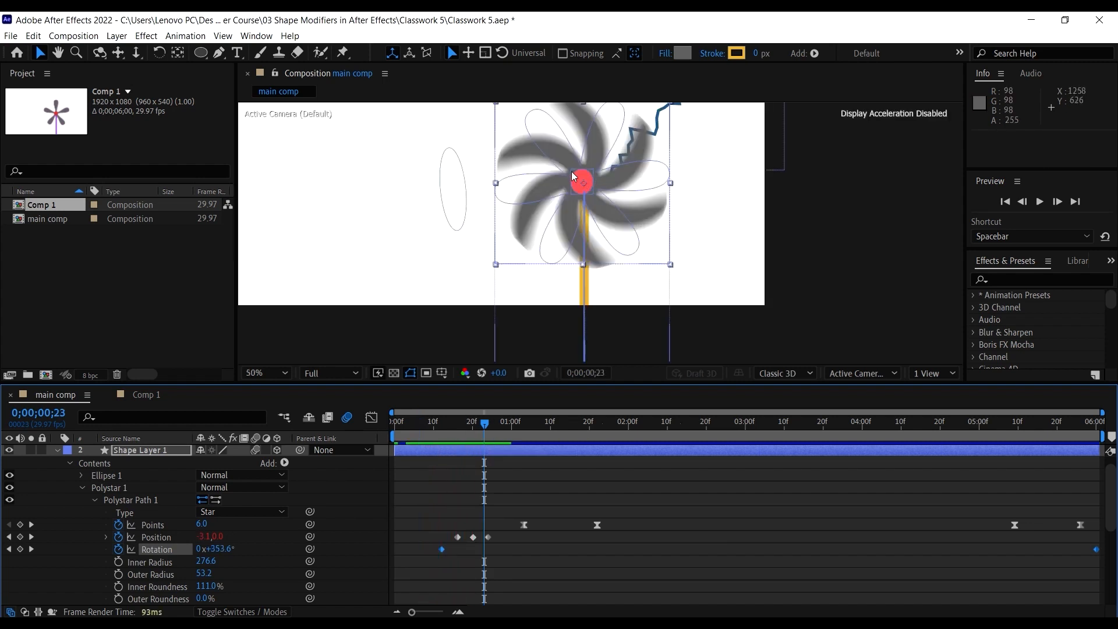
key(space)
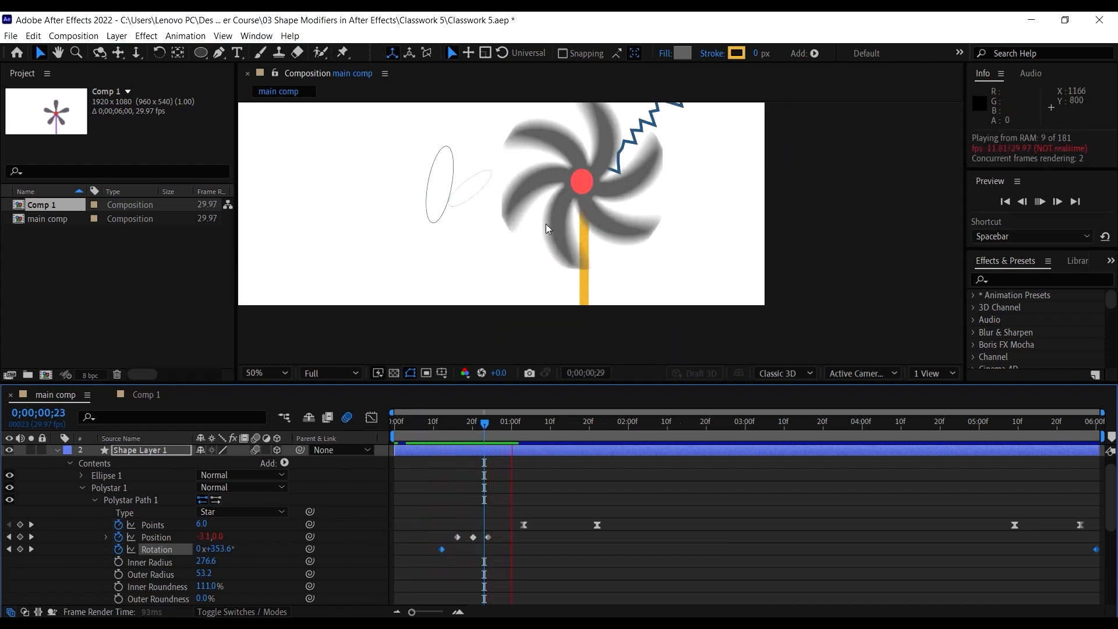
key(space)
key(comma)
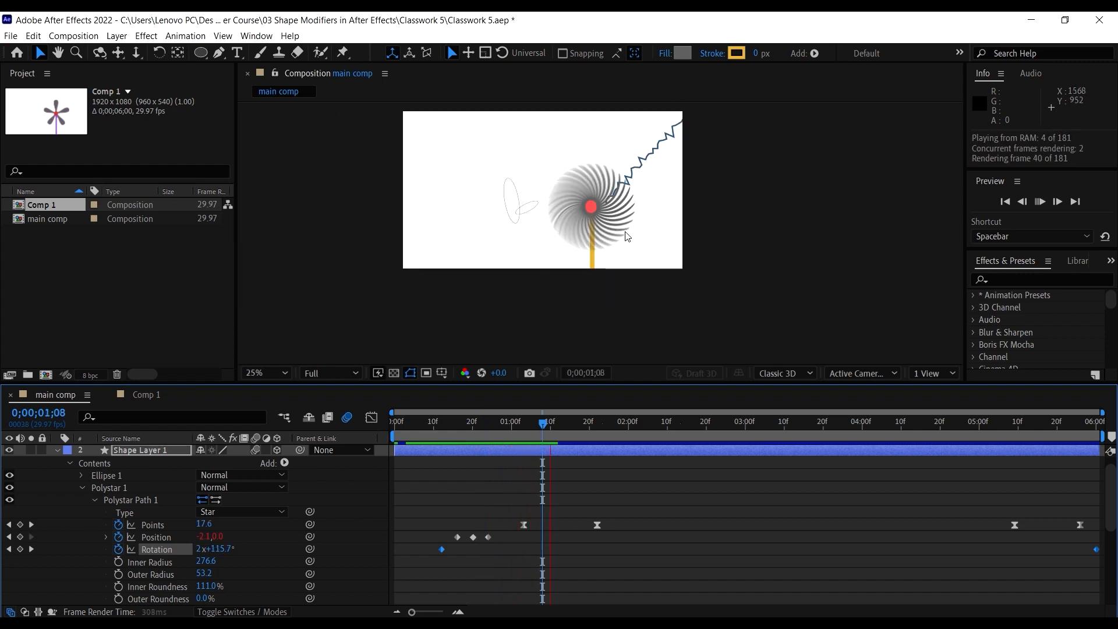
key(space)
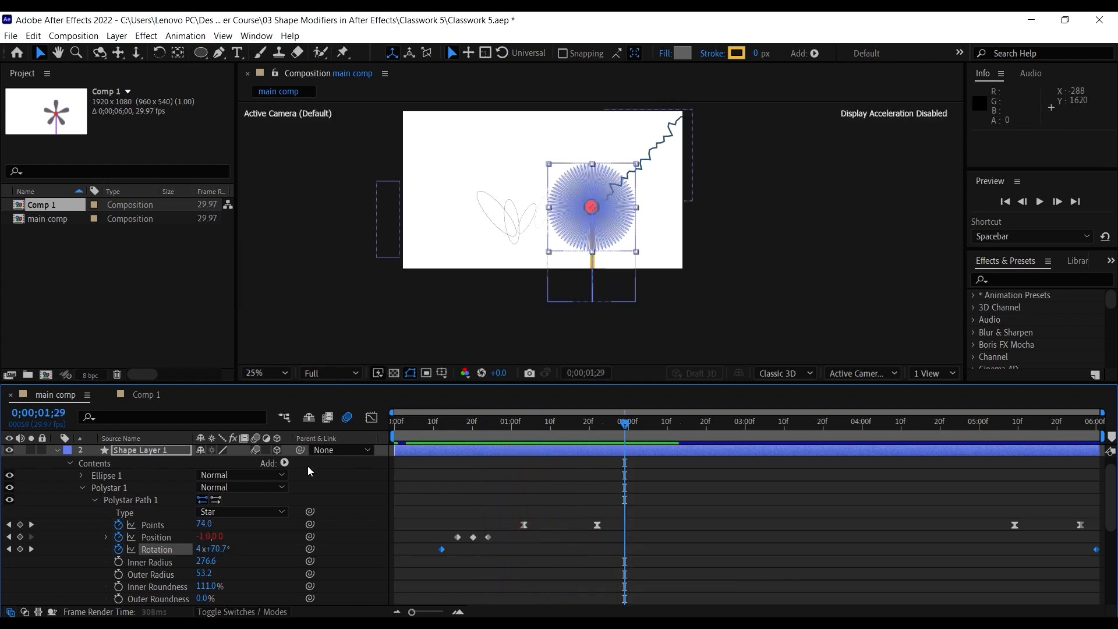
Return to Comp 1 and preview the motion-blurred pinwheel from the start
click(146, 394)
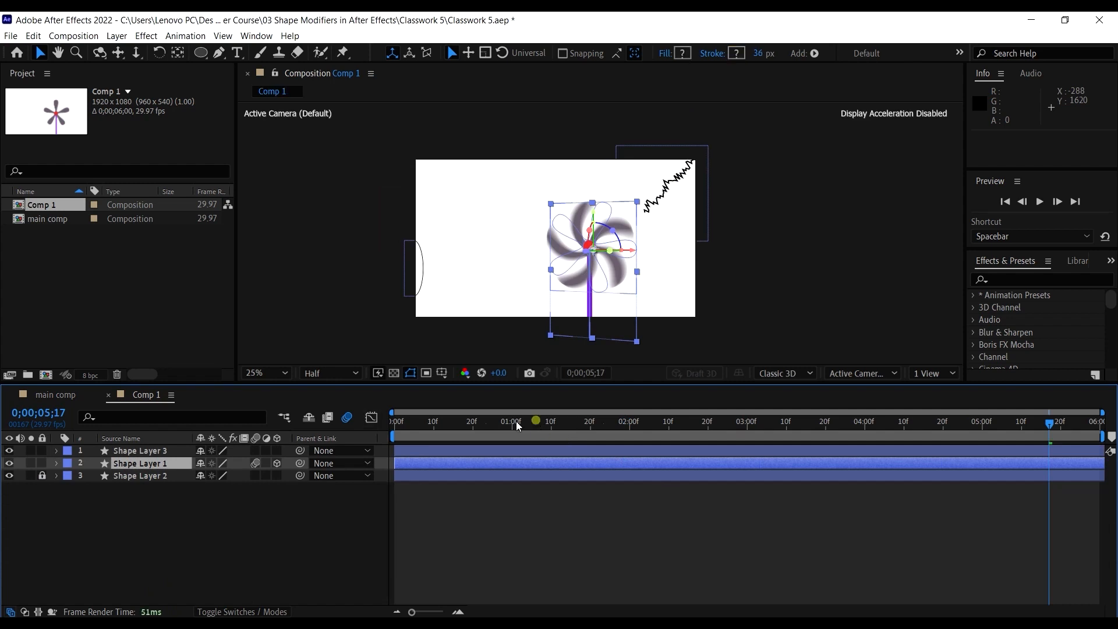
key(Home)
key(space)
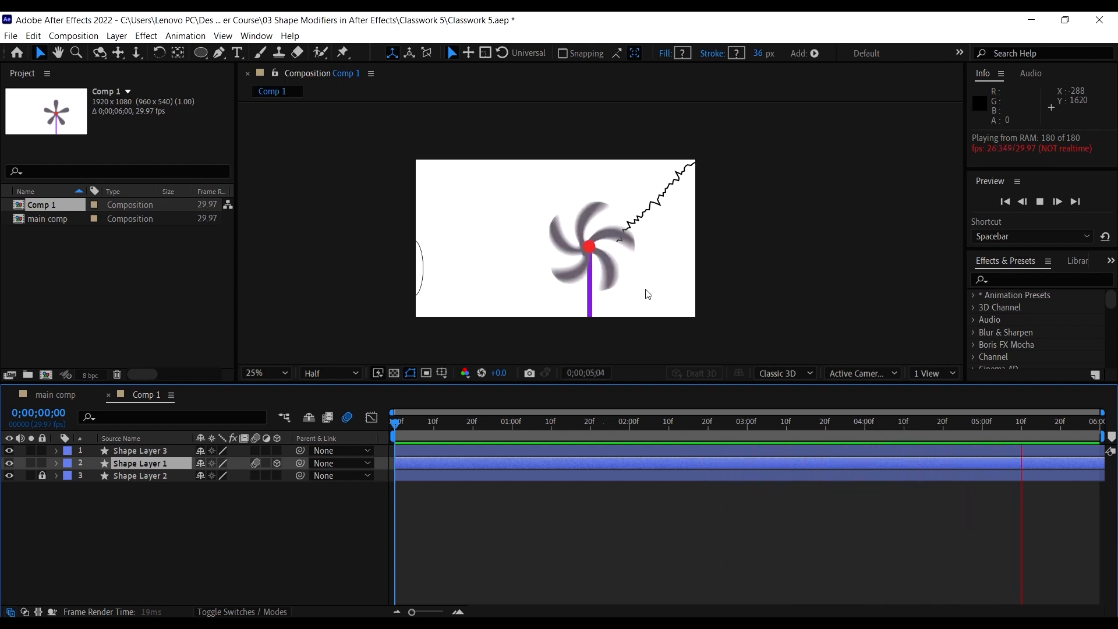
key(space)
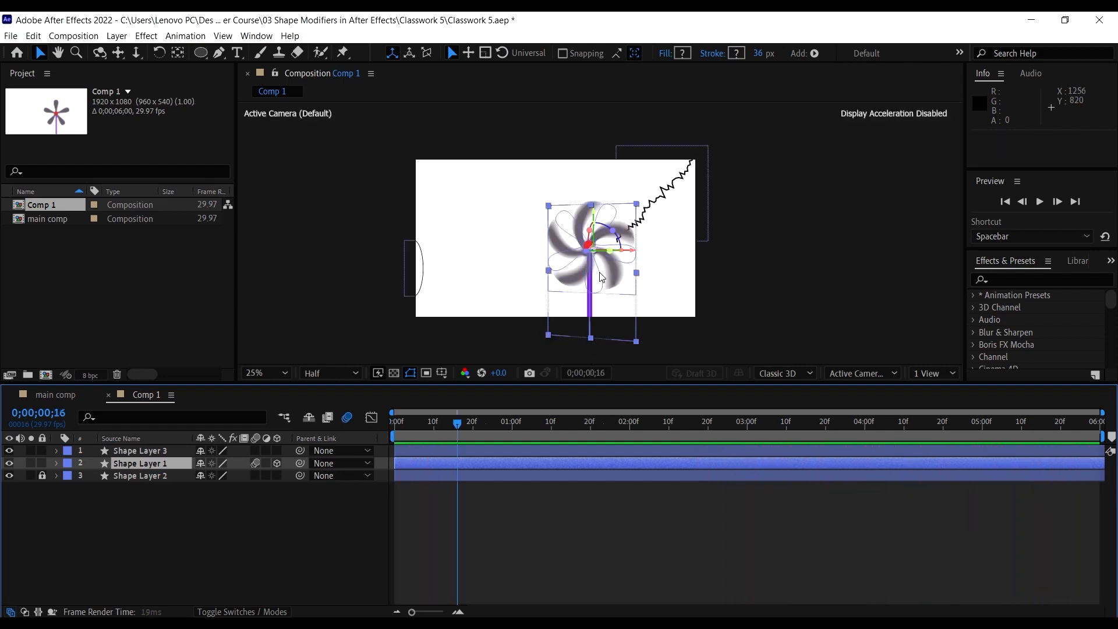
Preview Comp 1, expand Shape Layer 1, and keyframe the polystar's Points at 5, placing the keyframe at 0;00;00;14
key(space)
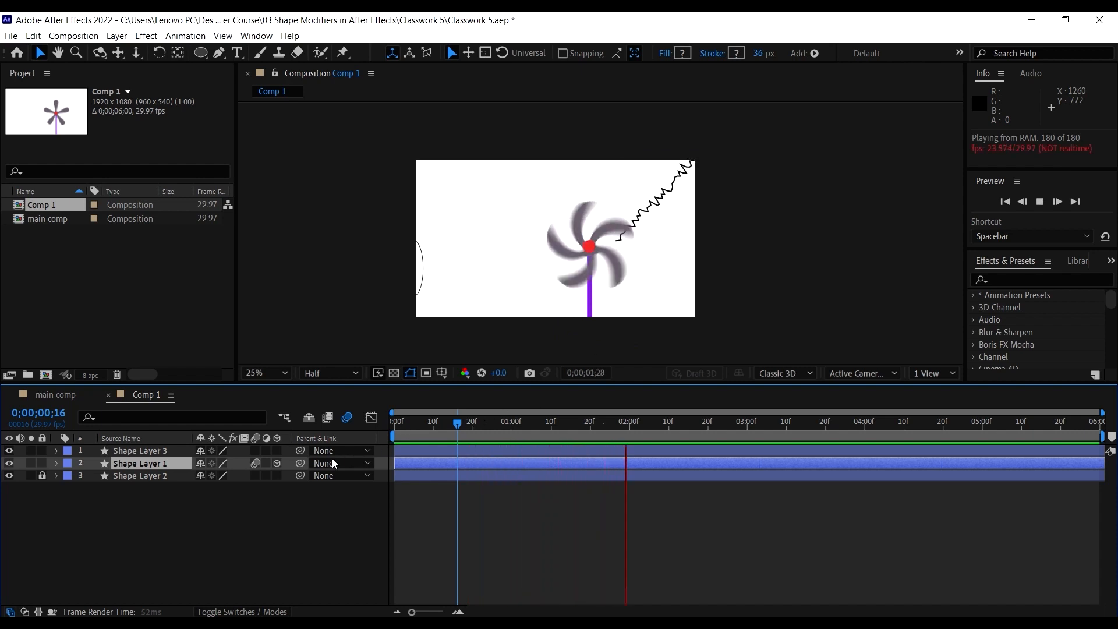
key(space)
click(56, 463)
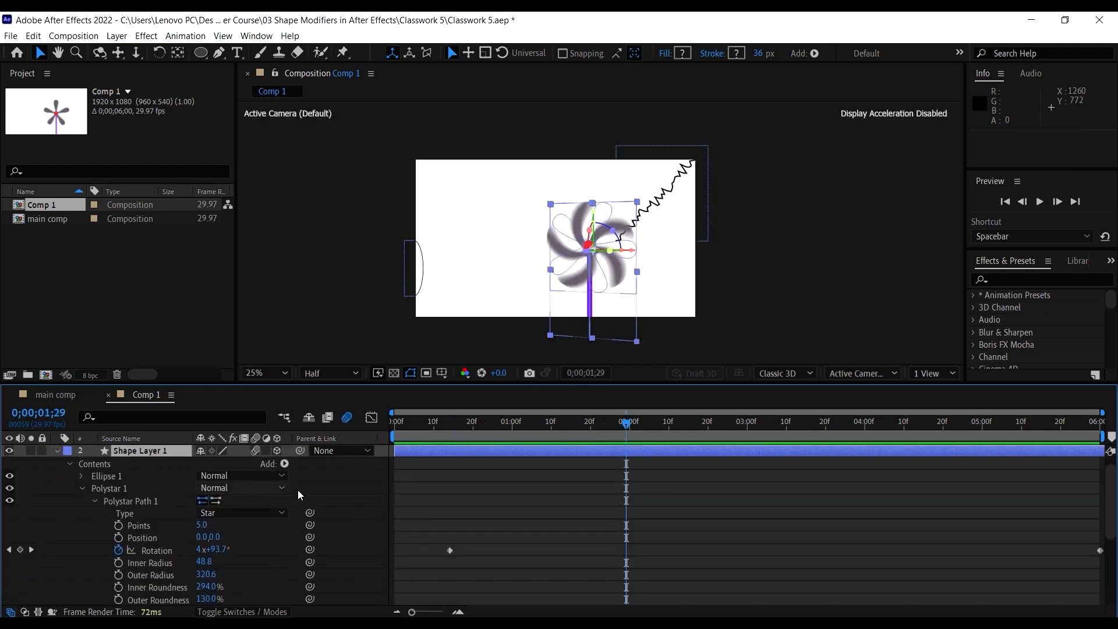
drag(428, 435, 331, 439)
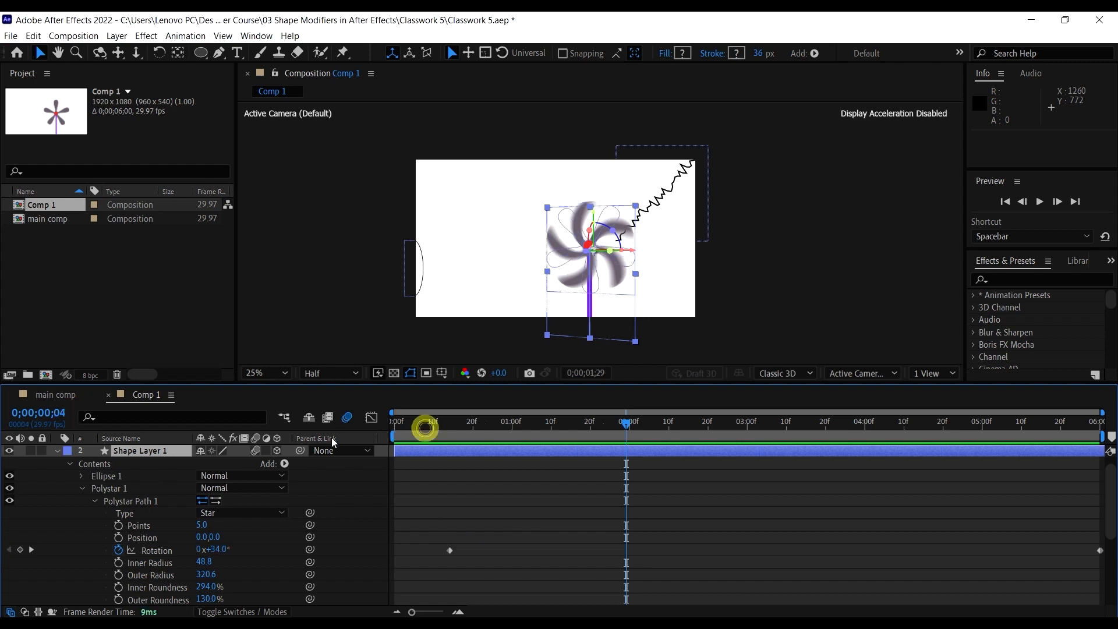
click(119, 525)
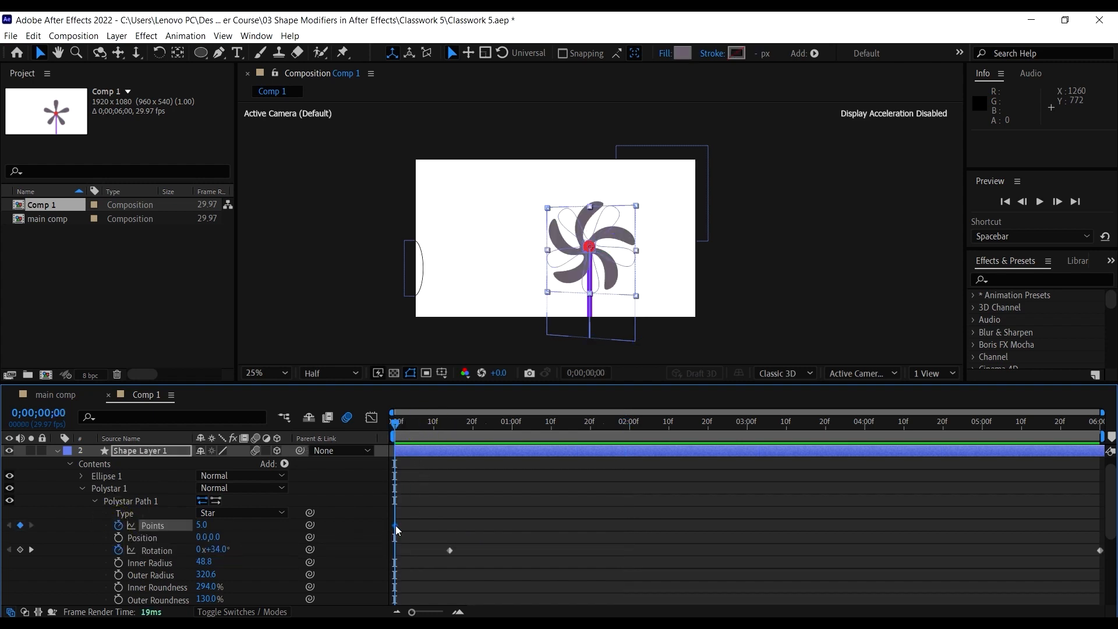
drag(396, 525, 451, 534)
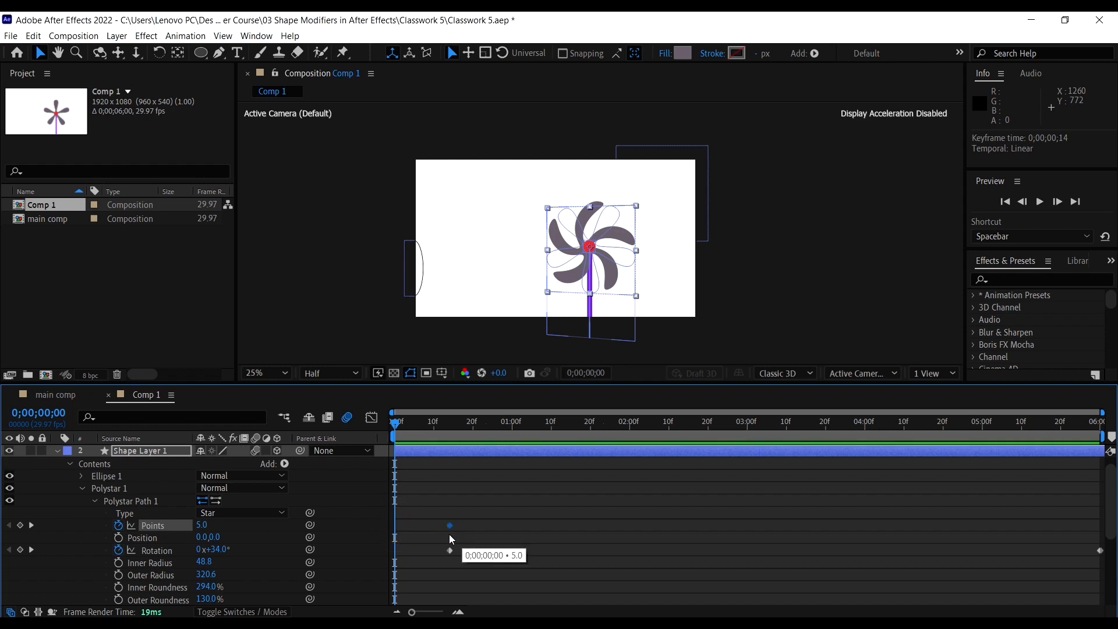
Check the main comp's Points keyframe timing and move Comp 1's Points keyframe to about 0;00;00;29
click(59, 397)
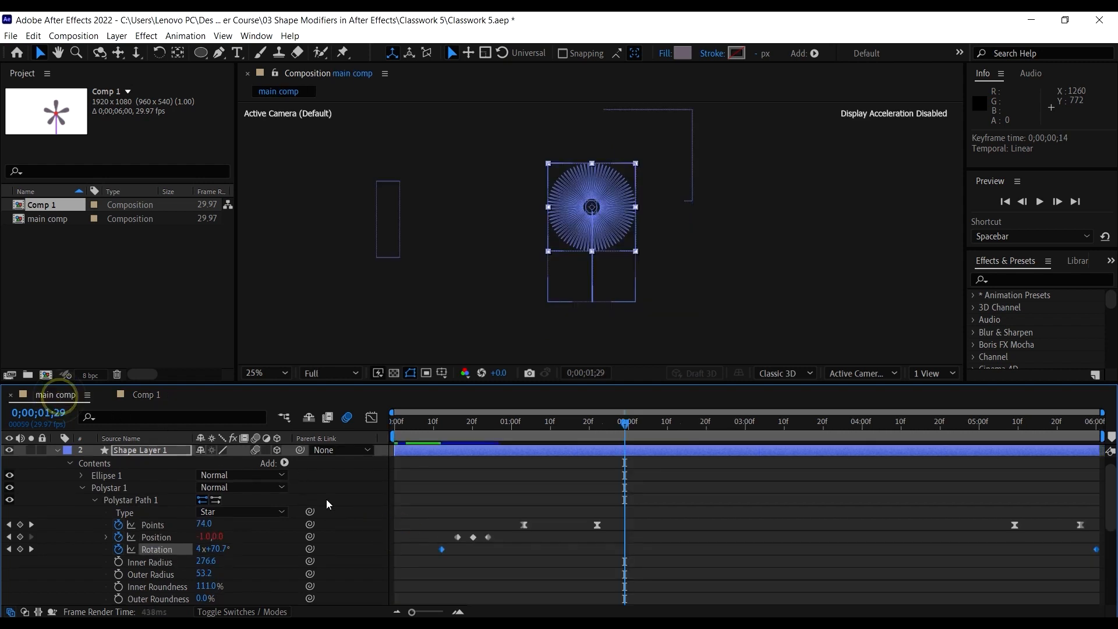
drag(475, 423, 524, 457)
click(145, 395)
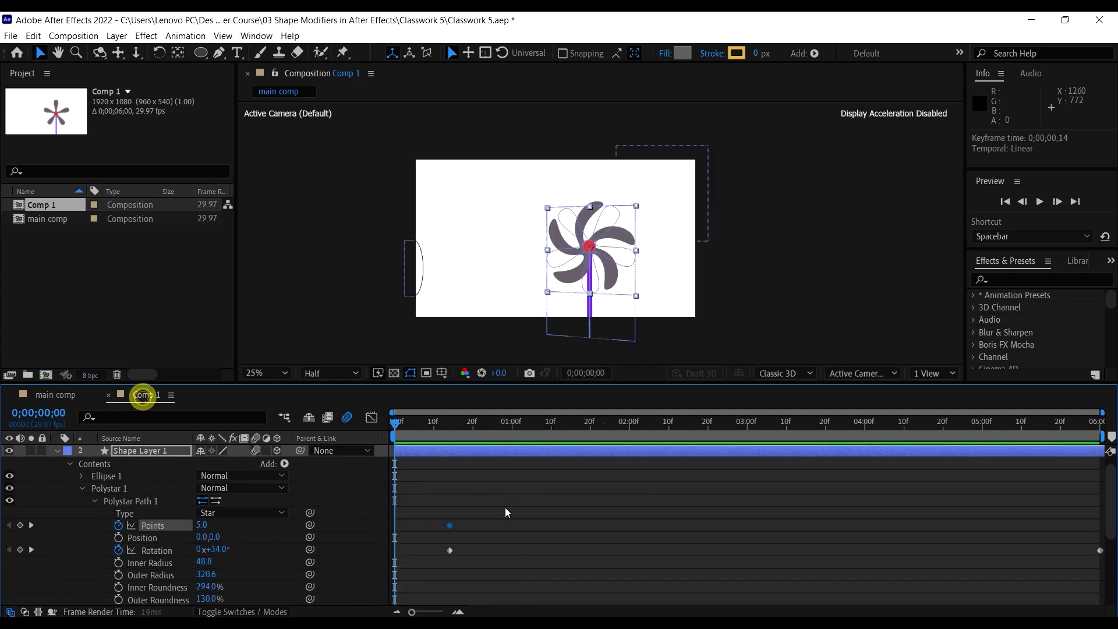
click(518, 435)
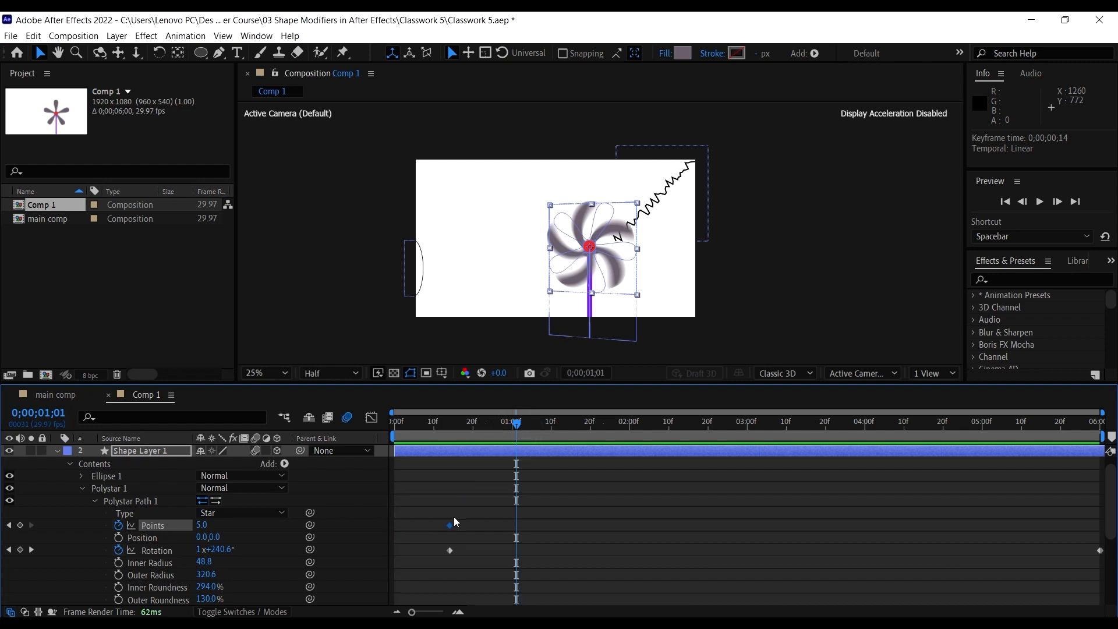
drag(450, 526, 509, 537)
Preview Comp 1 from the start and scrub through the rest of the spin to 0;00;05;14
key(Home)
key(space)
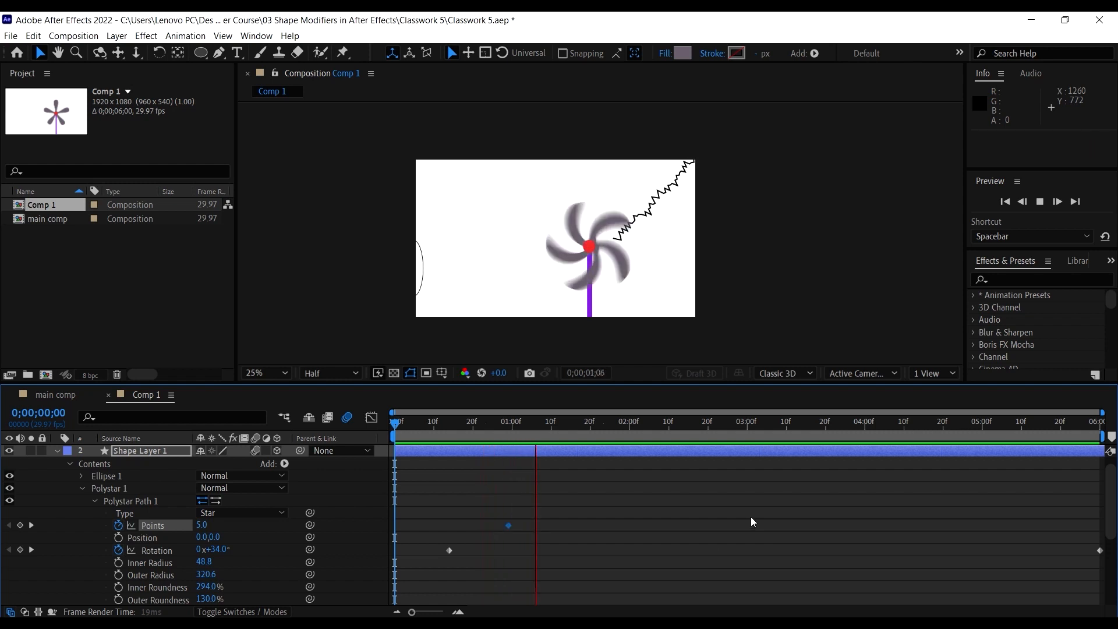
click(553, 451)
drag(540, 436, 1040, 477)
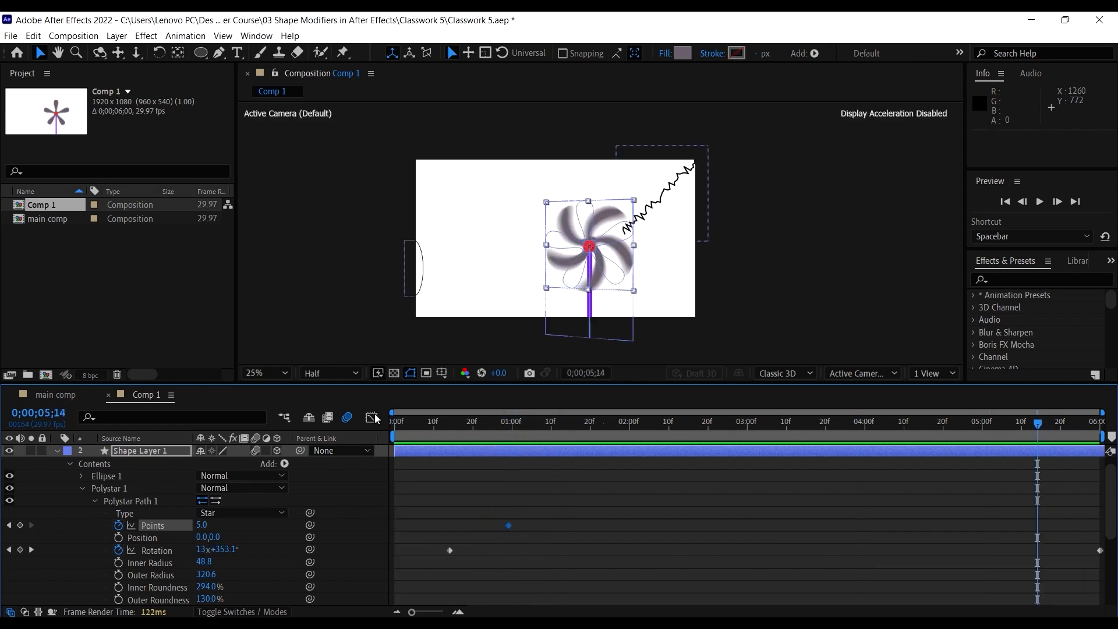
Examine how the main comp's petals multiply after one second, and keyframe Comp 1's Points at 142 at 0;00;01;17
click(56, 395)
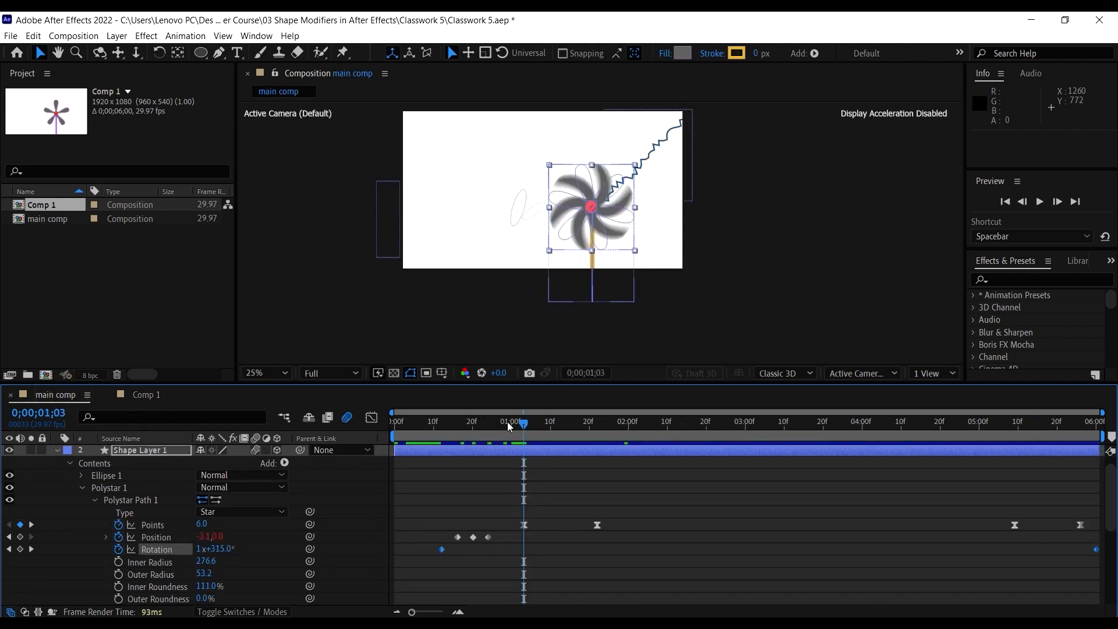
drag(524, 424, 539, 429)
drag(602, 446, 580, 438)
click(146, 394)
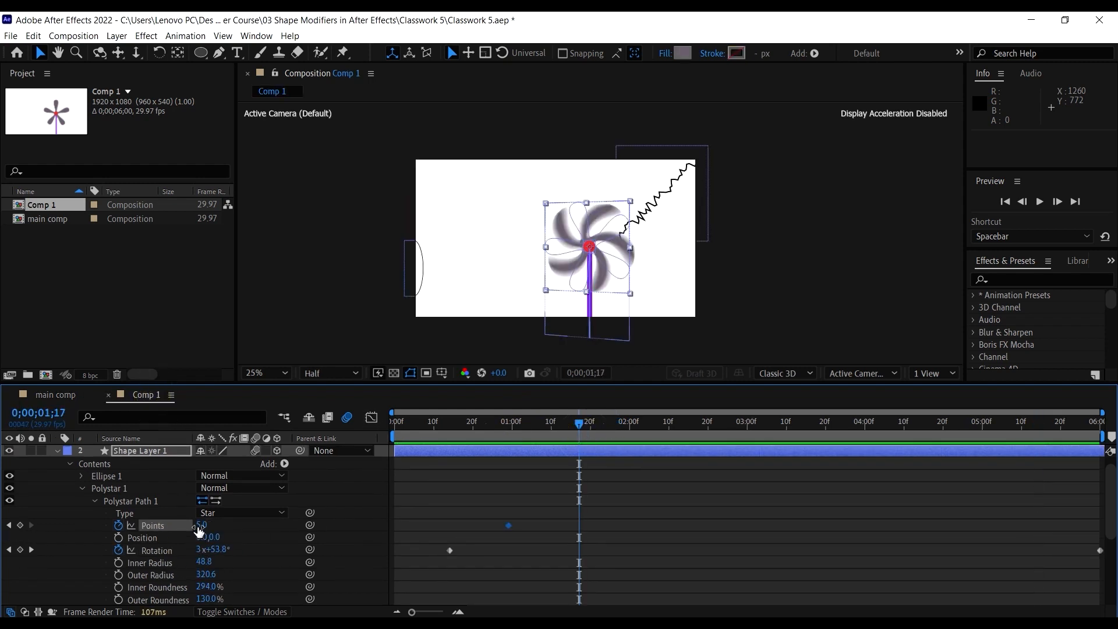
drag(198, 527, 665, 494)
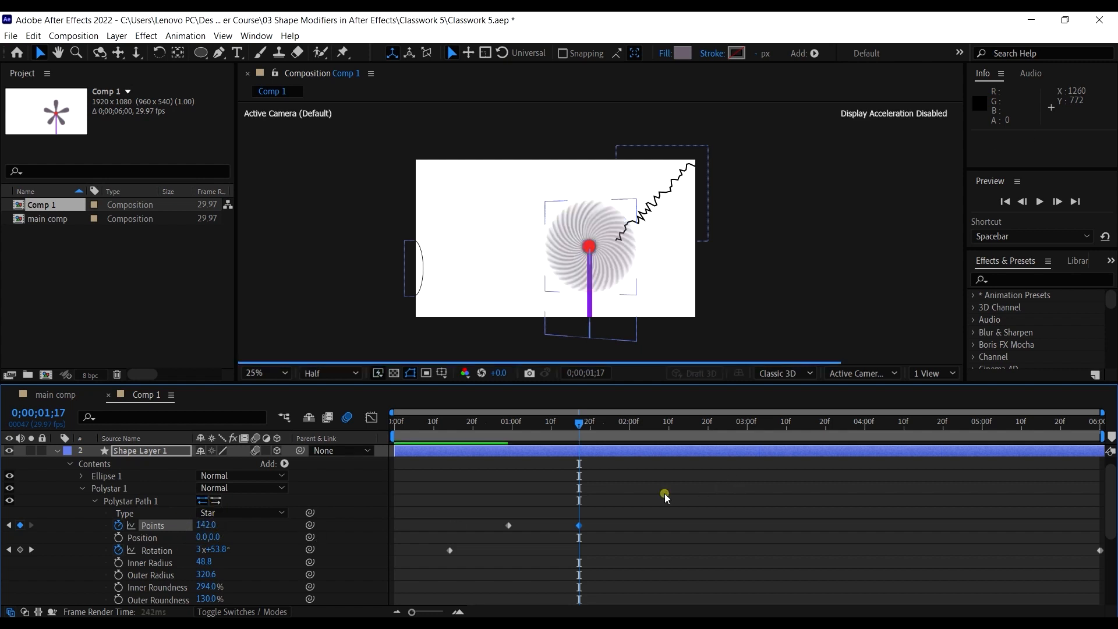
click(665, 494)
Preview the multiplying petals and move the polystar's second Points keyframe to 0;00;02;00
drag(570, 441, 496, 442)
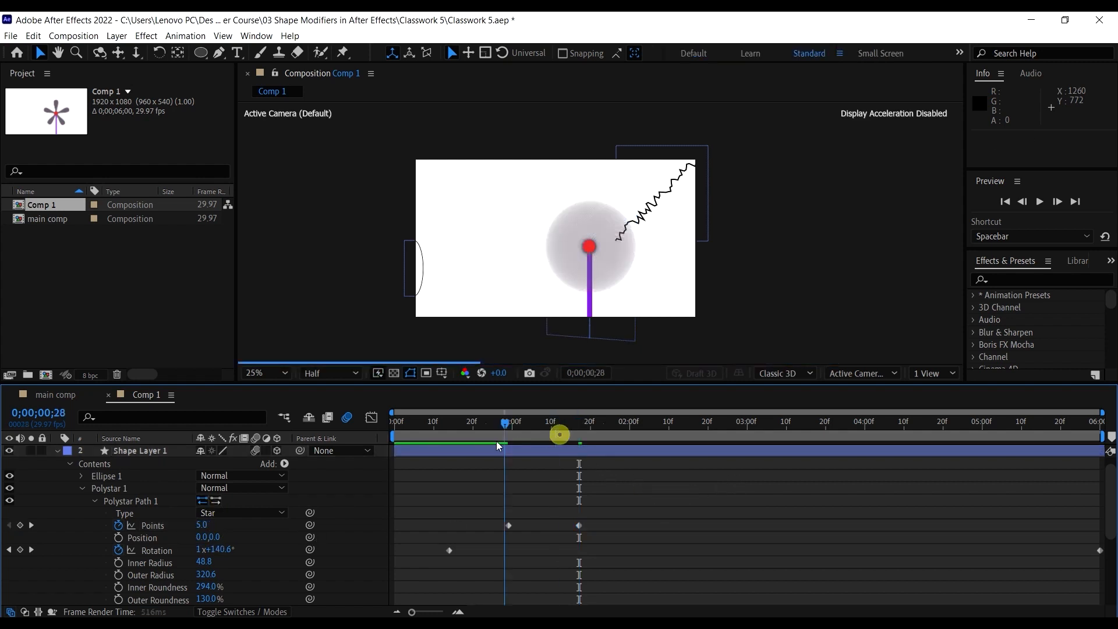
key(space)
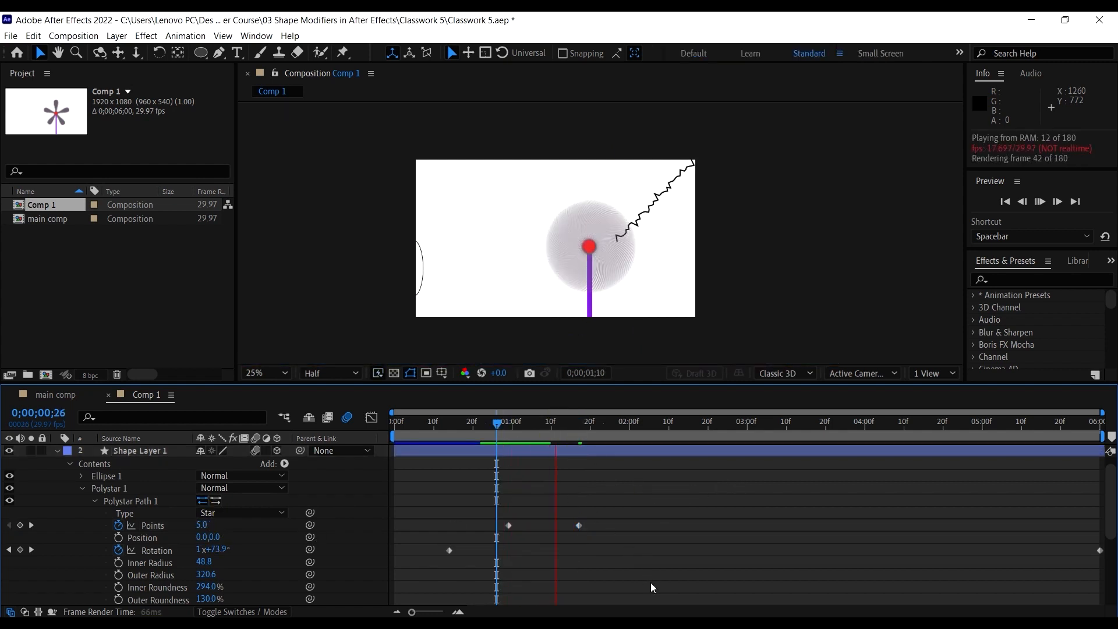
click(579, 526)
drag(589, 526, 630, 533)
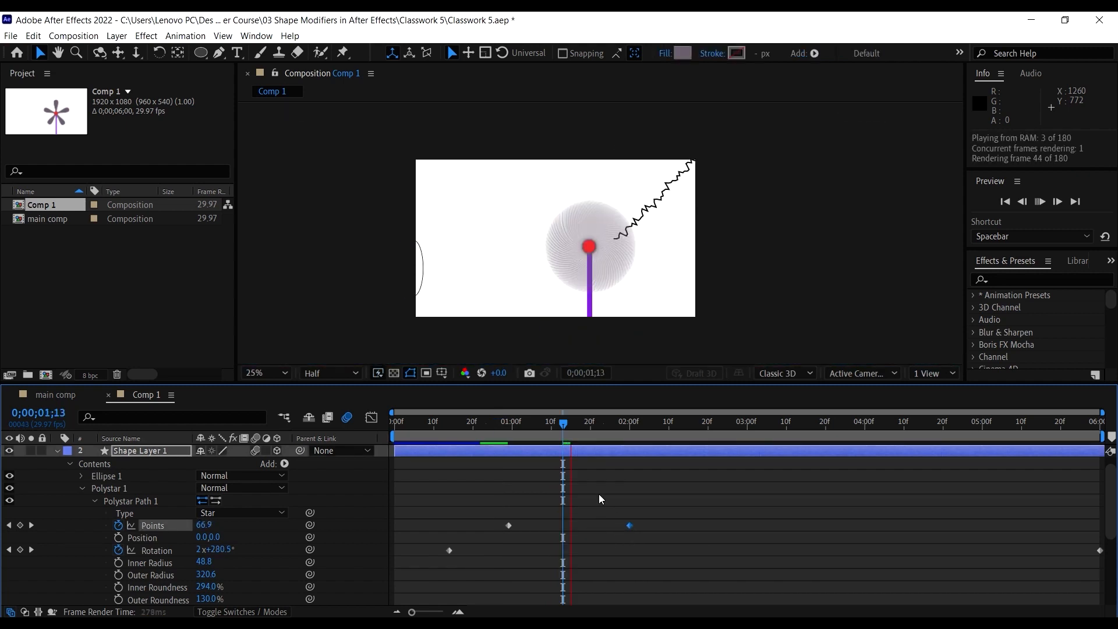
key(space)
drag(479, 437, 334, 441)
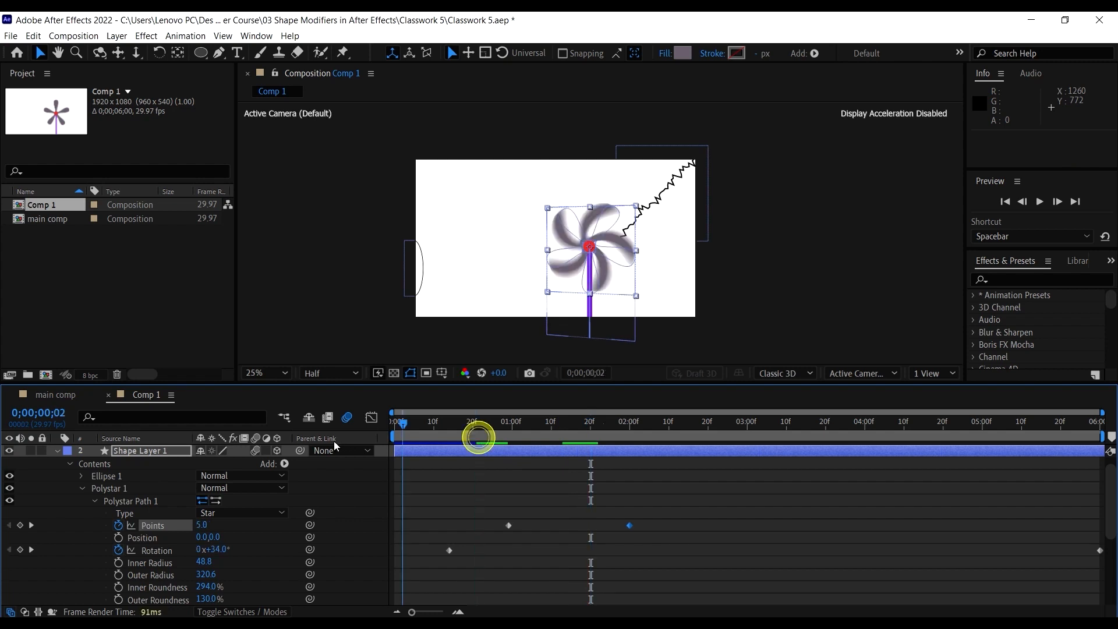
key(space)
key(space)
Check the main comp's second Points keyframe, and set Comp 1's Points keyframe at 0;00;02;00 to 74
click(43, 397)
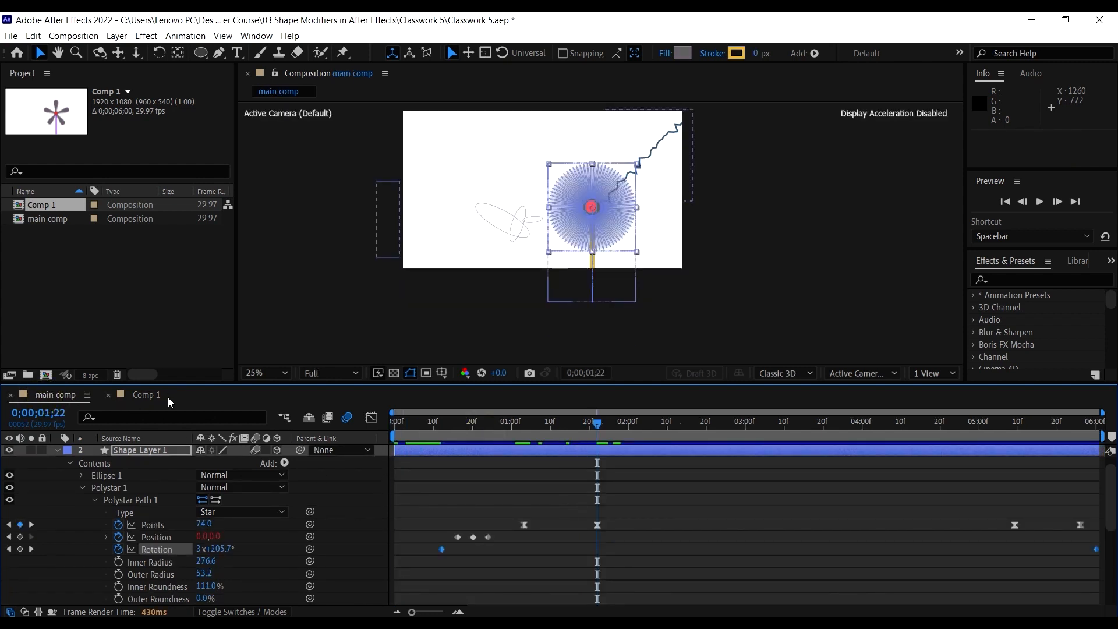
click(150, 394)
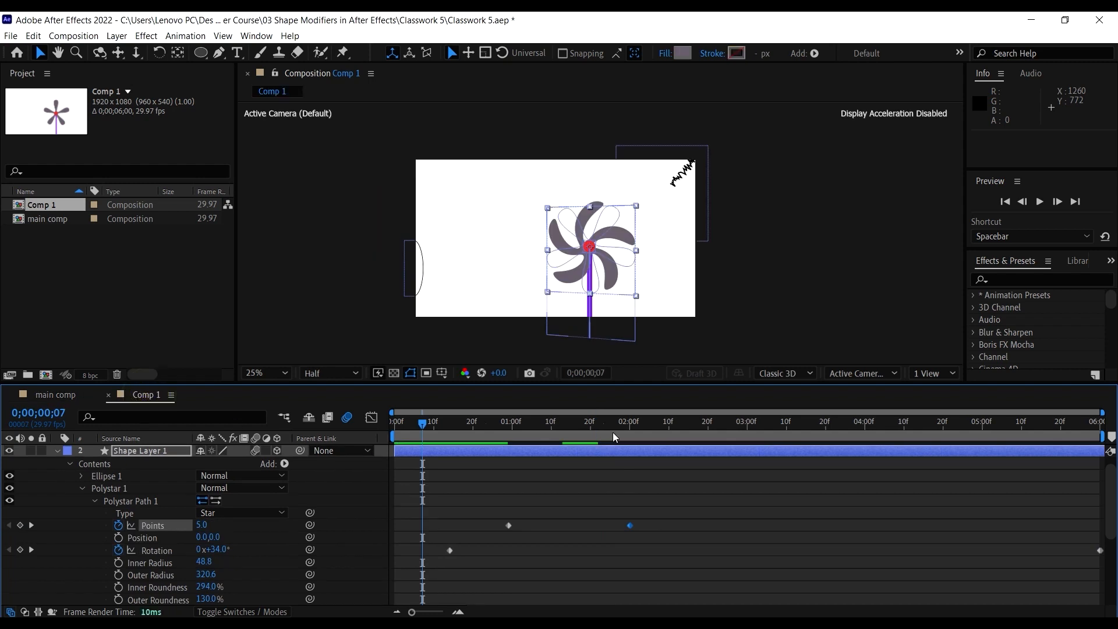
drag(612, 432, 631, 438)
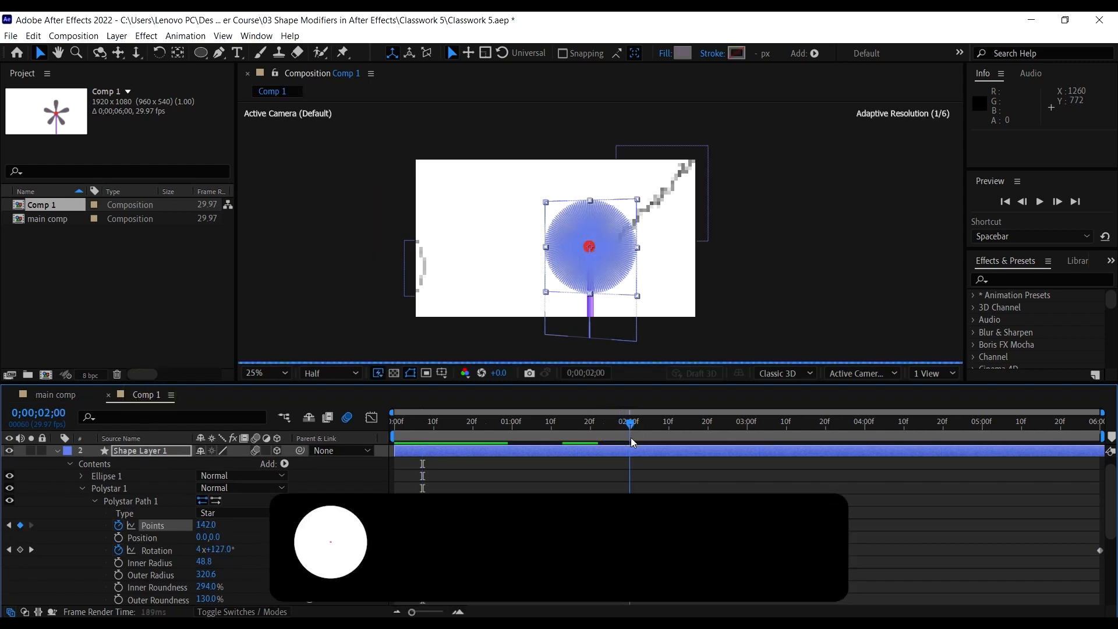
click(207, 526)
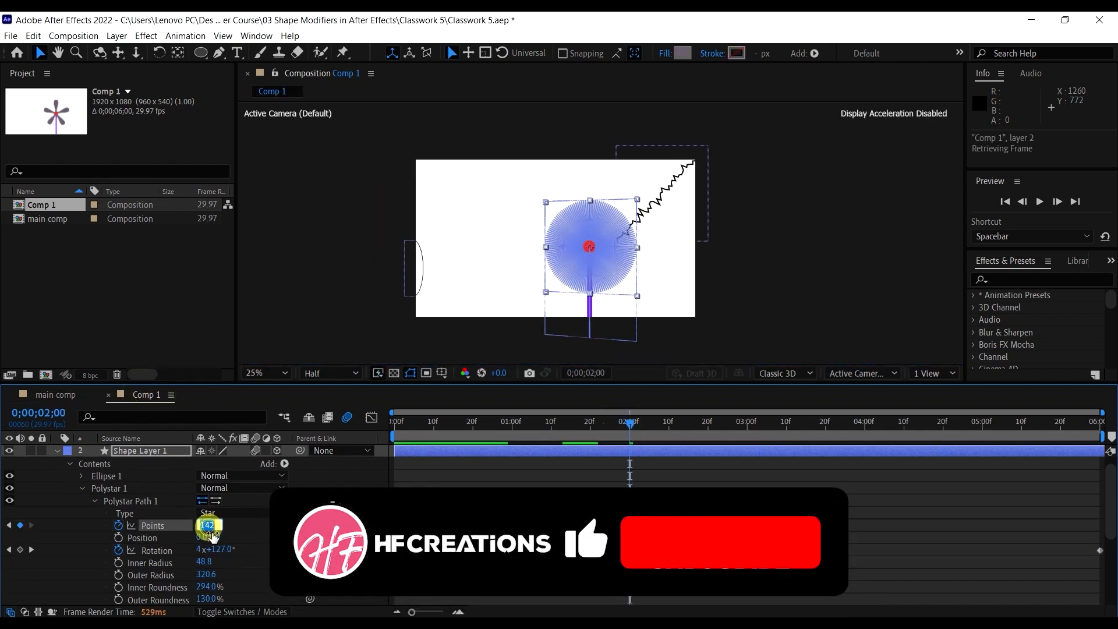
text(7)
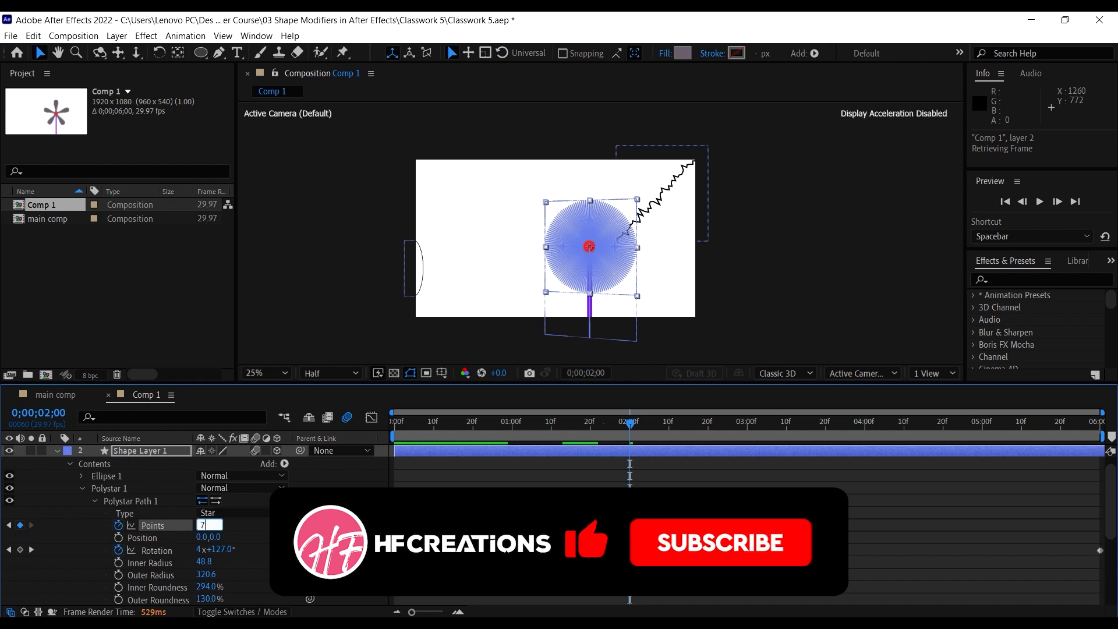
text(4)
key(Return)
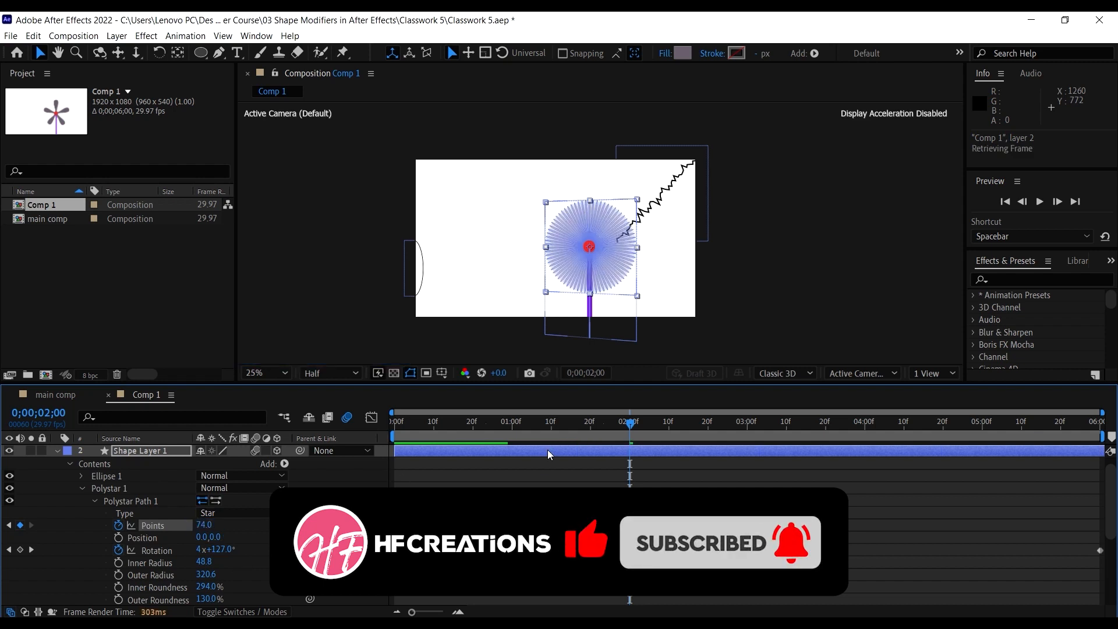
Preview the petal multiplication from 0;00;00;26 and move the second Points keyframe to 0;00;01;27
click(499, 426)
key(space)
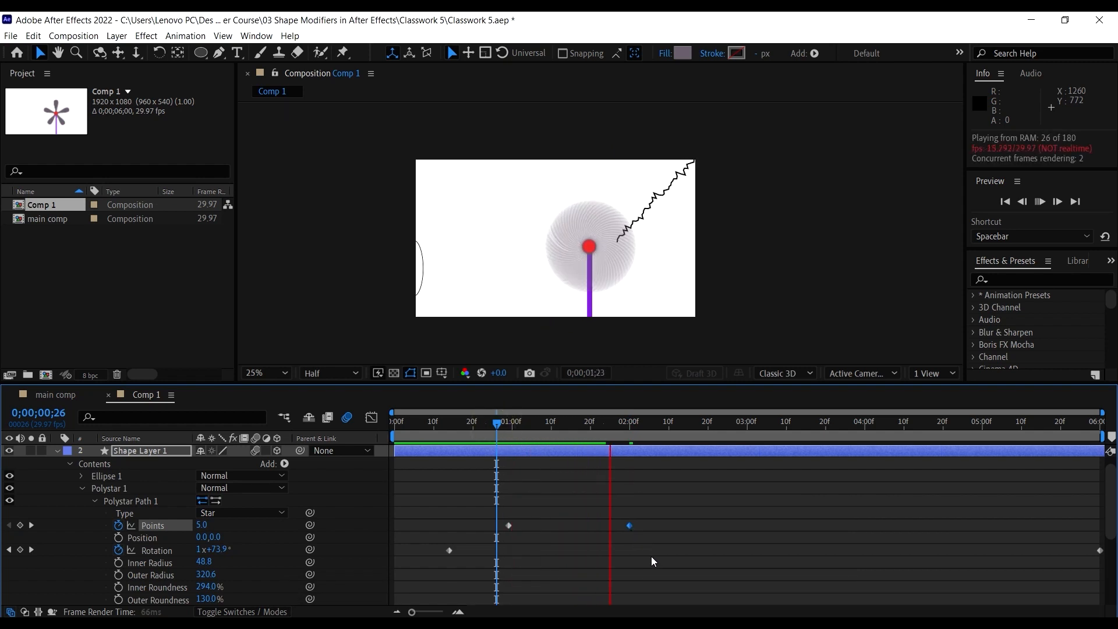
key(space)
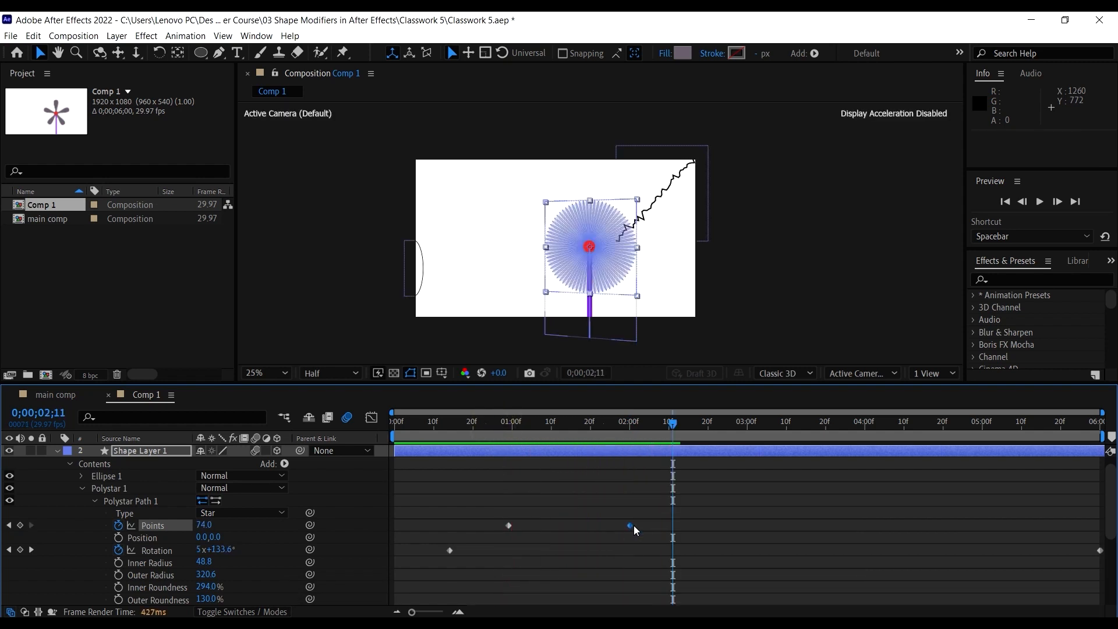
drag(631, 525, 618, 525)
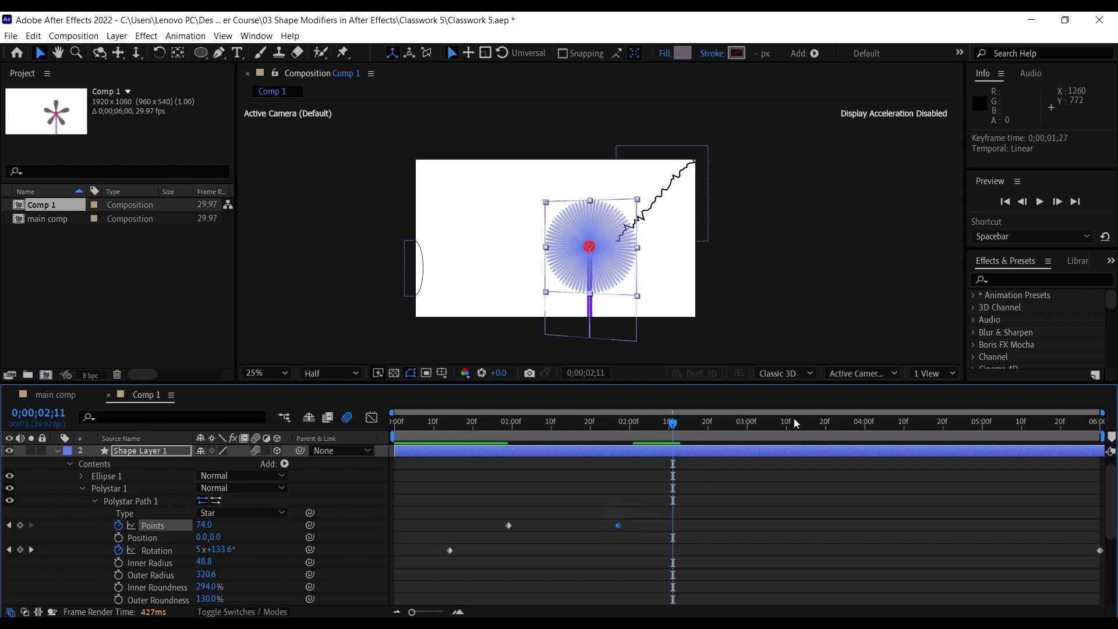
Copy the Points keyframe with value 74 to 0;00;05;08
drag(794, 418, 1012, 452)
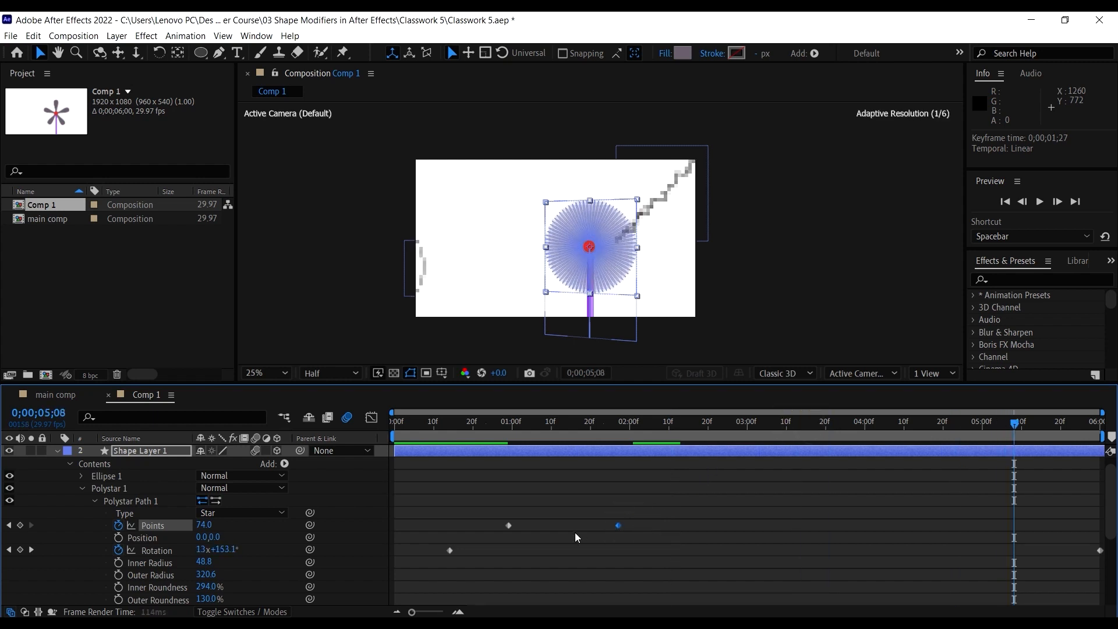
key(ctrl+c)
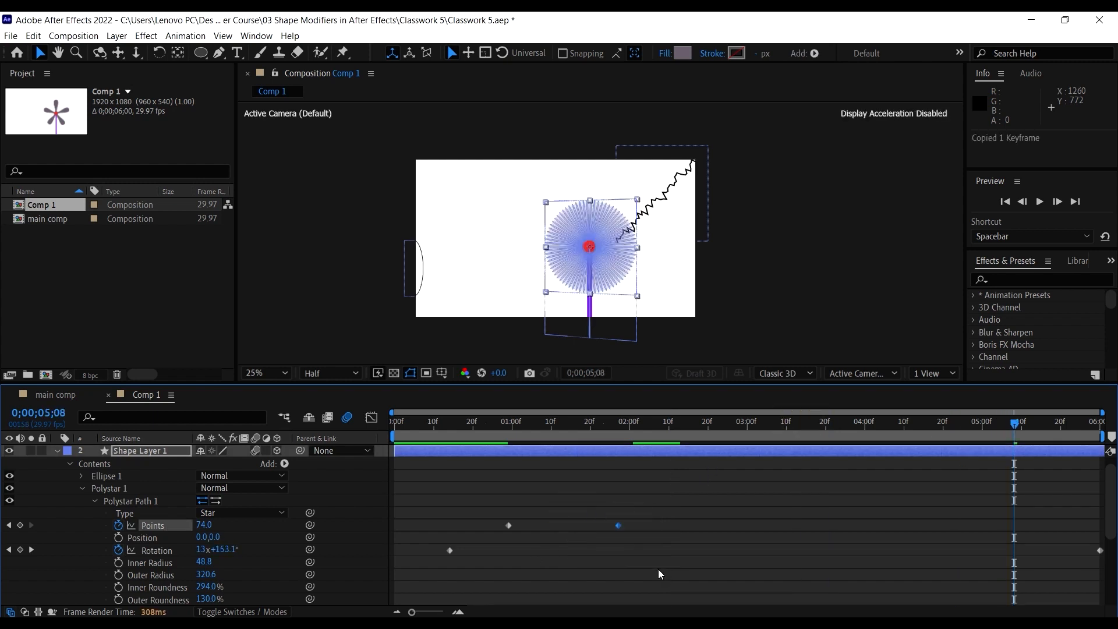
key(ctrl+v)
Copy the first Points keyframe, with value 5, to the end of Comp 1 at 0;00;05;29
drag(1049, 438, 1103, 447)
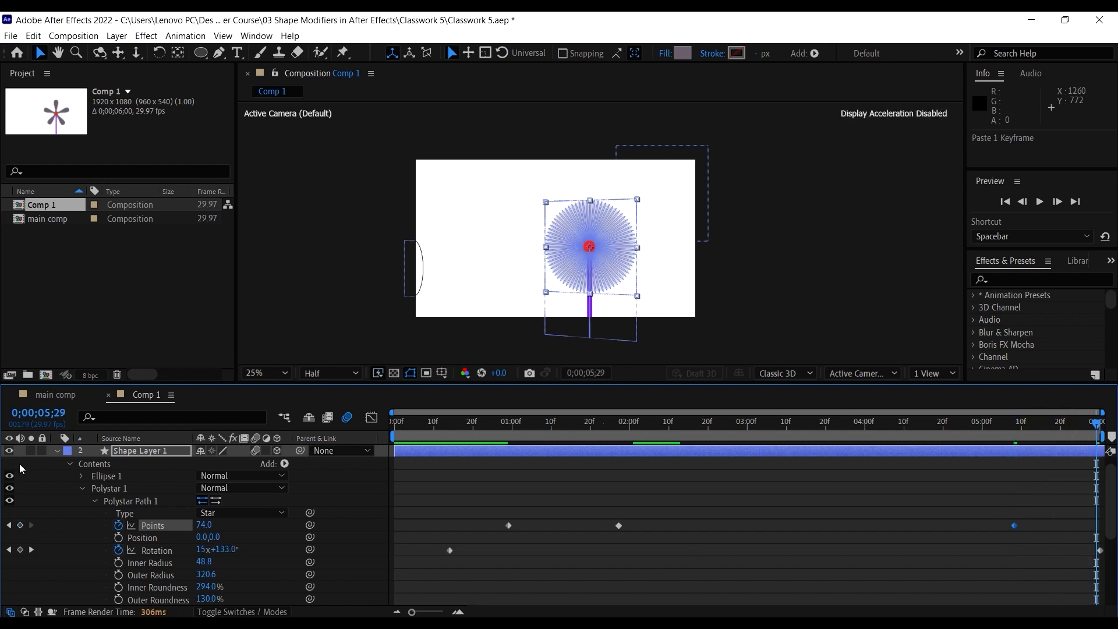
drag(456, 520, 526, 541)
key(ctrl+v)
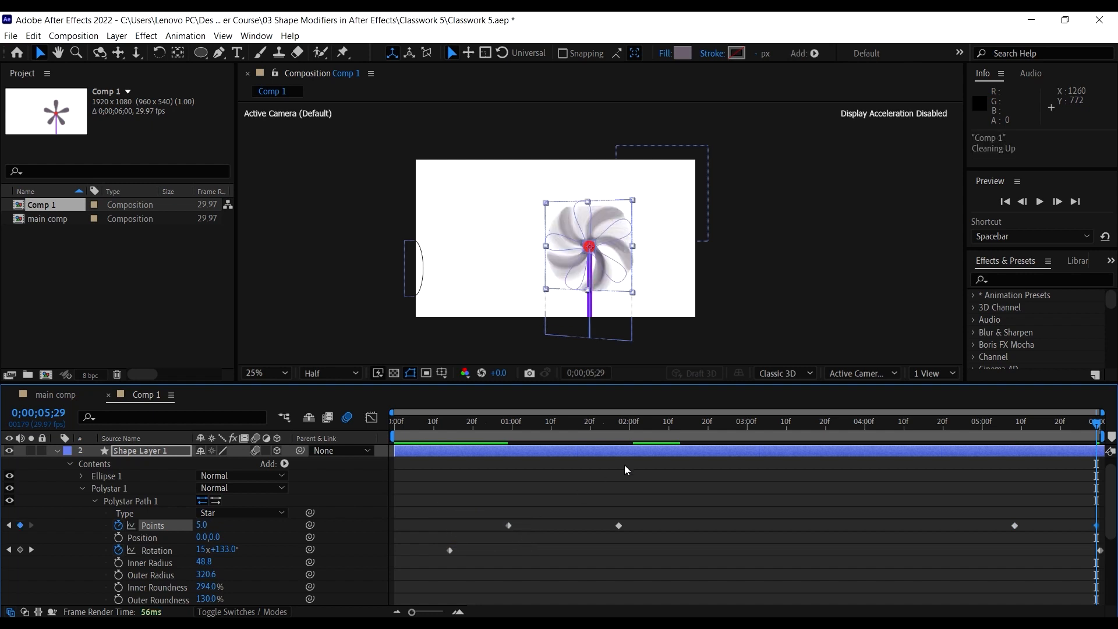
Preview the full Comp 1 animation with its four Points keyframes
click(593, 435)
key(space)
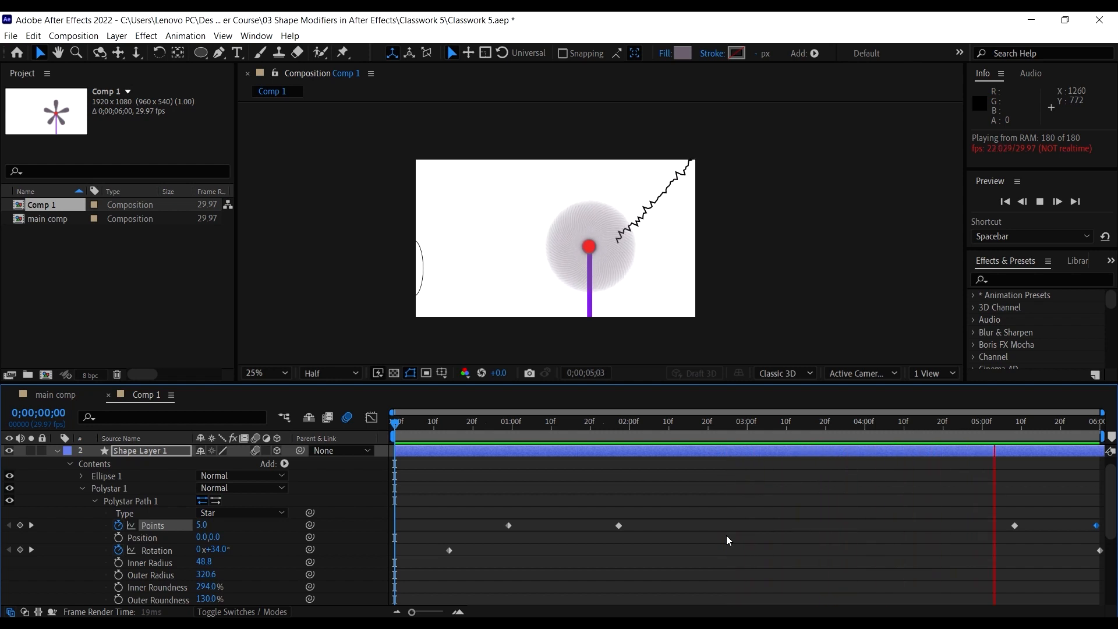
key(space)
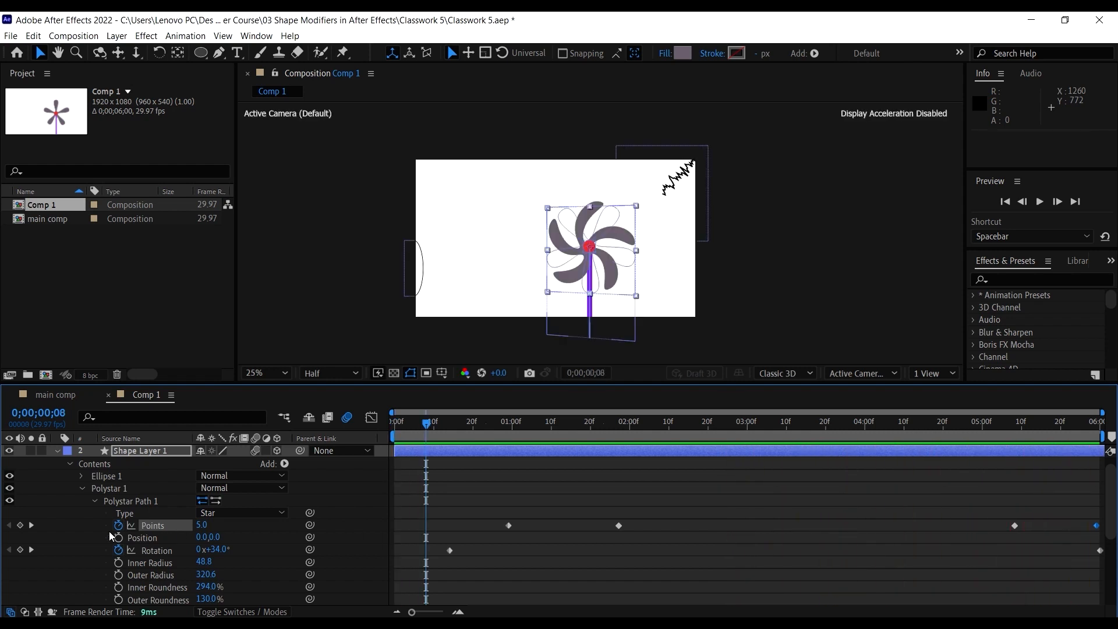
Check the main comp's last Points keyframe and move Comp 1's last one about two frames earlier, to about 0;00;05;27
click(74, 396)
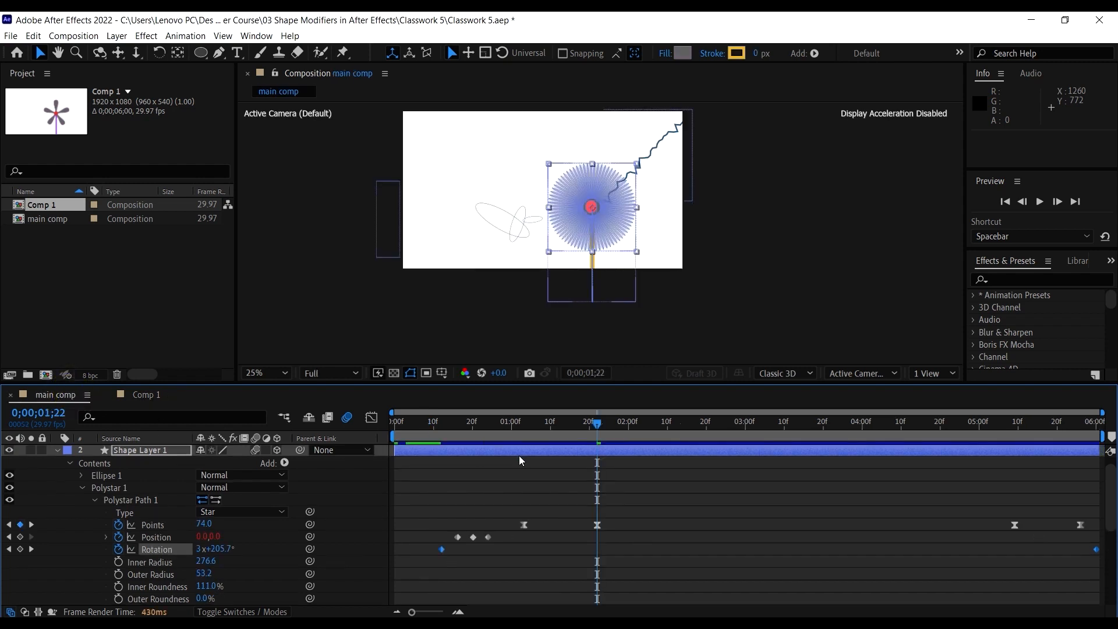
click(155, 396)
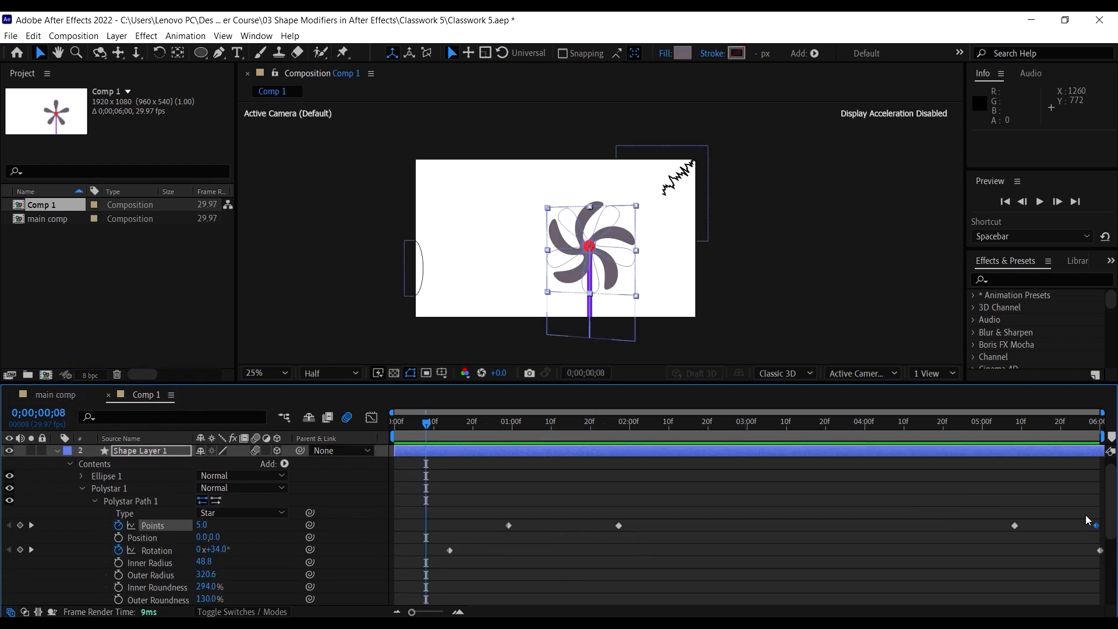
drag(1097, 526, 1090, 527)
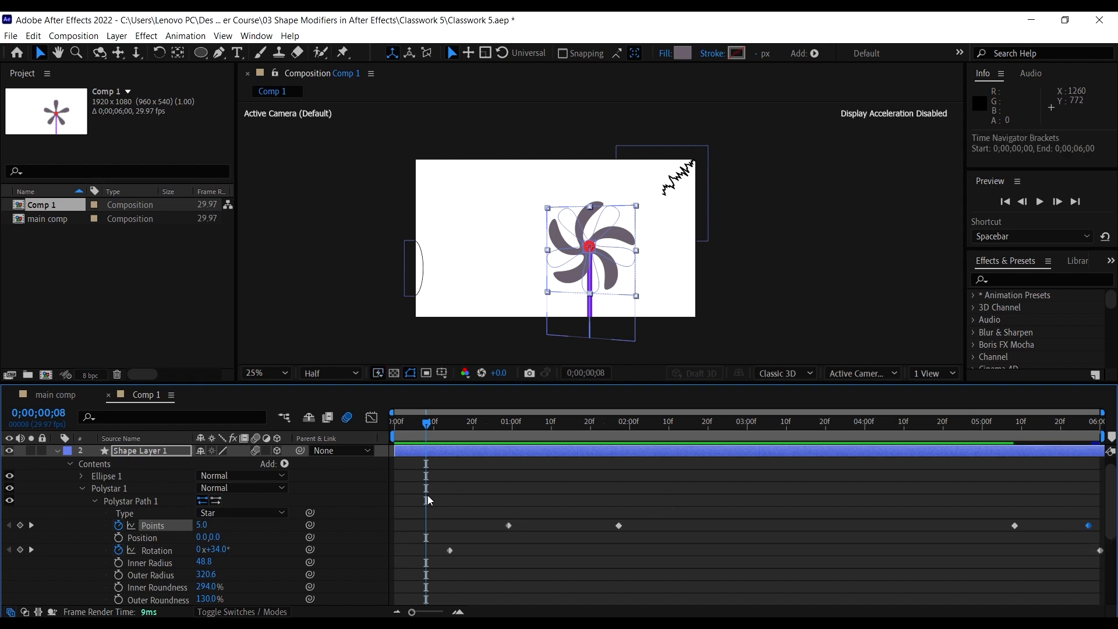
Apply Easy Ease to all Points and Rotation keyframes of the polystar in Comp 1
drag(427, 495, 1106, 588)
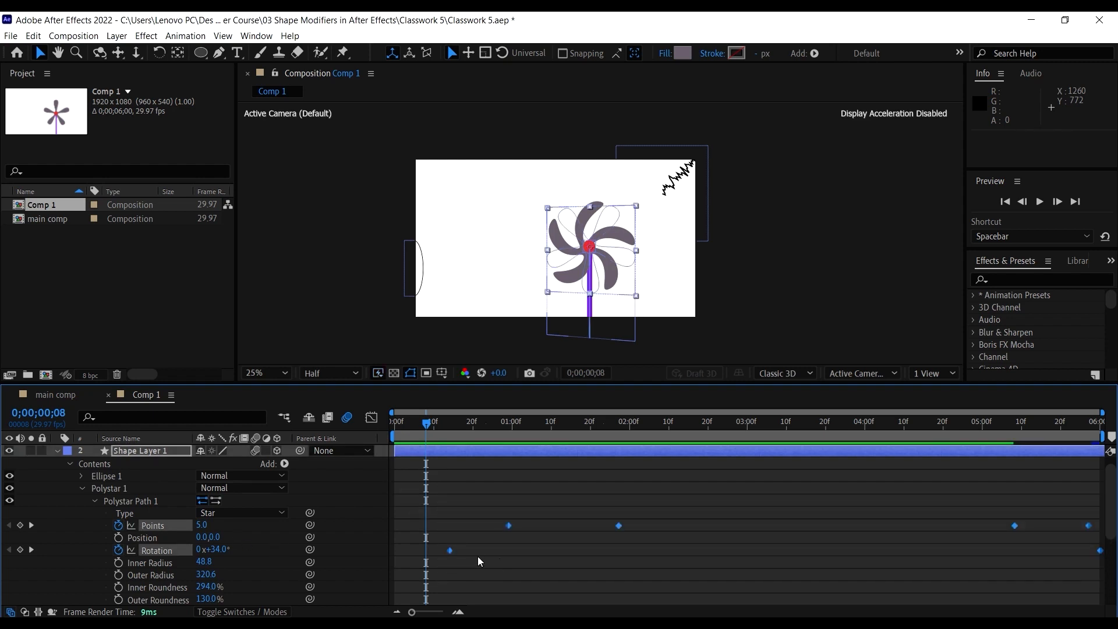
right_click(453, 552)
mouse_move(507, 543)
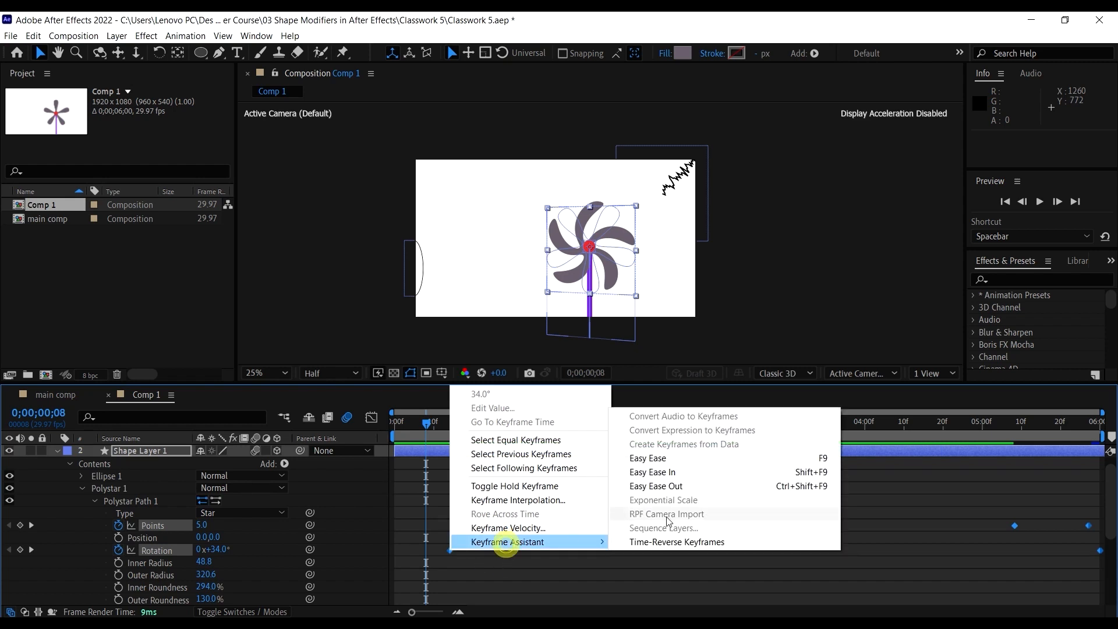
click(681, 460)
Preview the eased pinwheel animation in Comp 1 from its first frame
drag(547, 428, 344, 473)
key(space)
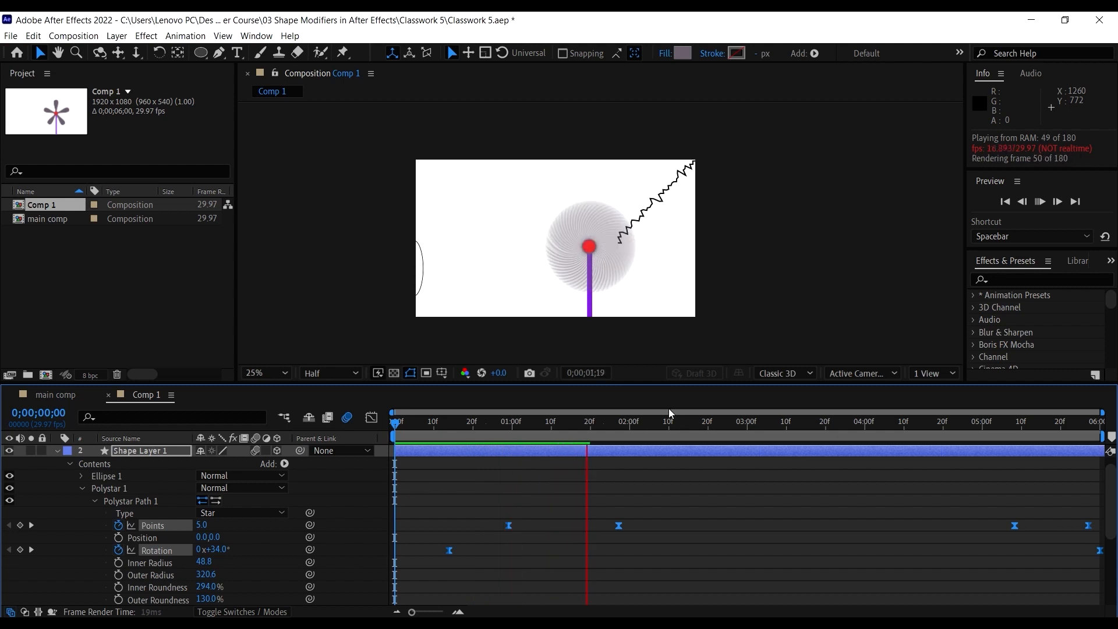
key(space)
key(space)
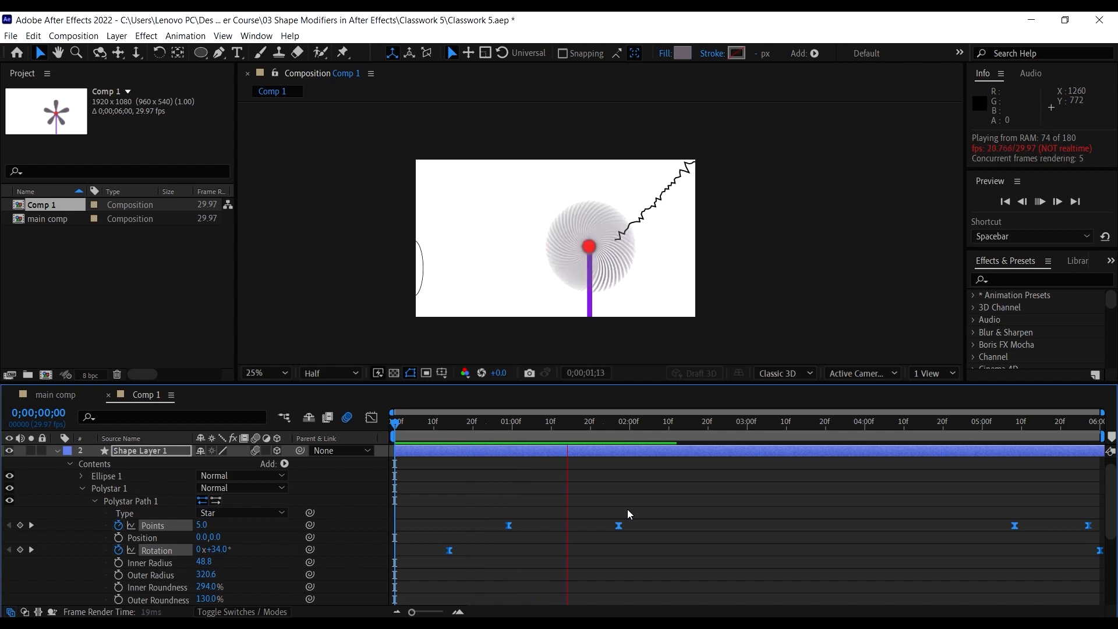
key(space)
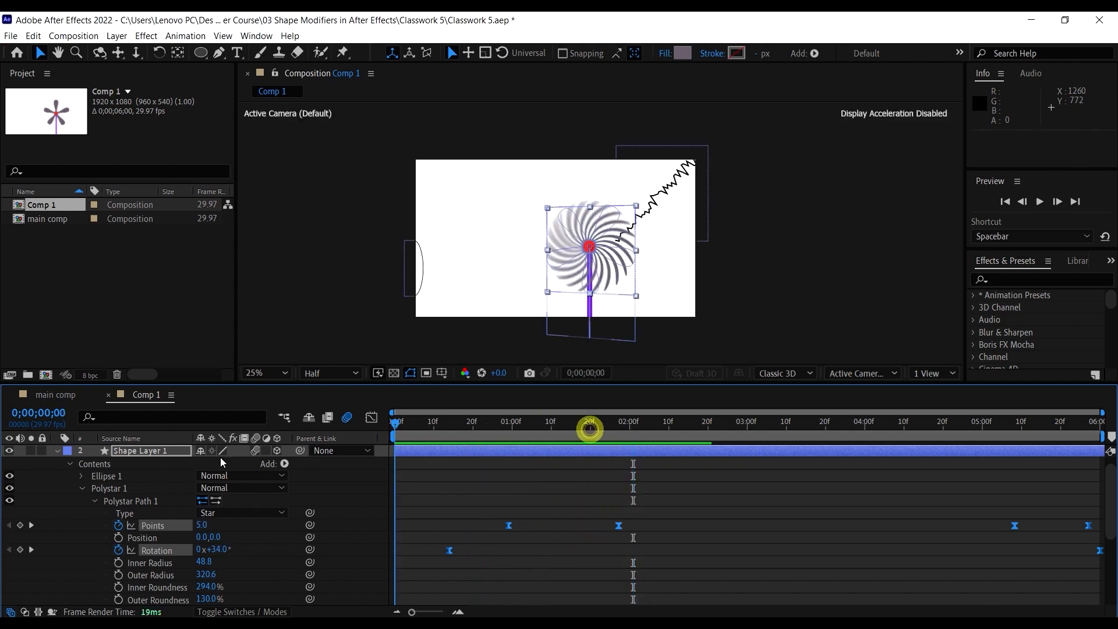
key(space)
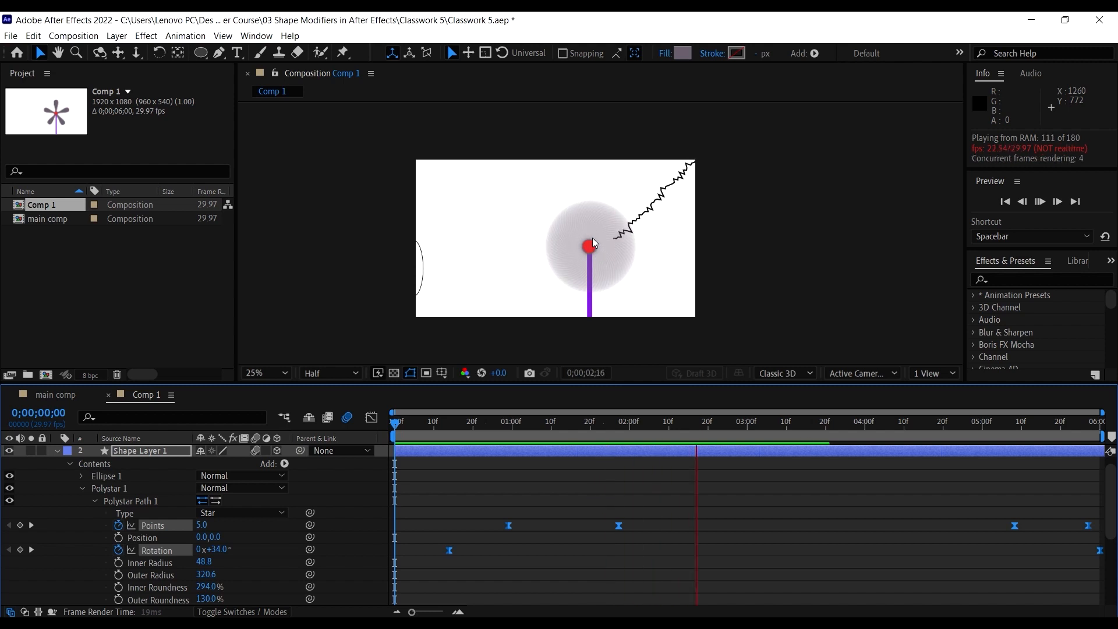
key(space)
drag(558, 425, 385, 421)
key(space)
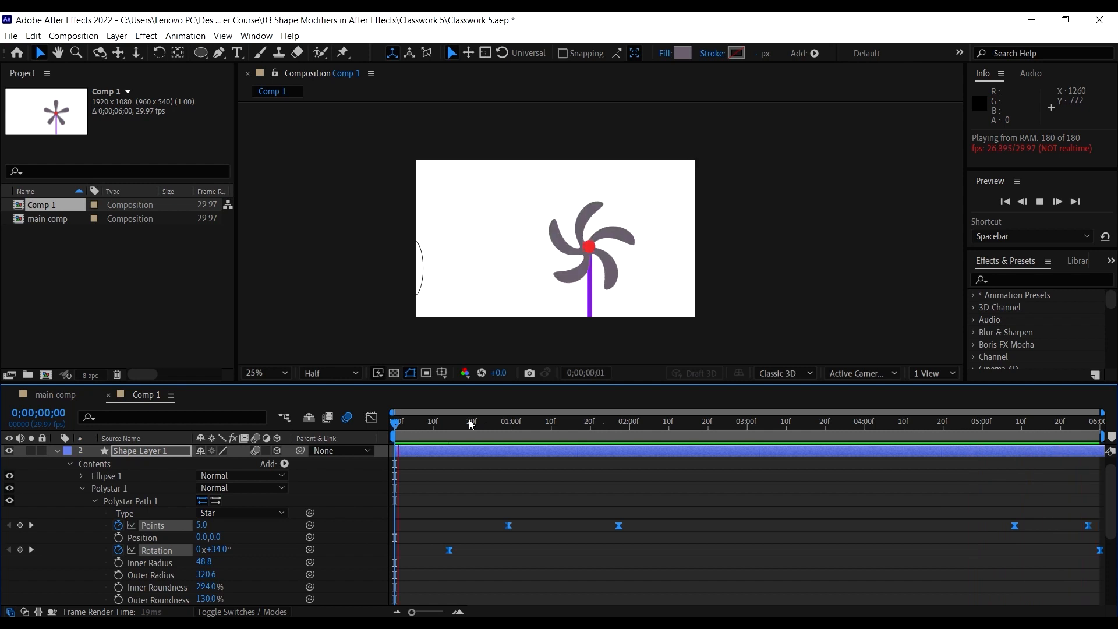
key(space)
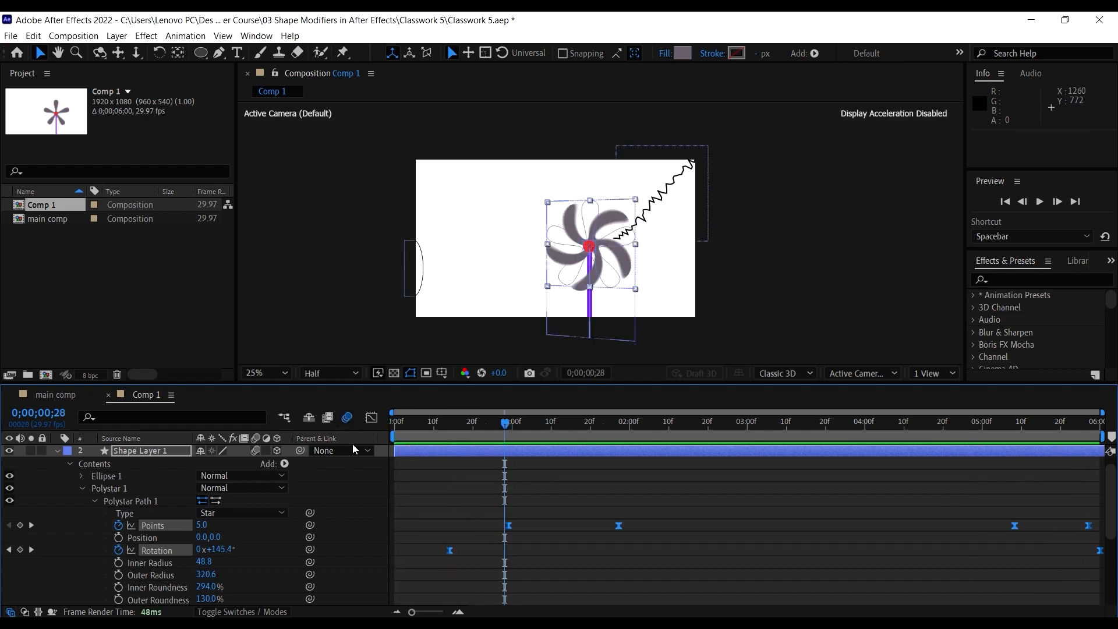
Collapse Shape Layer 1, return to the first frame and add a Repeater to Shape Layer 3 in Comp 1
click(57, 451)
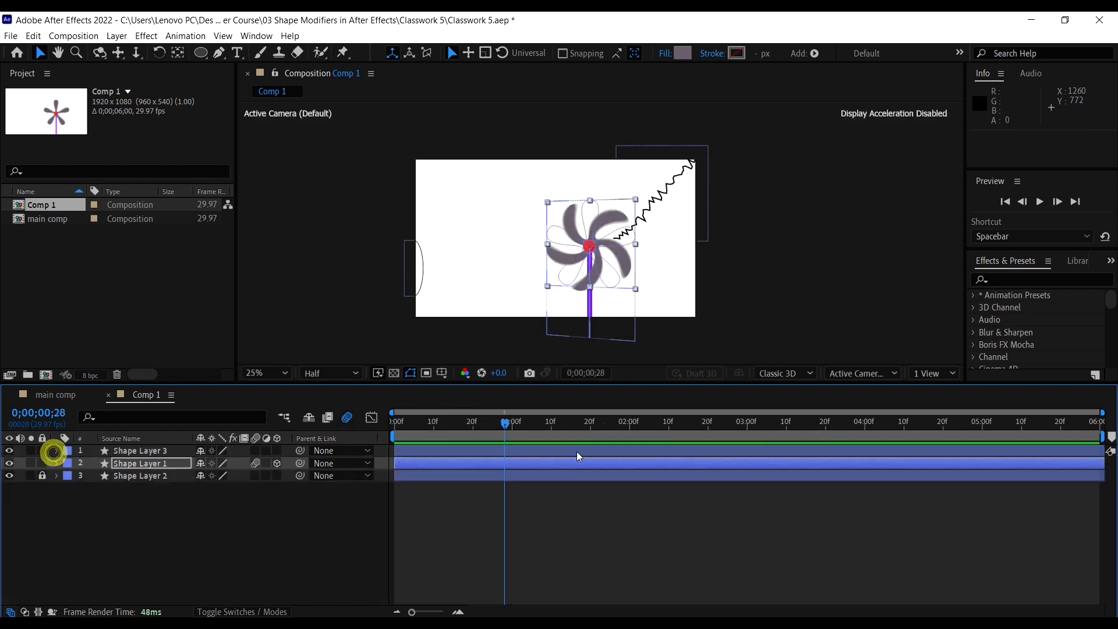
drag(565, 421, 351, 439)
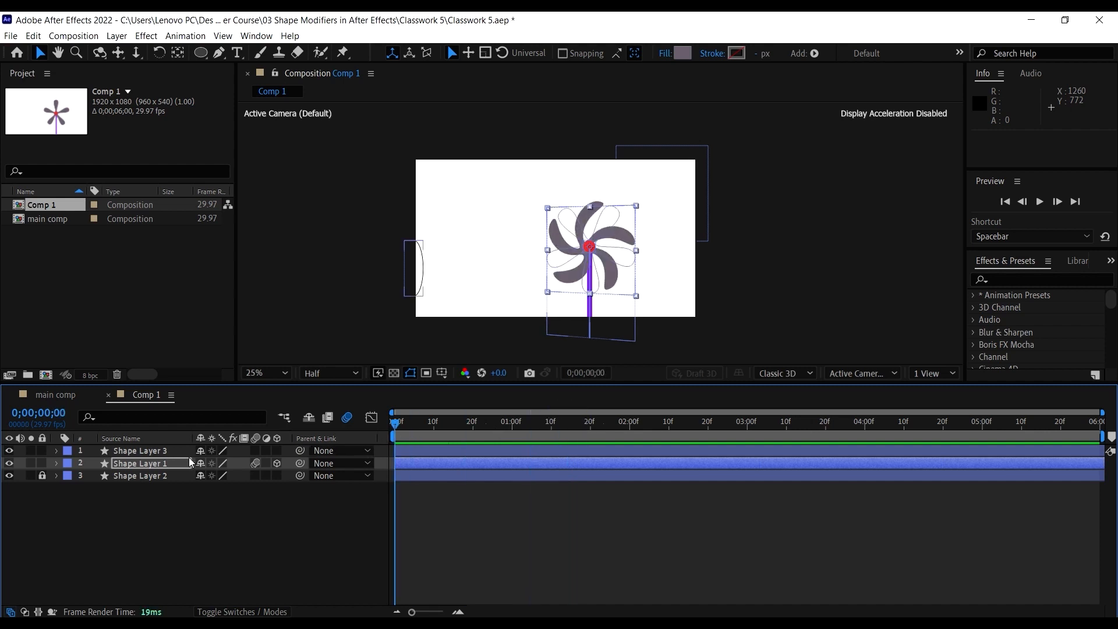
click(164, 452)
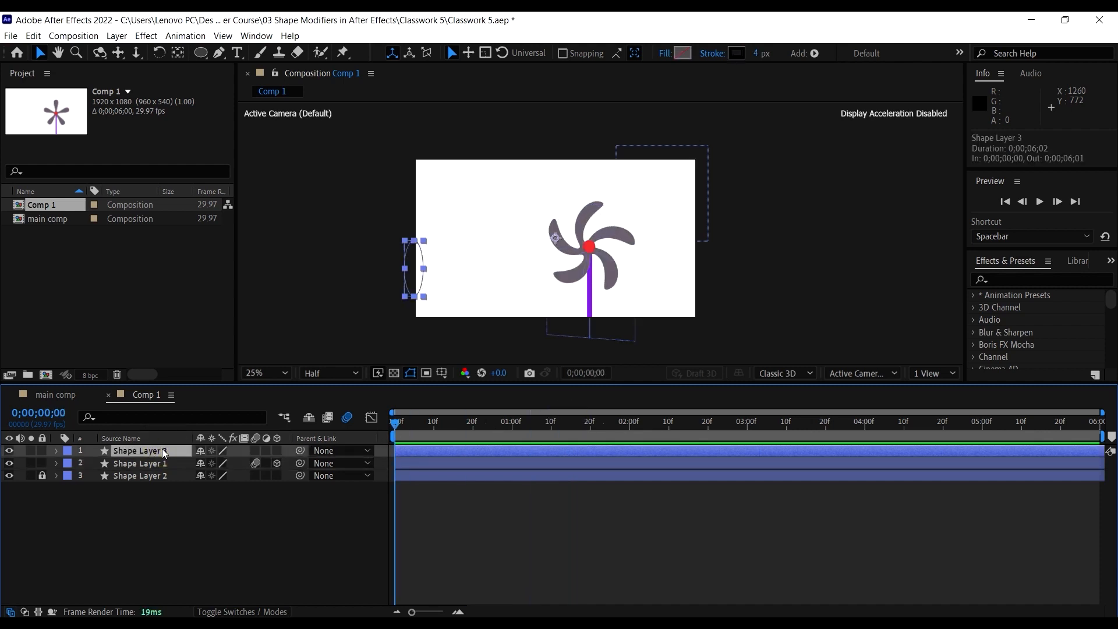
click(57, 451)
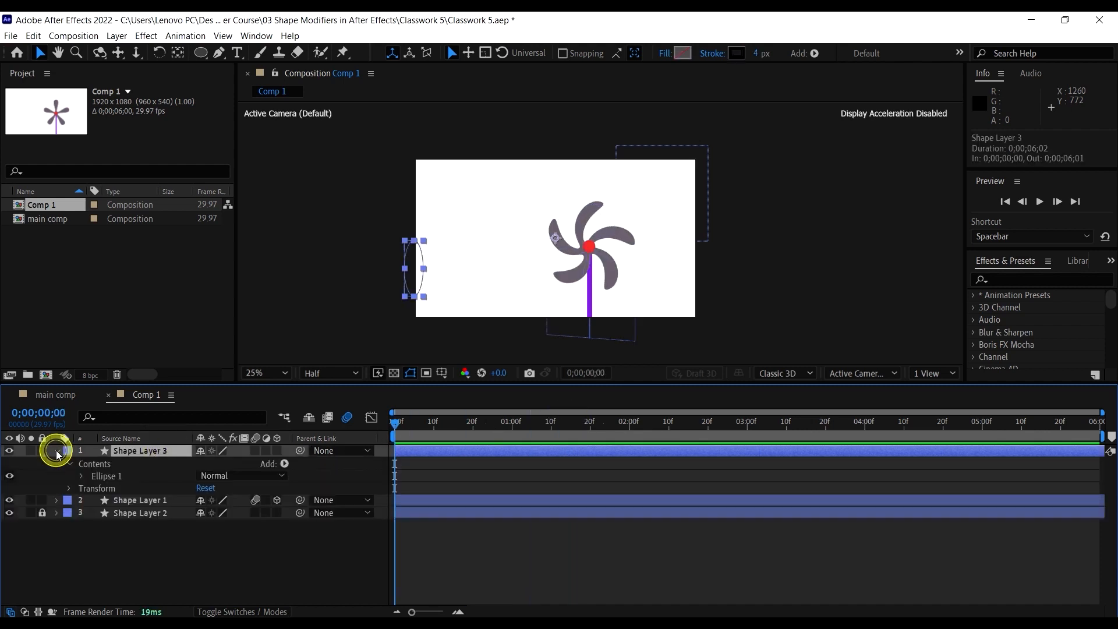
click(285, 464)
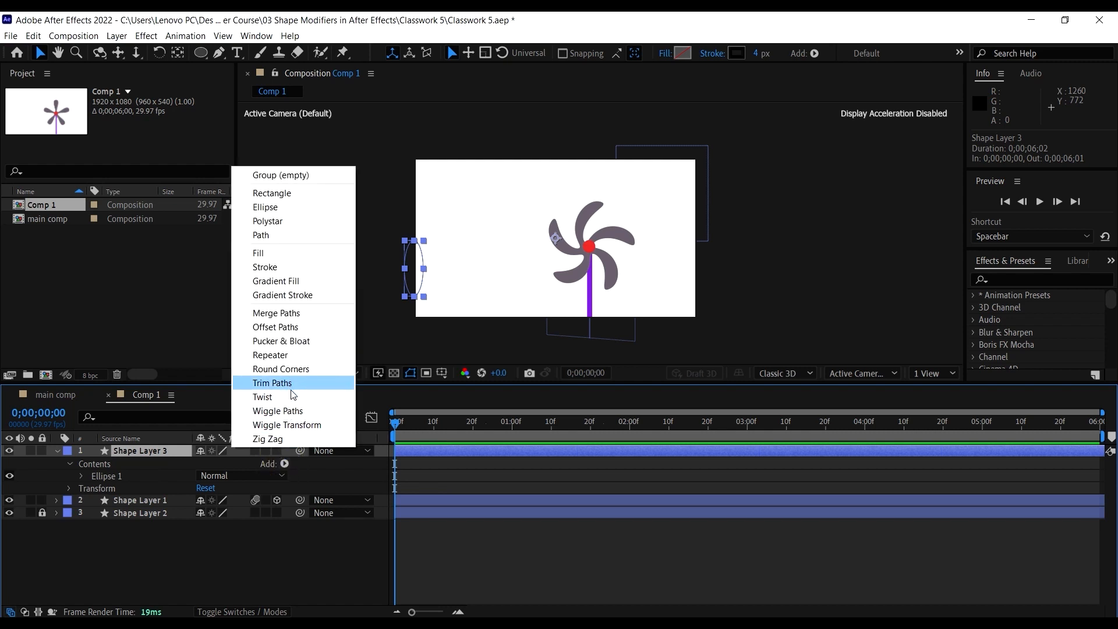
click(289, 356)
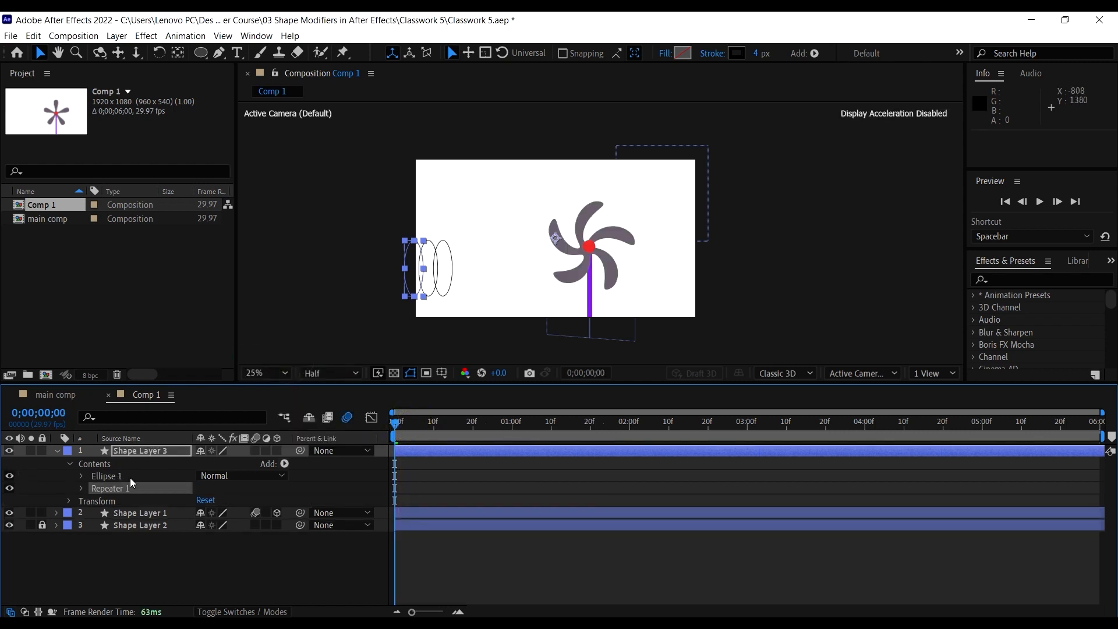
click(285, 464)
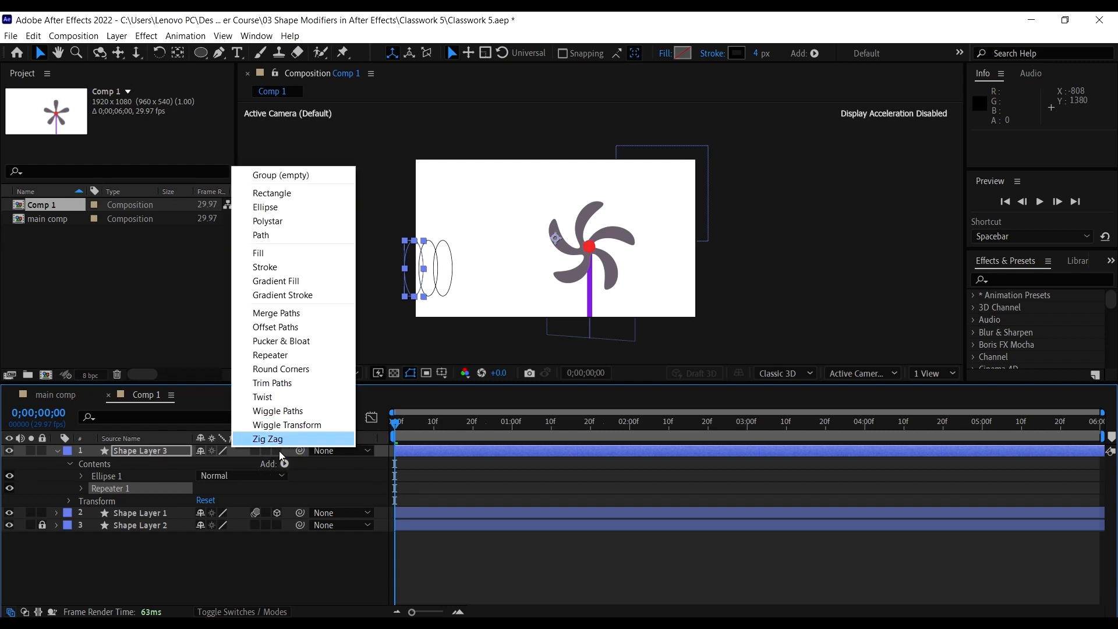
click(337, 569)
click(414, 424)
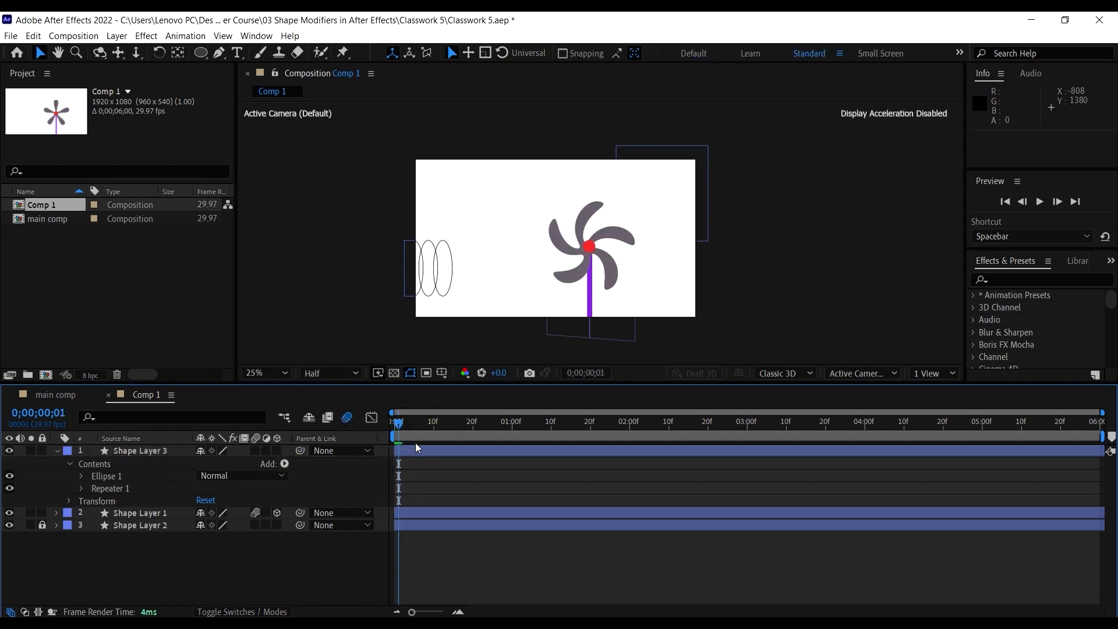
click(414, 450)
drag(405, 421, 383, 422)
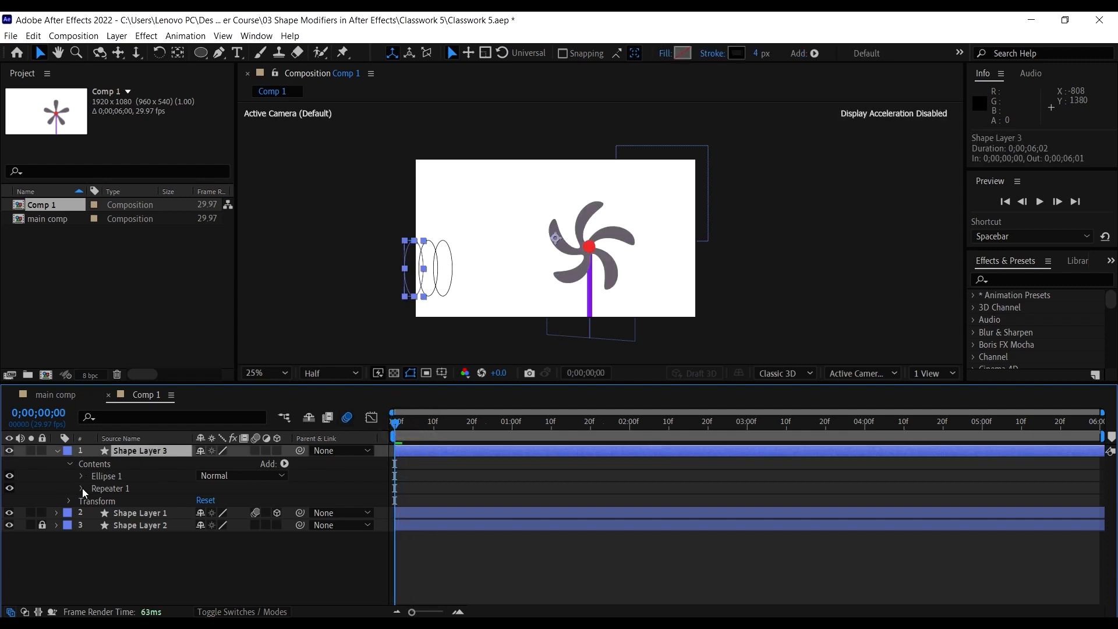
Expand the Repeater 1 properties of Shape Layer 3 in Comp 1 and start a brief preview
click(82, 488)
key(space)
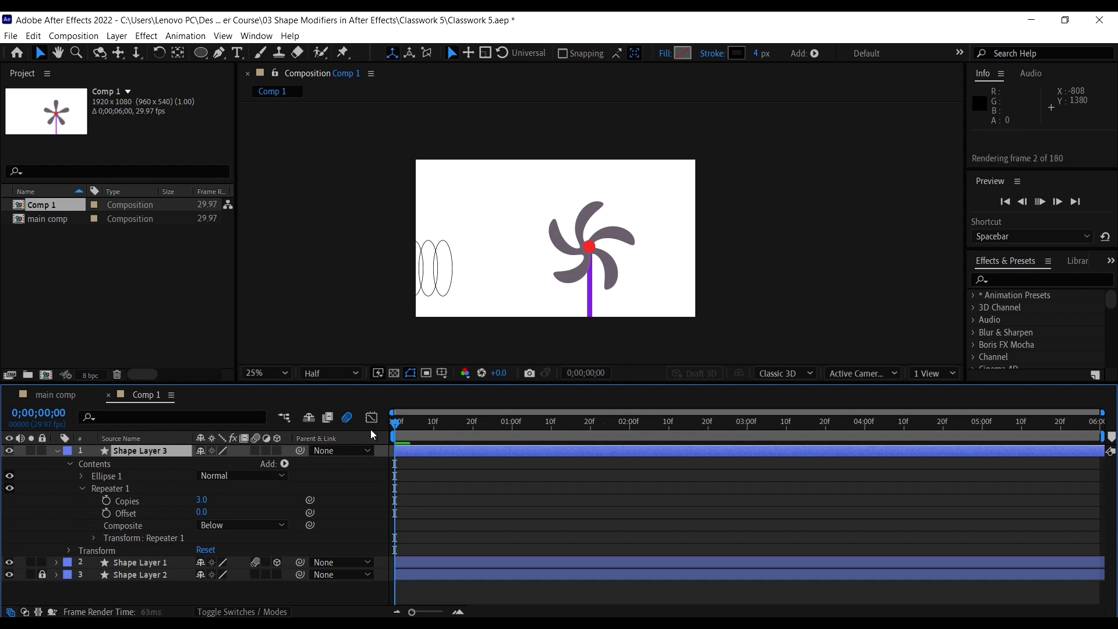
click(407, 422)
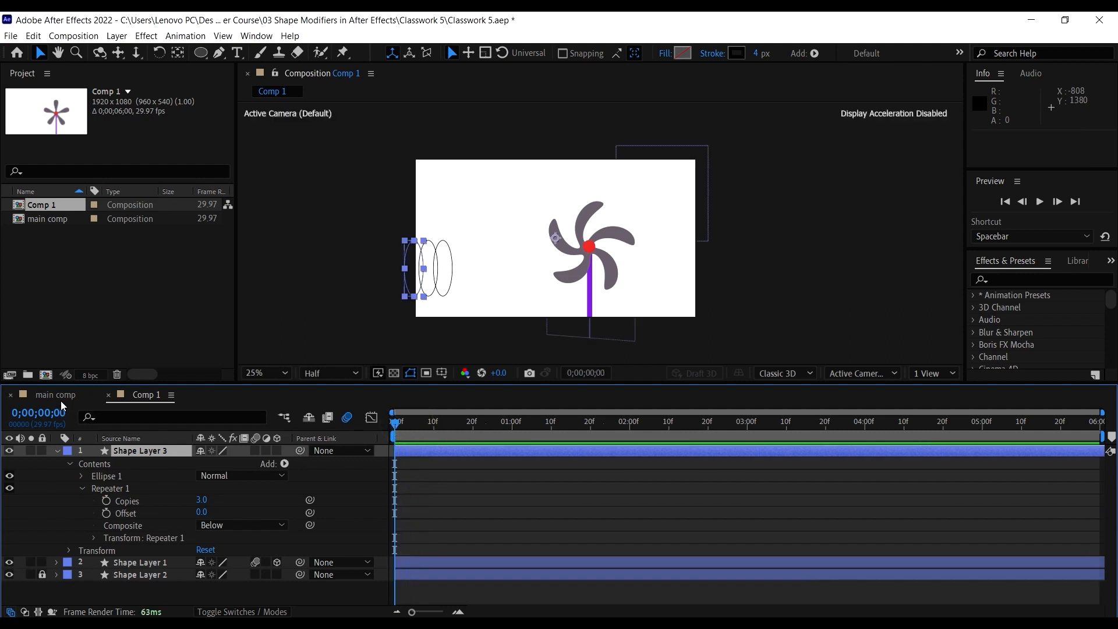
In the main comp, collapse Shape Layer 1 and expand Shape Layer 3's Repeater 1 properties for reference
click(61, 396)
click(97, 464)
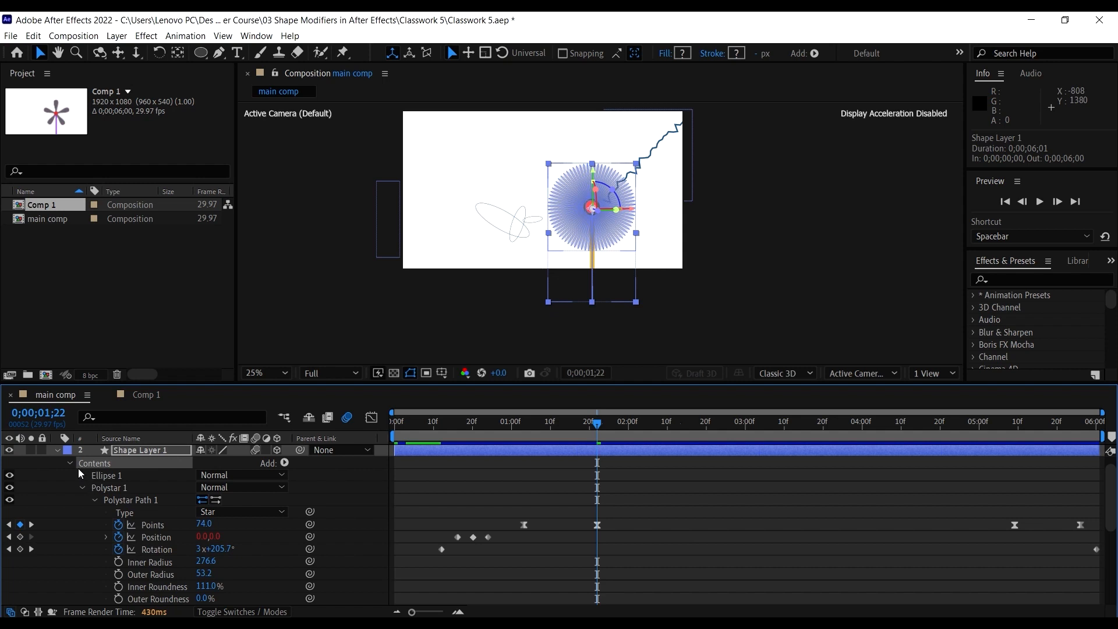
click(75, 469)
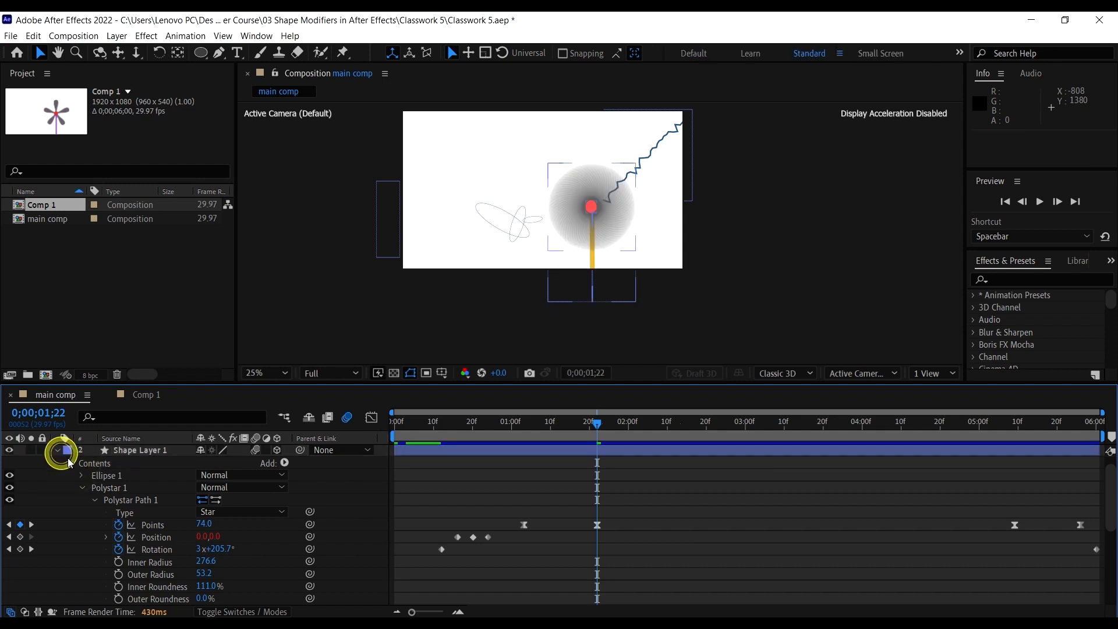
click(58, 451)
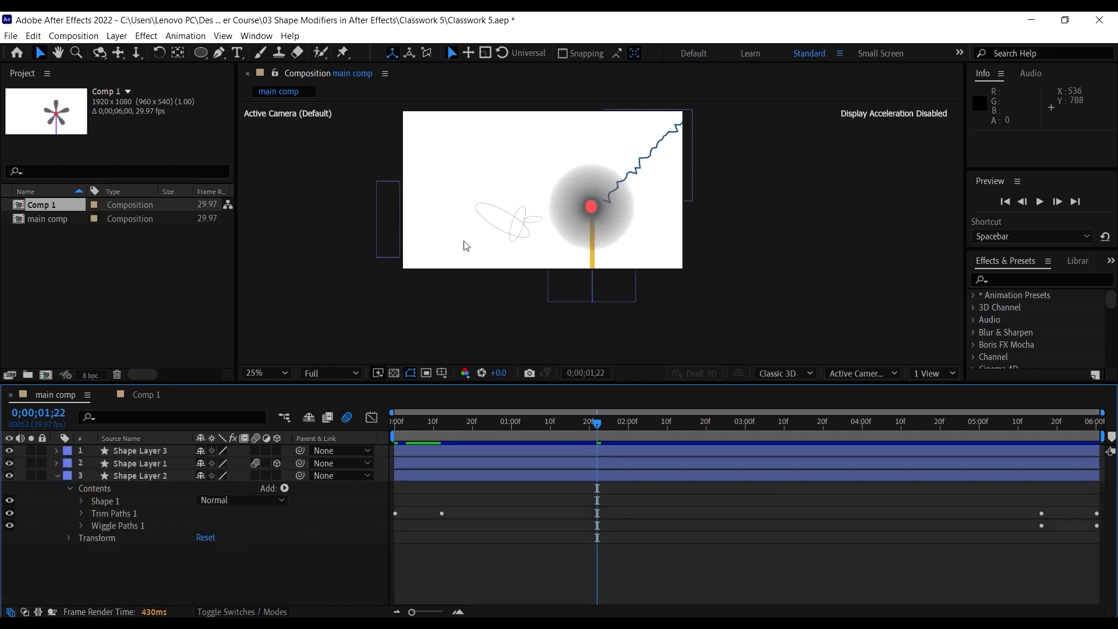
click(160, 451)
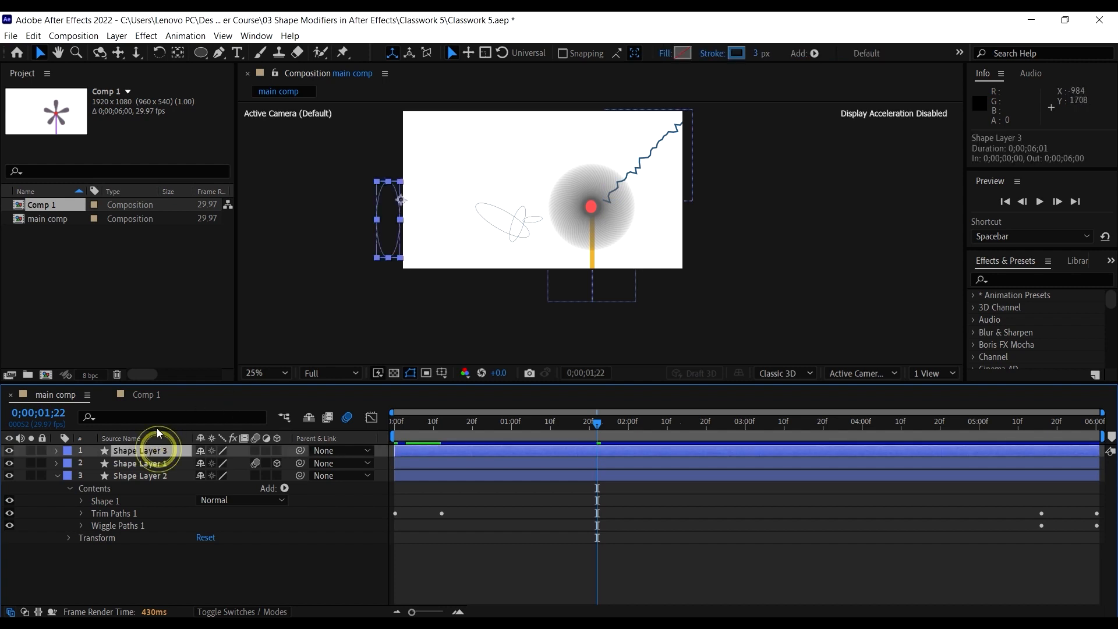
click(57, 451)
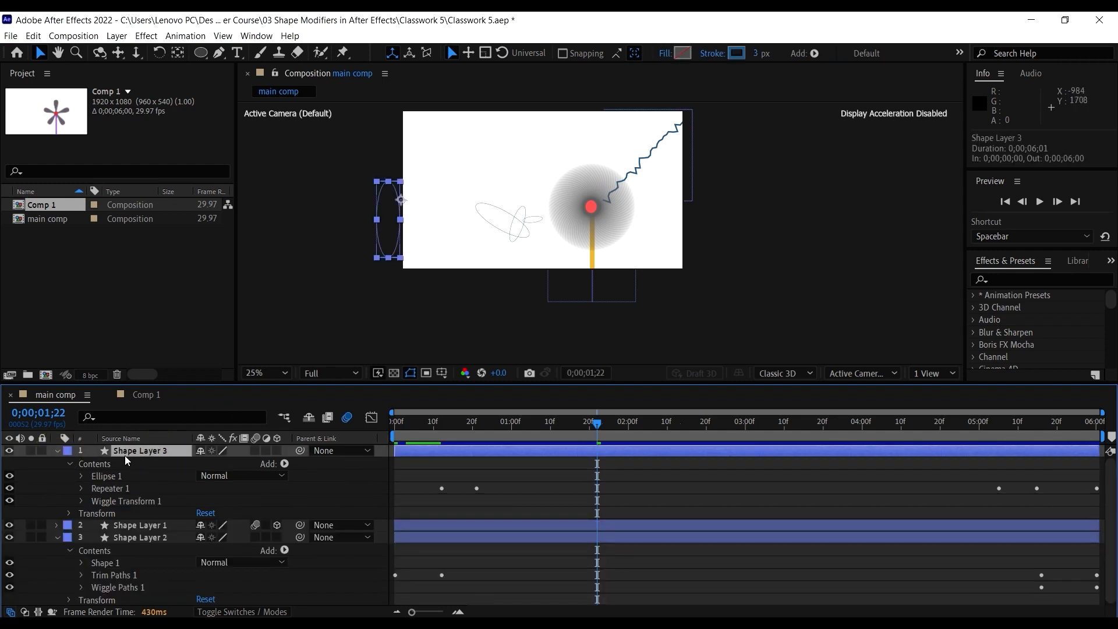
click(82, 487)
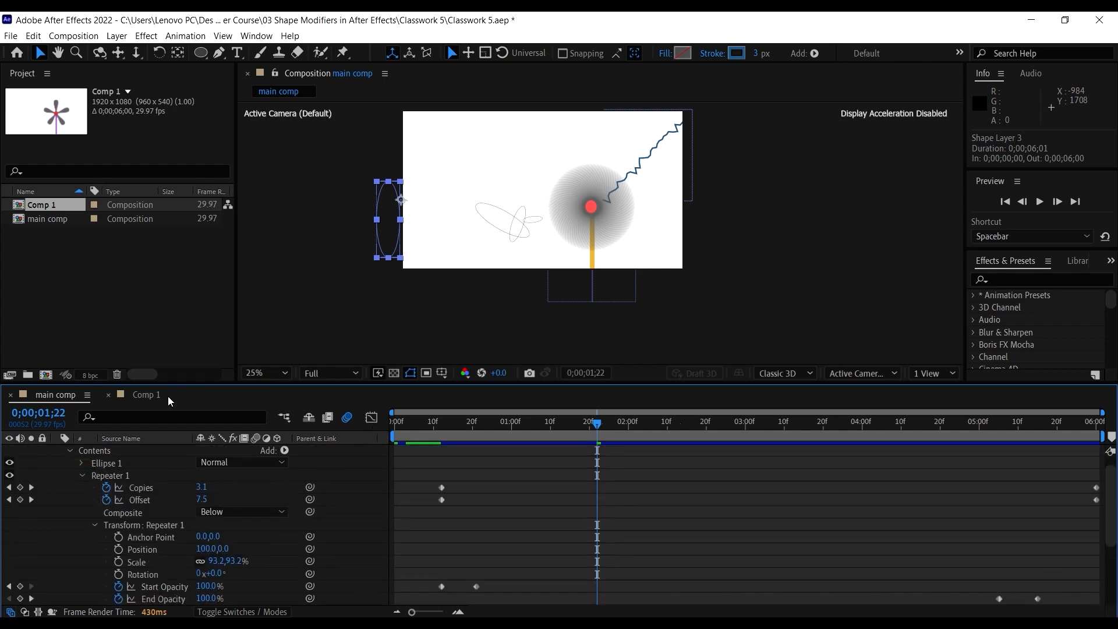
Examine how the Repeater's Copies, Offset and opacity keyframes animate the ellipses across the main comp's timeline
click(145, 395)
click(55, 395)
drag(414, 425, 394, 426)
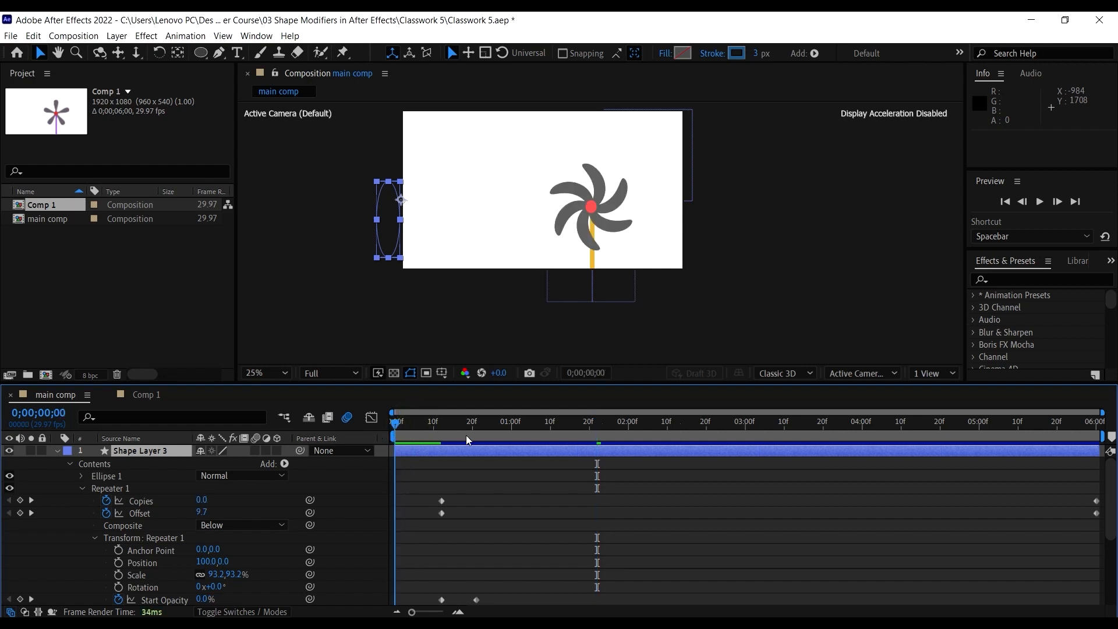
drag(466, 435, 1107, 438)
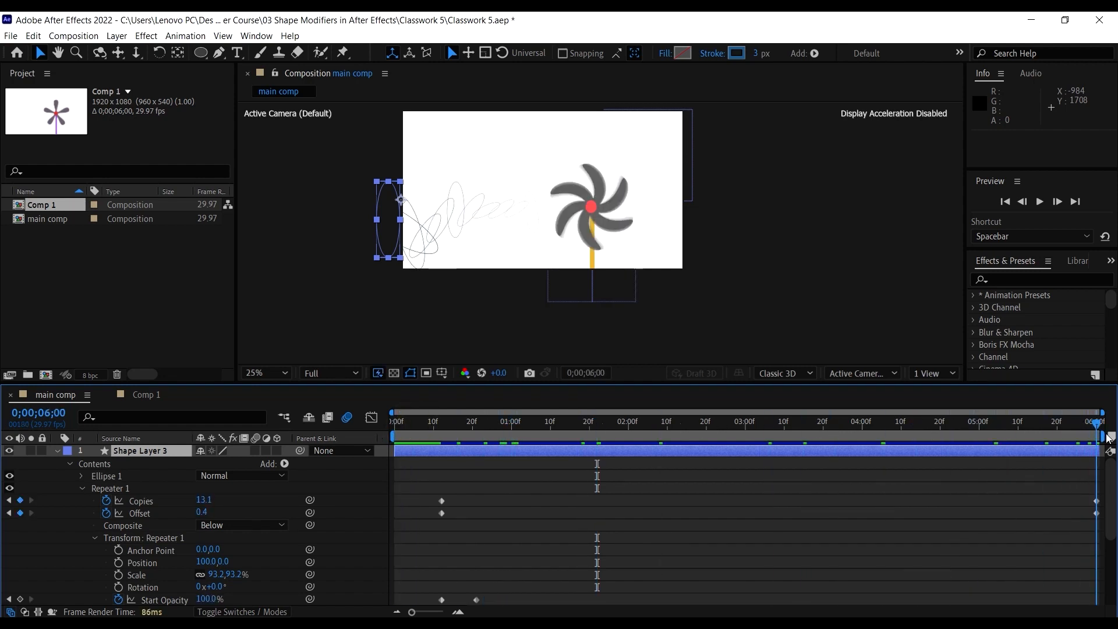
key(Home)
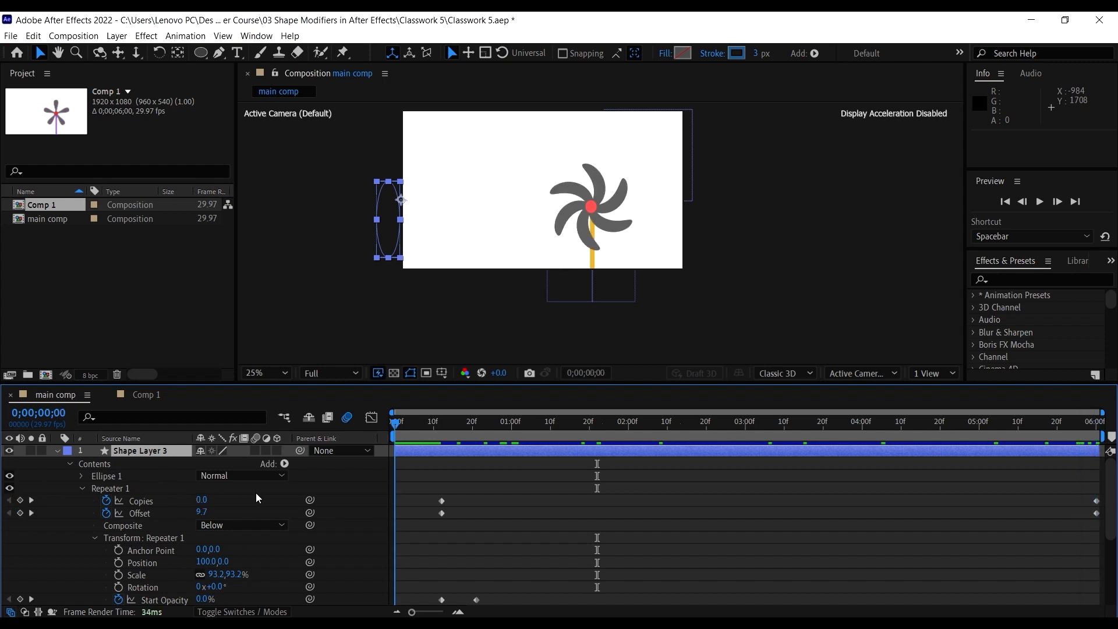
key(space)
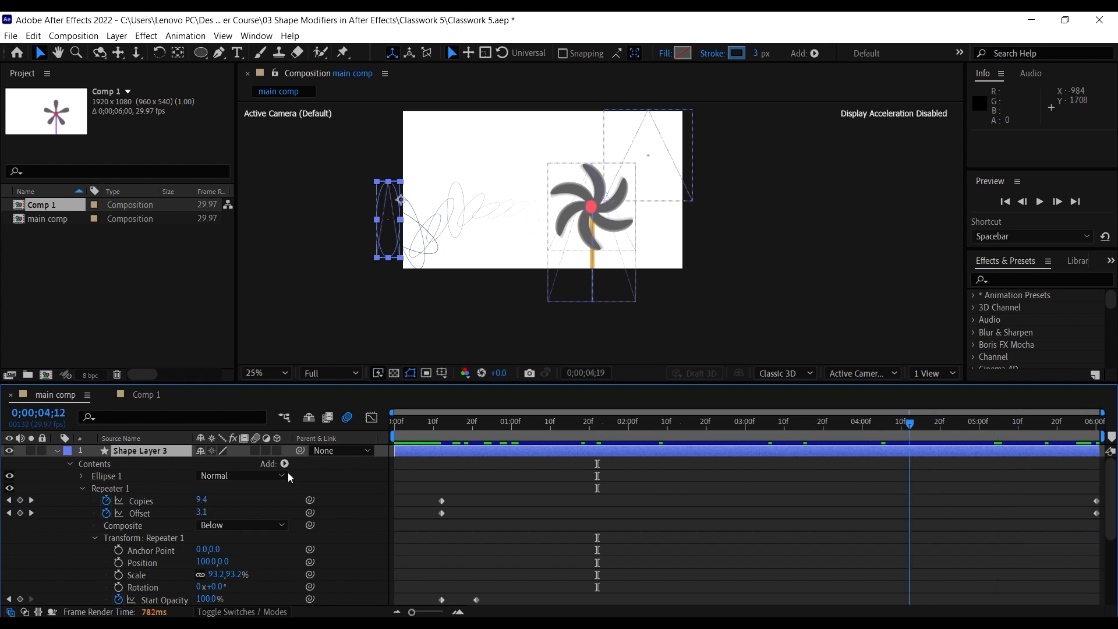
key(space)
key(space)
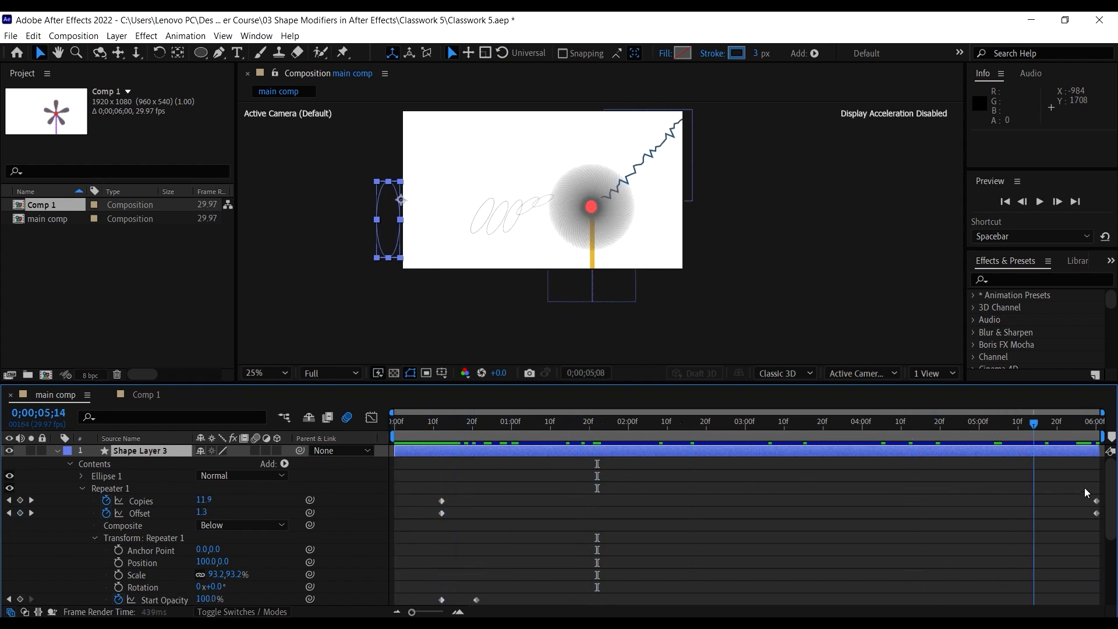
drag(1096, 424, 987, 514)
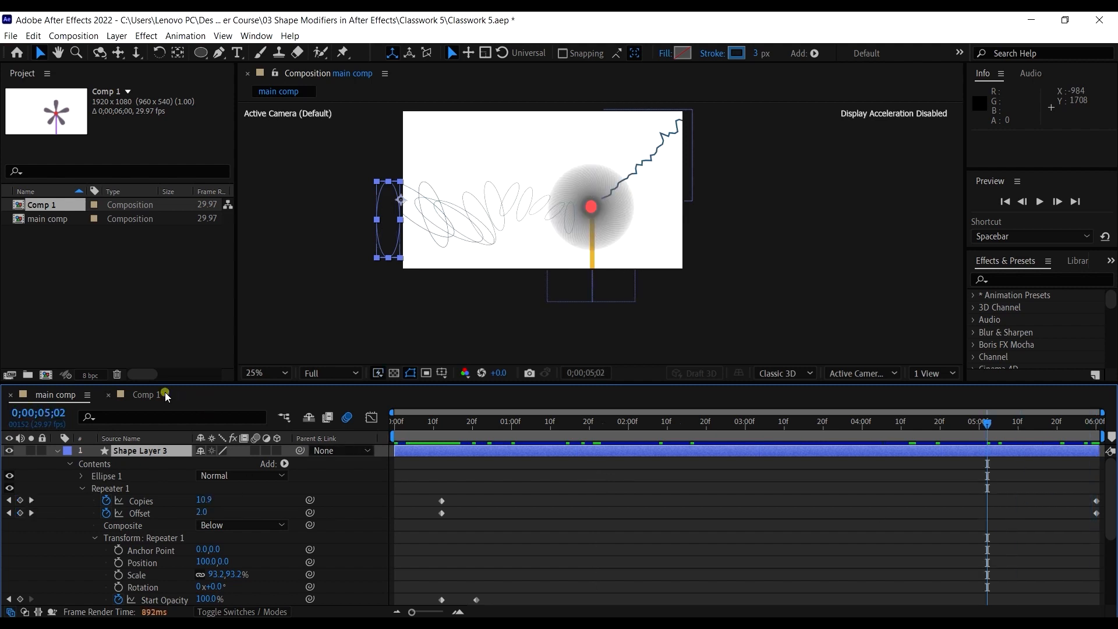
In Comp 1, set the Repeater's Copies to 0 and start keyframing Copies and Offset at the first frame
click(166, 393)
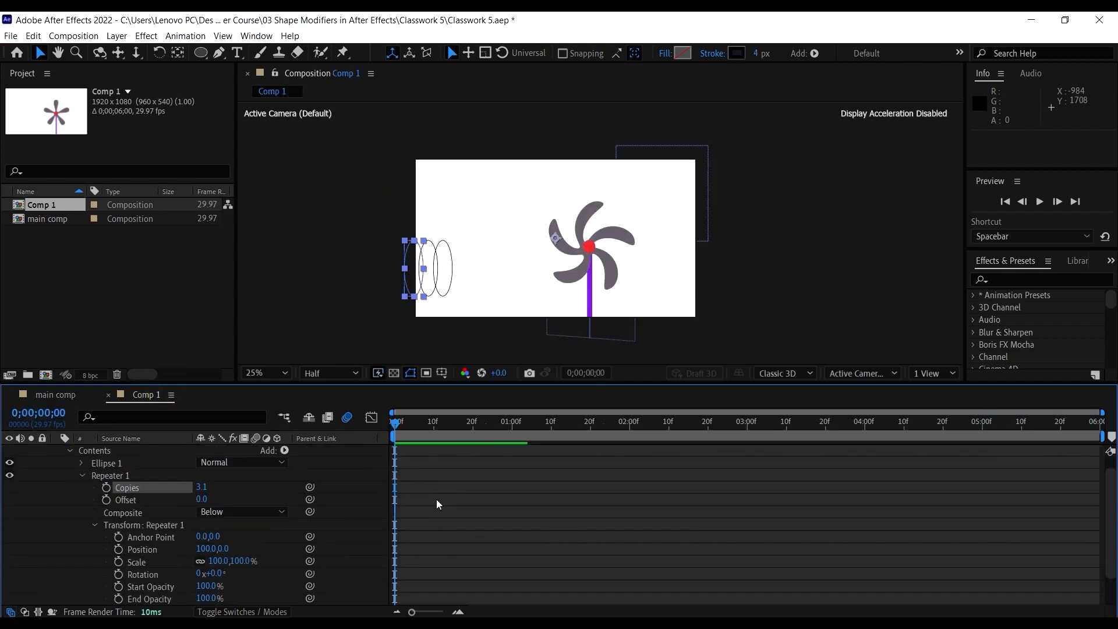
scroll(402, 502, up, 3)
text(0)
key(Return)
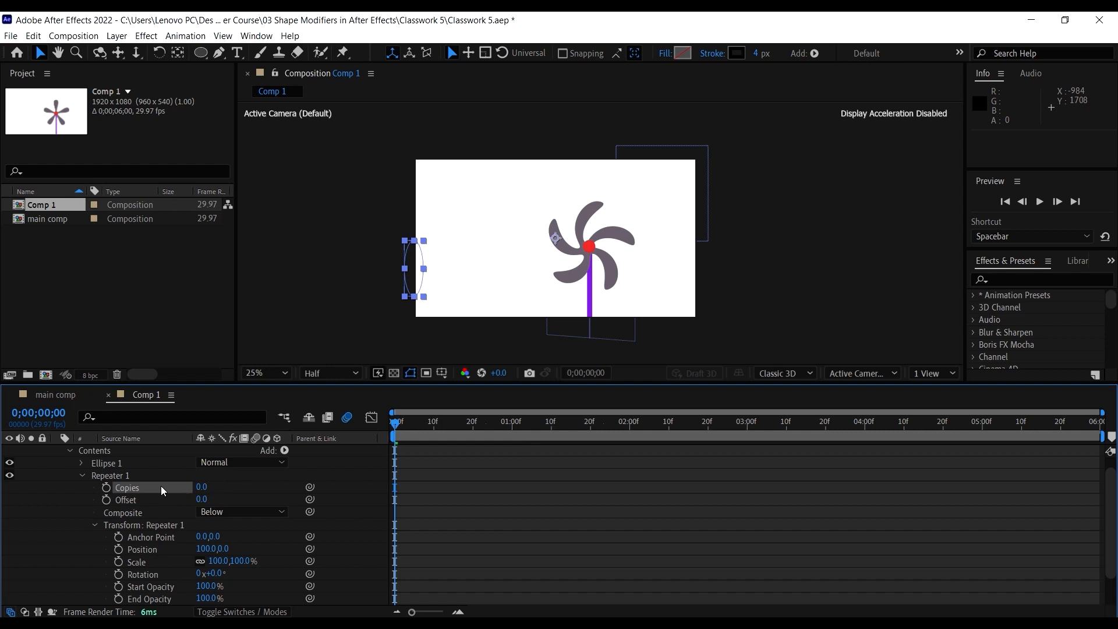
click(106, 488)
click(106, 500)
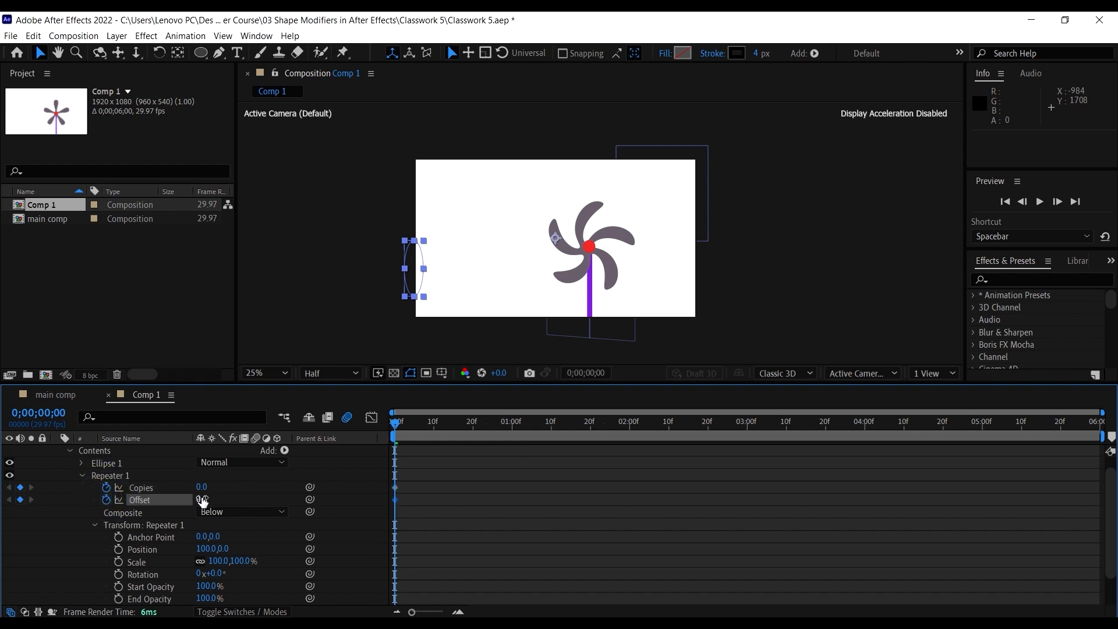
Set the Repeater's Offset to 9 at the first frame, and keyframe Offset 0 and Copies 13 at the last frame
click(202, 499)
drag(893, 424, 1110, 435)
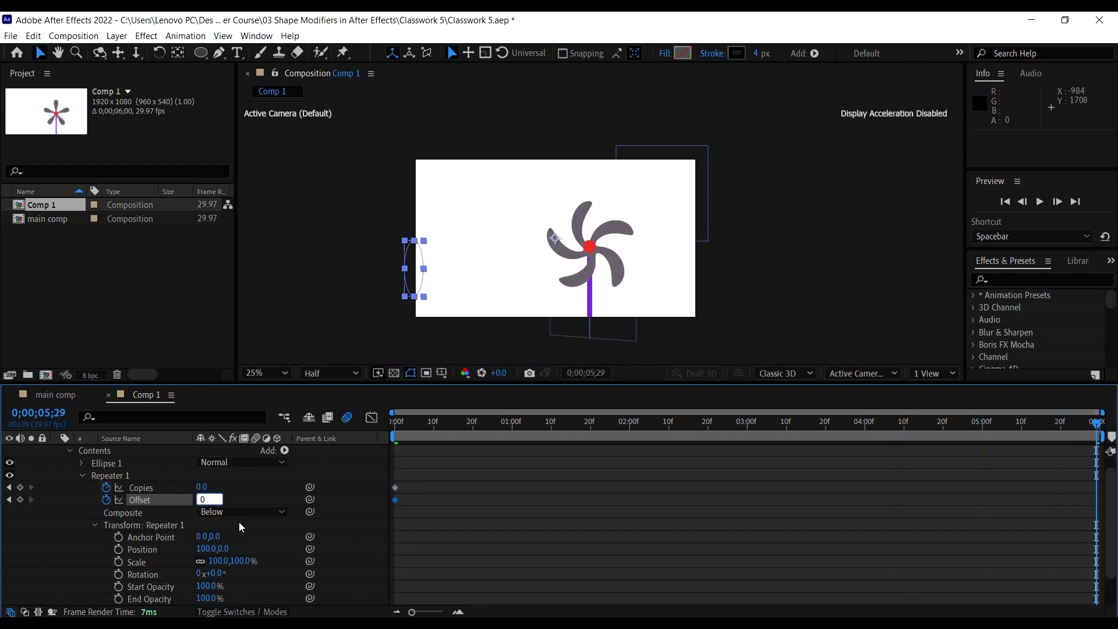
key(Return)
text(1)
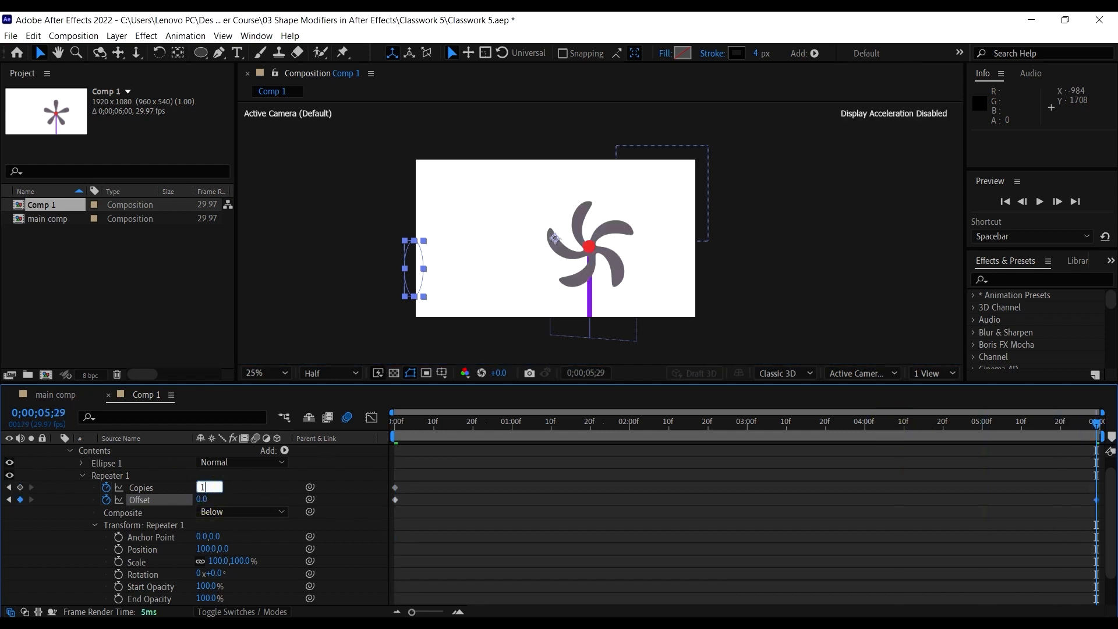
text(3)
key(Return)
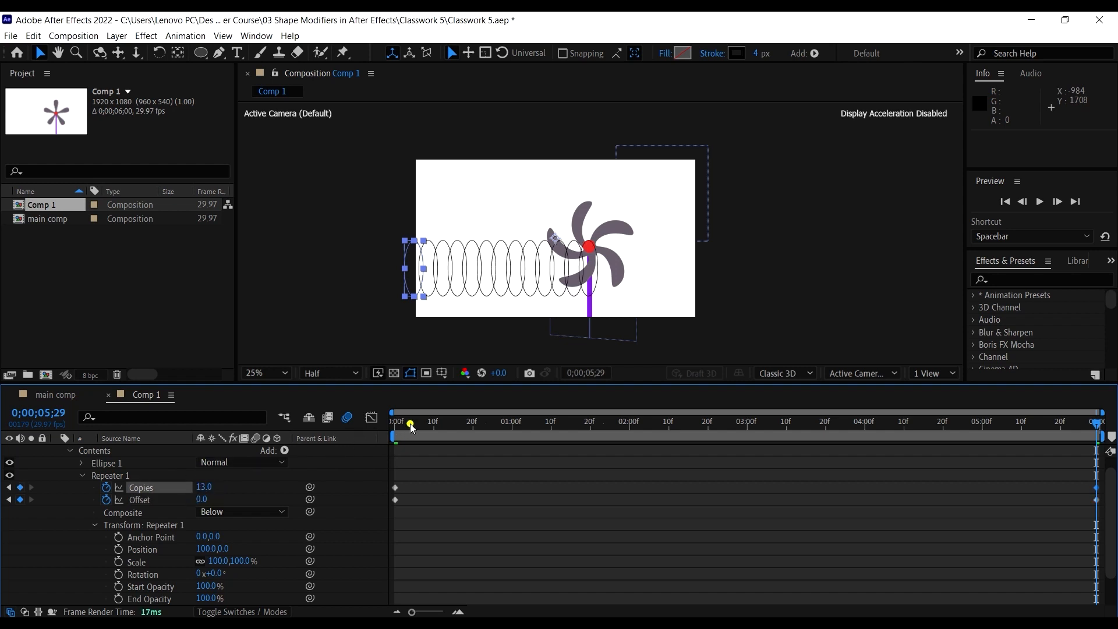
Preview the repeated ellipses' animation from the first frame and reveal the Repeater's transform properties
drag(411, 424, 369, 425)
key(space)
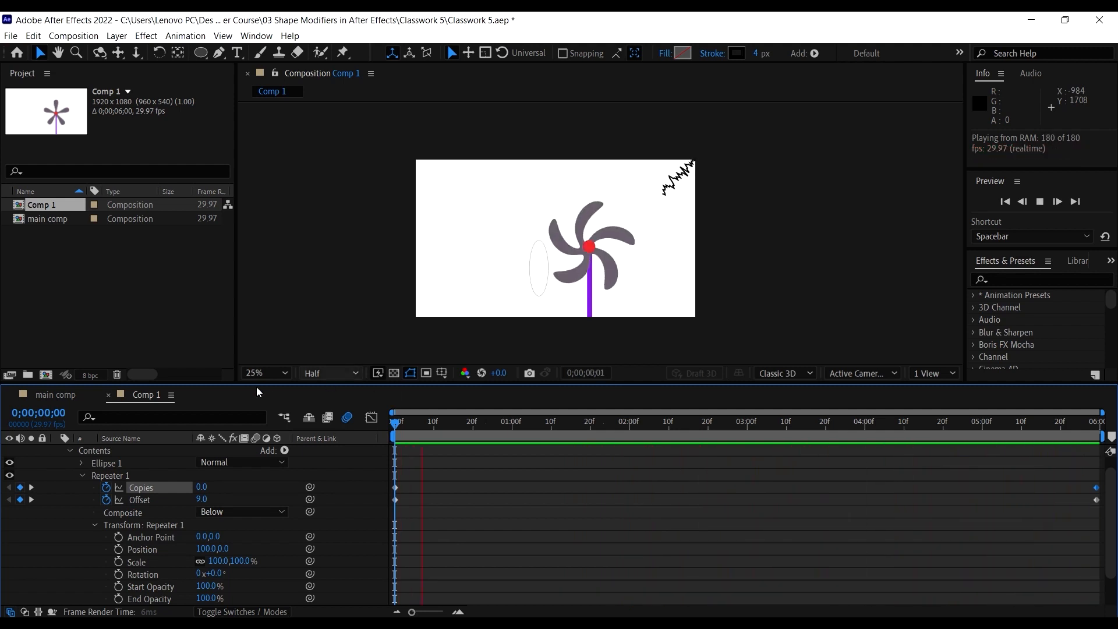
scroll(111, 527, down, 2)
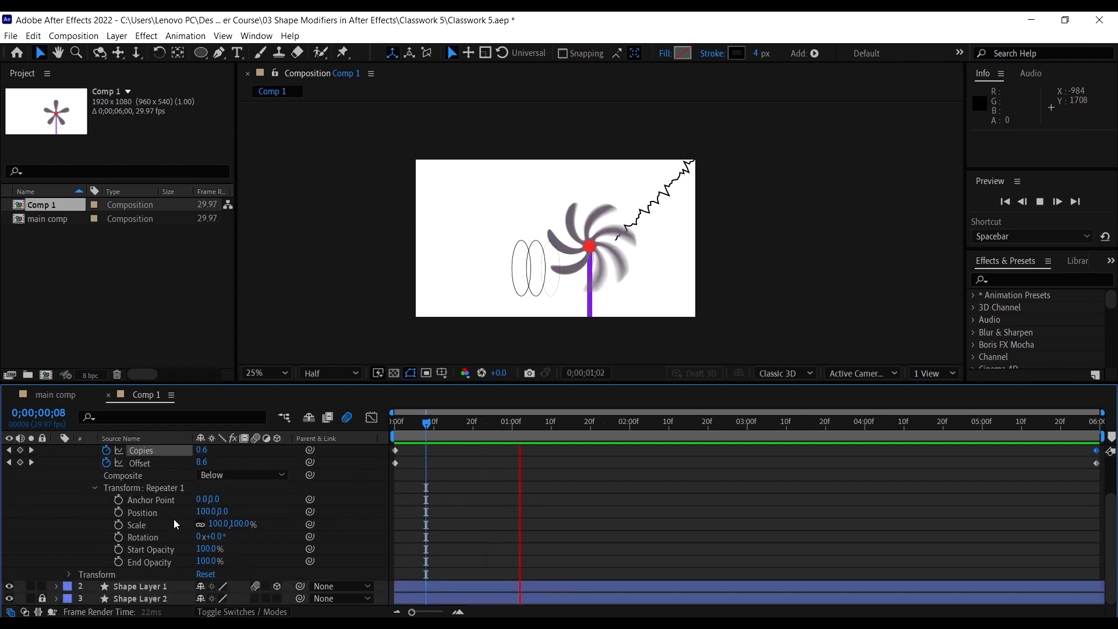
key(space)
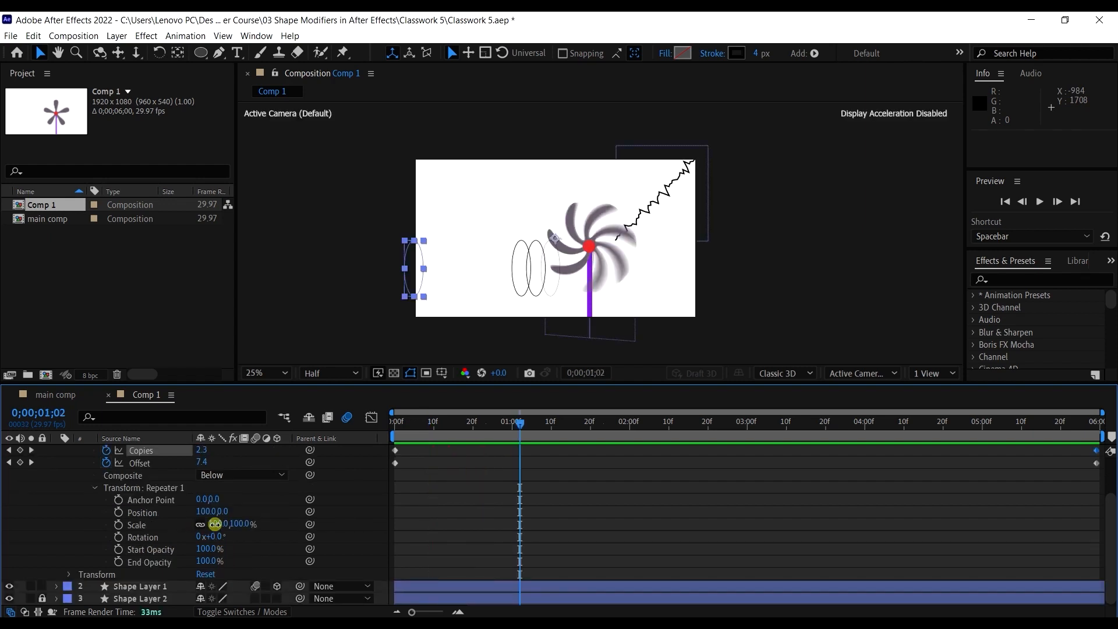
Try the Repeater's Scale at 95% with a preview and at 101%, and restore it to 100%
drag(215, 524, 211, 523)
key(space)
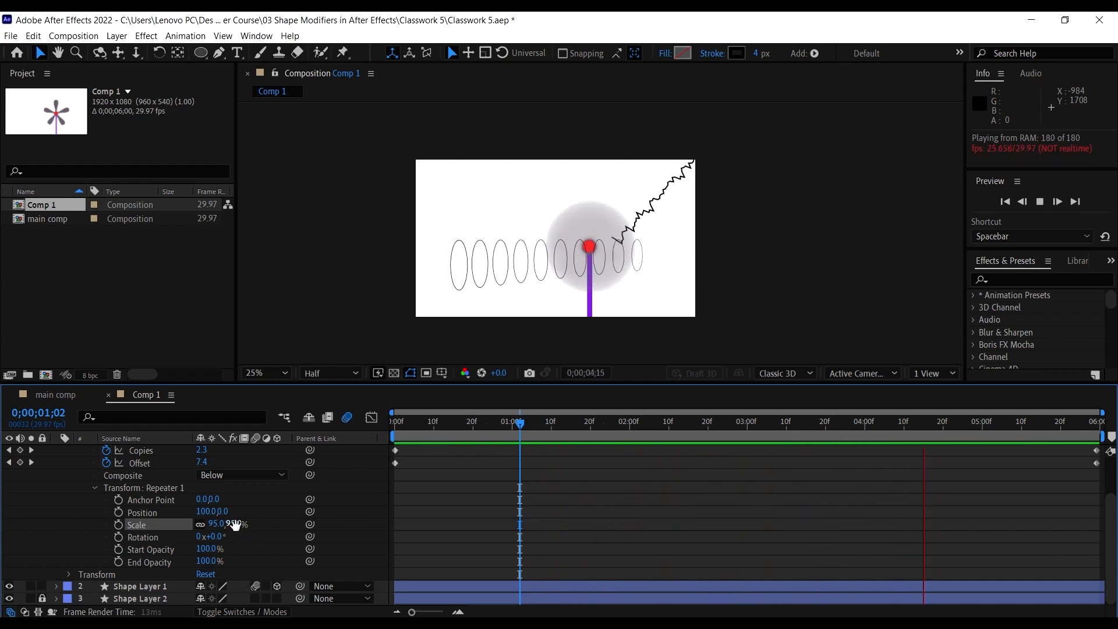
key(space)
drag(216, 523, 220, 523)
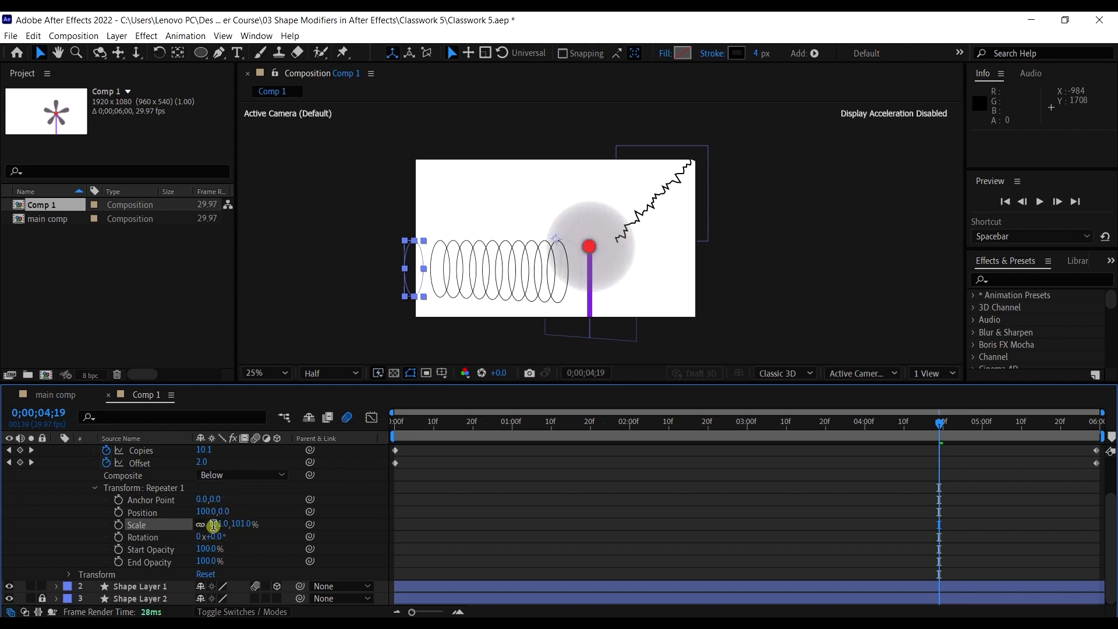
click(221, 525)
text(100)
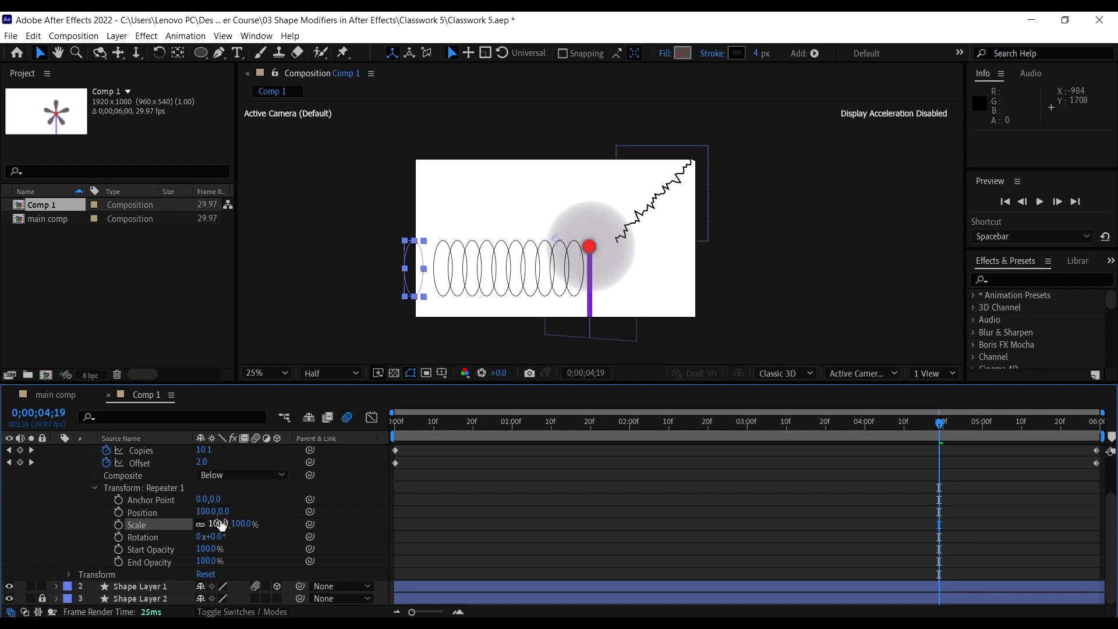
Try changing the Repeater's horizontal Position and its Rotation, undoing each change
drag(211, 514, 276, 515)
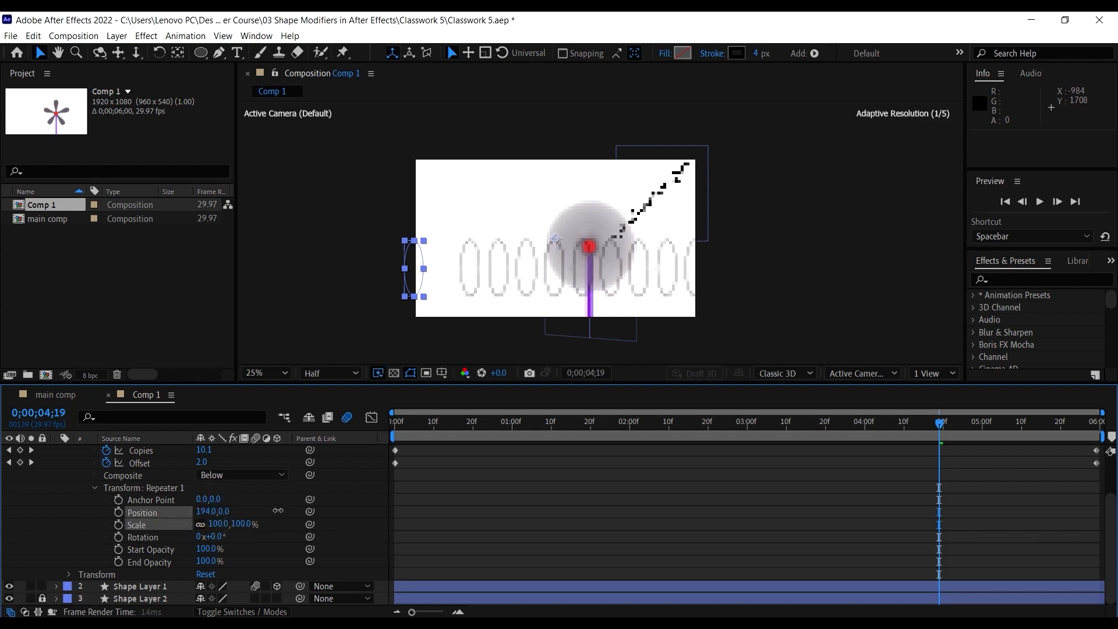
key(ctrl+z)
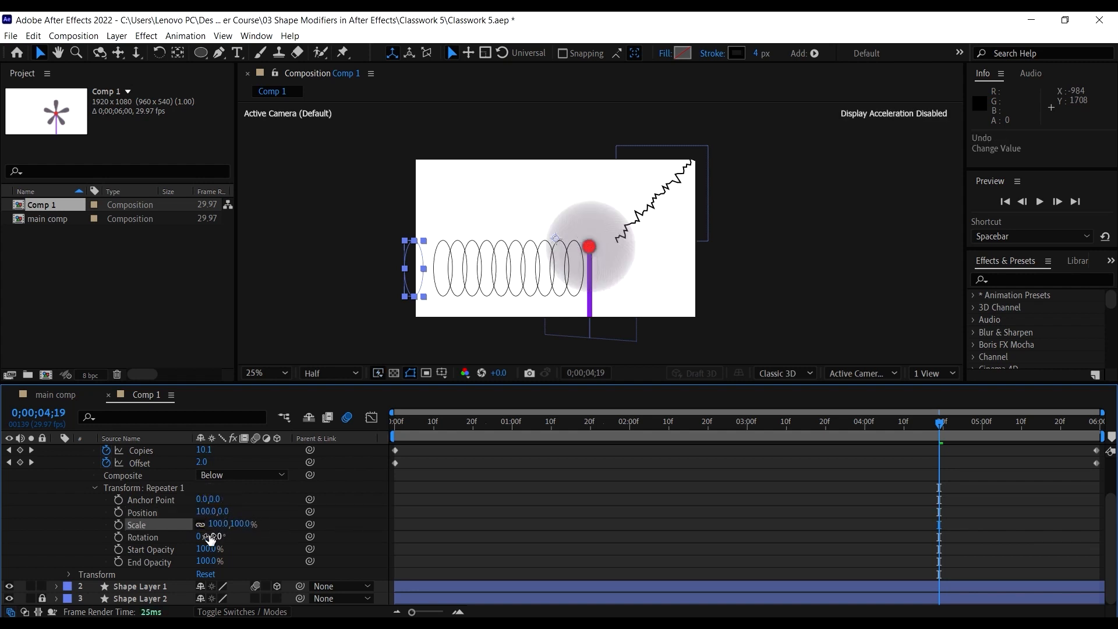
drag(209, 536, 239, 536)
key(ctrl+z)
Briefly preview Comp 1's ellipse animation from near the start
drag(428, 427, 270, 443)
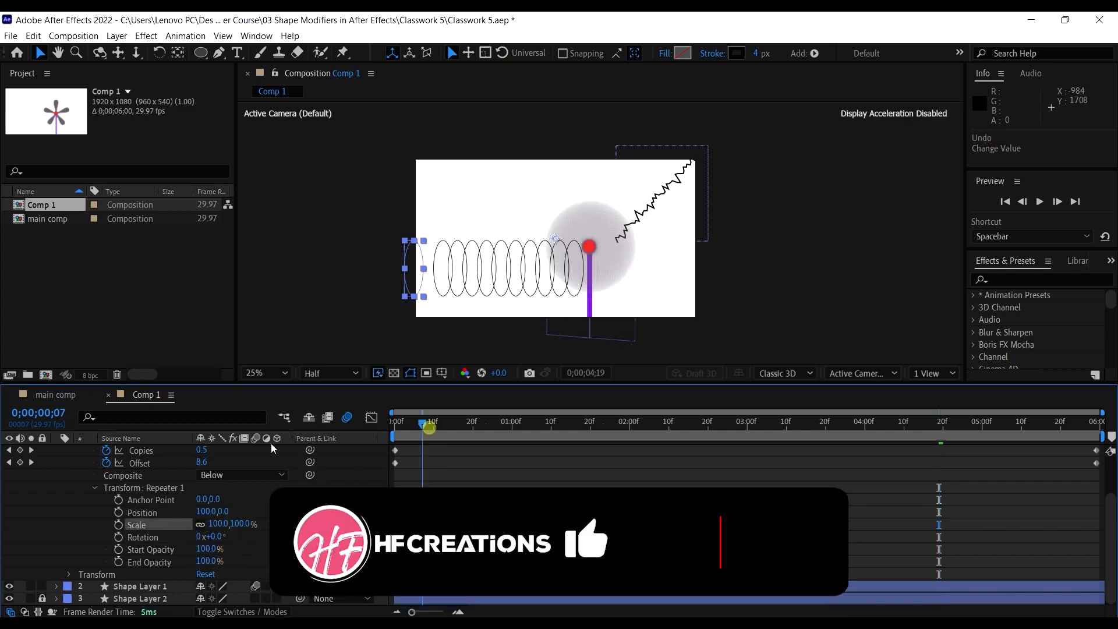
key(space)
key(space)
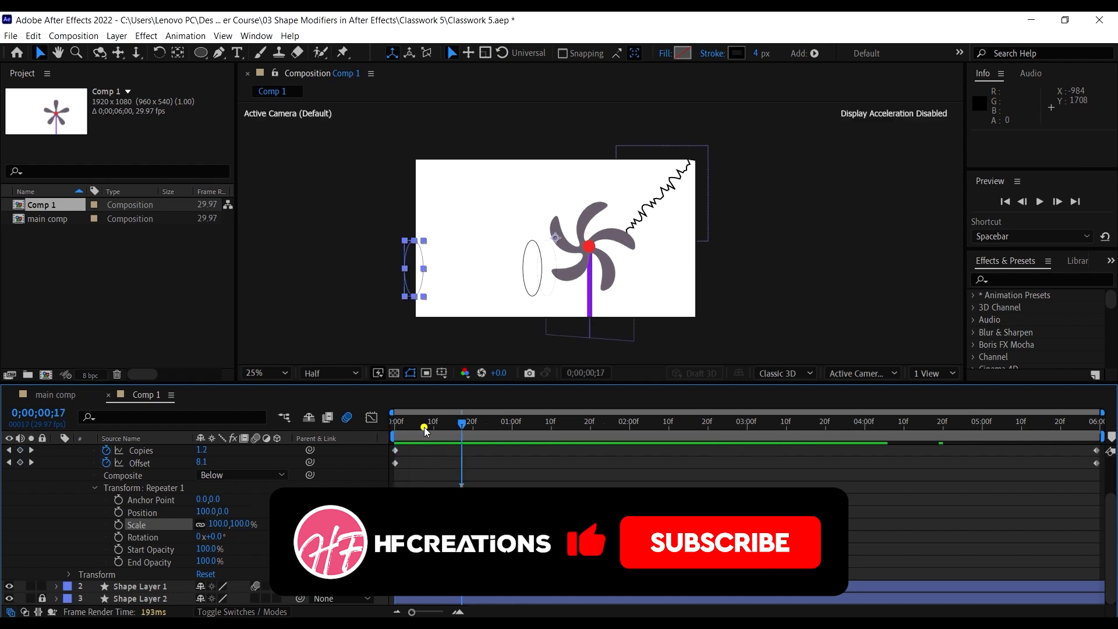
Keyframe the Repeater's Start Opacity at 100% on the first frame and 0% at 0;00;00;13
drag(424, 427, 295, 453)
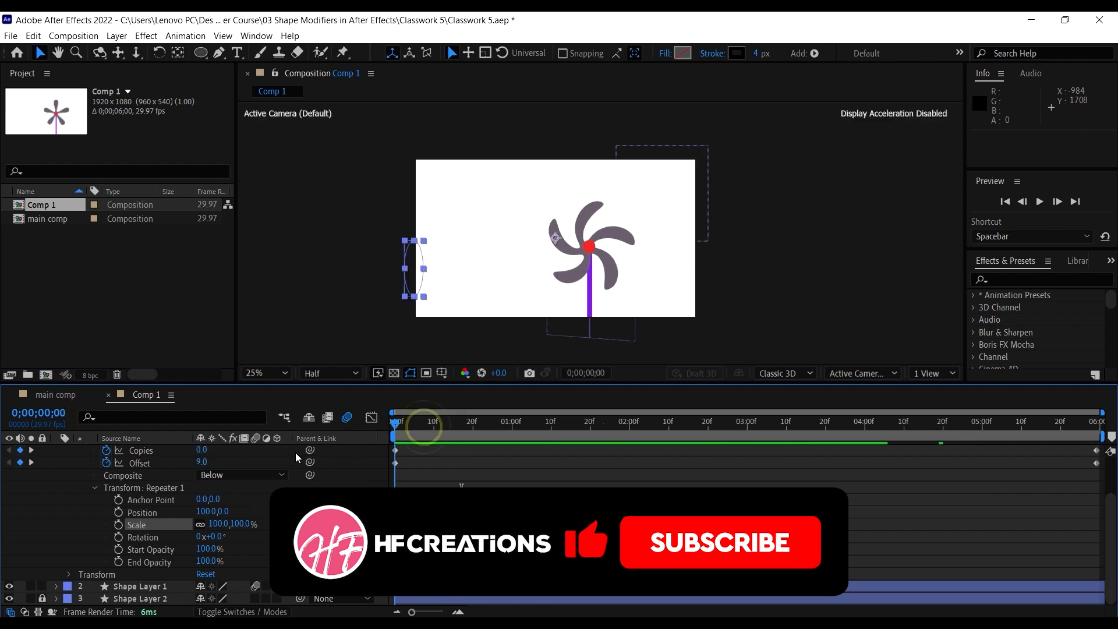
click(118, 549)
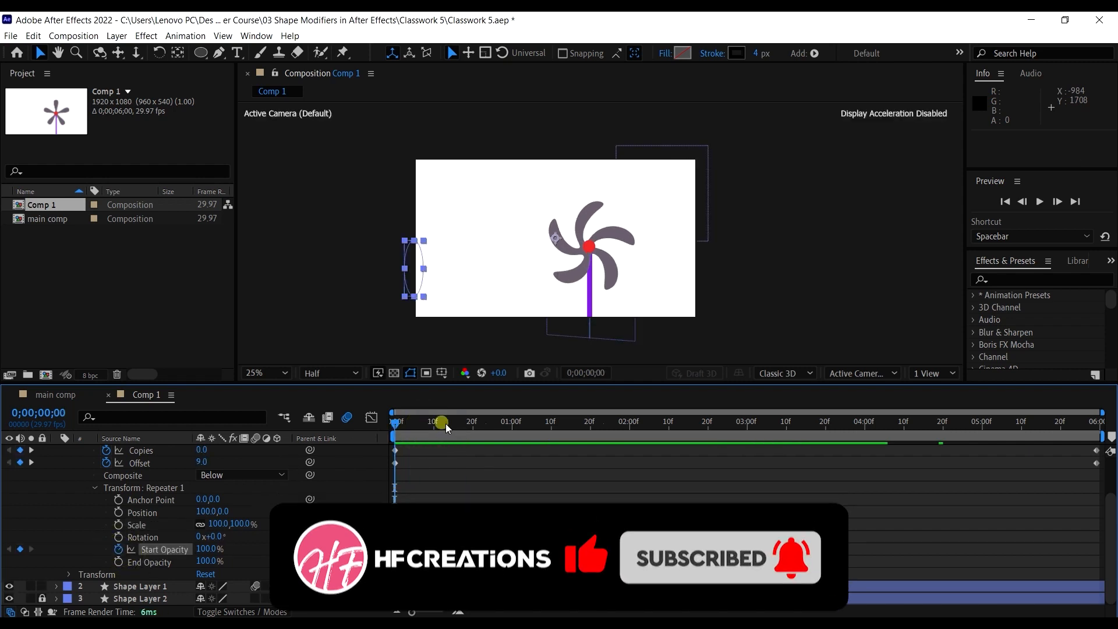
drag(445, 424, 446, 425)
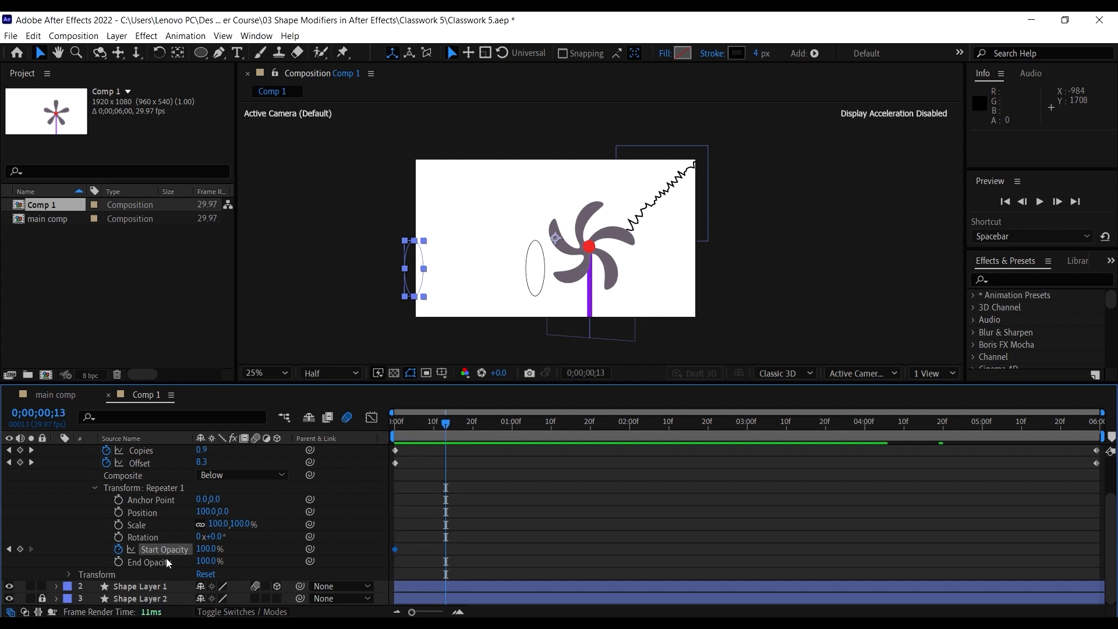
click(205, 550)
text(0)
key(Return)
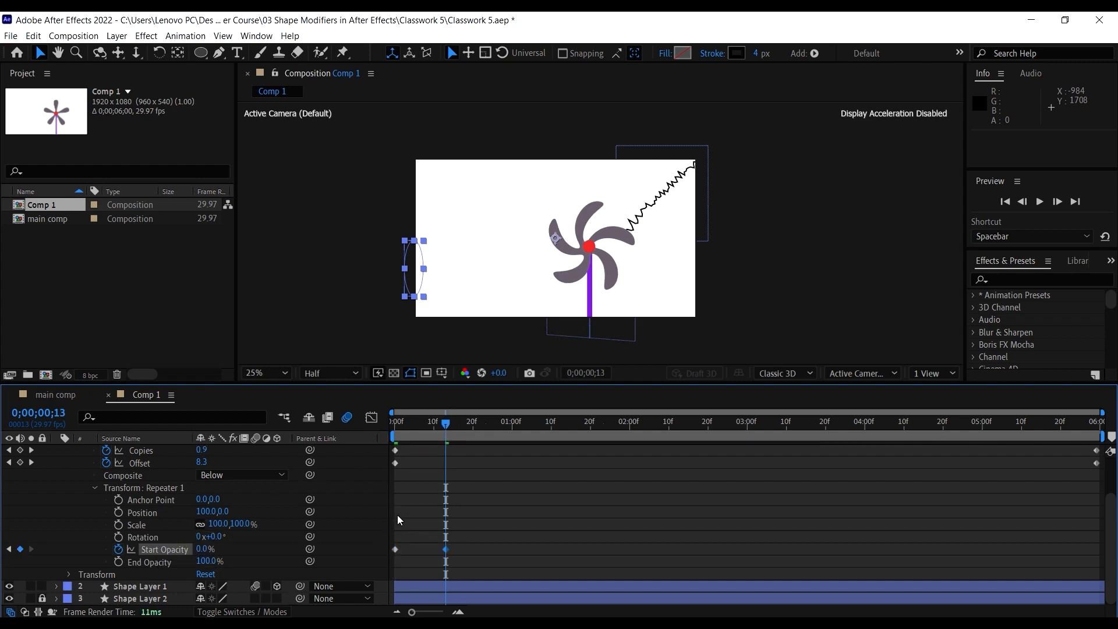
Rework the Start Opacity keyframes to rise from 0% at the first frame to 100% at 0;00;00;14
click(401, 578)
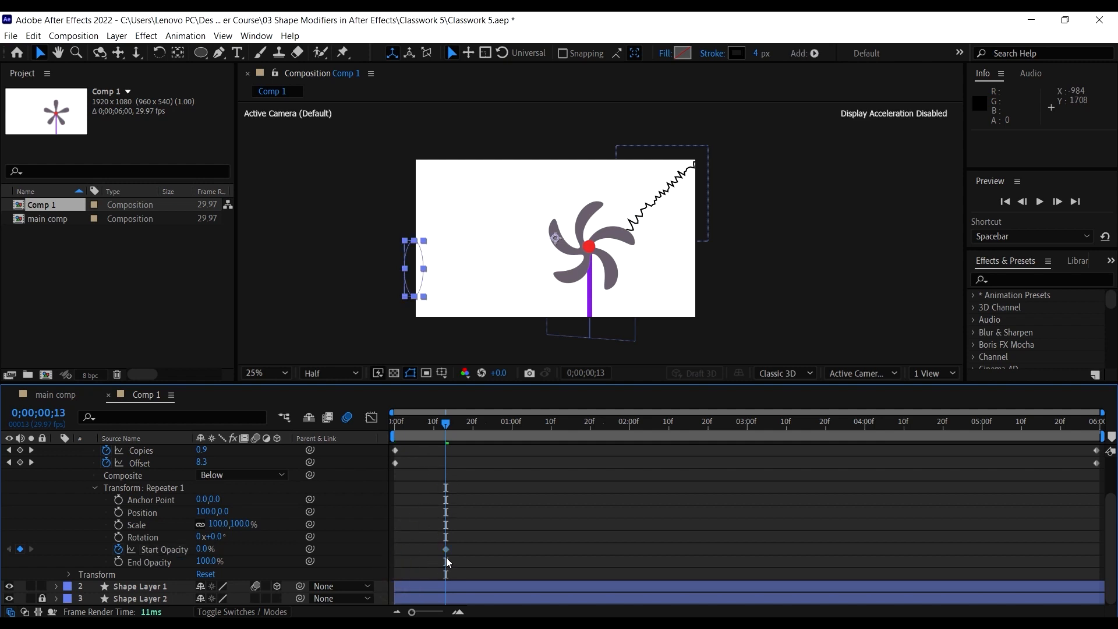
drag(444, 550, 394, 549)
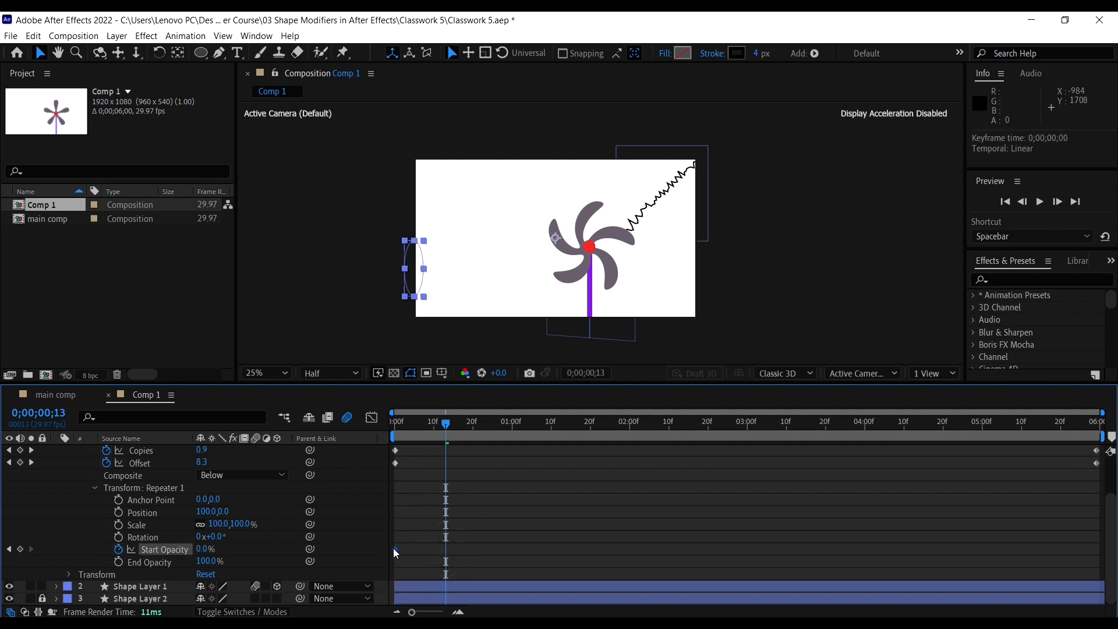
click(450, 434)
click(202, 548)
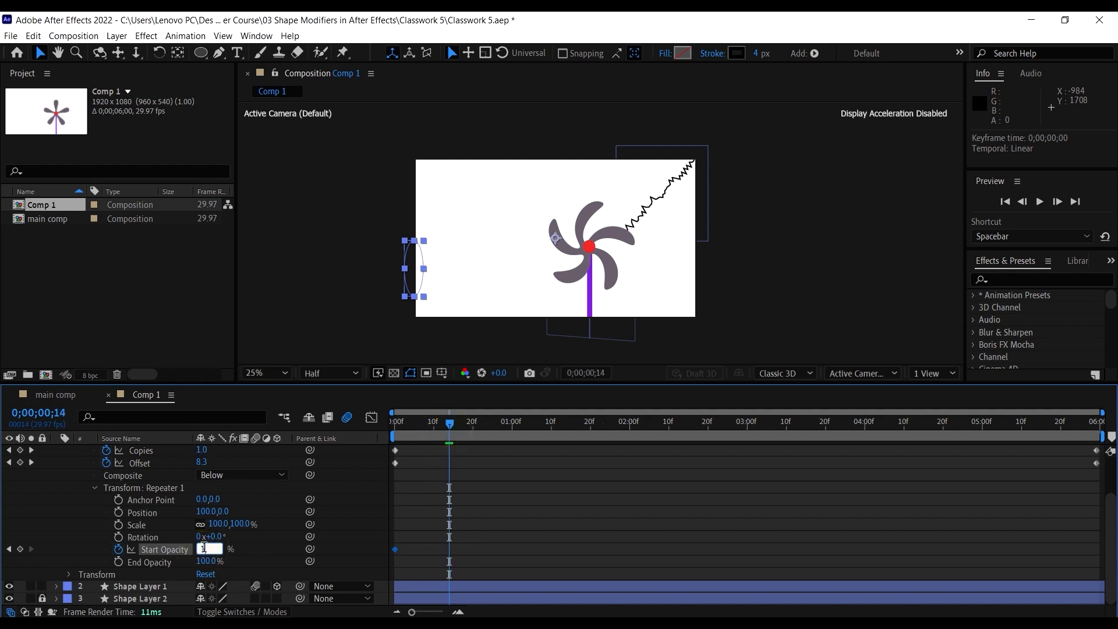
text(100)
key(Return)
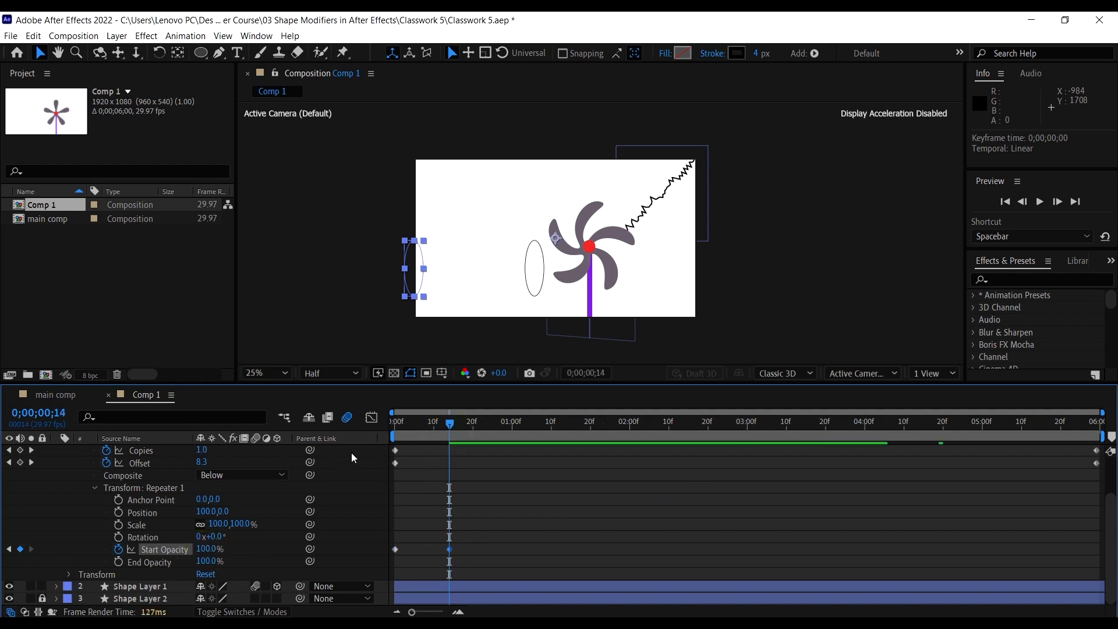
Preview the ellipse fade-in and move the 100% Start Opacity keyframe to 0;00;00;20
click(399, 435)
key(space)
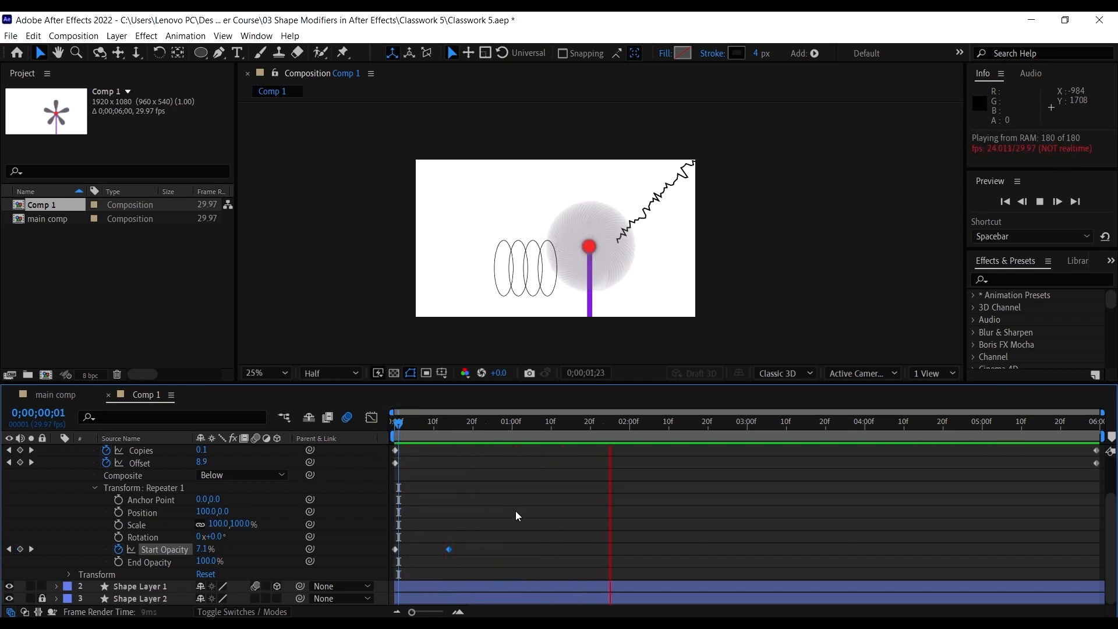
key(space)
click(454, 422)
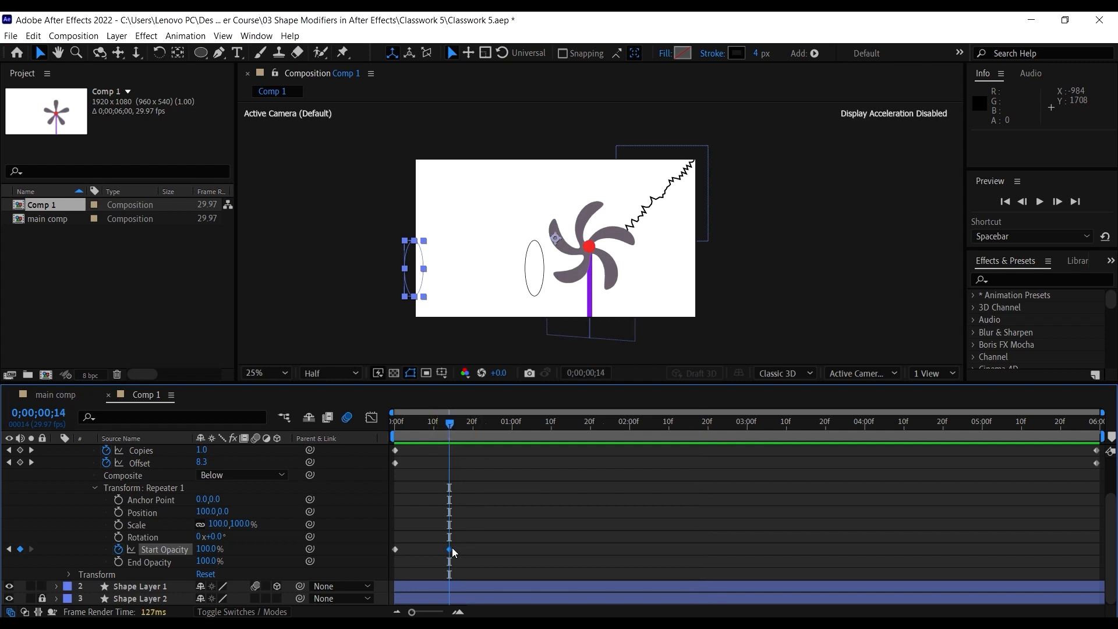
drag(452, 549, 473, 551)
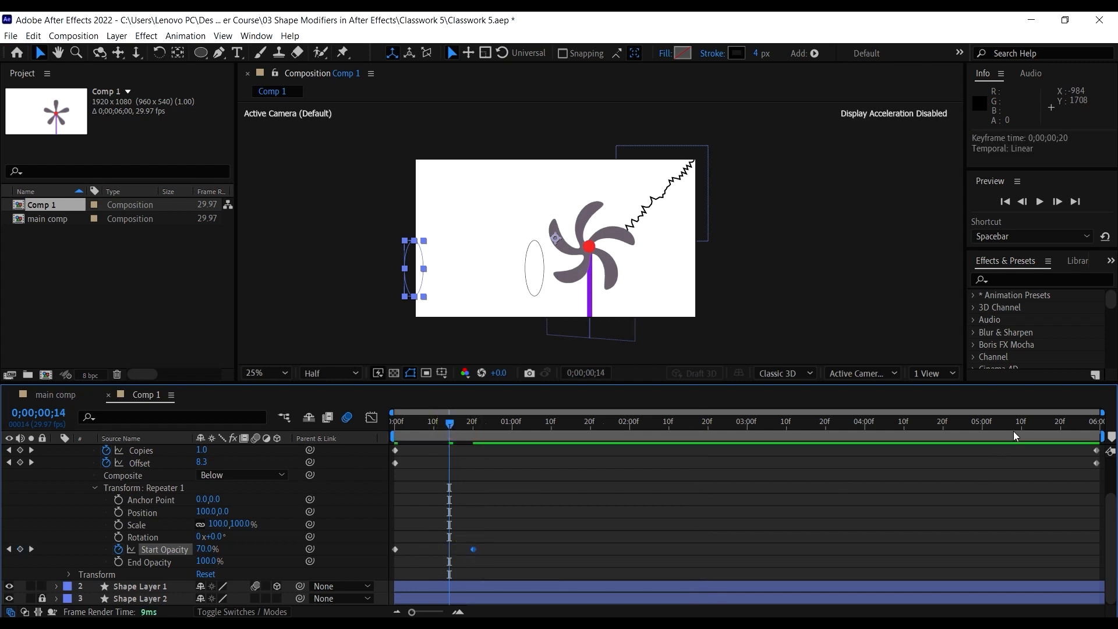
Start keyframing the Repeater's End Opacity at 0;00;05;13 in Comp 1, and check the main comp's End Opacity keyframes for reference
click(1034, 433)
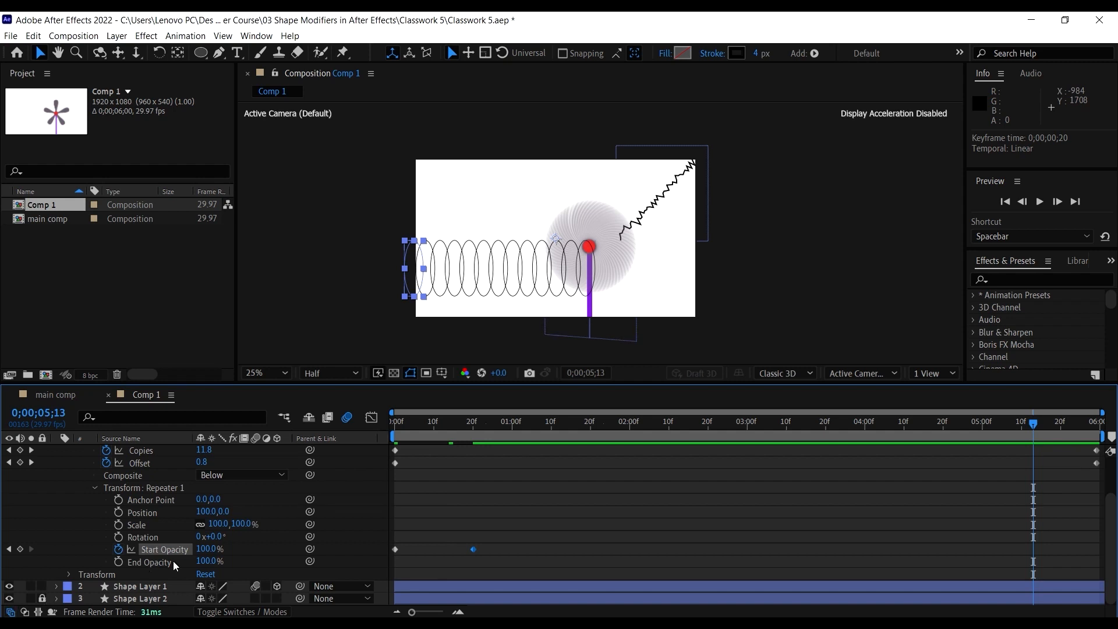
click(119, 563)
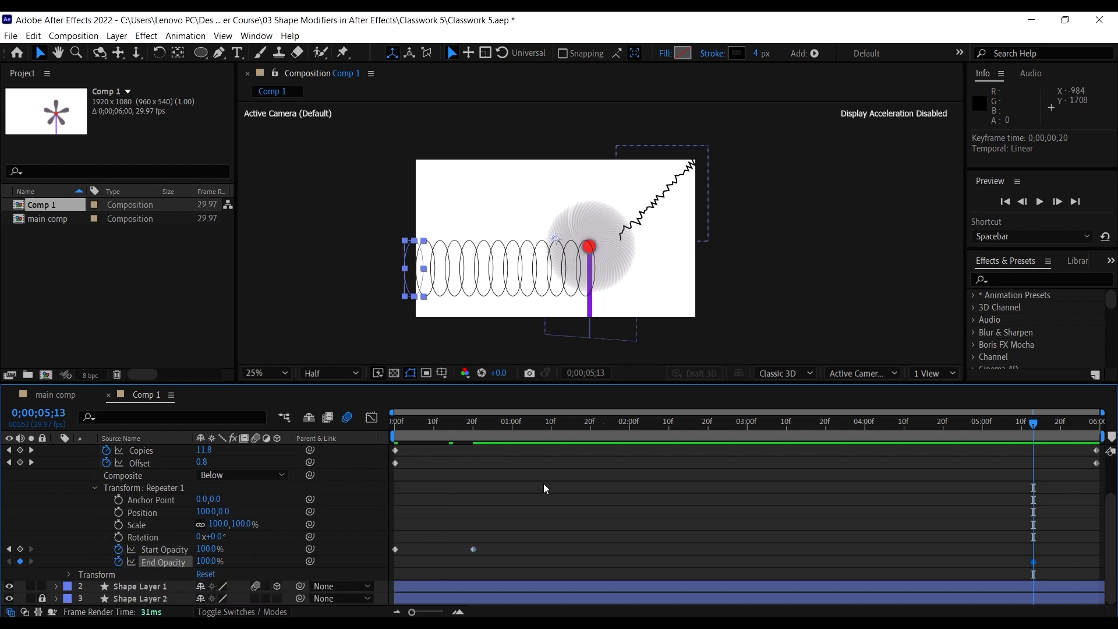
click(26, 400)
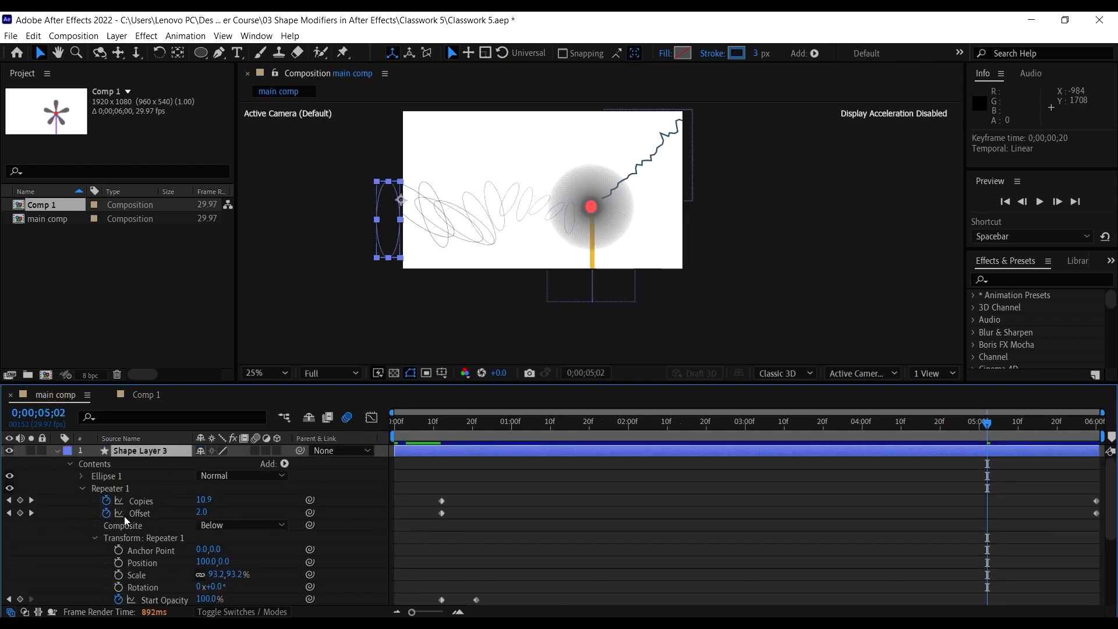
scroll(121, 516, down, 3)
drag(463, 427, 1031, 428)
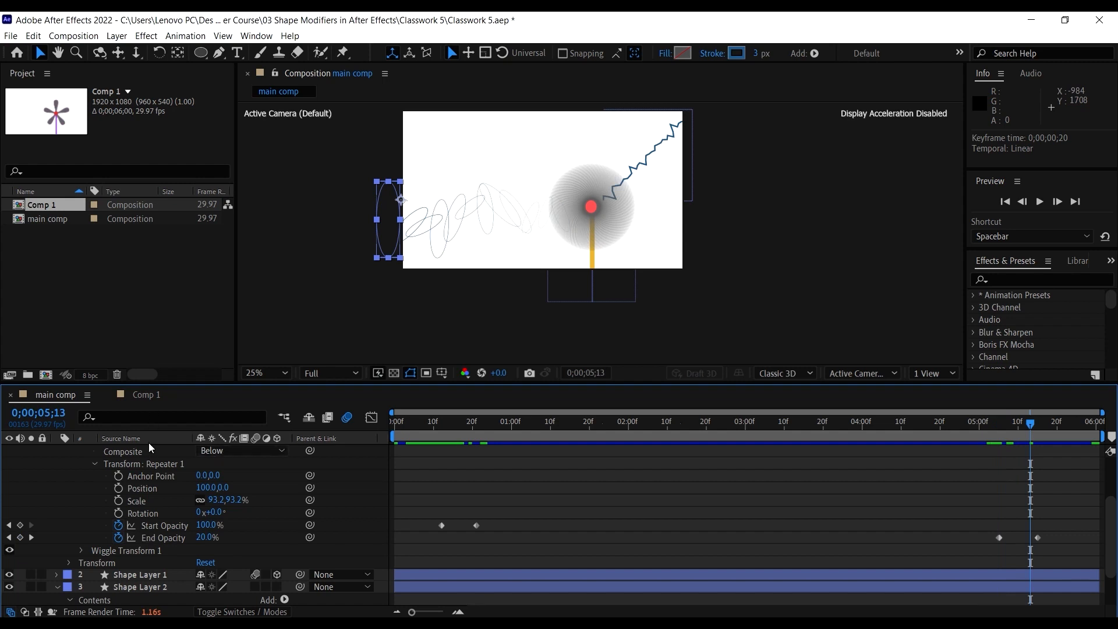
click(147, 396)
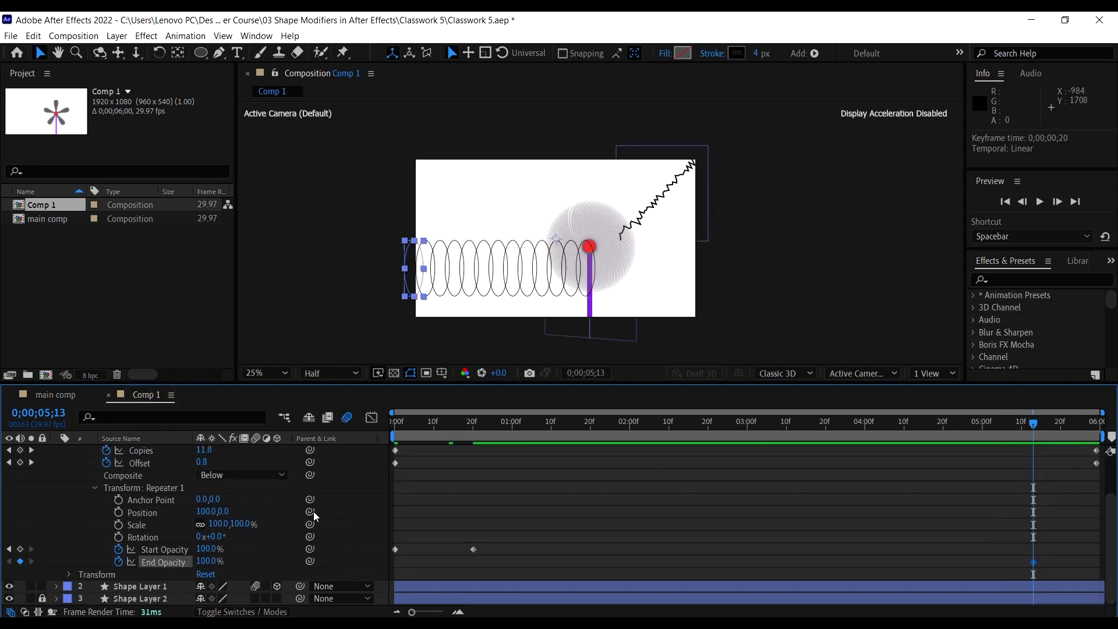
Keyframe the Repeater's End Opacity at 0% at 0;00;05;25
click(1079, 428)
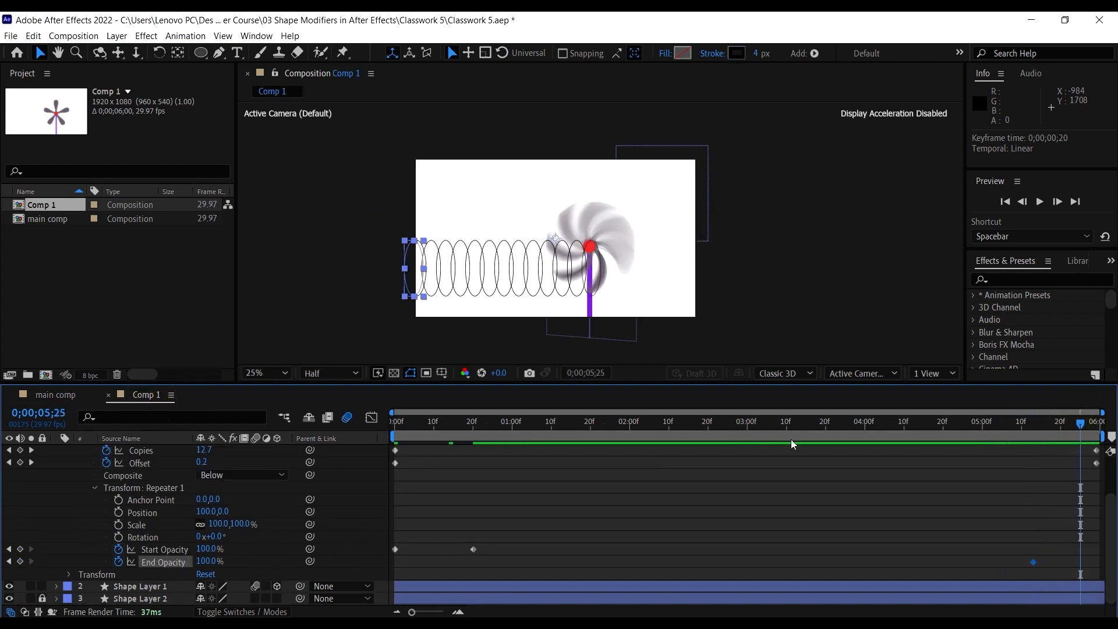
click(207, 562)
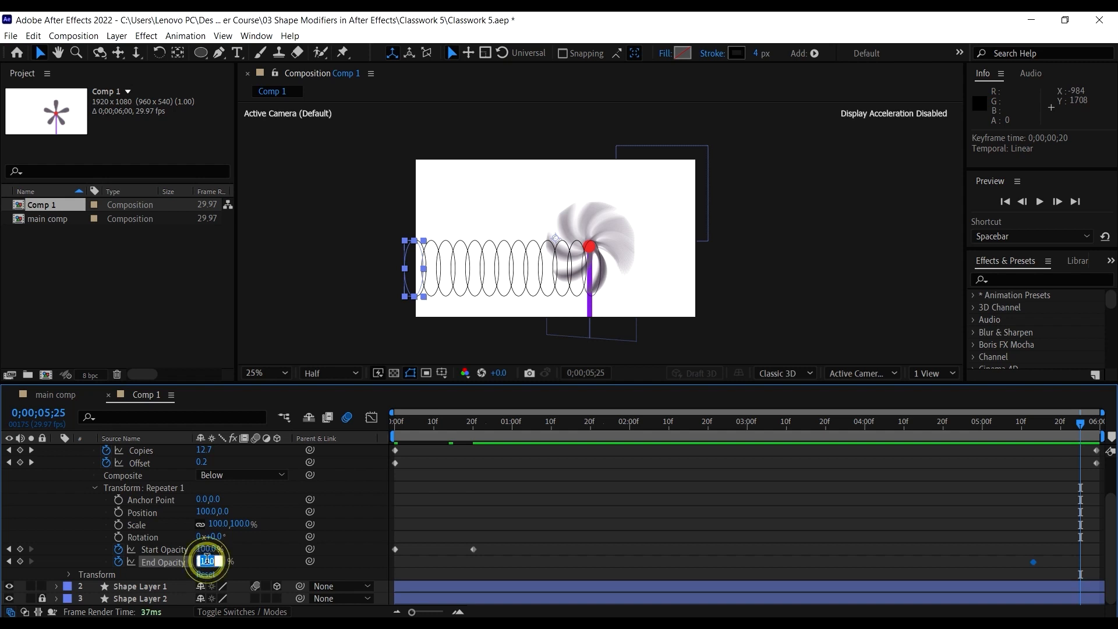
text(0)
key(Return)
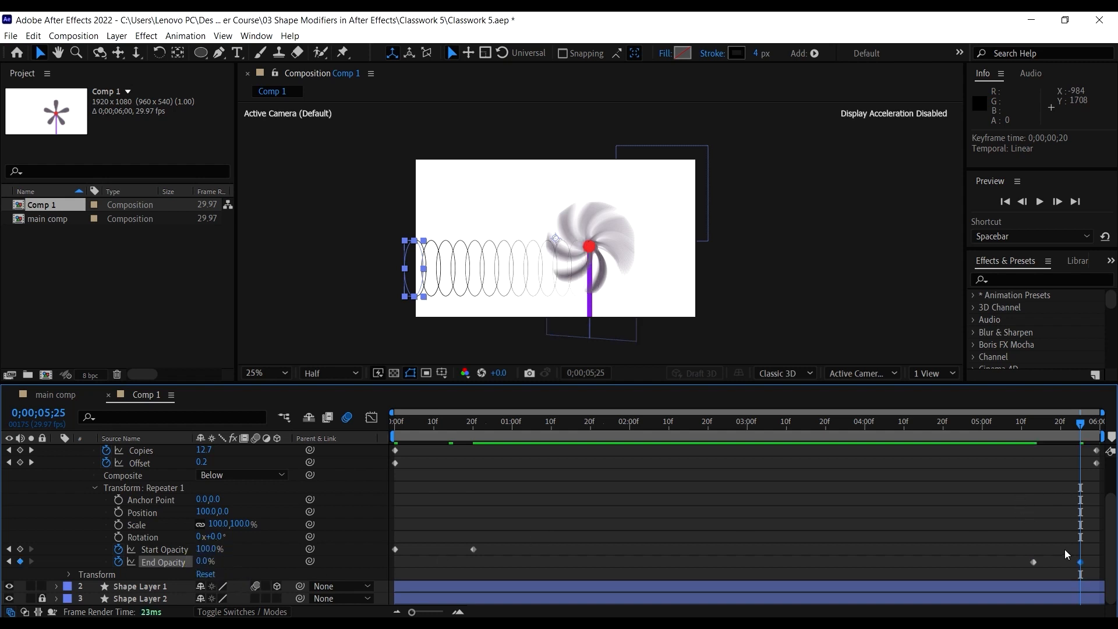
Shift both End Opacity keyframes slightly earlier, placing the first one at 0;00;05;03
drag(1087, 567, 1019, 559)
click(1042, 574)
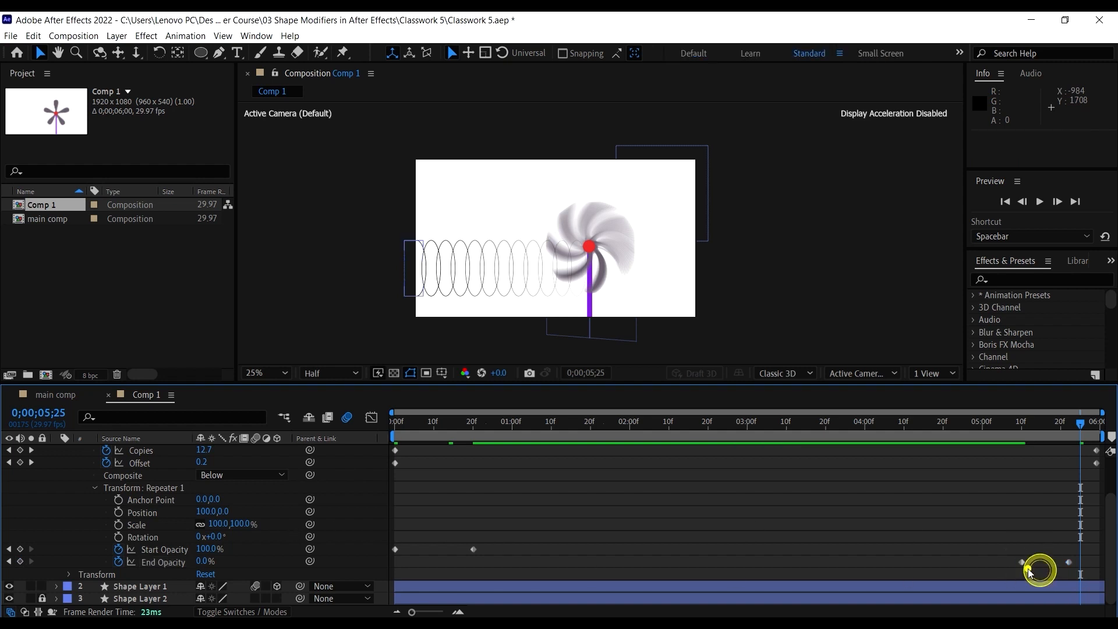
drag(1024, 563, 995, 561)
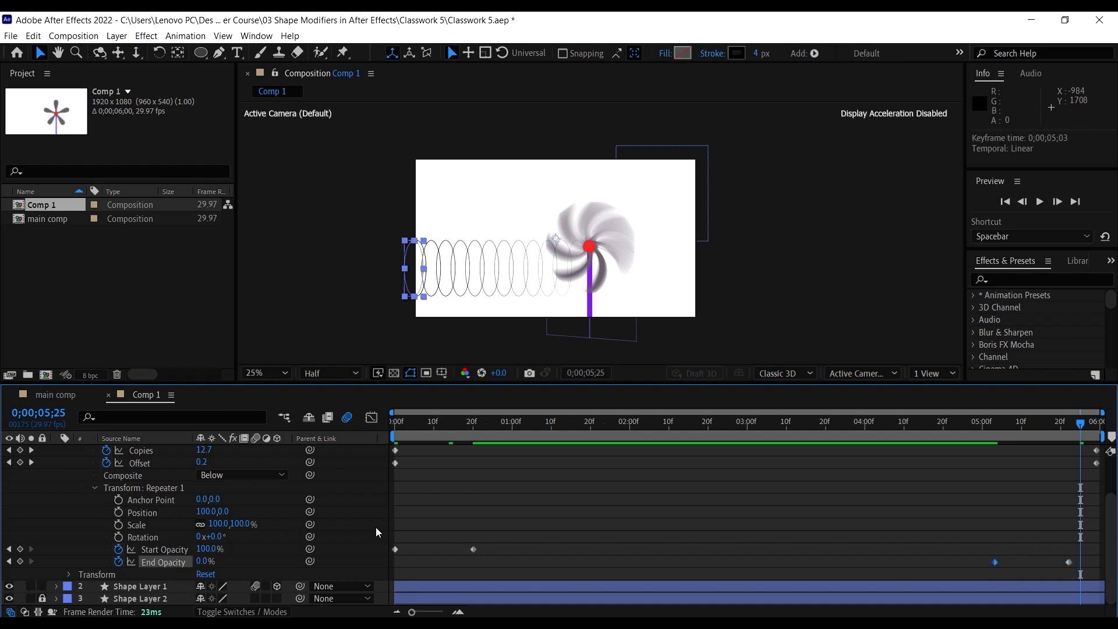
Shift both Start Opacity keyframes of Shape Layer 3's Repeater later, placing the second one at 0;00;00;24
drag(516, 515, 395, 574)
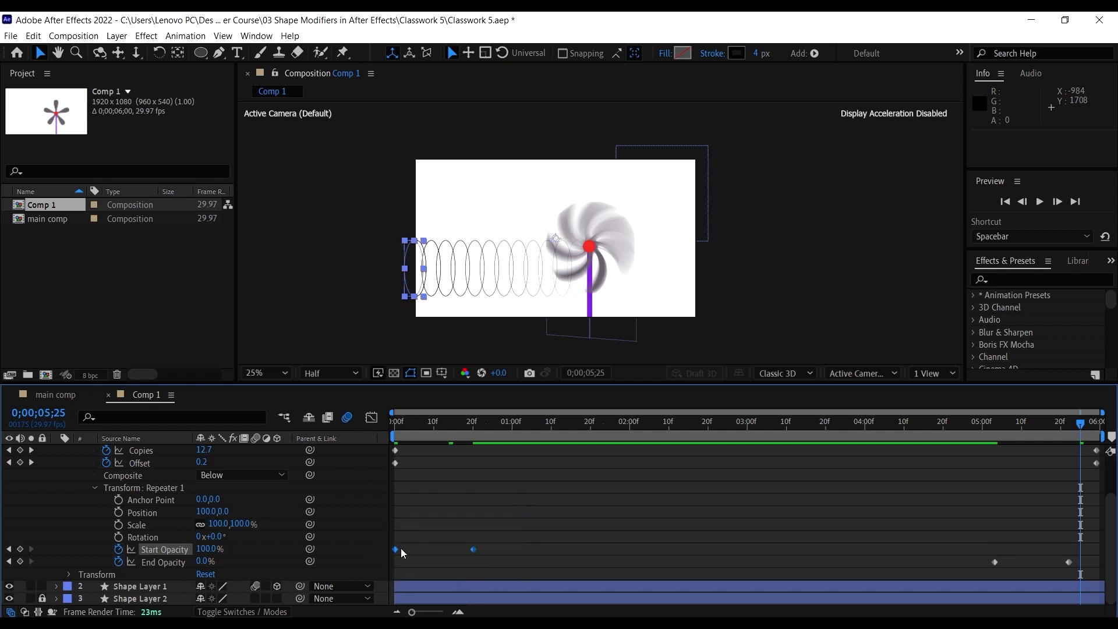
click(395, 548)
click(447, 428)
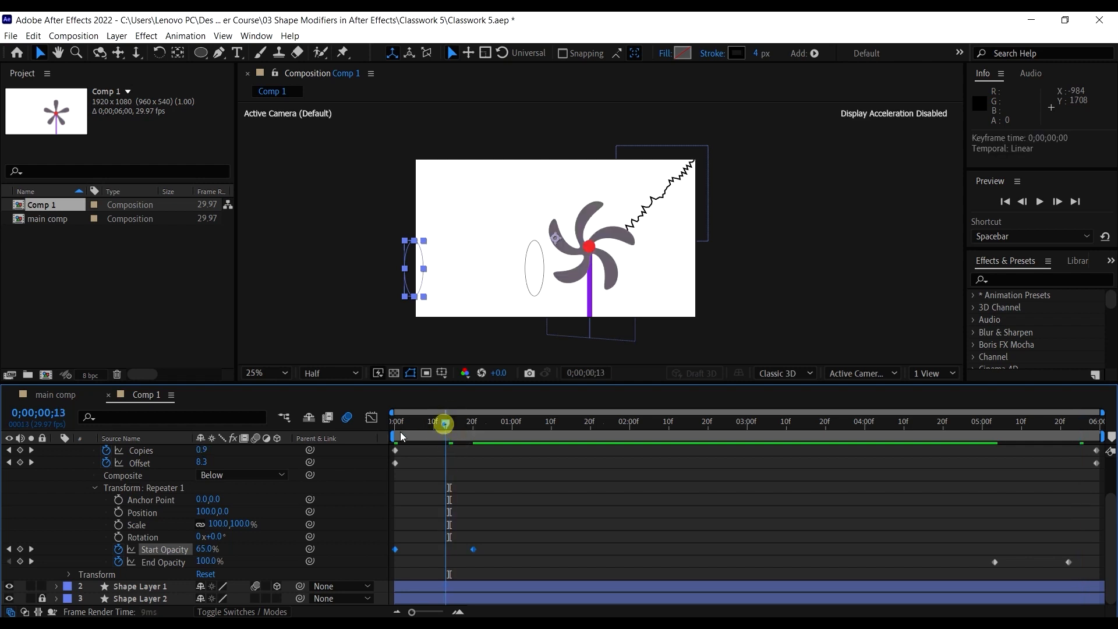
key(Home)
drag(395, 548, 489, 550)
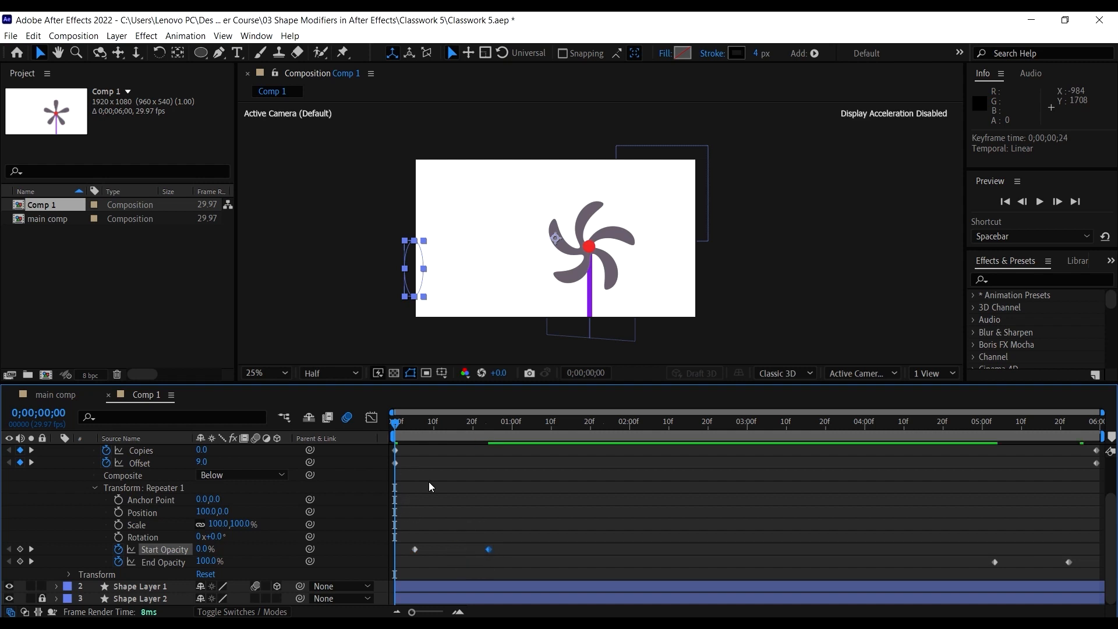
Apply Easy Ease to all Copies, Offset, Start Opacity and End Opacity keyframes of the Repeater, and preview the animation
scroll(429, 481, up, 2)
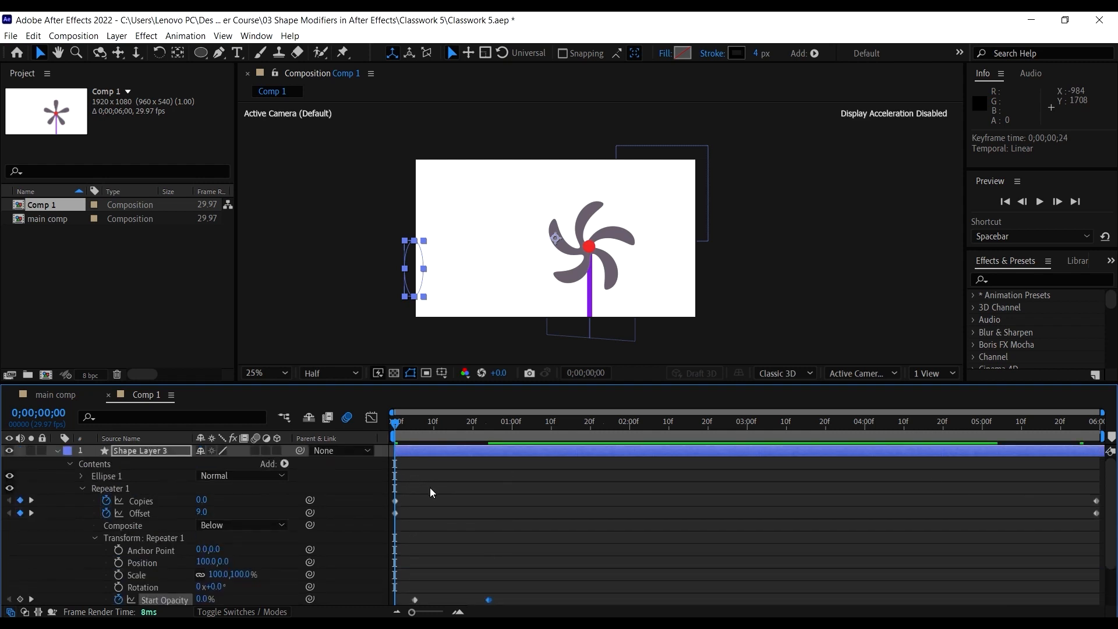
drag(393, 472, 1022, 581)
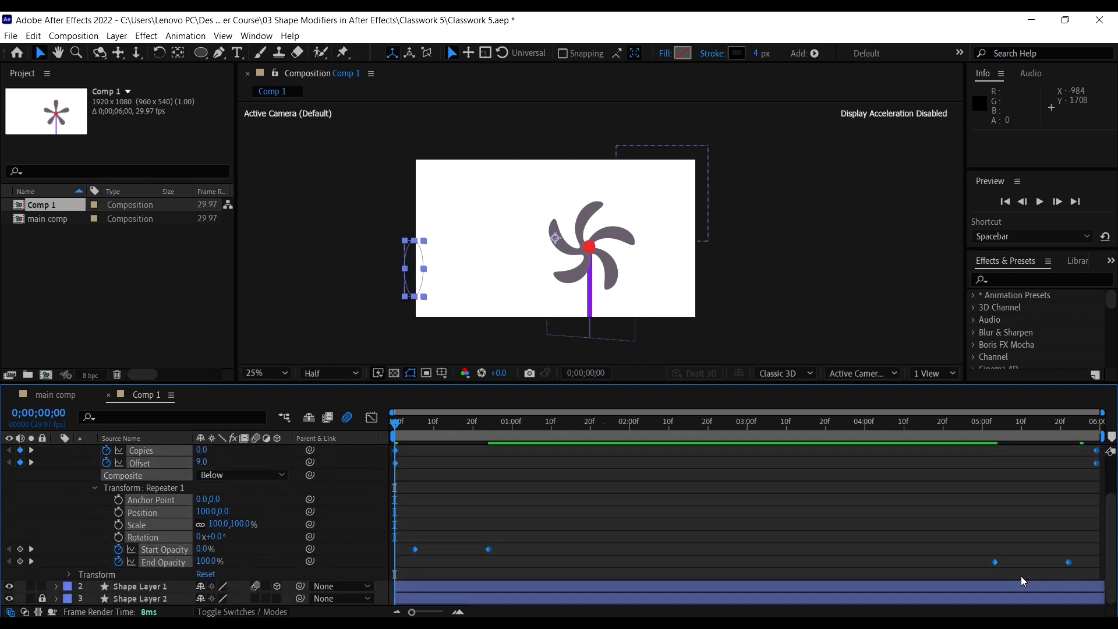
right_click(991, 563)
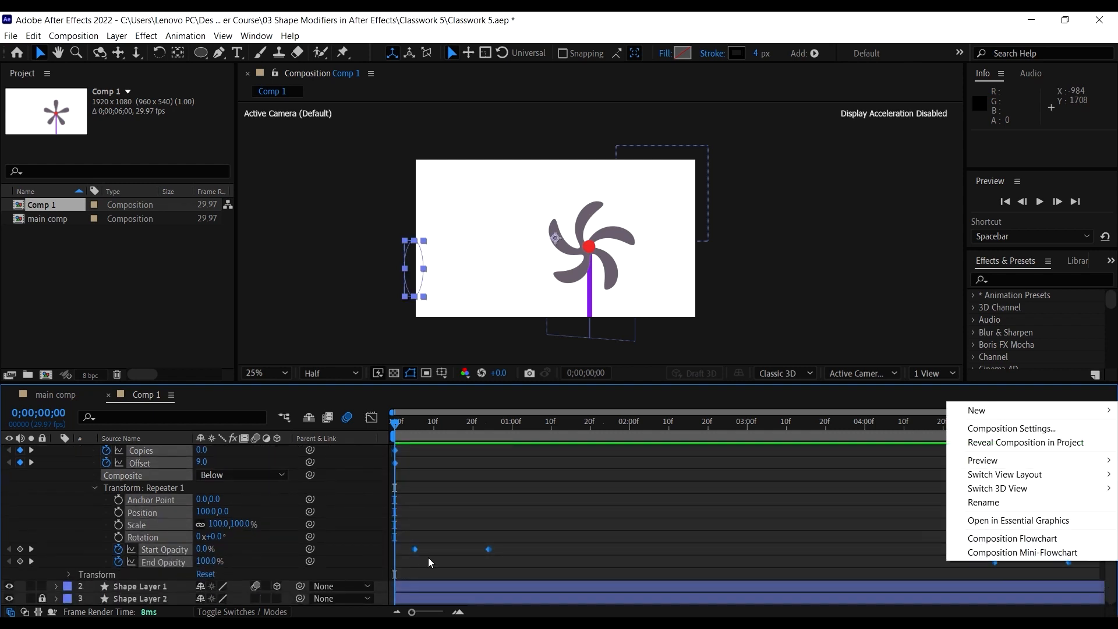
right_click(489, 550)
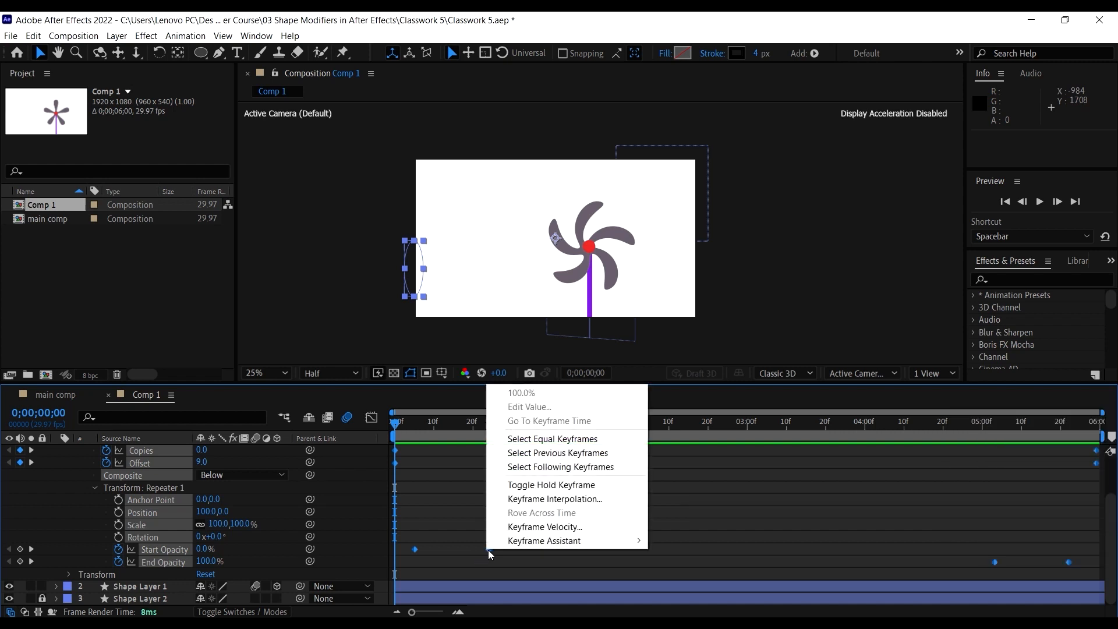
mouse_move(583, 541)
click(682, 470)
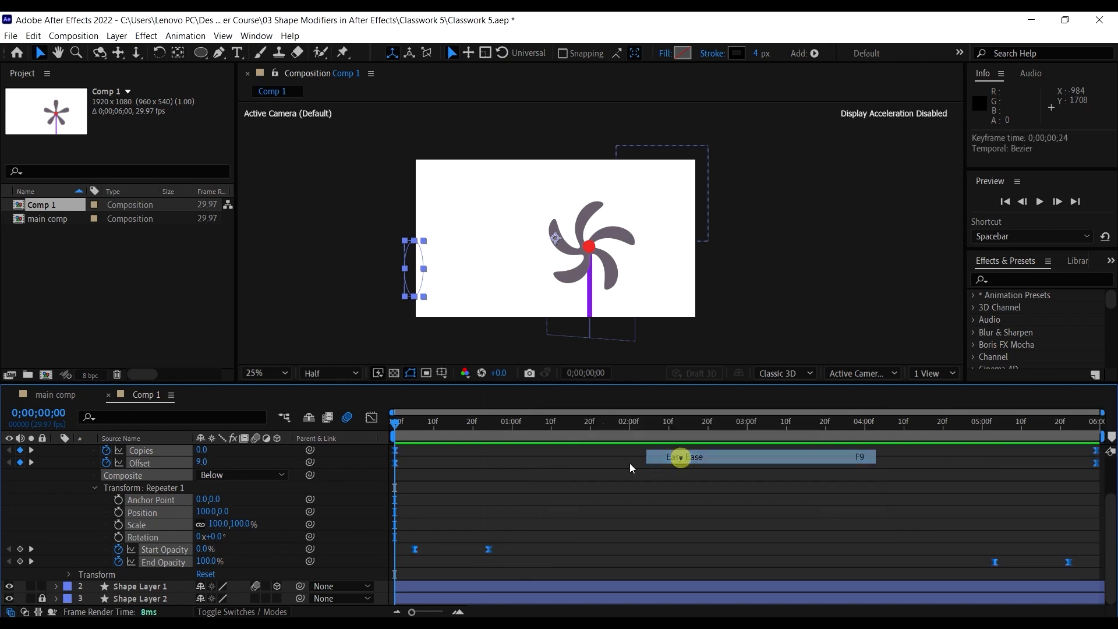
drag(509, 425, 399, 442)
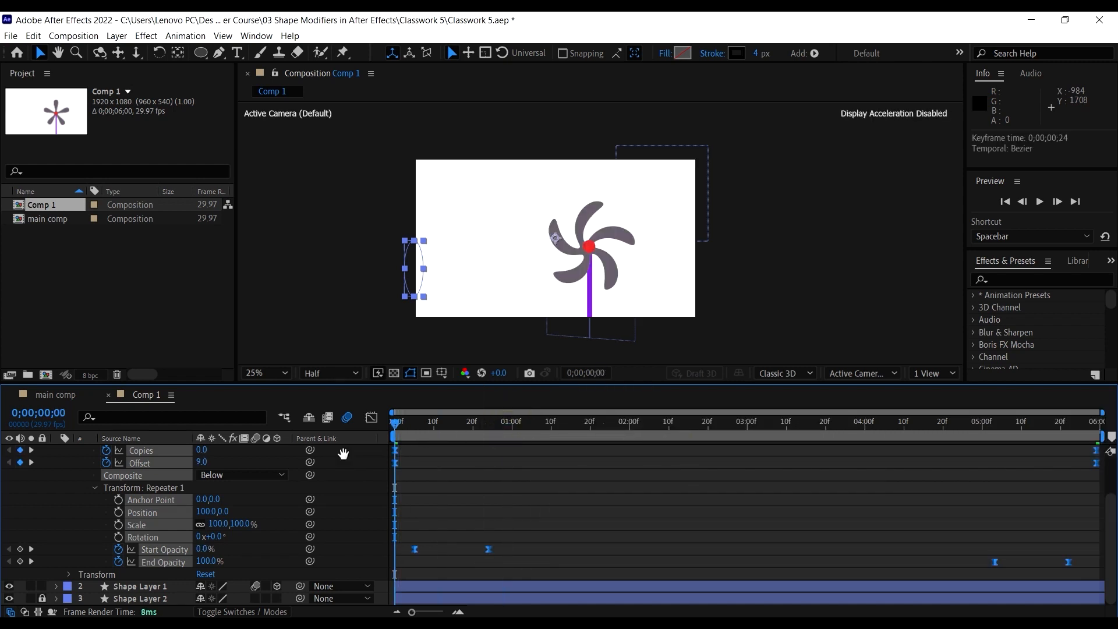
key(space)
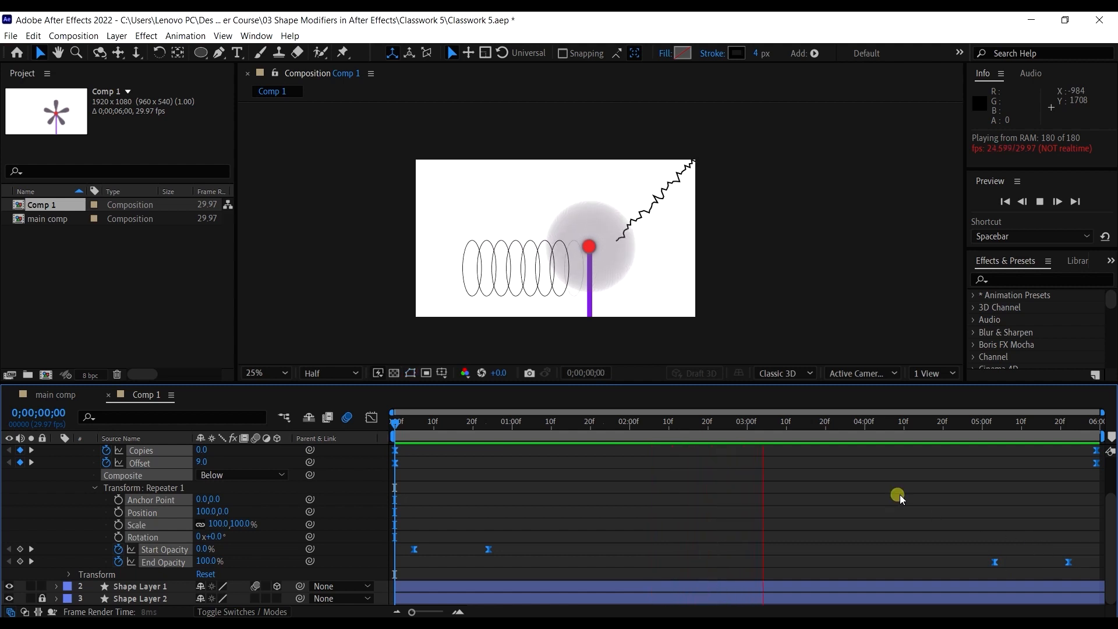
Move both End Opacity keyframes earlier together, placing the second at 0;00;05;18, and check the fade-out around that time
mouse_move(916, 508)
mouse_down()
mouse_move(1056, 546)
mouse_move(1088, 568)
mouse_up()
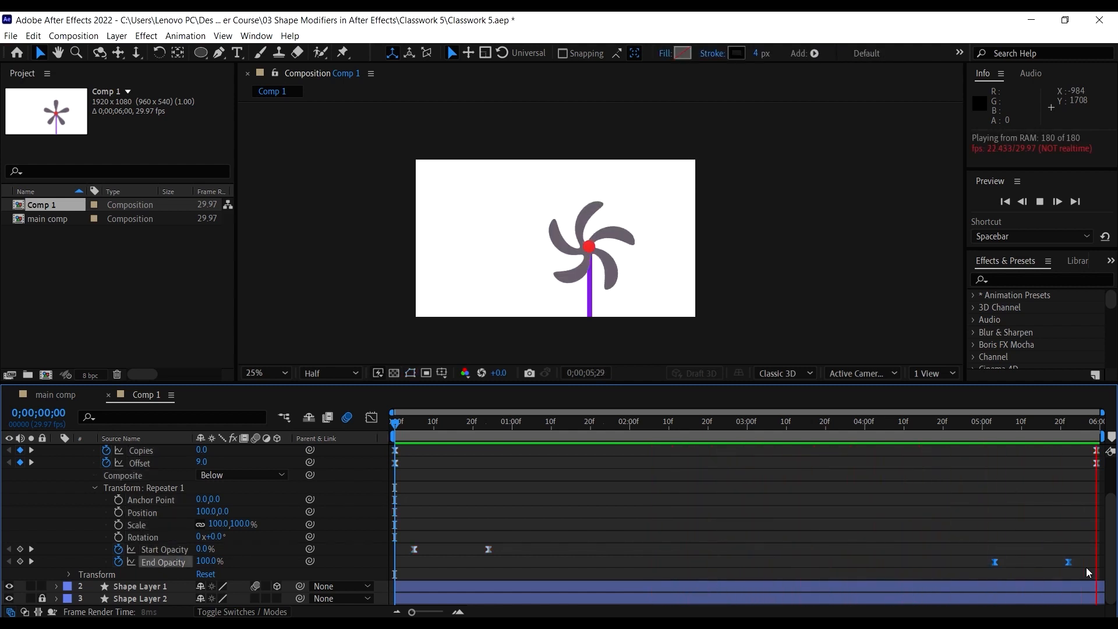
key(space)
drag(1071, 562, 1055, 563)
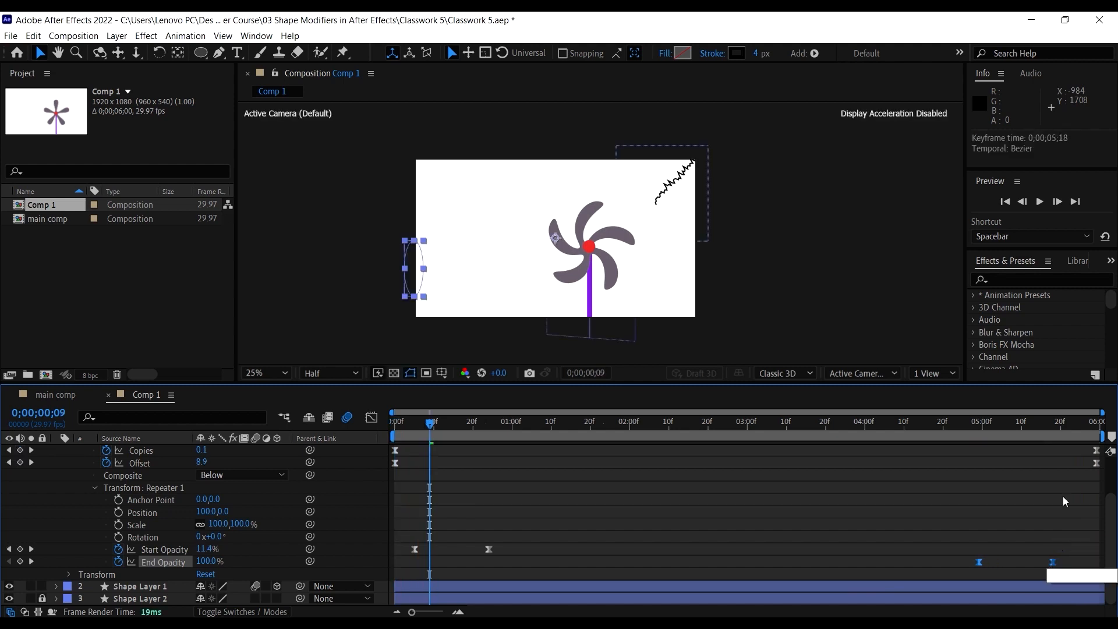
click(1040, 425)
drag(1047, 430, 1050, 427)
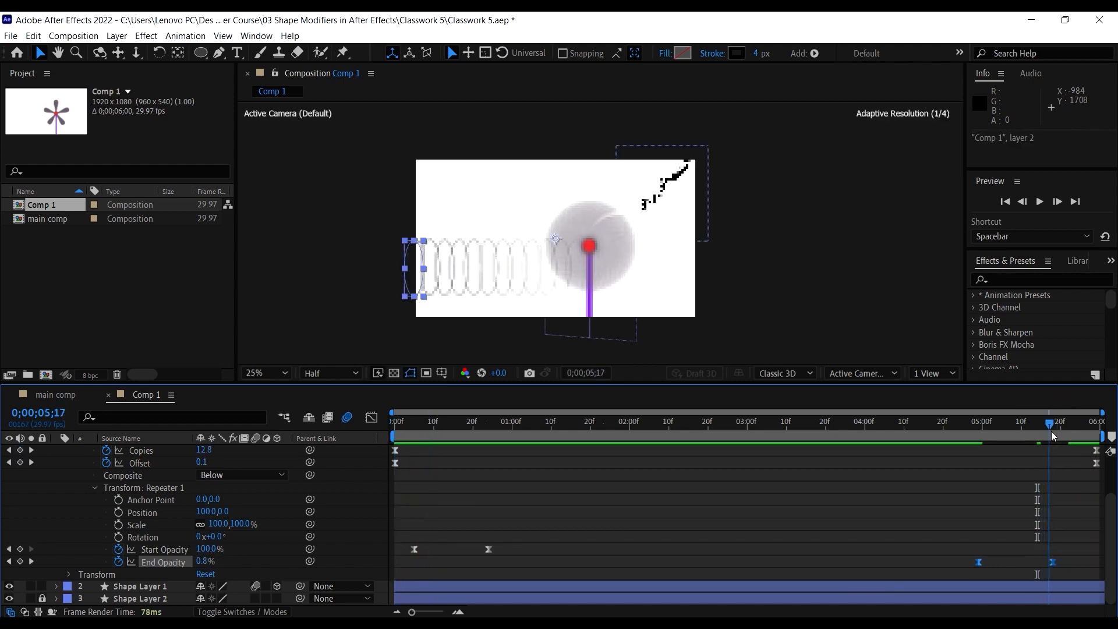
click(1057, 476)
Move the second End Opacity keyframe slightly earlier and the first to 0;00;04;11, and preview the fade-out
drag(1053, 564, 910, 560)
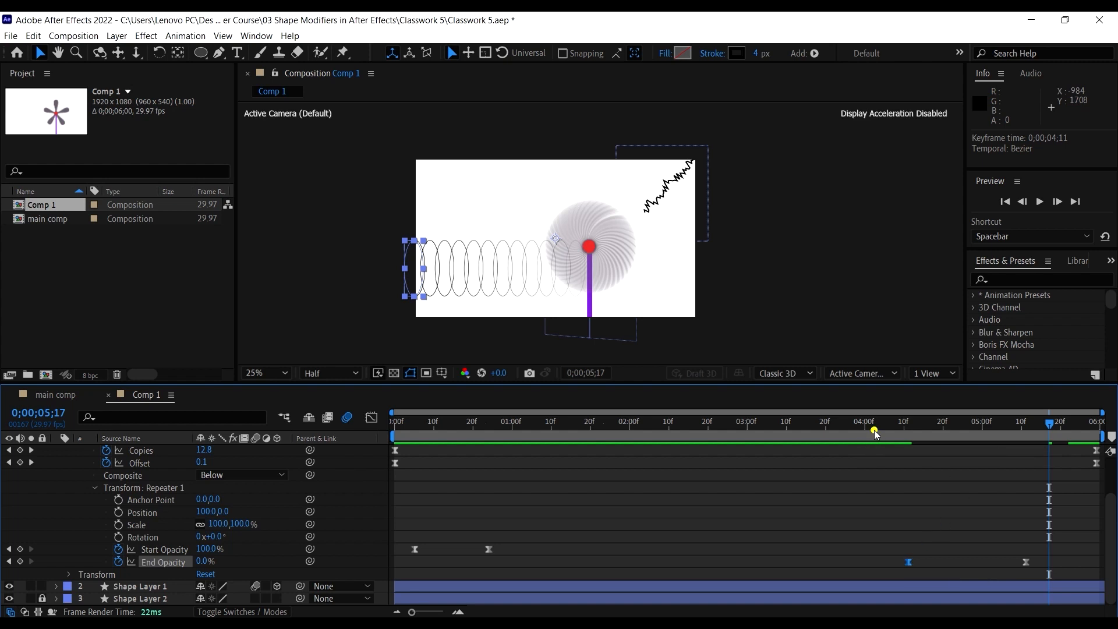
click(874, 430)
key(space)
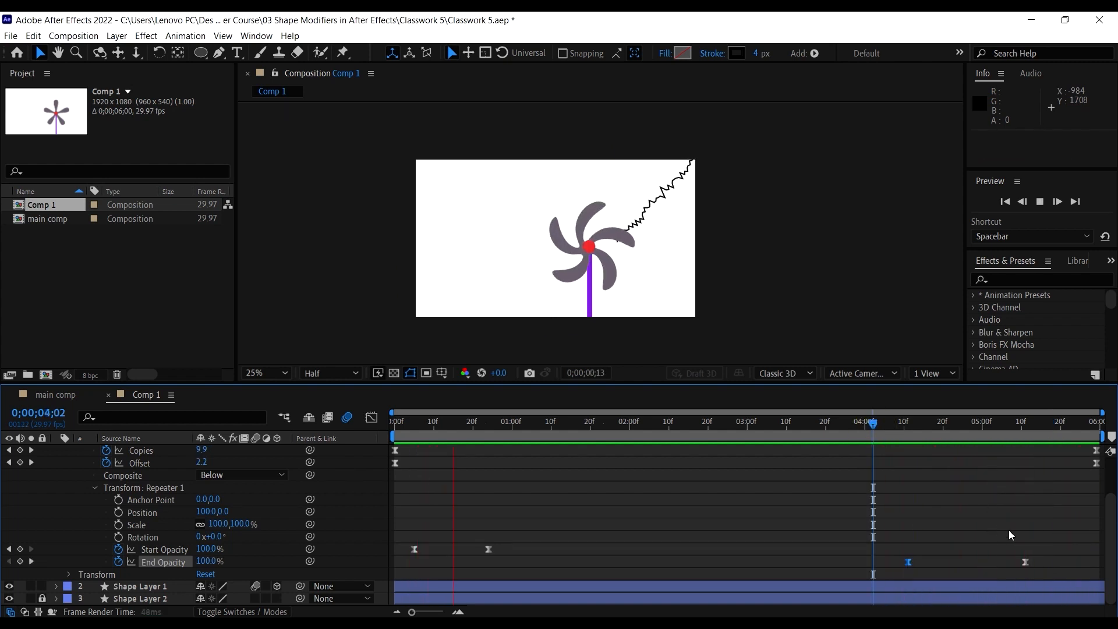
key(space)
Place the second End Opacity keyframe at 0;00;05;06 and the first at about 0;00;04;06, preview the result, and save the project
drag(1028, 562, 1065, 562)
drag(1042, 436, 1066, 432)
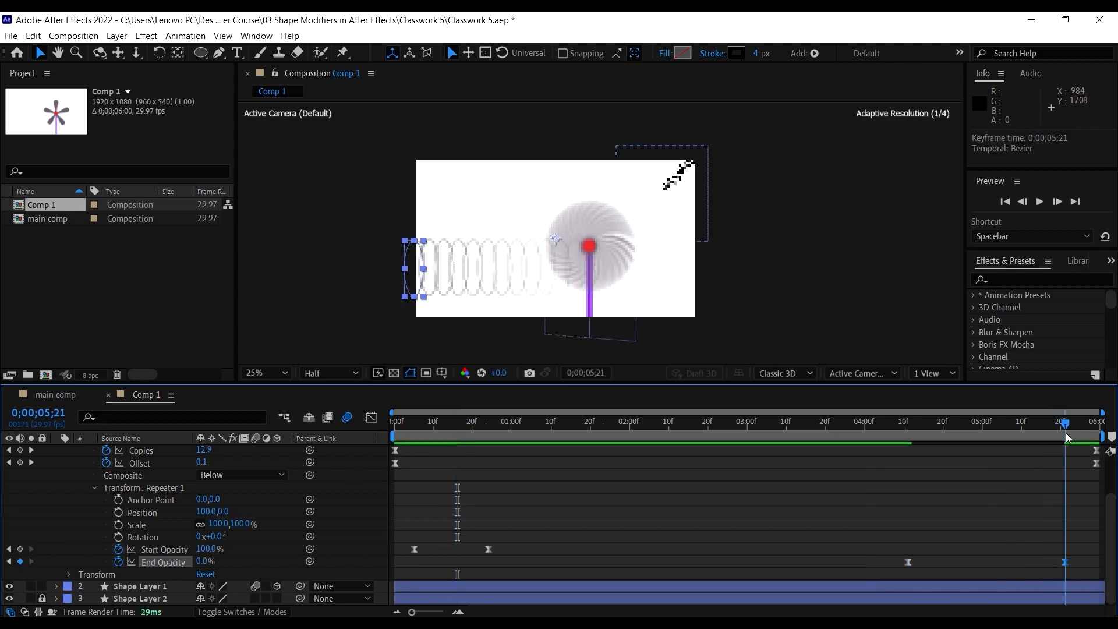
drag(1066, 566, 1006, 563)
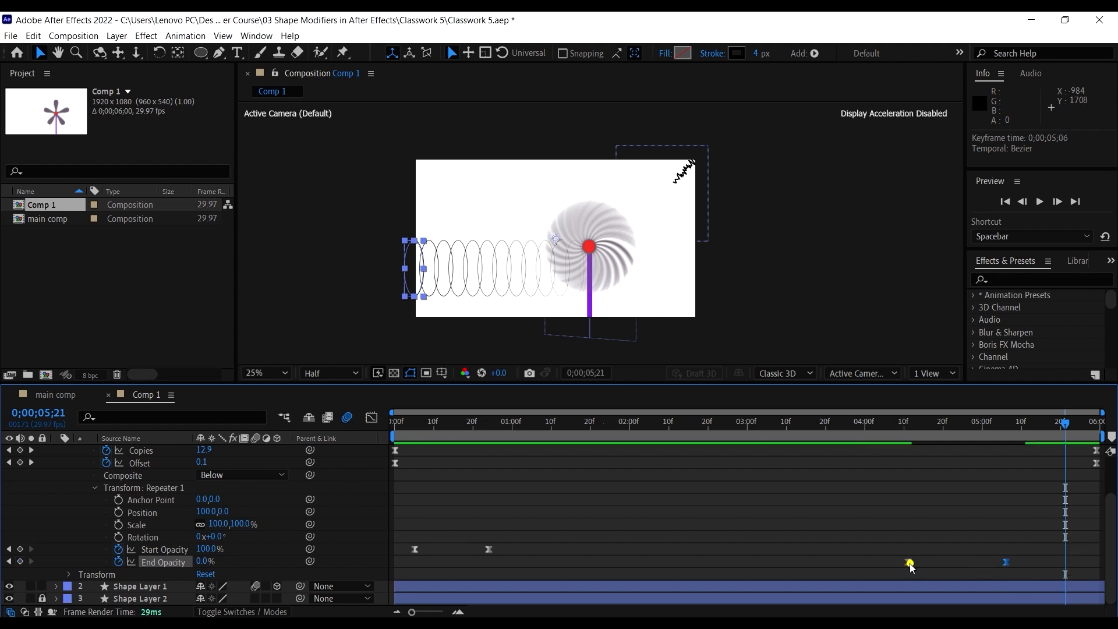
drag(909, 562, 889, 562)
key(space)
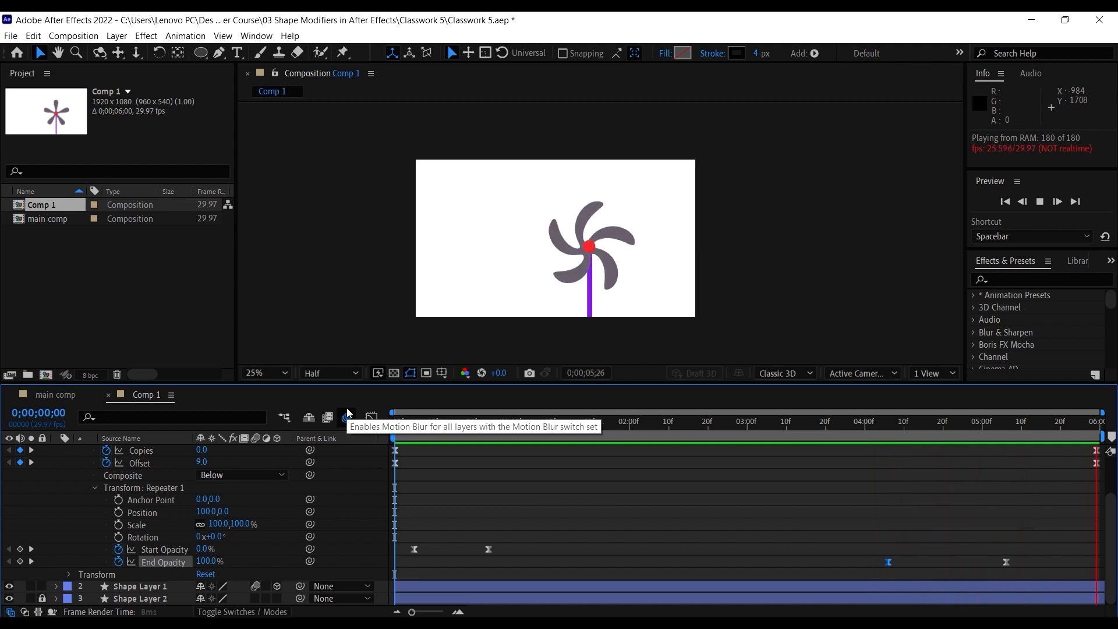
key(ctrl+s)
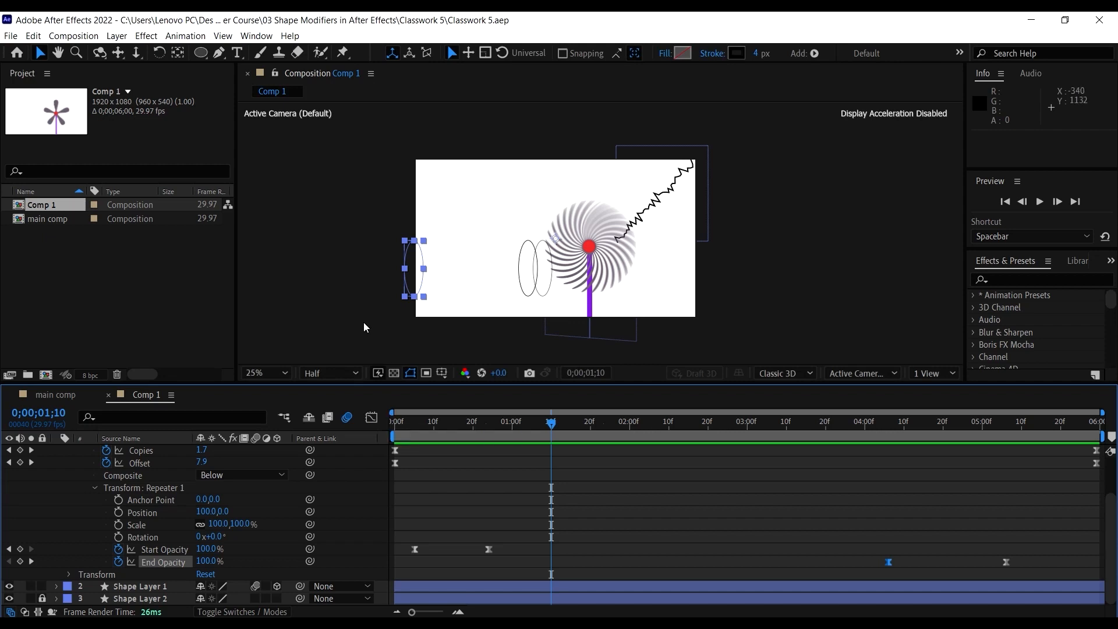
Collapse the Repeater's properties, add a Wiggle Transform to Shape Layer 3, and preview Comp 1 from the start
scroll(99, 504, up, 1)
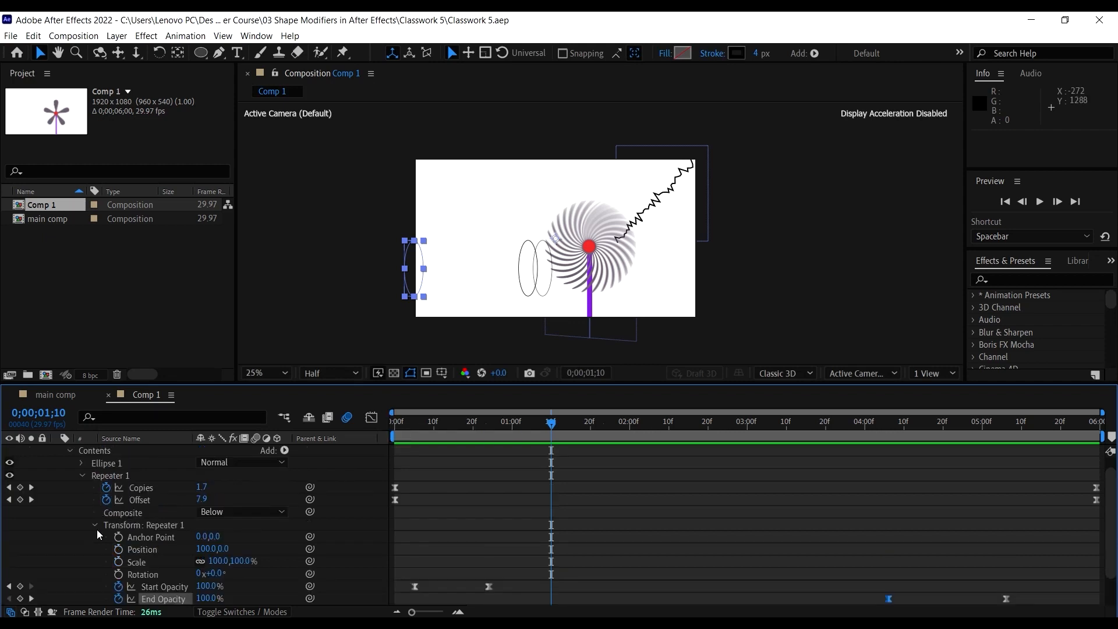
click(96, 525)
click(82, 489)
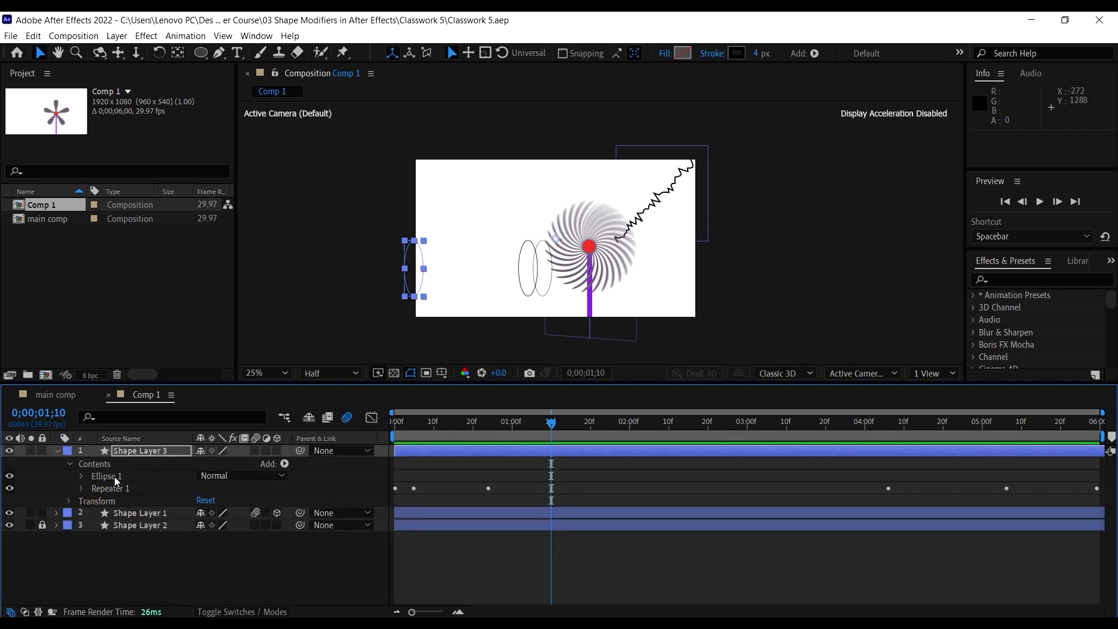
click(121, 455)
click(284, 464)
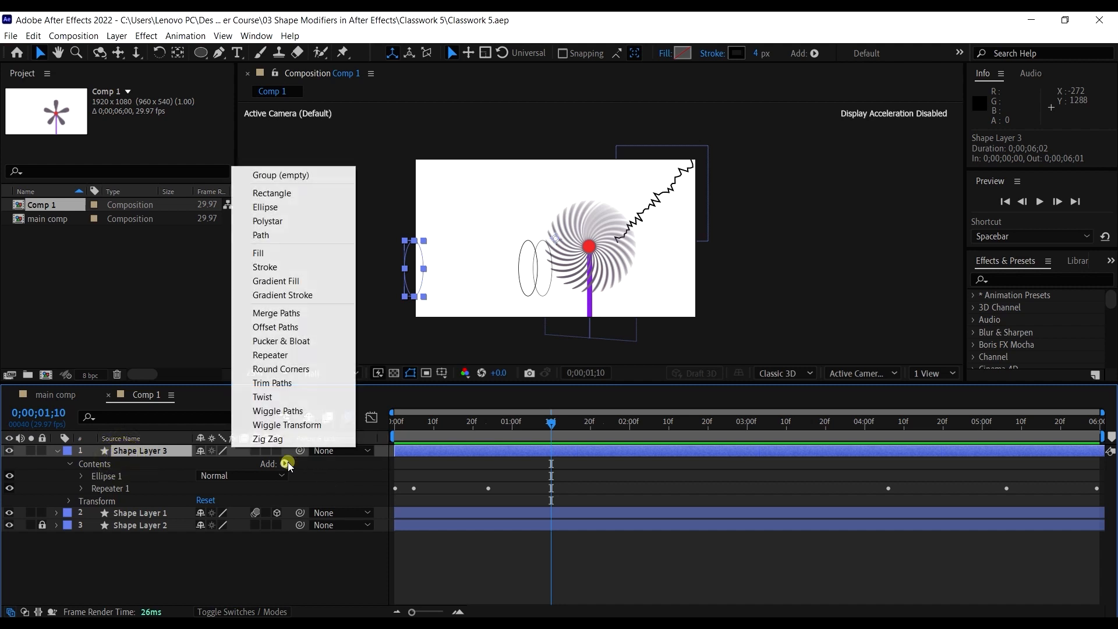
click(300, 424)
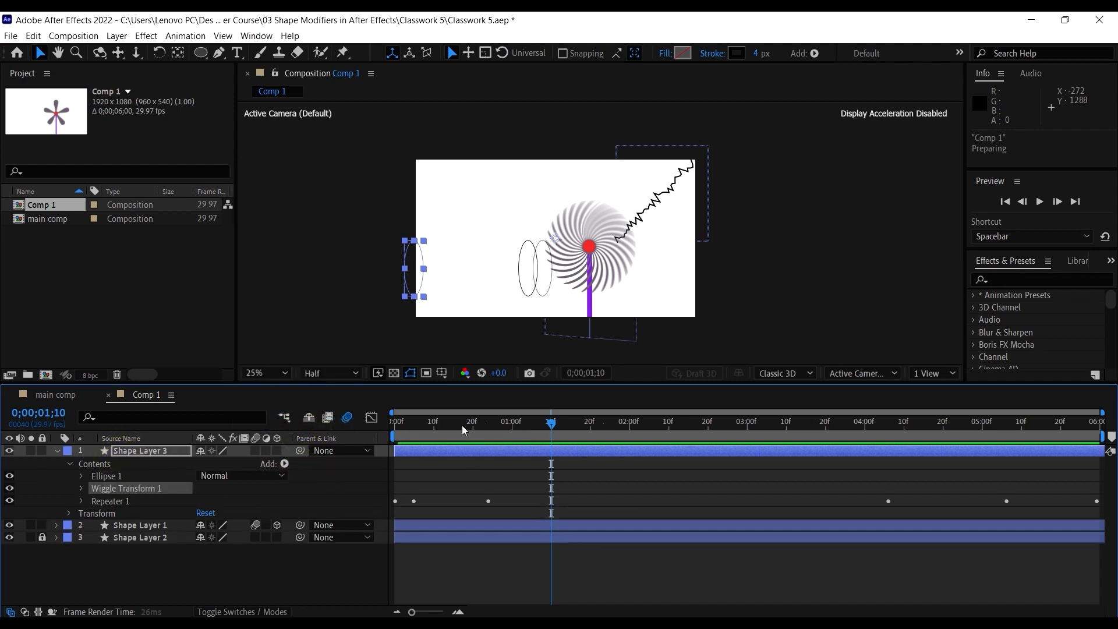
drag(462, 425, 387, 428)
key(space)
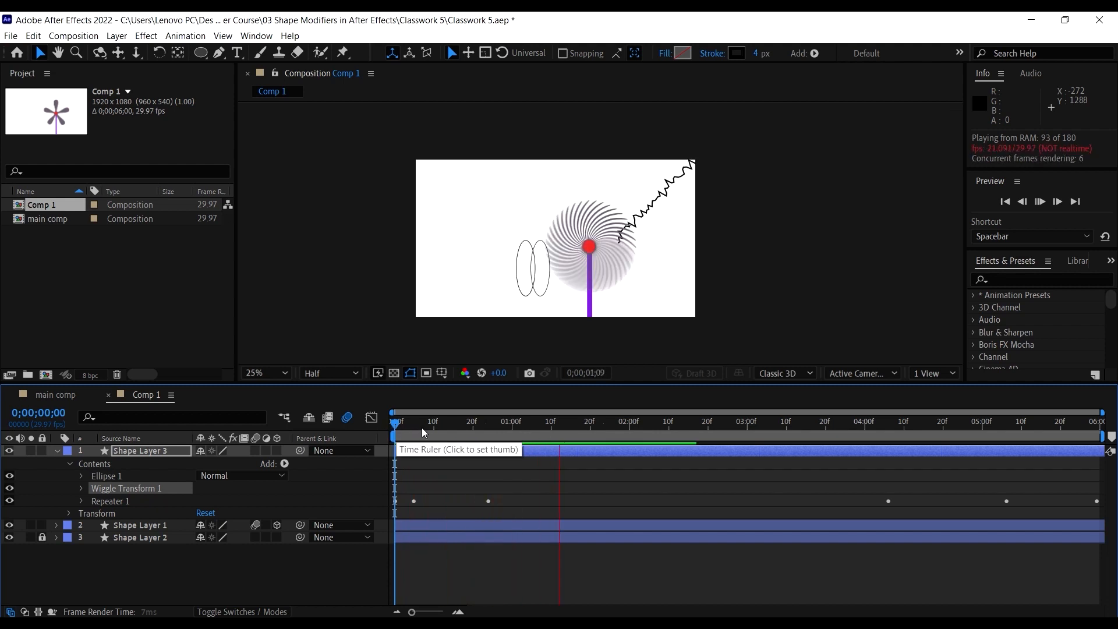
key(space)
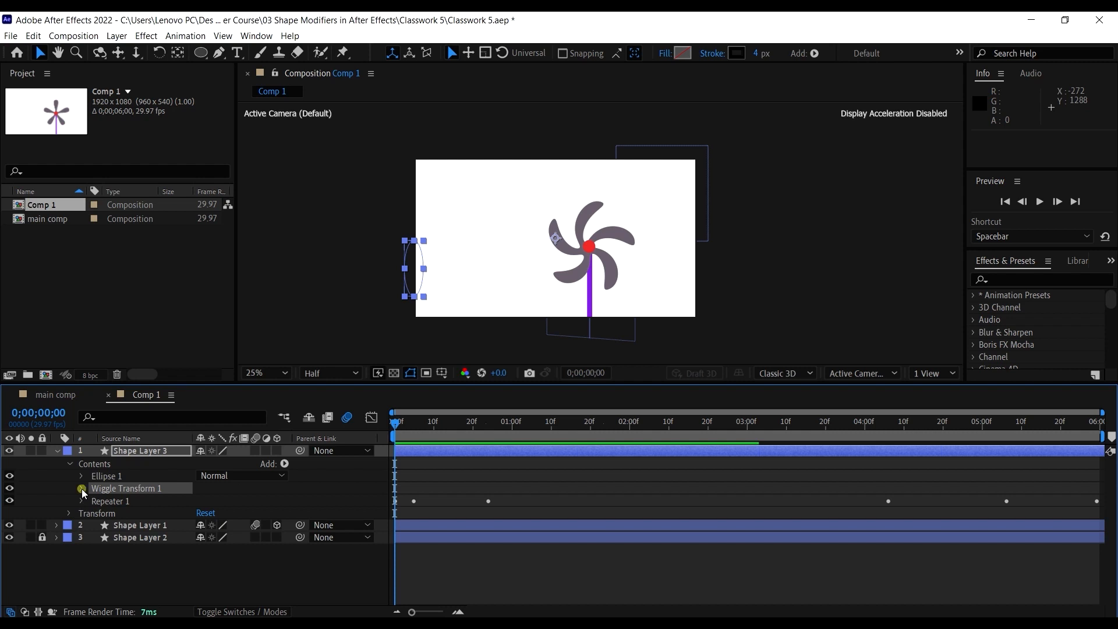
Set the Position in the Wiggle Transform's Transform properties to 27.0,0.0 and preview the ellipses
click(81, 489)
scroll(426, 529, down, 1)
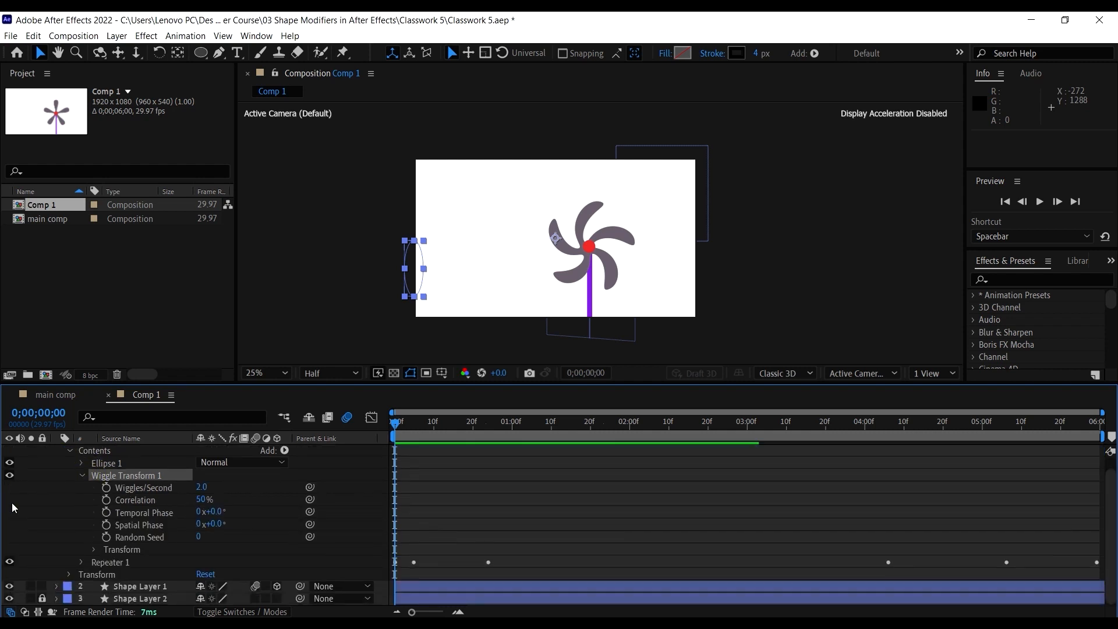
click(95, 550)
scroll(201, 530, down, 3)
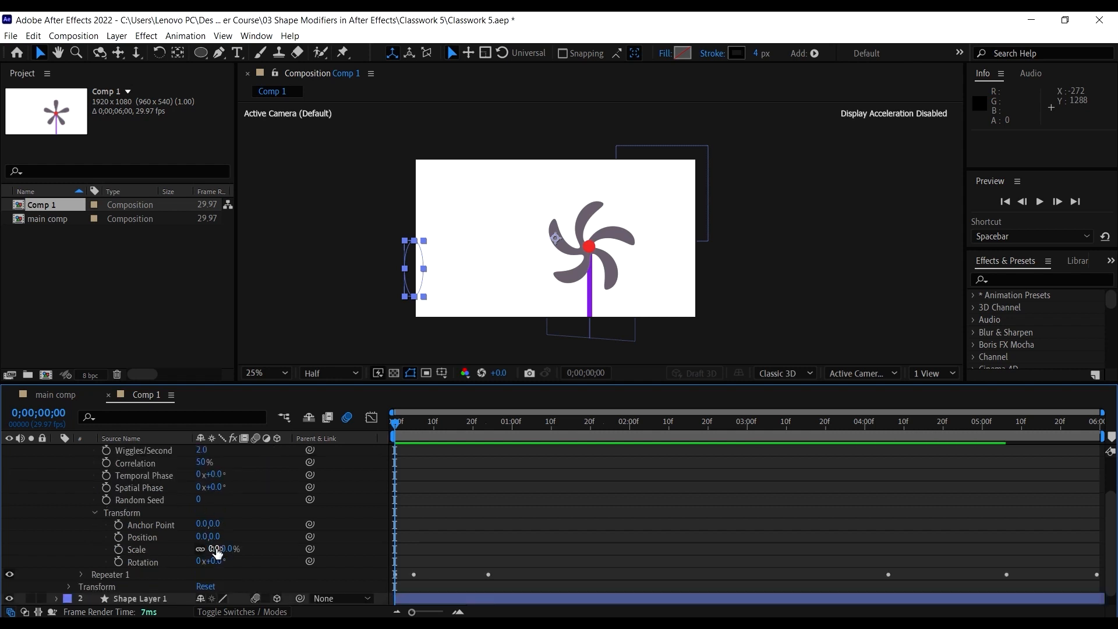
drag(204, 540, 225, 538)
key(space)
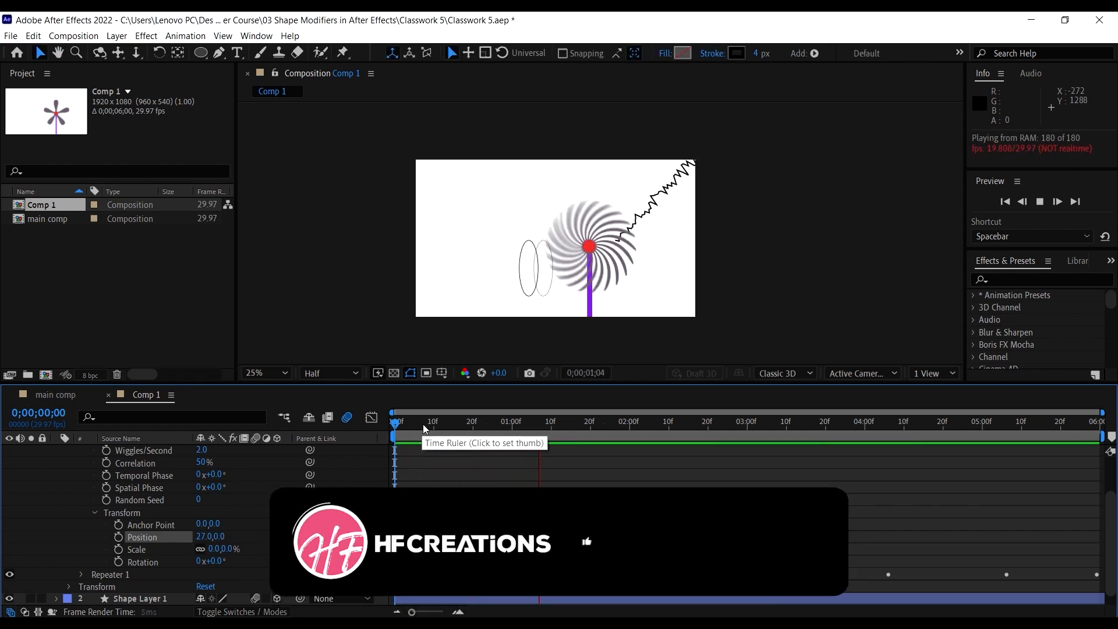
key(space)
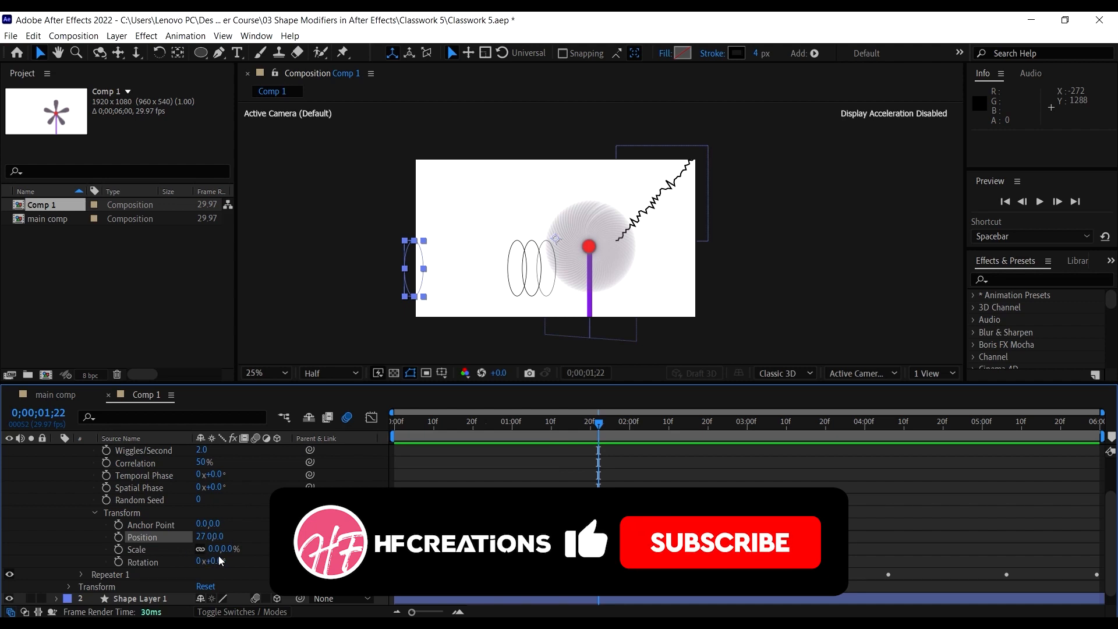
Try a Wiggle Transform Scale of 65%, preview it from the start, and undo the scale change
drag(217, 550, 263, 550)
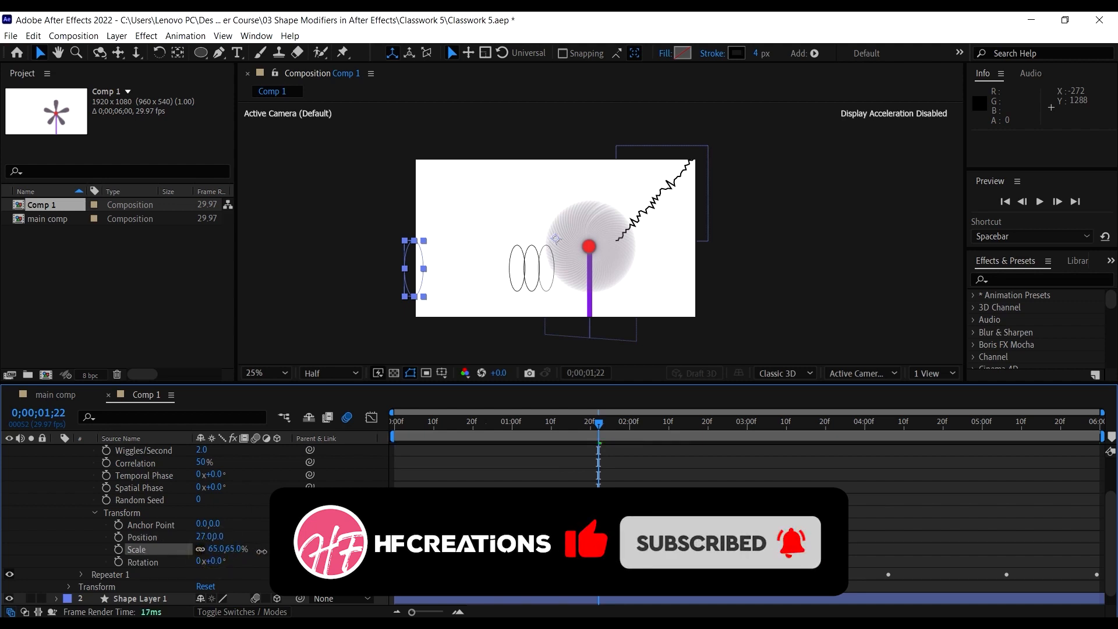
drag(519, 422, 497, 422)
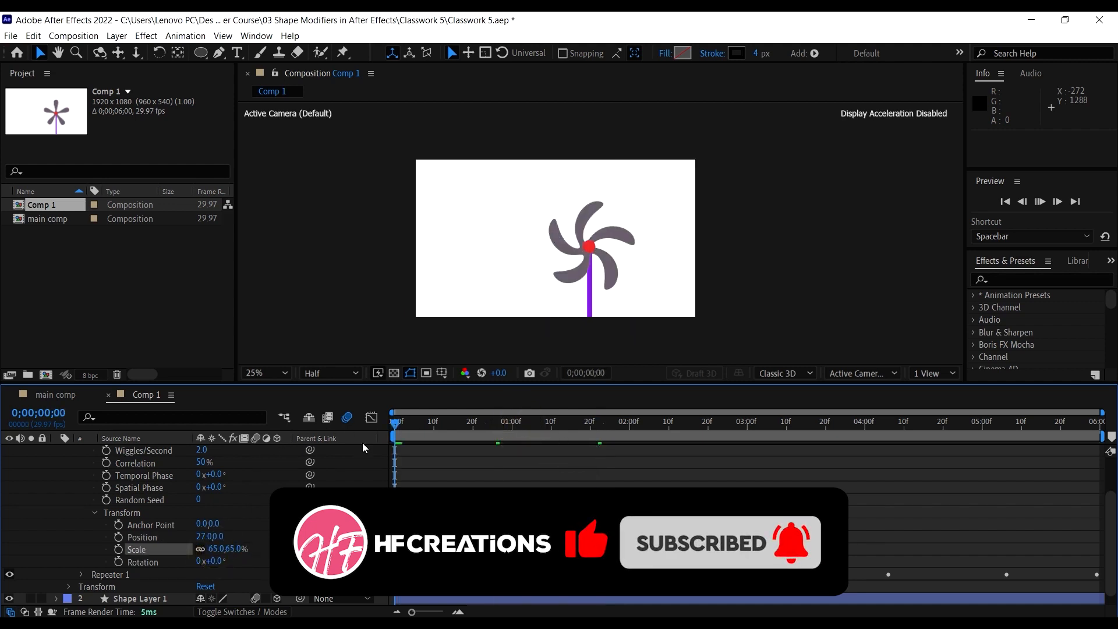
key(space)
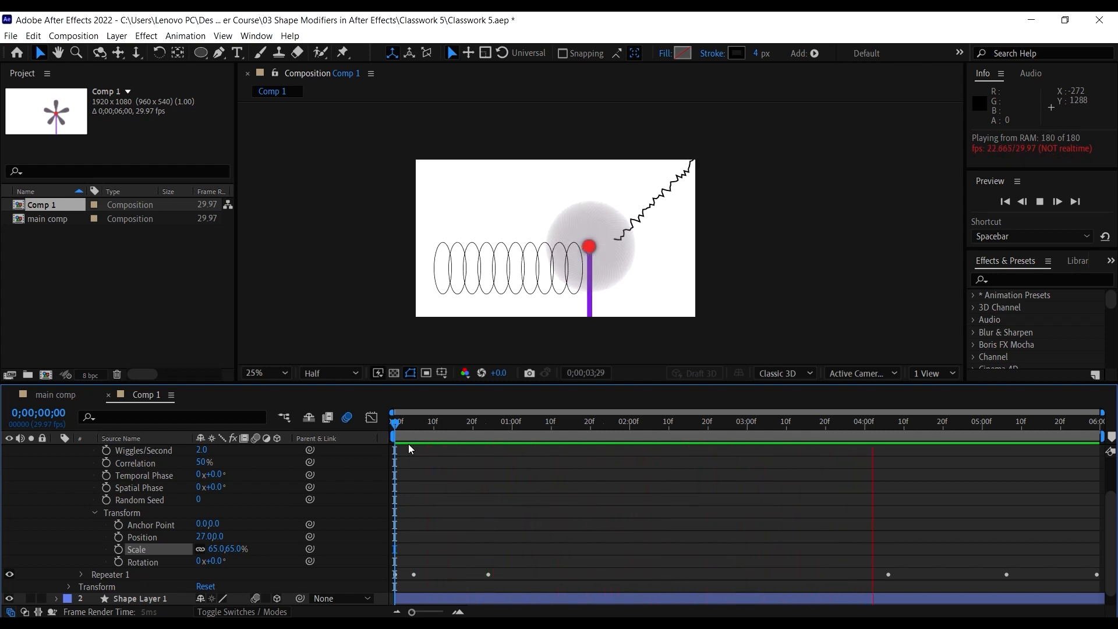
key(space)
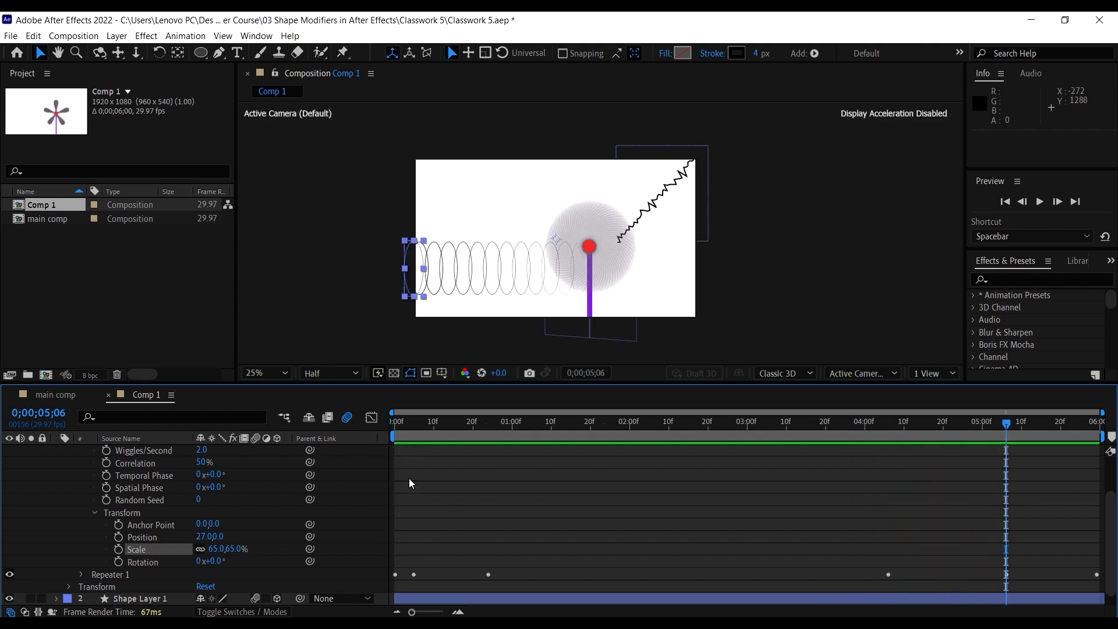
key(ctrl+z)
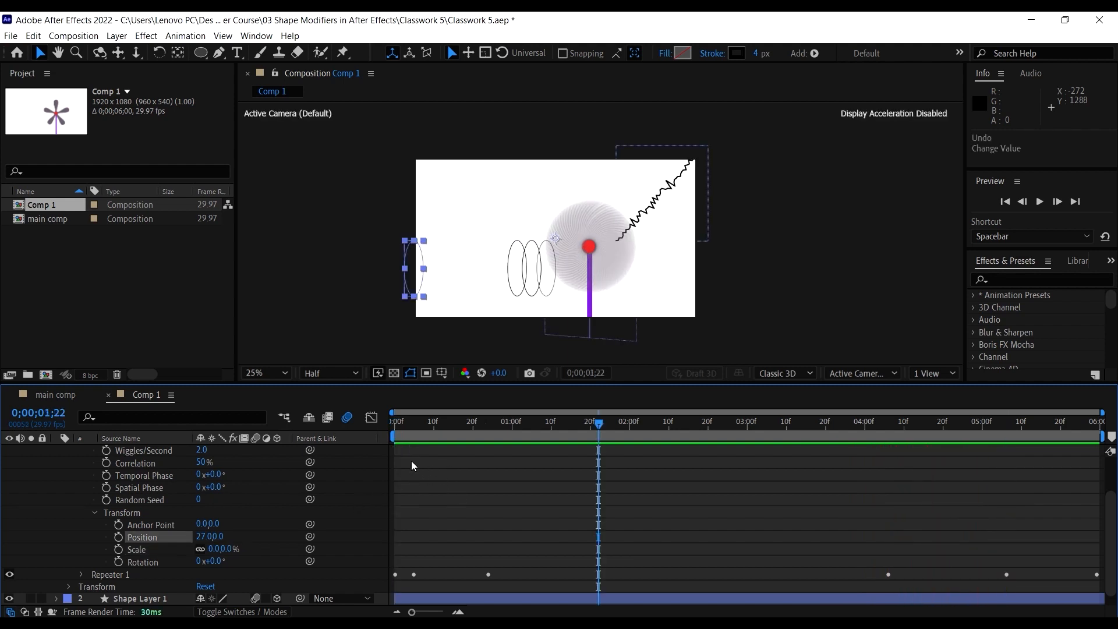
Preview Comp 1 from the start to examine the ellipses with only the position wiggle
drag(430, 440, 383, 438)
key(space)
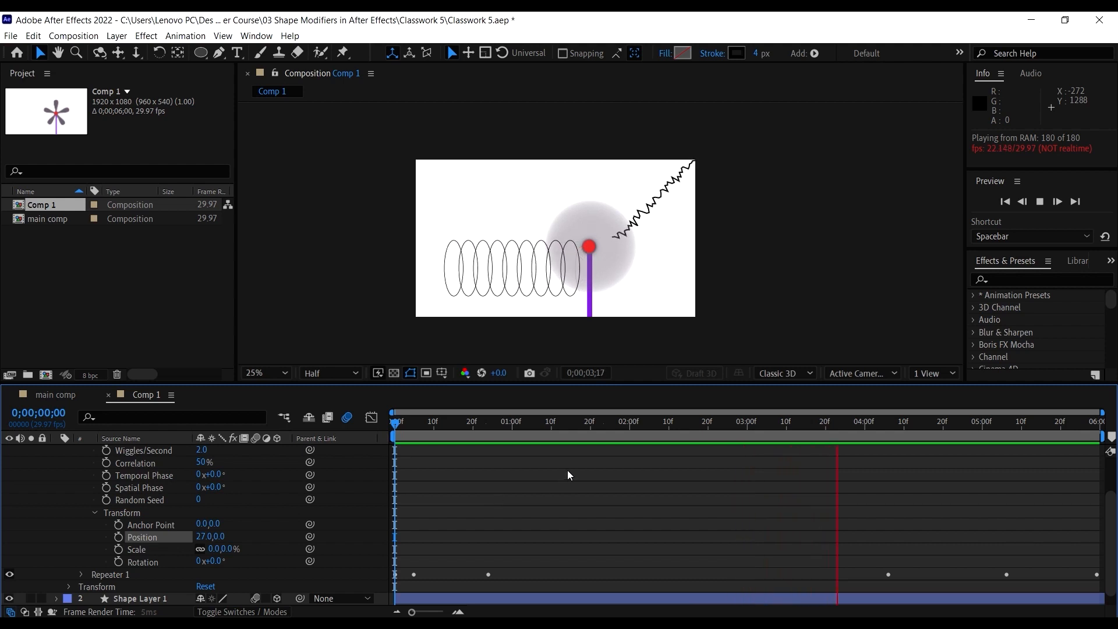
Stop the preview, return the playhead to the first frame, and collapse all of Shape Layer 3's properties
key(space)
scroll(85, 475, up, 2)
click(82, 475)
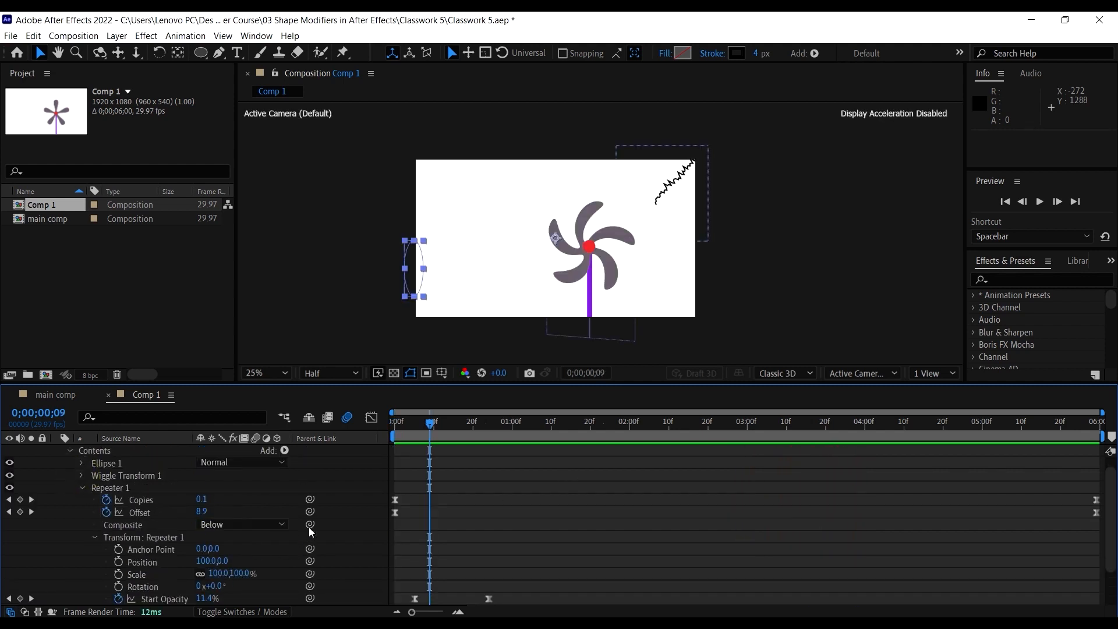
drag(430, 422, 386, 420)
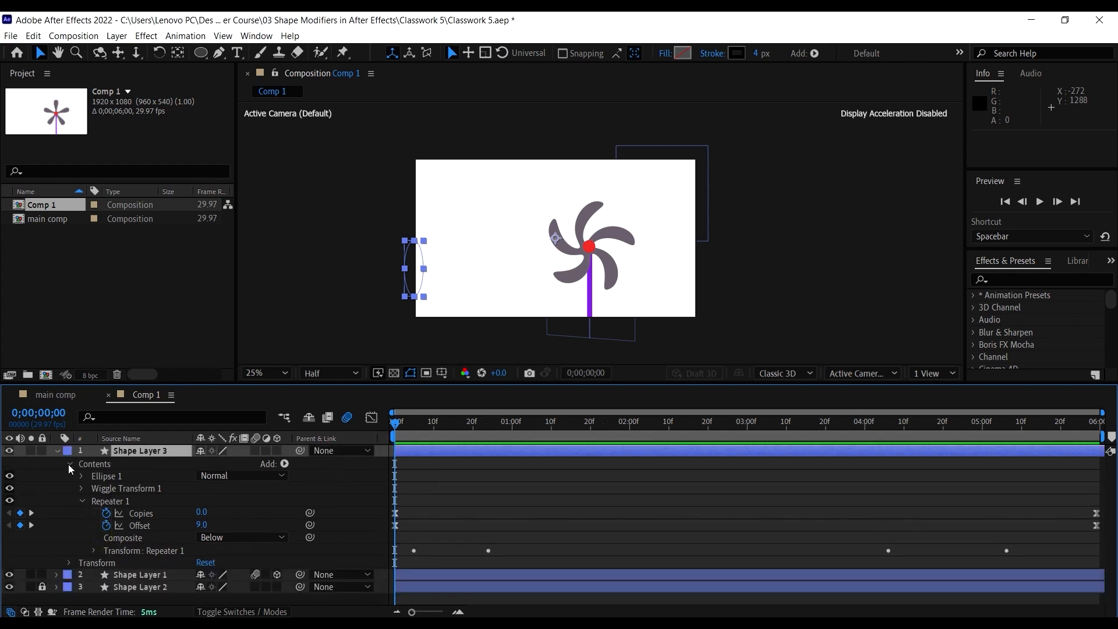
click(68, 464)
click(58, 450)
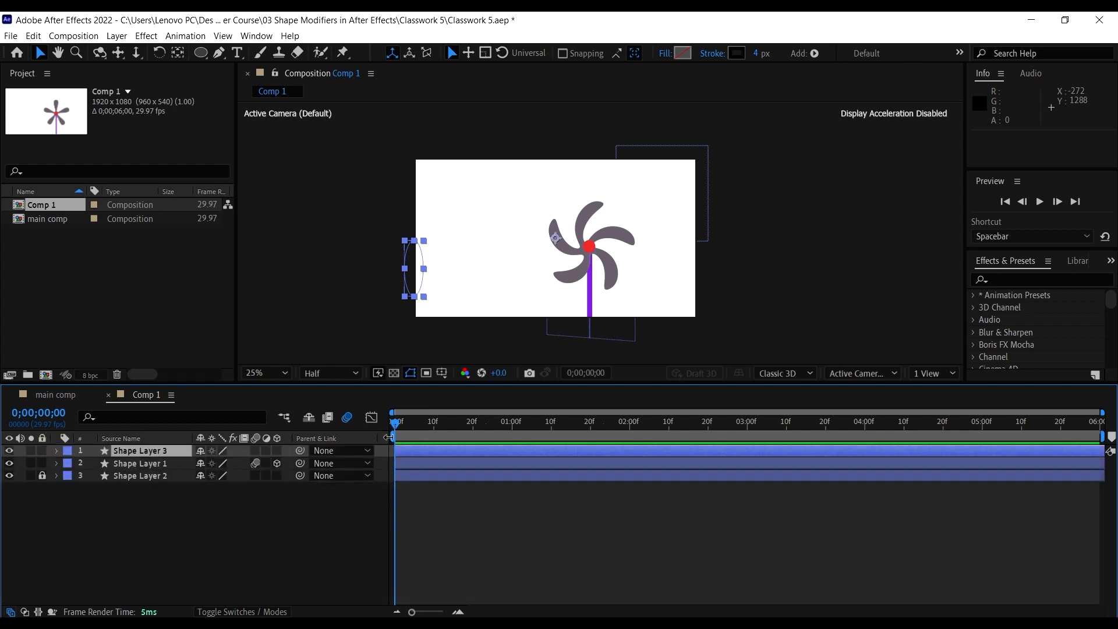
Preview Comp 1 from the start to review the pinwheel, wiggling line and repeated ellipses together
drag(441, 427, 281, 440)
key(space)
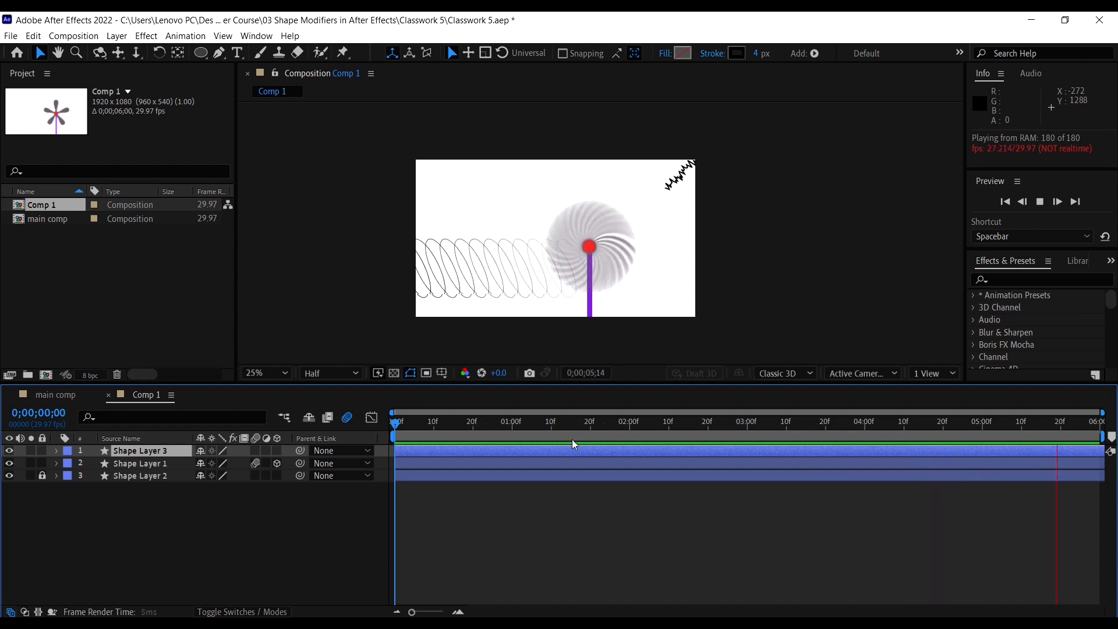
key(space)
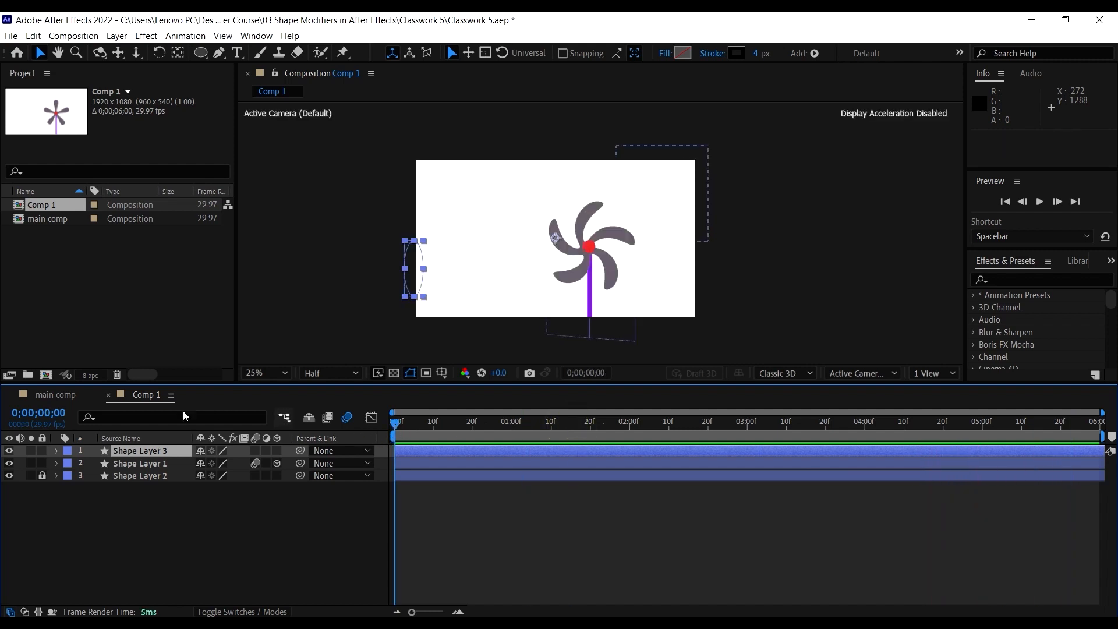
Switch to the main comp to examine its Shape Layer 3 ellipse animation for comparison with Comp 1
click(64, 395)
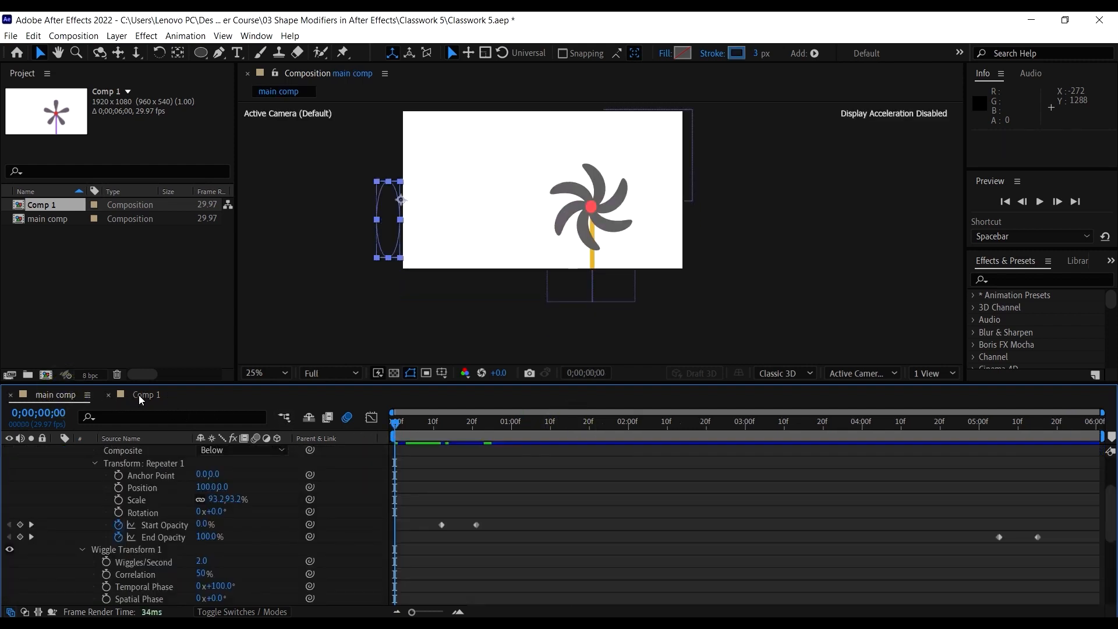
scroll(101, 501, up, 2)
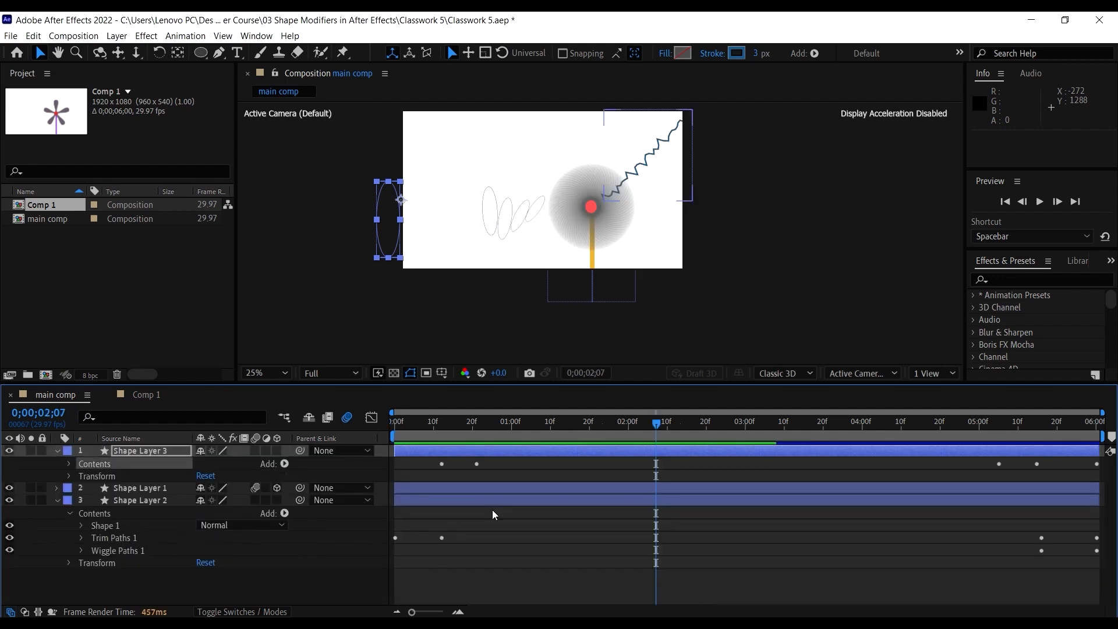